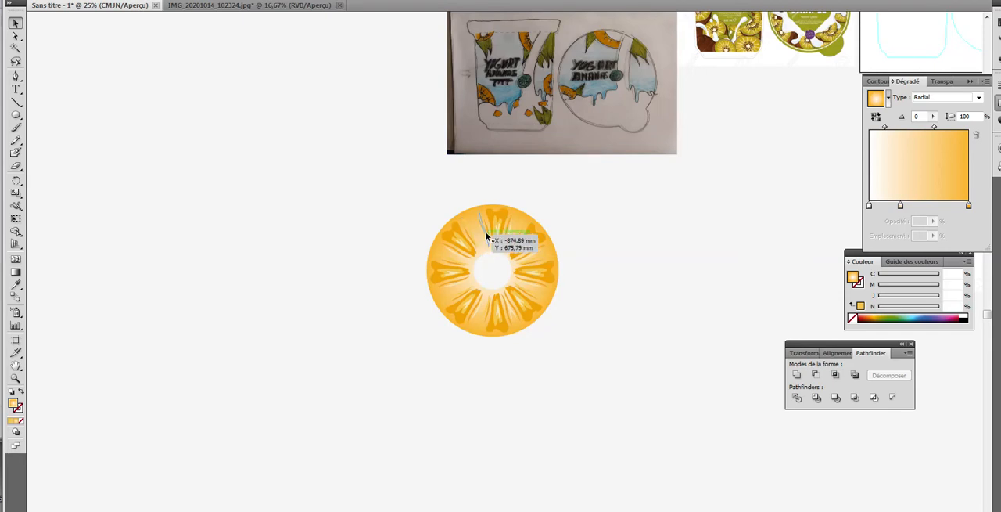
Step: Ungroup the pineapple slice so its segment groups separate from the gradient ring
left_click(14, 378)
left_click_drag(406, 197, 596, 360)
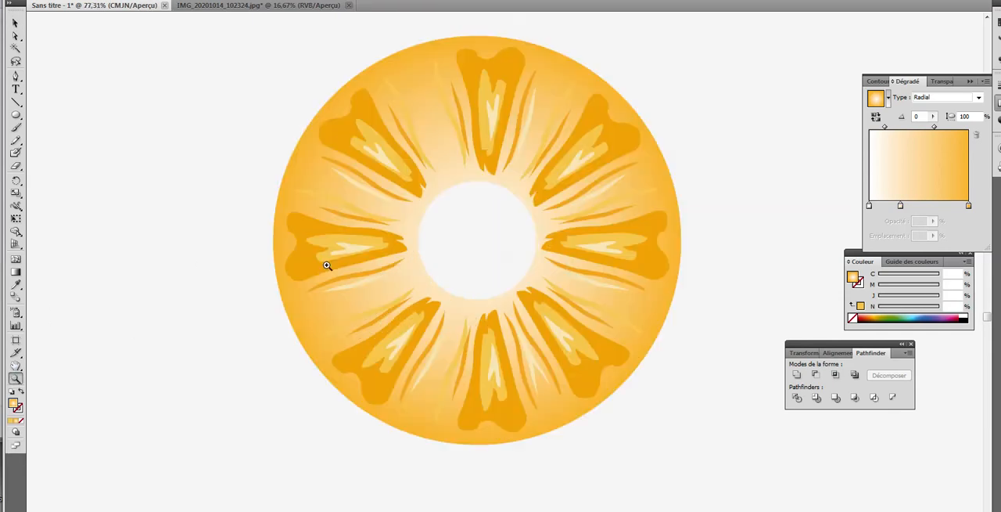
left_click(16, 23)
left_click(379, 144)
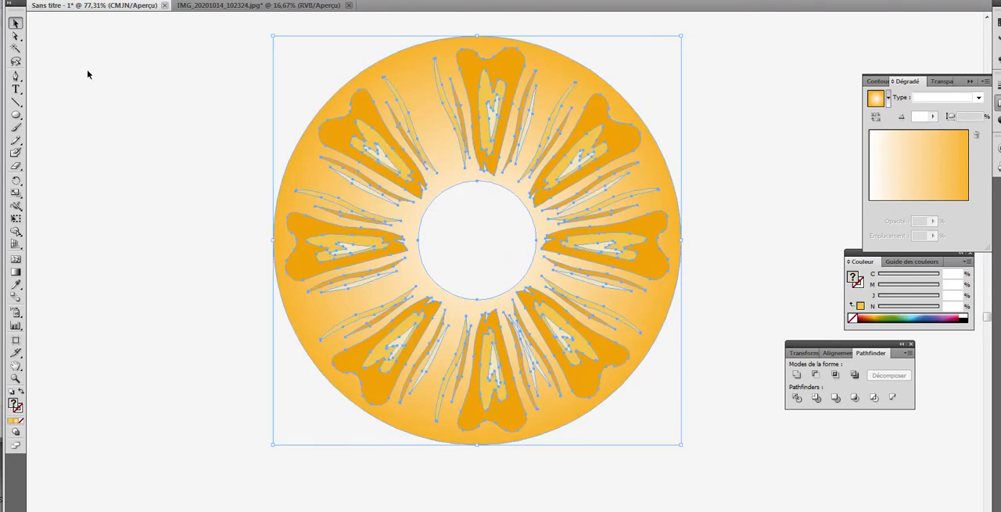
left_click(106, 1)
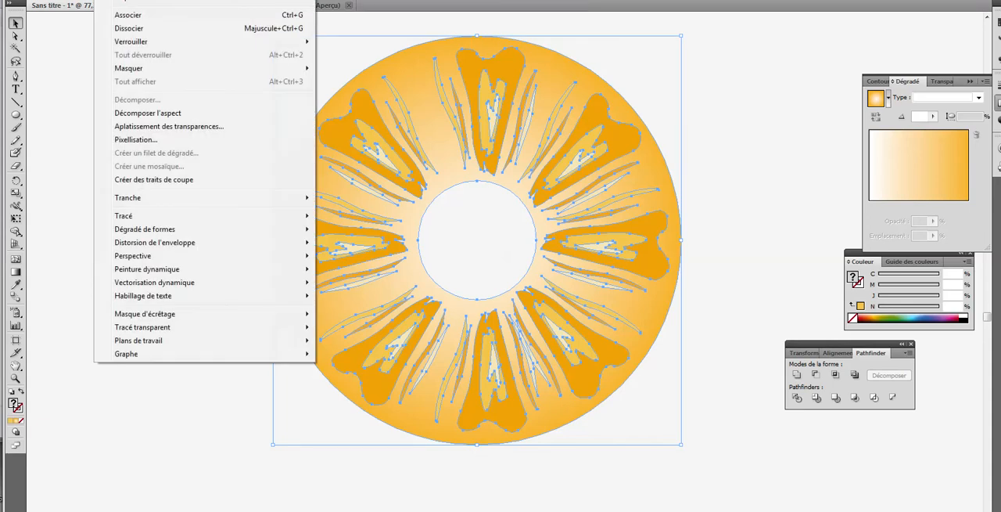
left_click(133, 30)
left_click(134, 58)
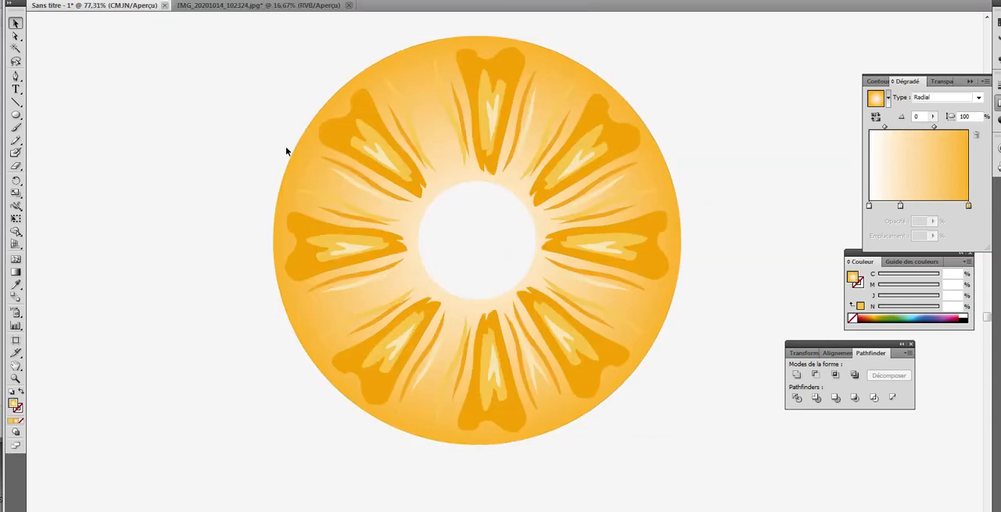
Step: Ungroup the set of four diagonal segments, and ungroup the upper-left segment into its individual shapes
left_click(366, 140)
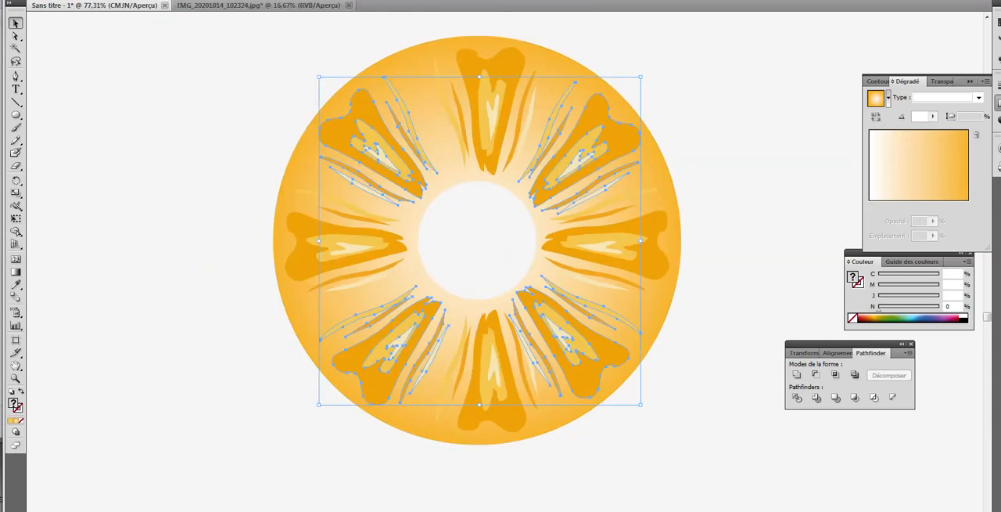
left_click(106, 1)
left_click(125, 31)
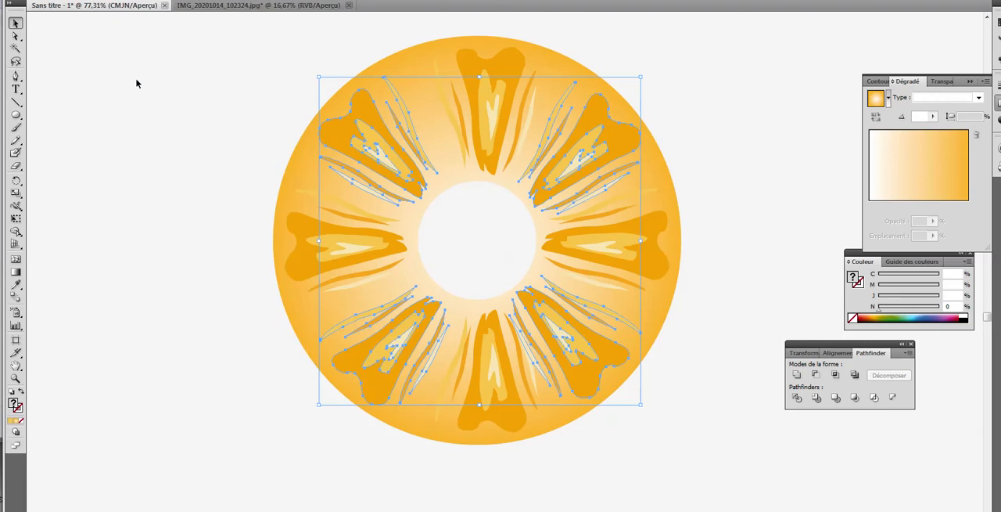
left_click(136, 83)
left_click(373, 157)
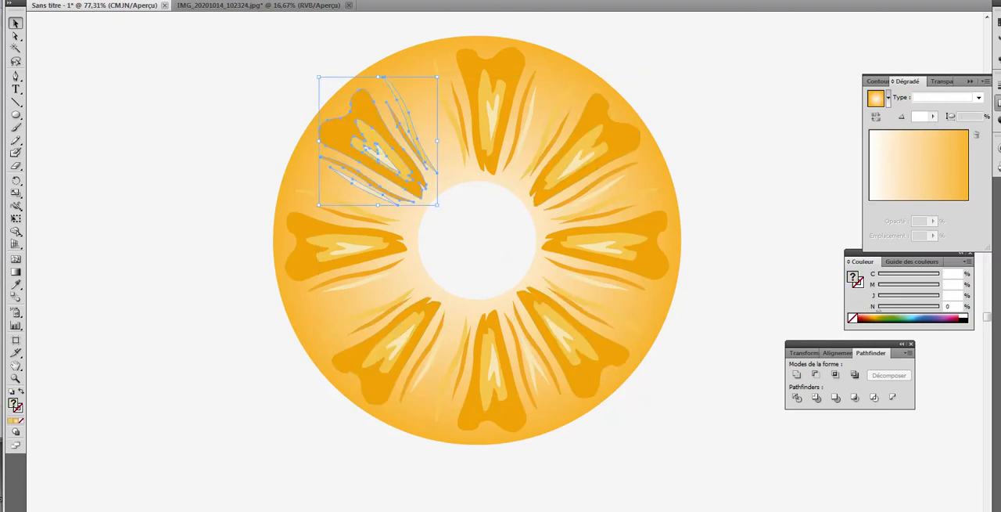
left_click(106, 1)
left_click(132, 31)
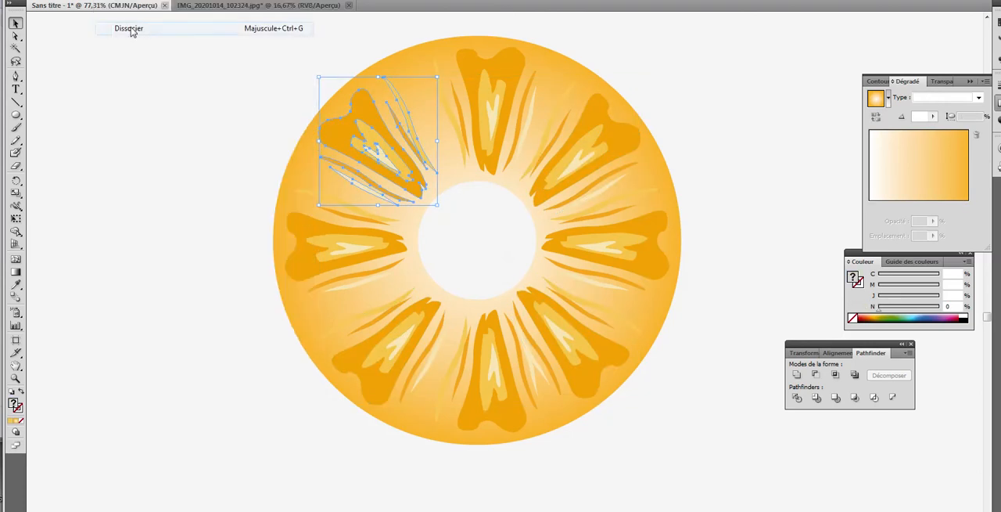
left_click(161, 71)
Step: Copy the upper-left segment's two light inner shapes into the gap before the top segment, rotated to point at the centre
left_click(378, 154)
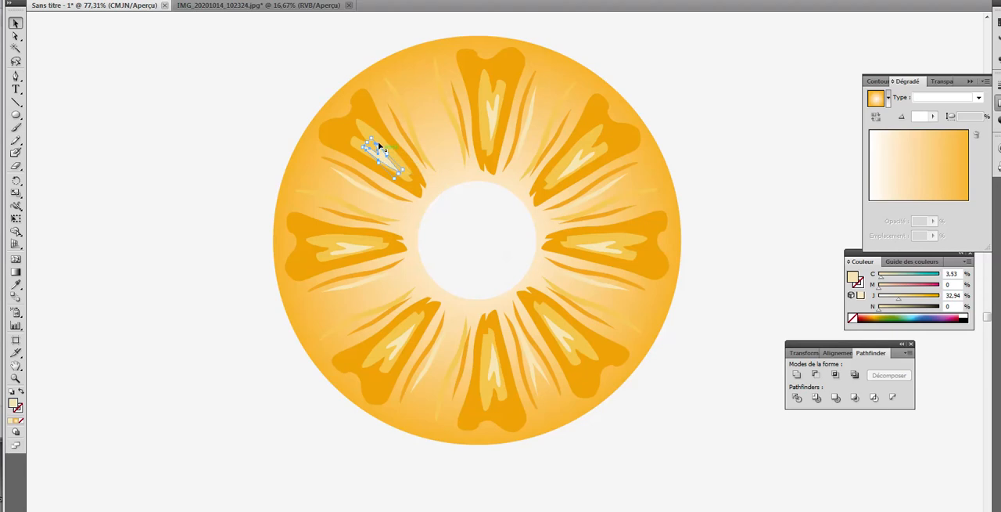
left_click(377, 139, "shift")
left_click(366, 134, "shift")
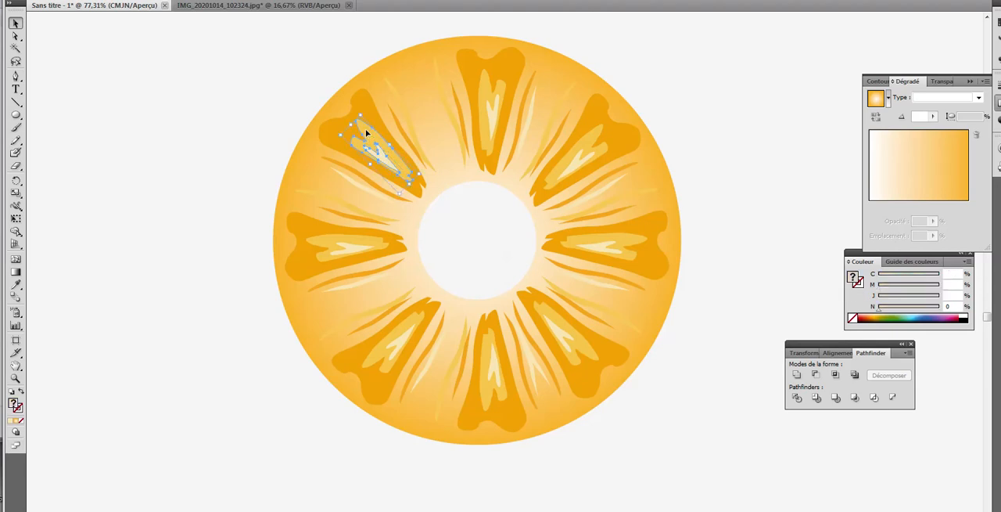
left_click_drag(366, 134, 434, 83)
left_click(722, 105)
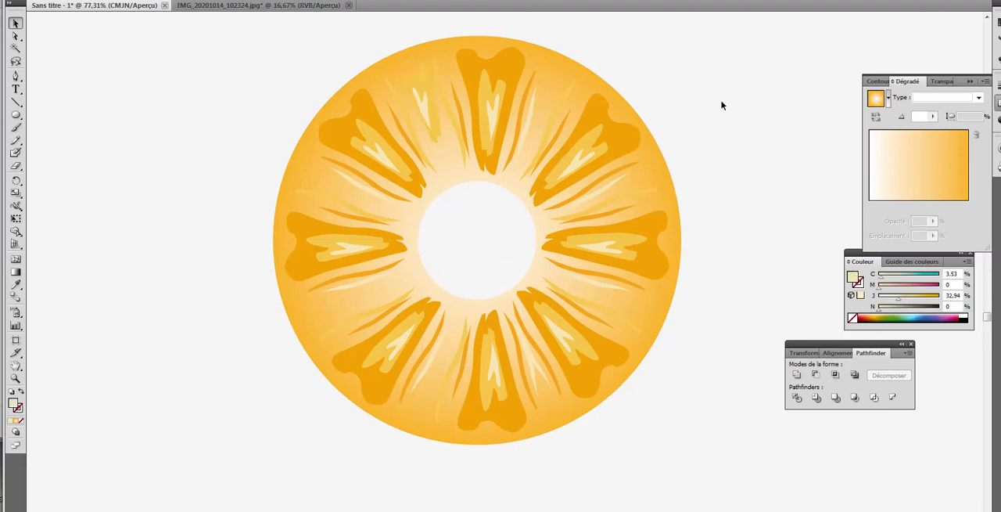
Step: Ungroup the slice's upper-right segment into its individual shapes
left_click(595, 182)
left_click(107, 0)
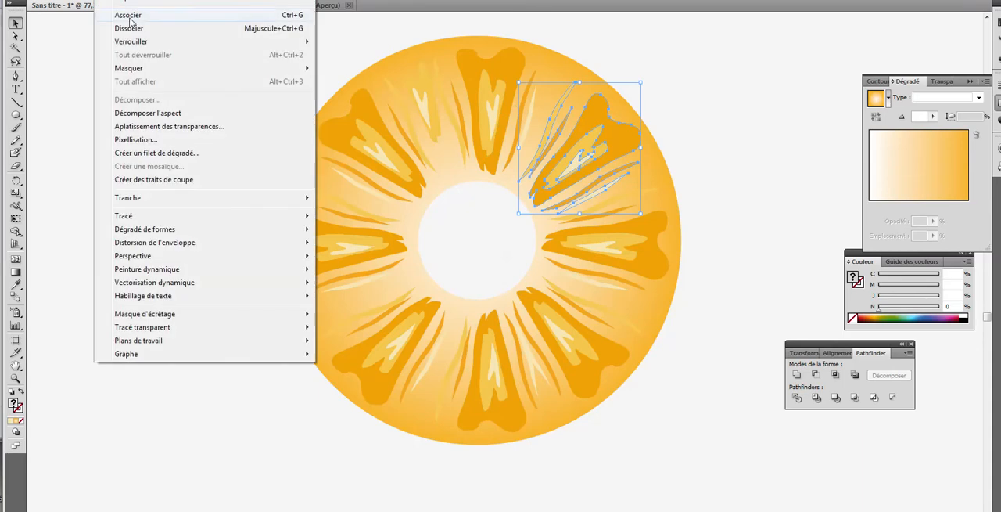
left_click(132, 29)
left_click(718, 118)
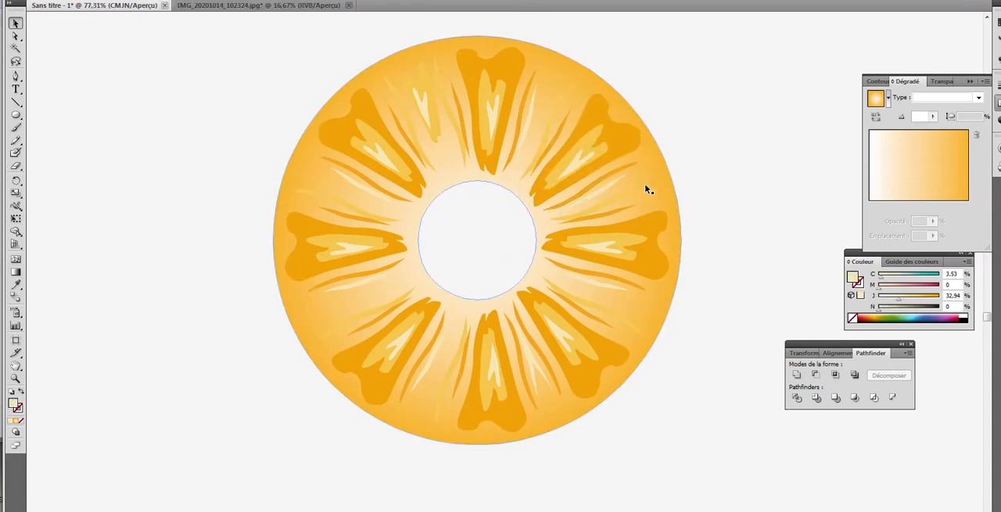
Step: Copy a dark orange streak from the upper-right segment into the gap above the left segment, rotated to follow the neighbouring streaks
left_click(597, 182)
mouse_move(579, 183)
left_mouse_down()
mouse_move(369, 293)
mouse_move(373, 300)
mouse_move(363, 184)
left_mouse_up()
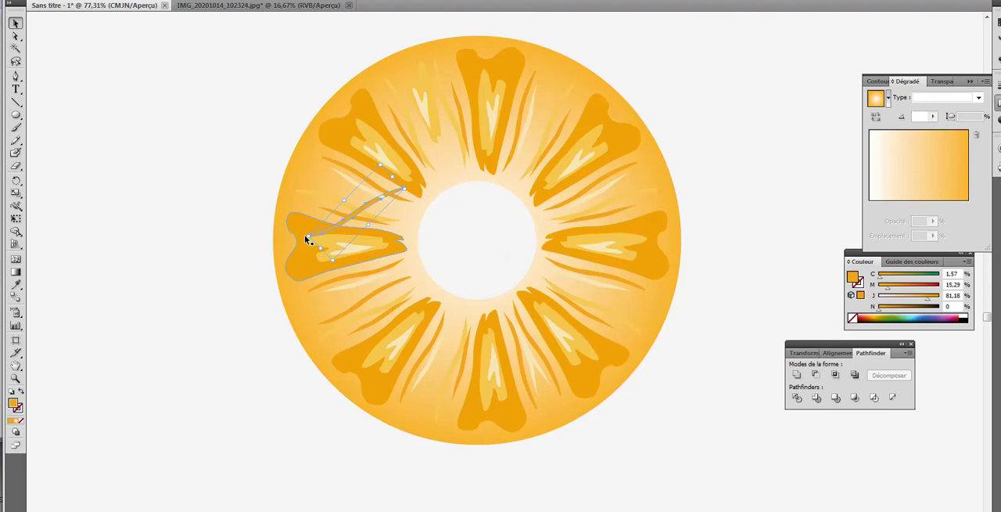
mouse_move(306, 238)
left_mouse_down()
mouse_move(299, 162)
mouse_move(305, 191)
left_mouse_up()
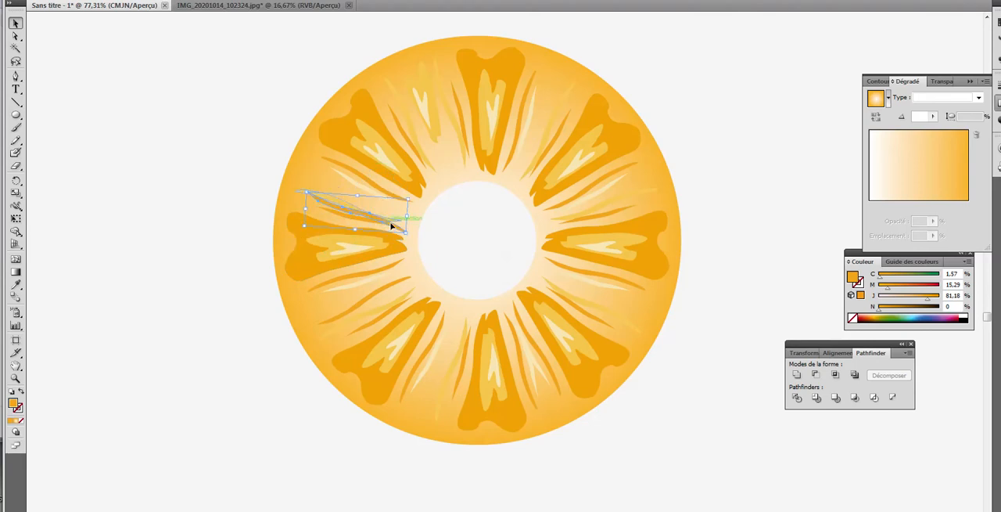
left_click_drag(391, 225, 391, 213)
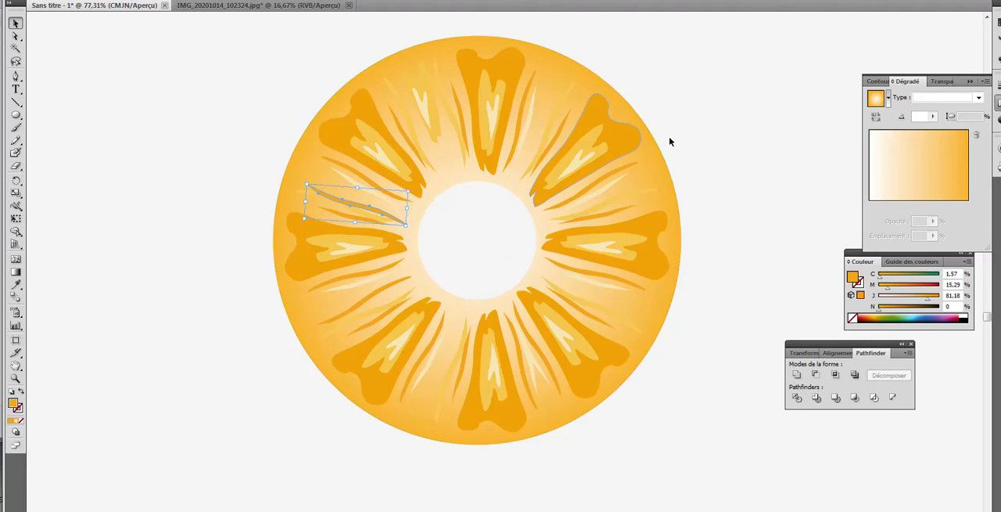
left_click(714, 132)
Step: Ungroup the set of vertical and horizontal segments, and ungroup the top segment into its individual shapes
left_click(465, 141)
left_click(108, 0)
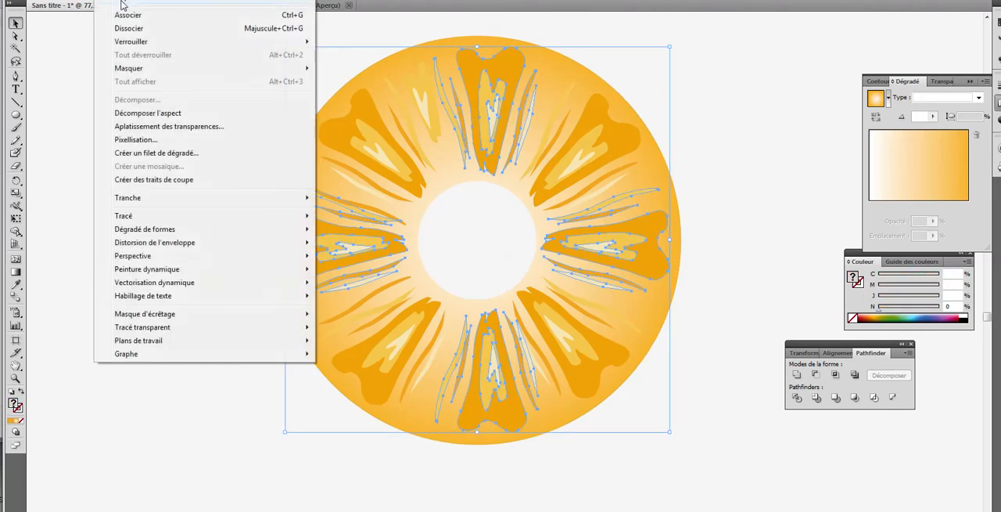
left_click(129, 29)
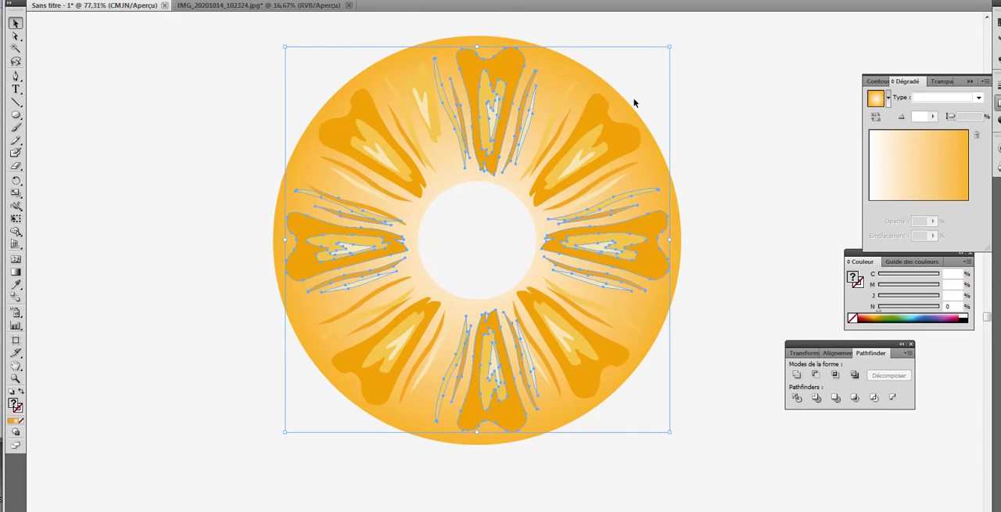
left_click(634, 103)
left_click(462, 122)
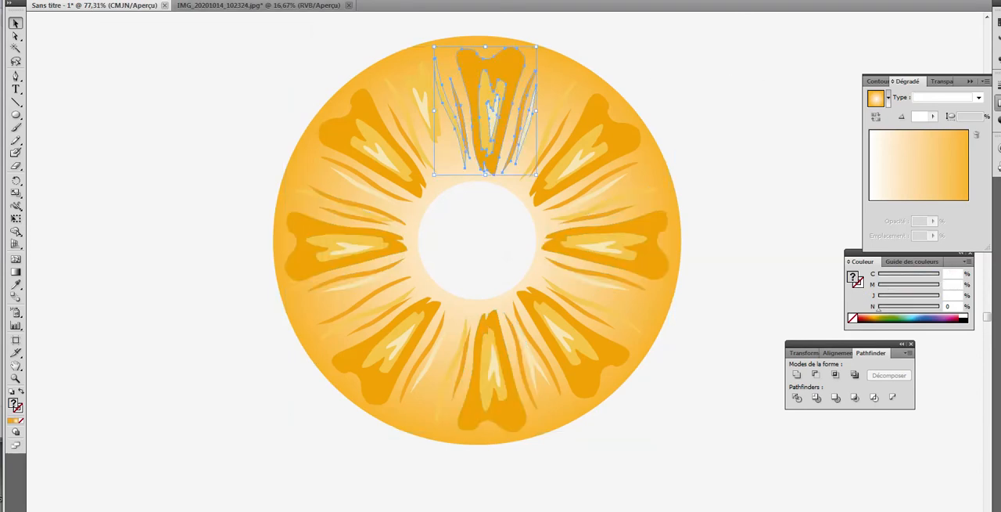
left_click(108, 1)
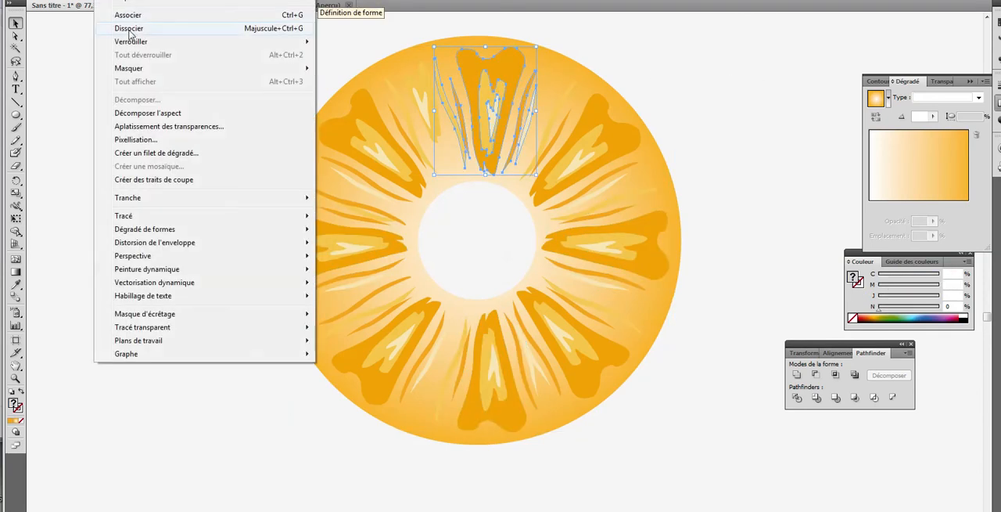
left_click(129, 32)
left_click(599, 115)
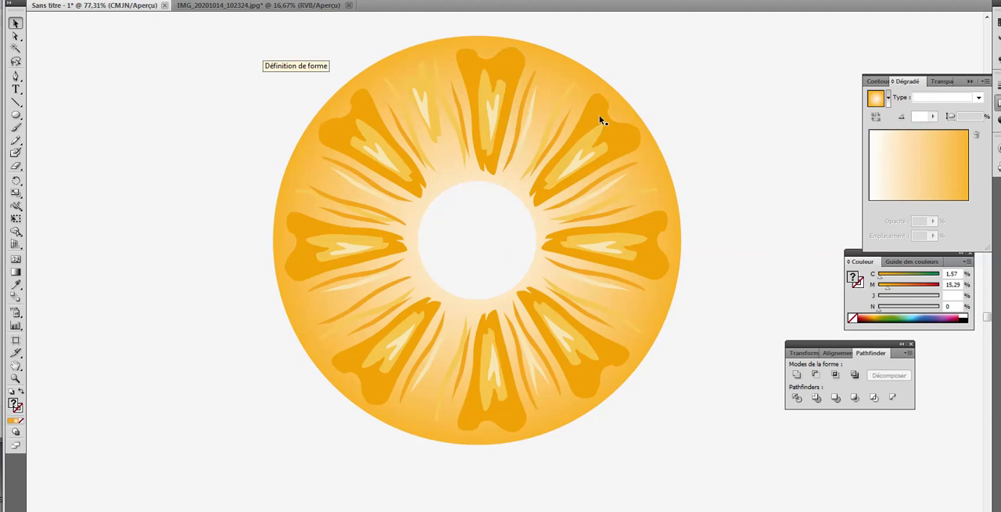
Step: Copy the top segment's left dark streak beside the light shapes in the upper-left gap, and adjust the yellow shape's position
left_click(517, 135)
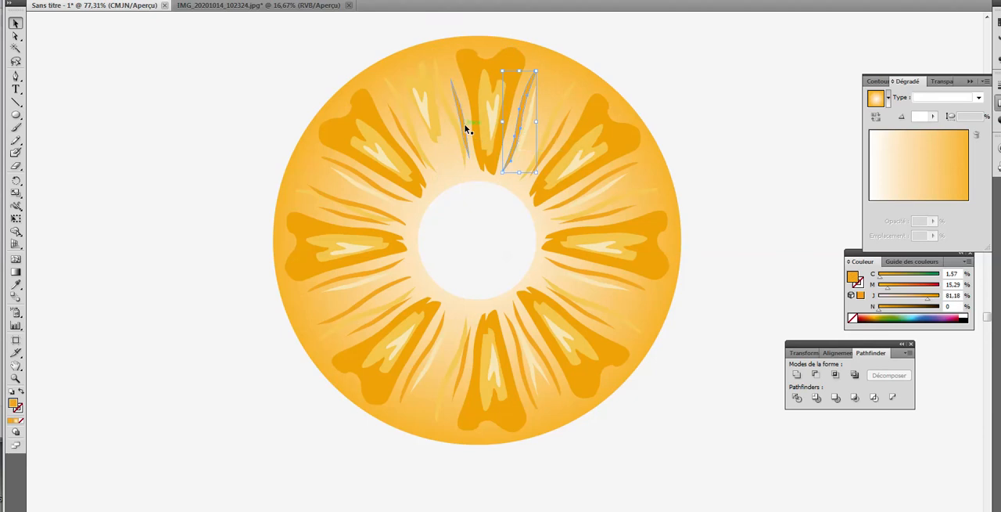
left_click_drag(466, 130, 435, 144)
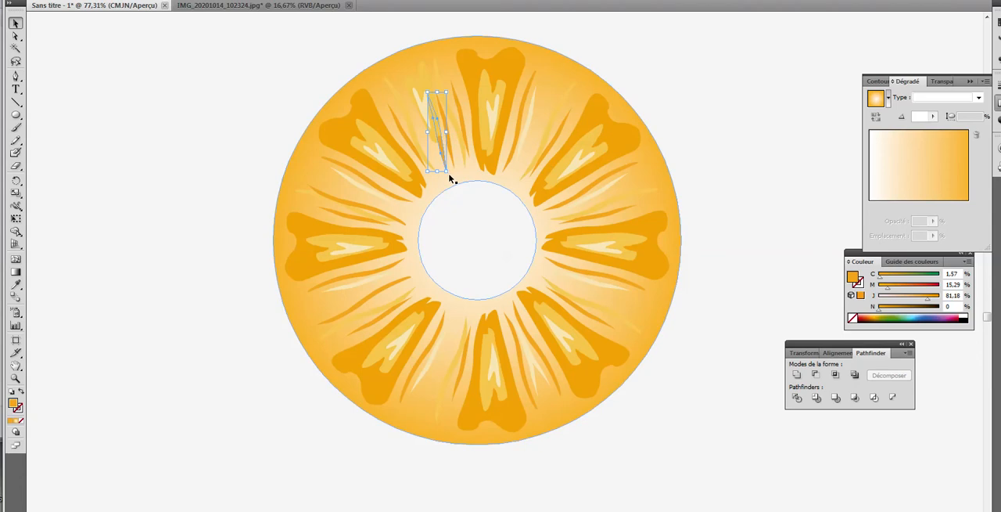
left_click_drag(450, 178, 452, 169)
left_click(727, 110)
left_click_drag(439, 134, 431, 142)
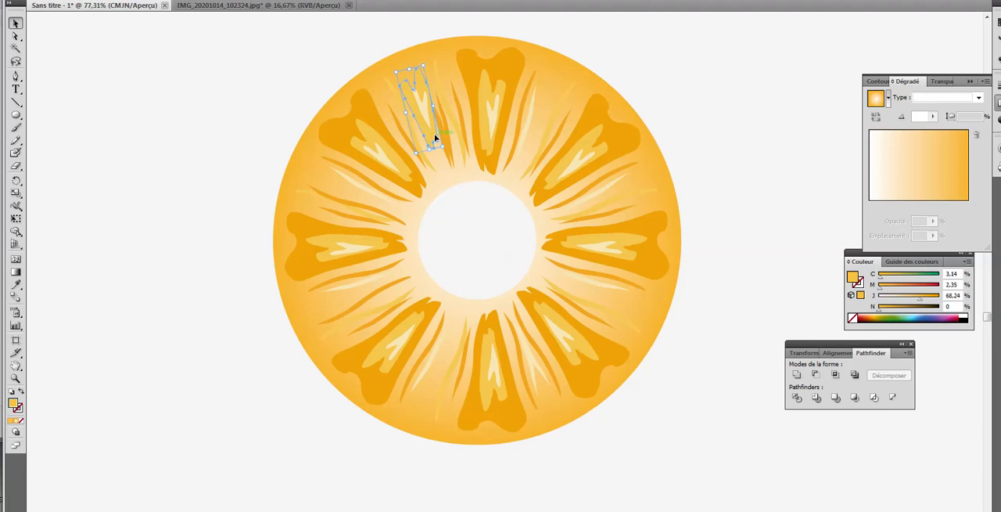
left_click(731, 110)
Step: Group the light shapes and the dark streaks beside them in the upper-left gap
left_click(420, 83)
left_click(424, 108, "shift")
left_click(447, 123, "shift")
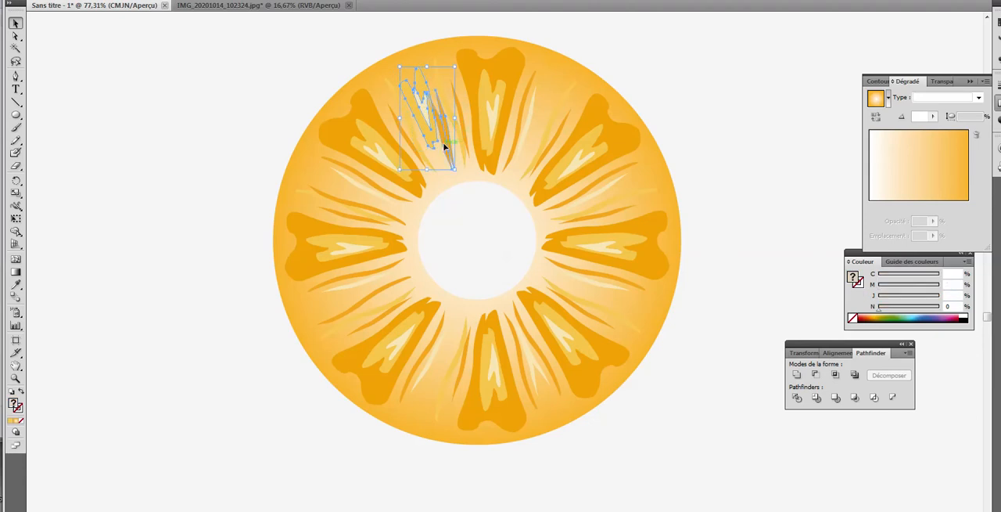
key("ctrl+g")
Step: Paste a copy of the grouped highlight detail, rotated to fit the gap between the right and lower-right segments
key("ctrl+v")
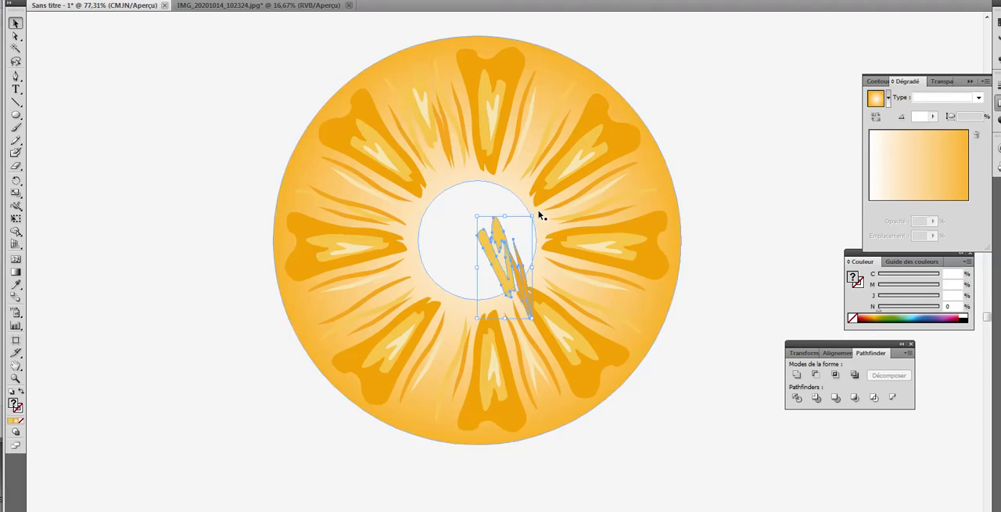
mouse_move(535, 212)
left_mouse_down()
mouse_move(572, 227)
mouse_move(592, 300)
mouse_move(556, 335)
mouse_move(529, 344)
left_mouse_up()
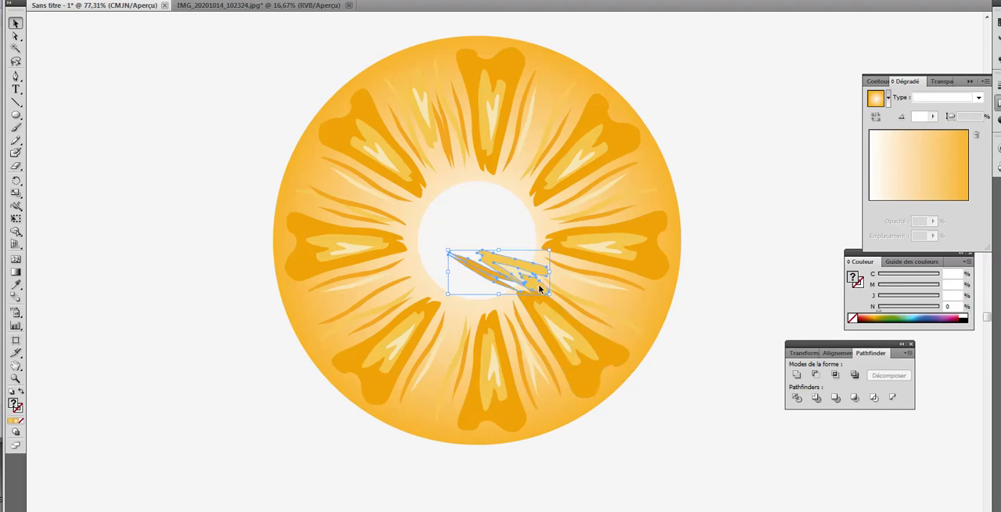
mouse_move(540, 290)
left_mouse_down()
mouse_move(616, 295)
mouse_move(638, 311)
left_mouse_up()
left_click(742, 330)
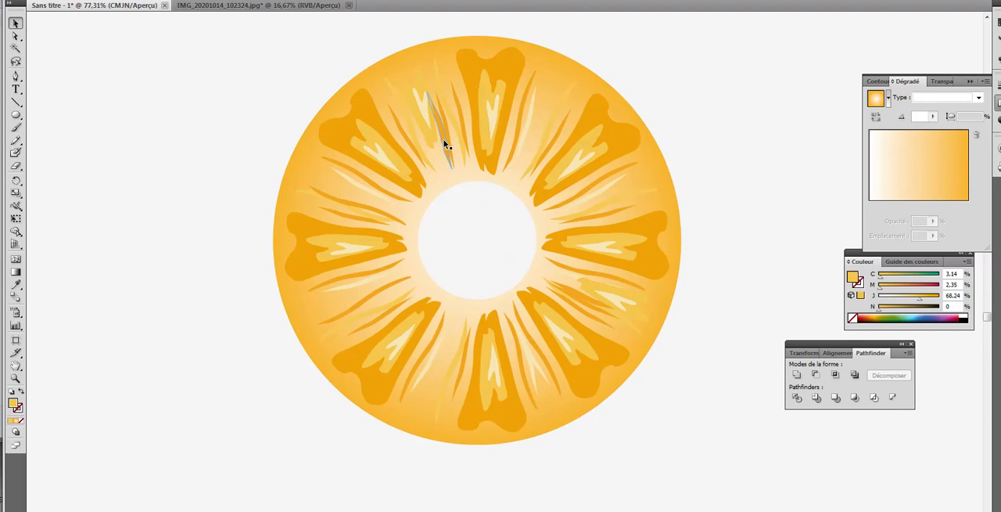
Step: Paste another copy of the highlight detail, rotated to fit the gap between the lower-left and bottom segments
key("ctrl+v")
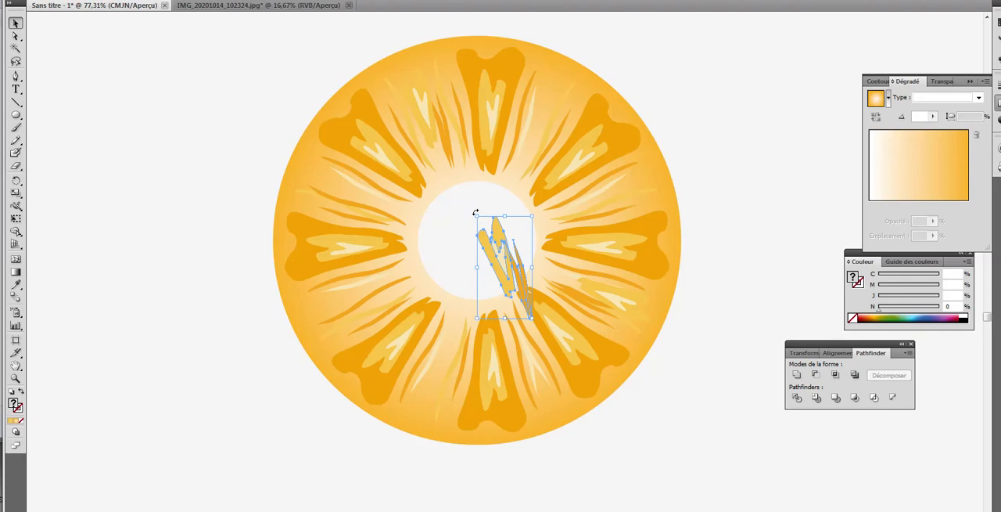
mouse_move(474, 212)
left_mouse_down()
mouse_move(451, 219)
mouse_move(440, 308)
mouse_move(469, 335)
mouse_move(515, 268)
mouse_move(488, 386)
mouse_move(284, 470)
mouse_move(447, 383)
left_mouse_up()
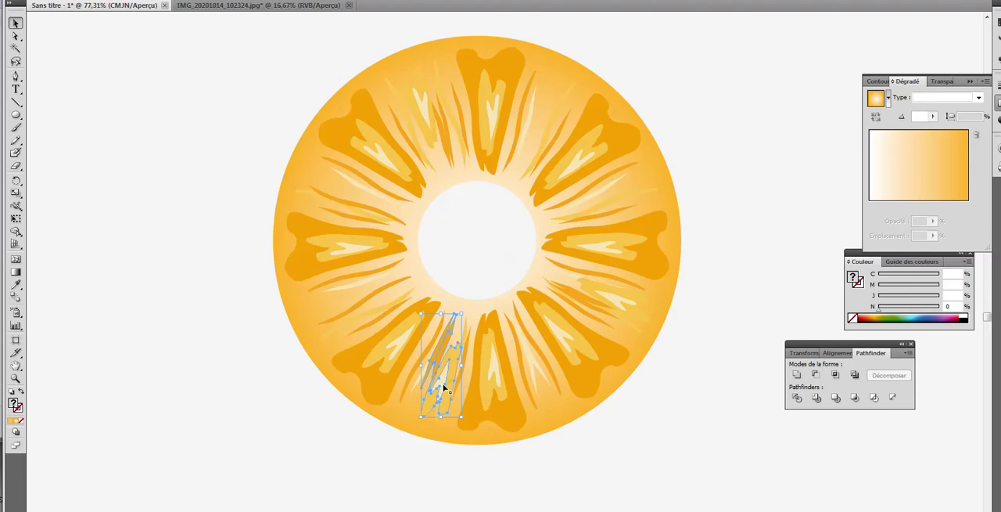
left_click(733, 304)
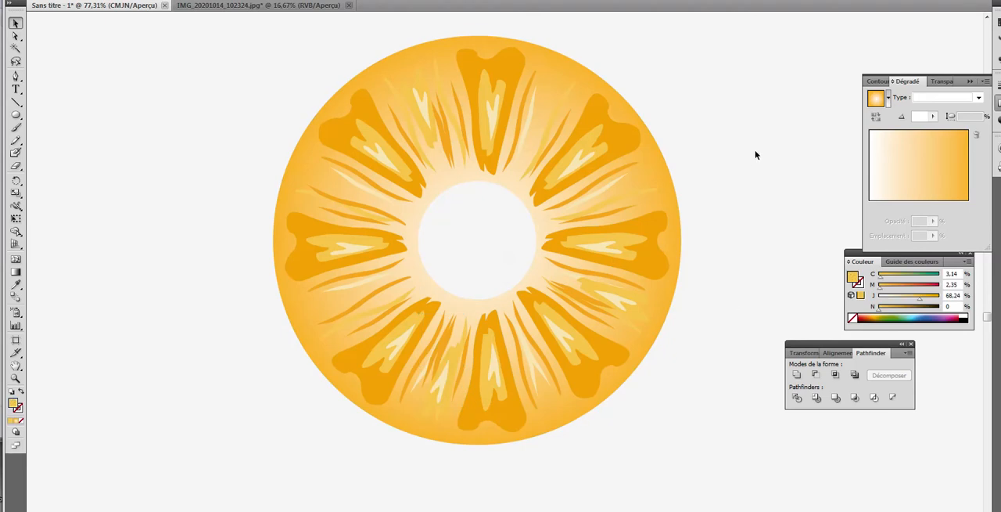
Step: Select every part of the pineapple slice and group it as one object
left_click_drag(251, 41, 732, 470)
key("ctrl+shift+b")
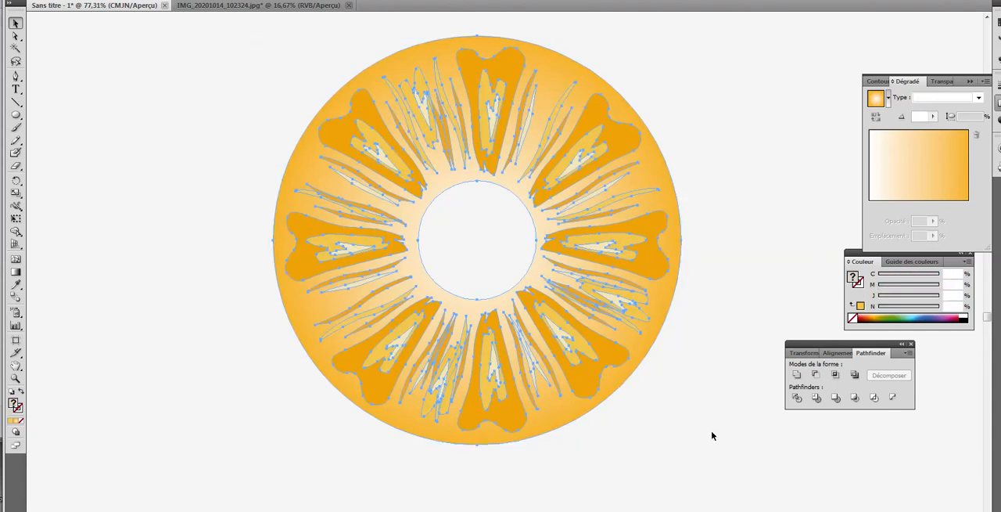
key("ctrl+shift+b")
left_click(709, 412)
Step: Duplicate the finished slice three times, stacking the copies in a column to the left of the original
key("ctrl+minus")
key("ctrl+minus")
key("ctrl+minus")
key("ctrl+minus")
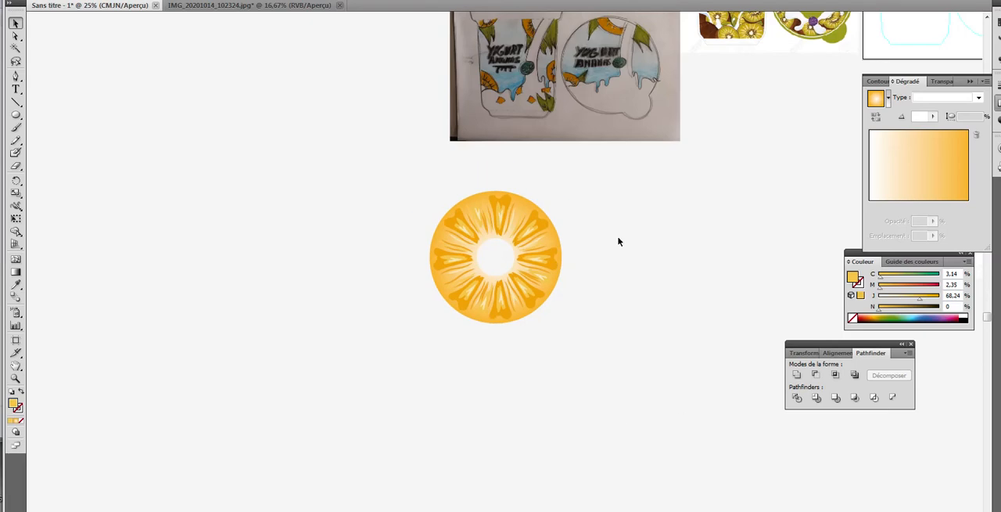
left_click(549, 276)
left_click_drag(551, 275, 291, 156)
left_click_drag(293, 199, 304, 351)
left_click_drag(291, 308, 288, 456)
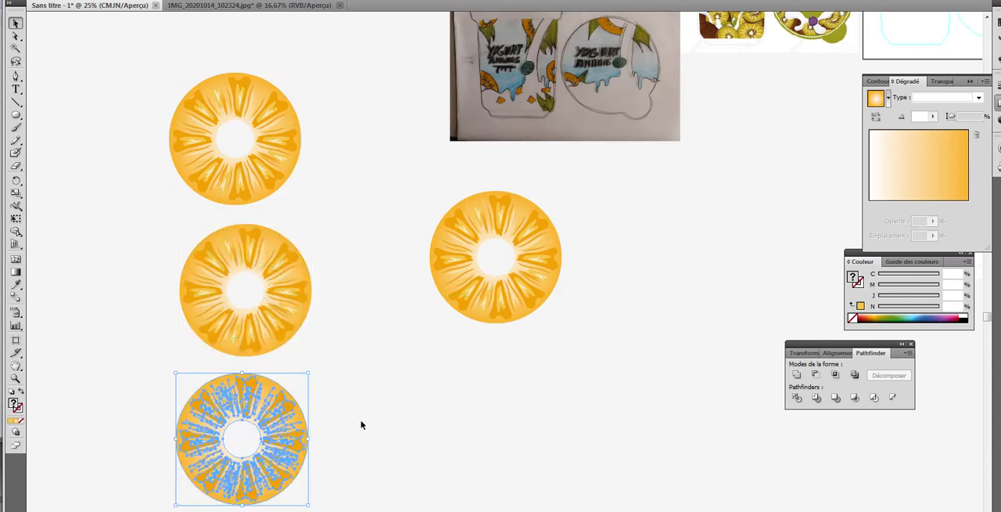
left_click(364, 426)
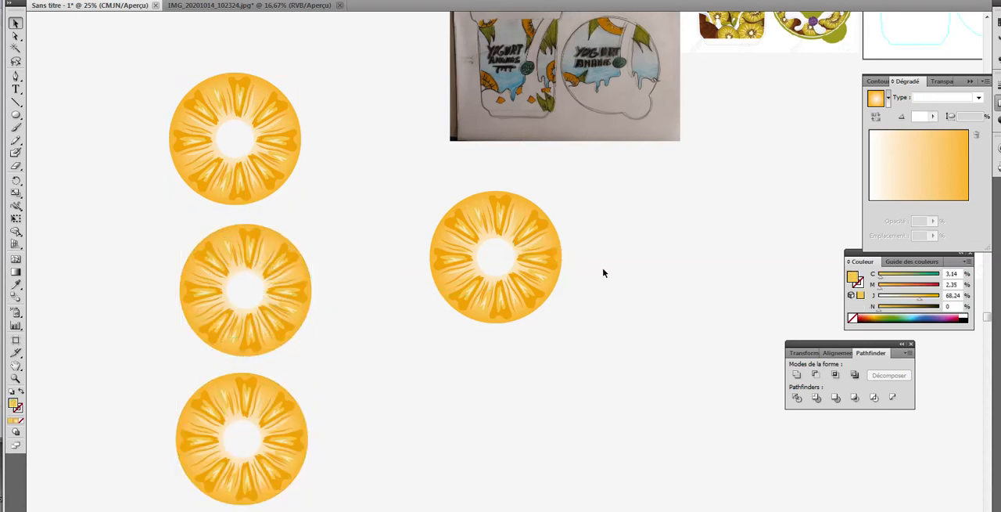
Step: Move the red cup shape onto the matching cup outline inside the artboard
left_click_drag(673, 179, 370, 318)
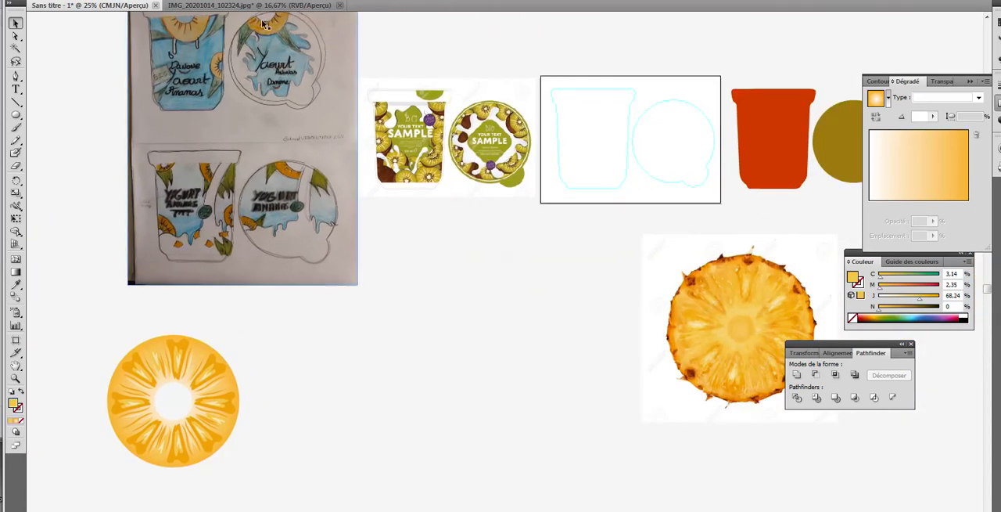
scroll(283, 163, "up", 1)
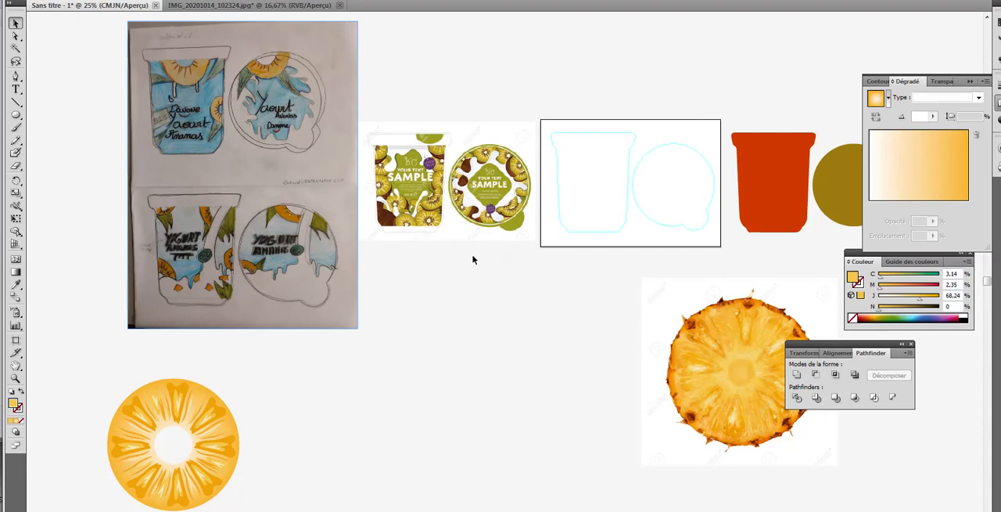
left_click(769, 220)
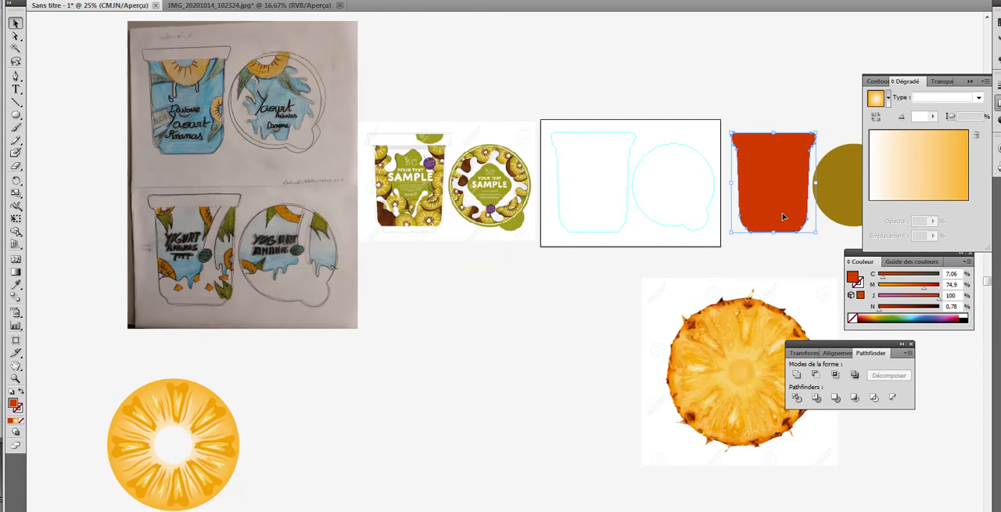
left_click_drag(755, 223, 603, 216)
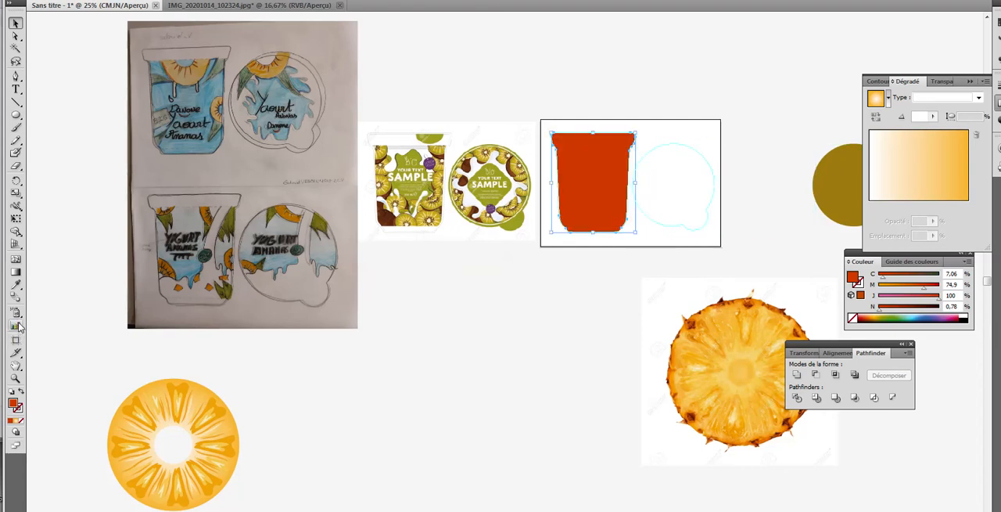
Step: Fill the cup with the blue sampled from the sketch, brightened to about C 65, M 0, Y 13, K 0
left_click(16, 287)
left_click(220, 87)
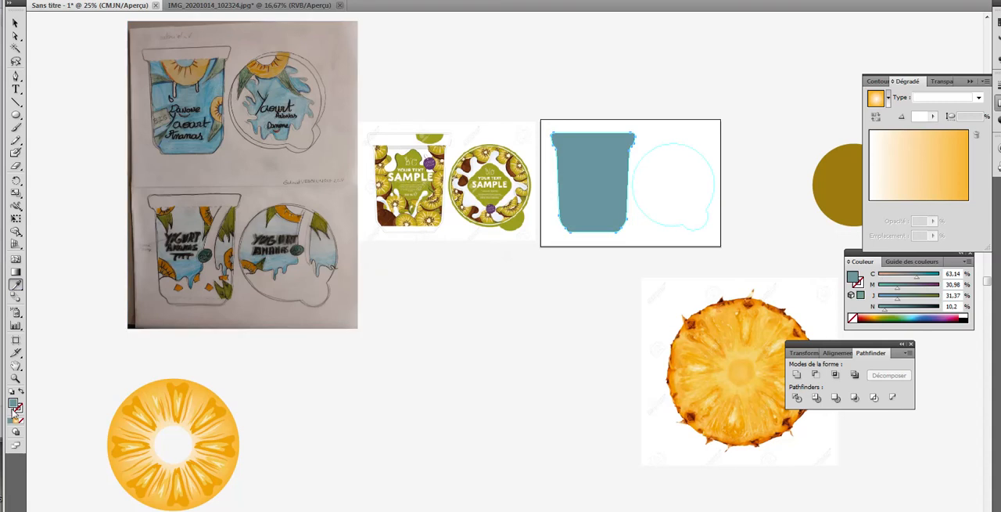
double_click(14, 403)
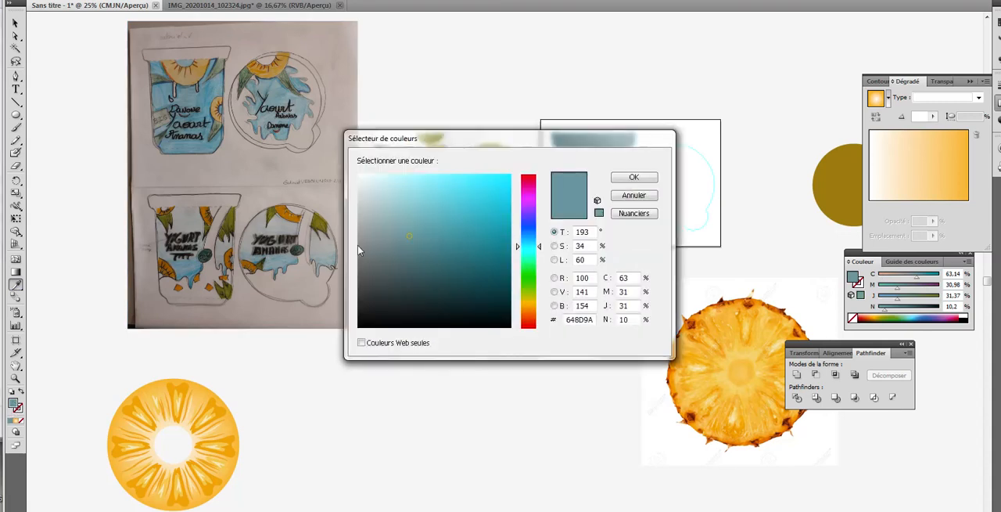
left_click(467, 199)
left_click(635, 176)
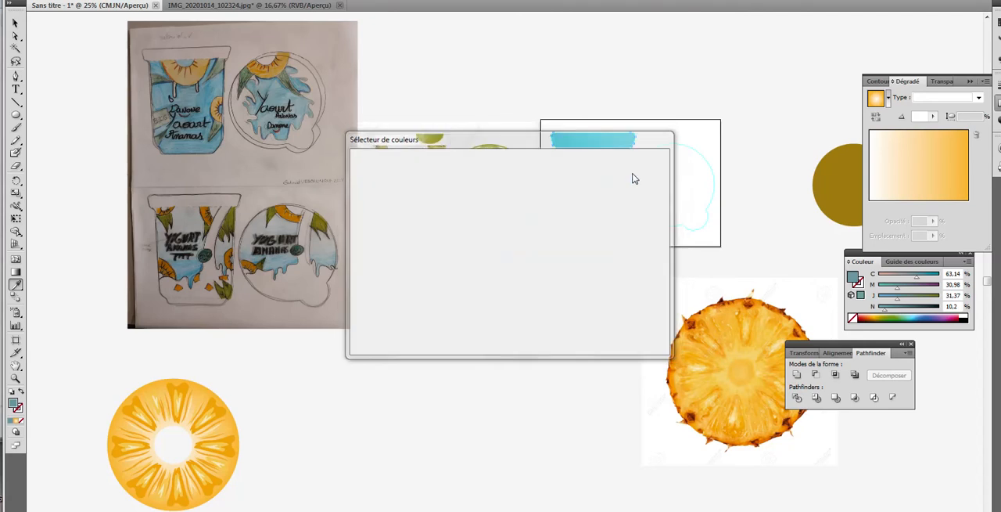
left_click(16, 23)
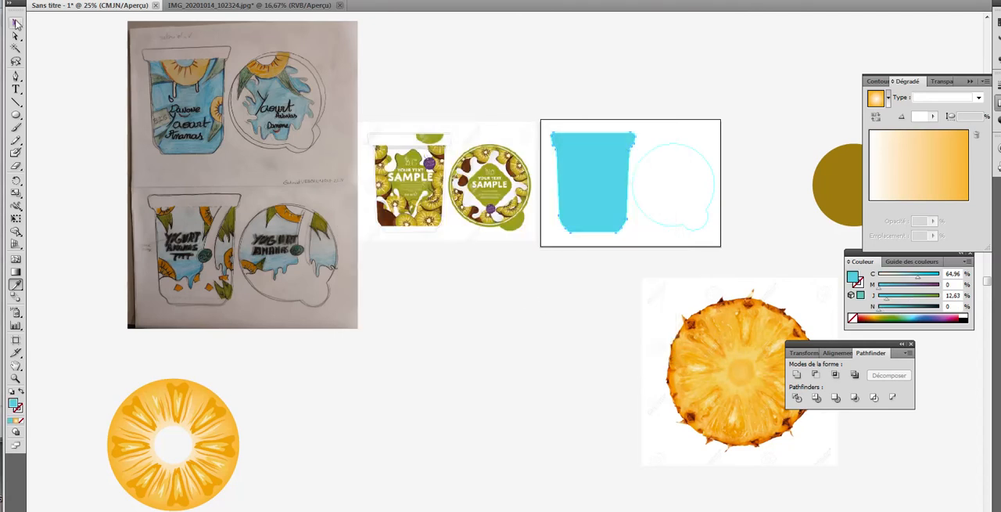
left_click(546, 319)
Step: Shift the full pineapple slice slightly right and place a copy of it beside the pineapple photo
left_click(275, 68)
left_click_drag(87, 381, 282, 508)
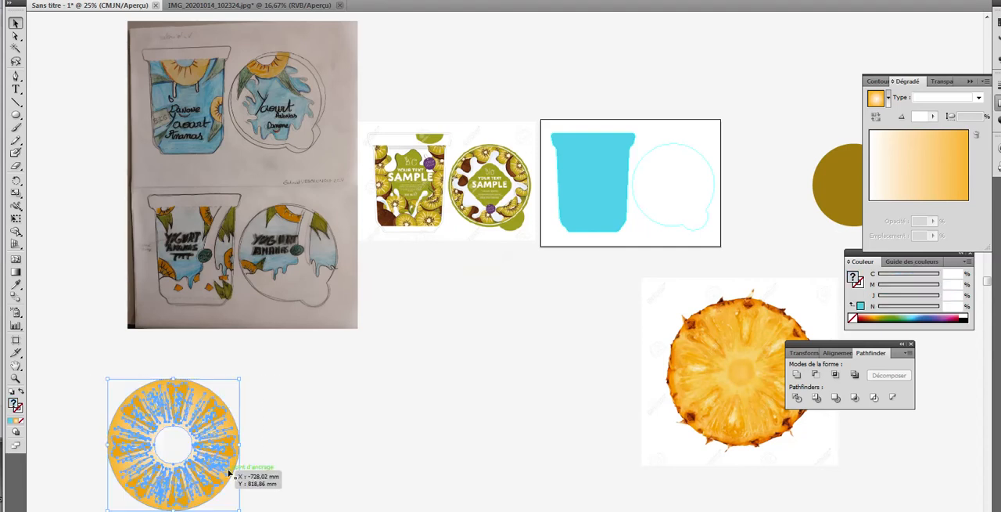
left_click_drag(223, 470, 322, 450)
left_click(477, 298)
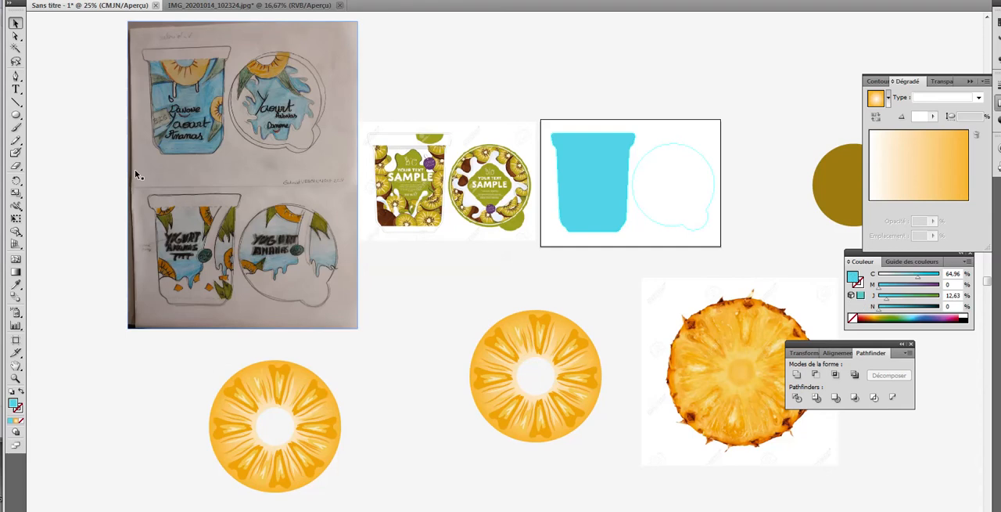
Step: Draw a cyan rectangle over the left half of the slice copy, with its right edge on the slice's vertical centre line
left_click(16, 115)
left_click_drag(16, 116, 43, 119)
left_click_drag(458, 298, 539, 462)
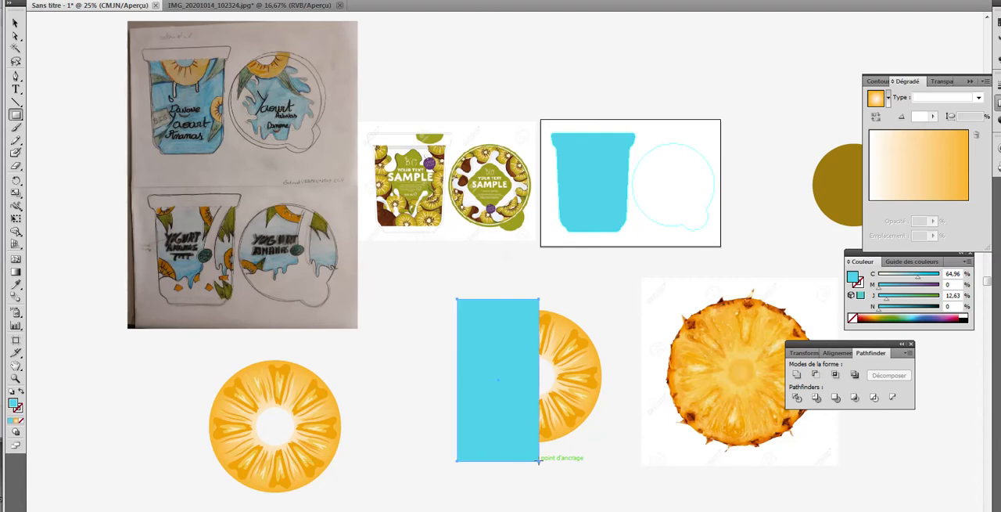
left_click(15, 23)
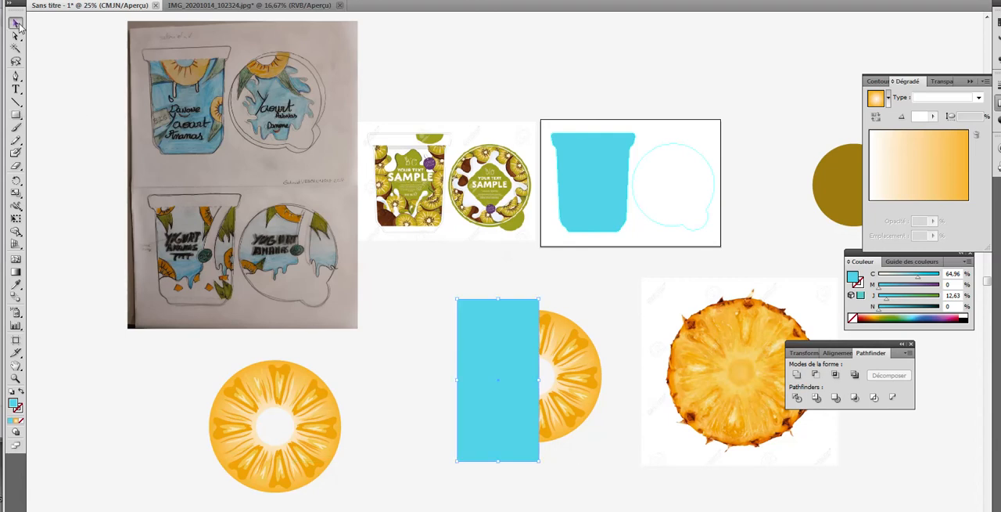
left_click_drag(449, 289, 613, 482)
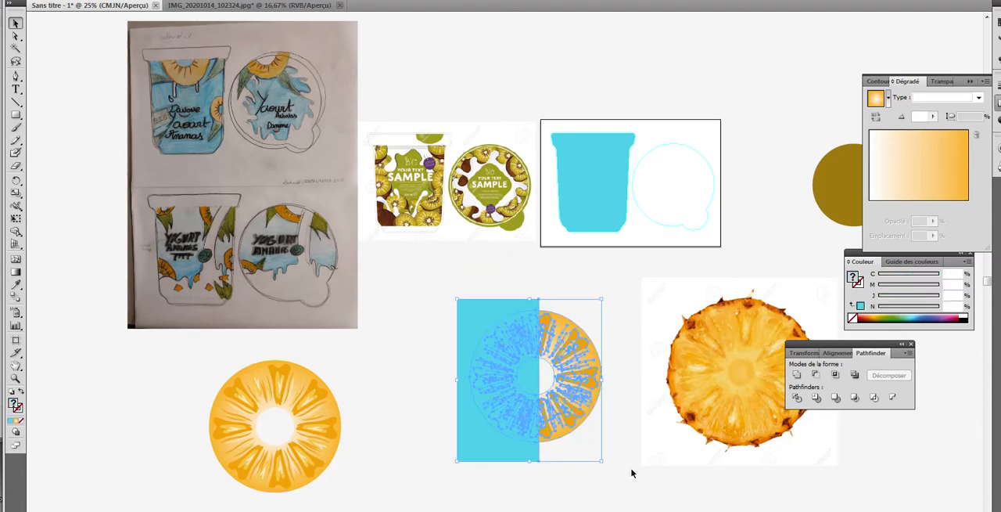
left_click(617, 462)
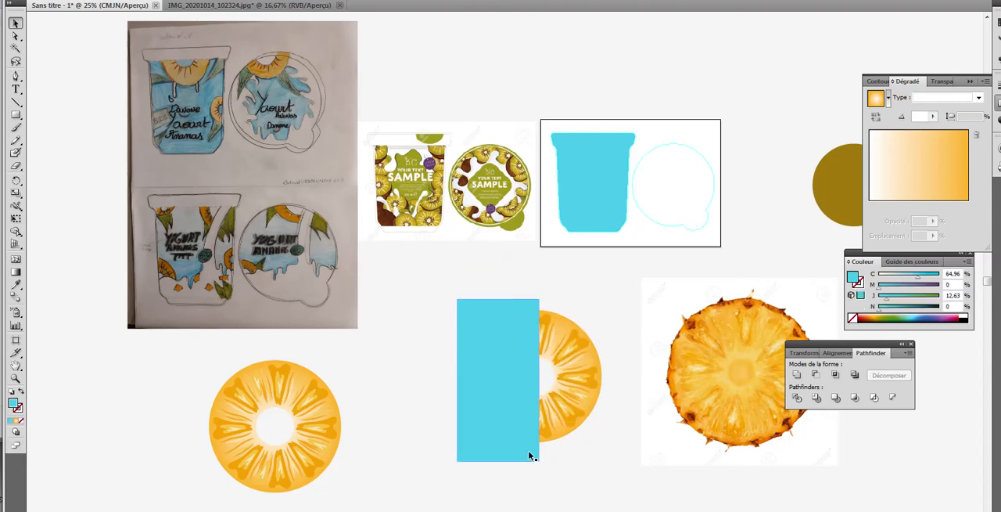
key("Left")
key("Left")
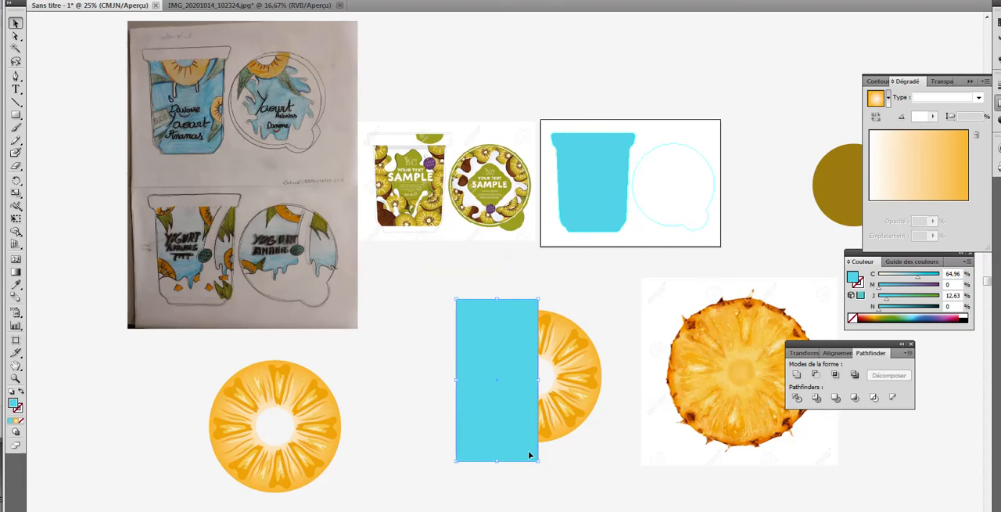
left_click_drag(535, 380, 534, 380)
Step: Divide the slice copy along the rectangle's edge with Pathfinder and delete the rectangle with the slice's left half
left_click_drag(595, 443, 452, 313)
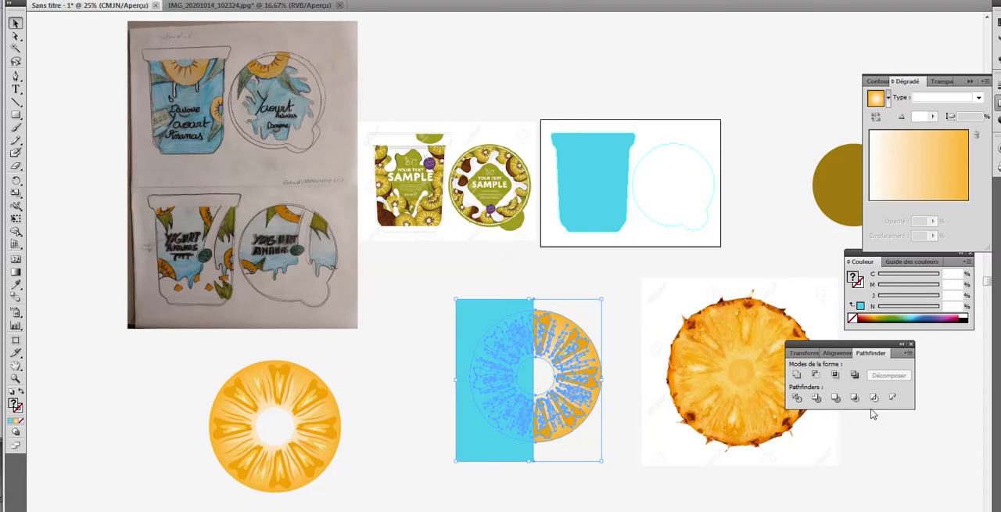
left_click(796, 399)
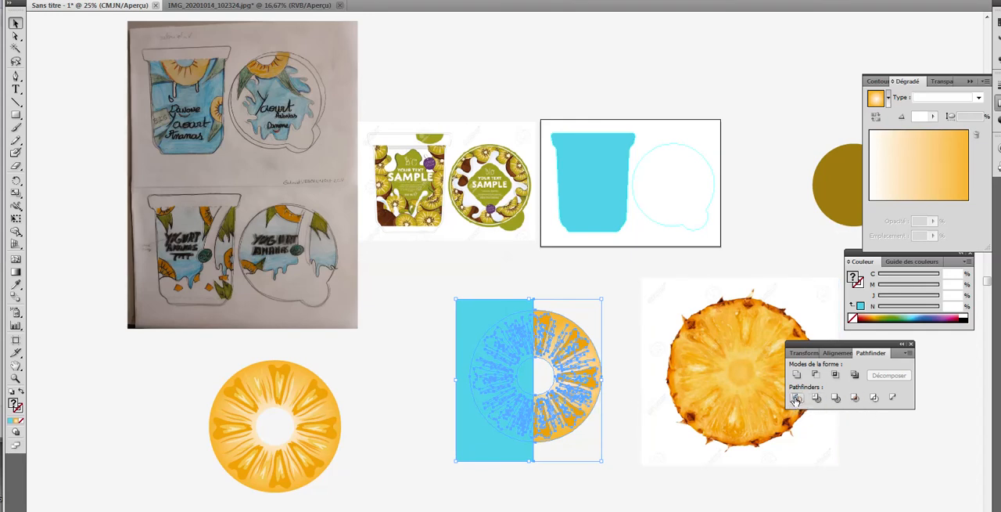
left_click(393, 324)
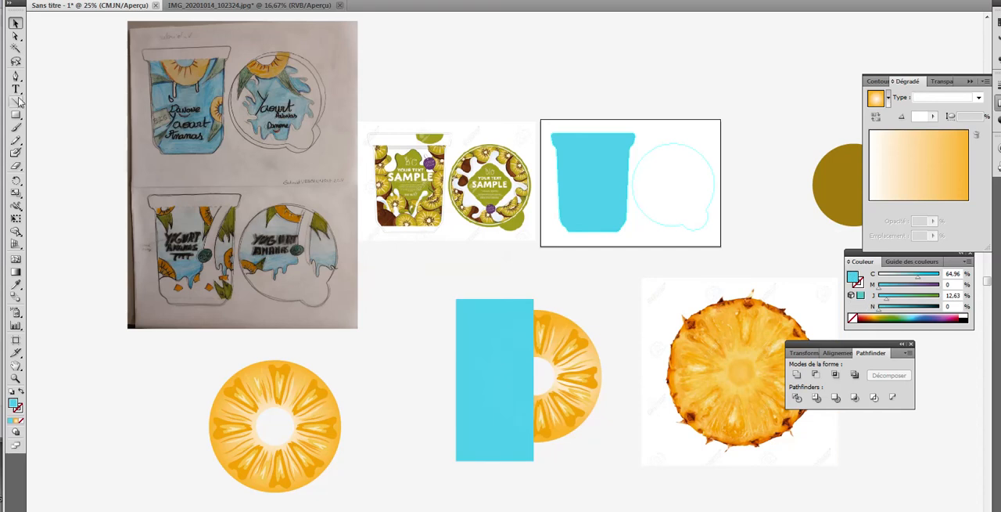
left_click(15, 37)
left_click_drag(441, 284, 535, 491)
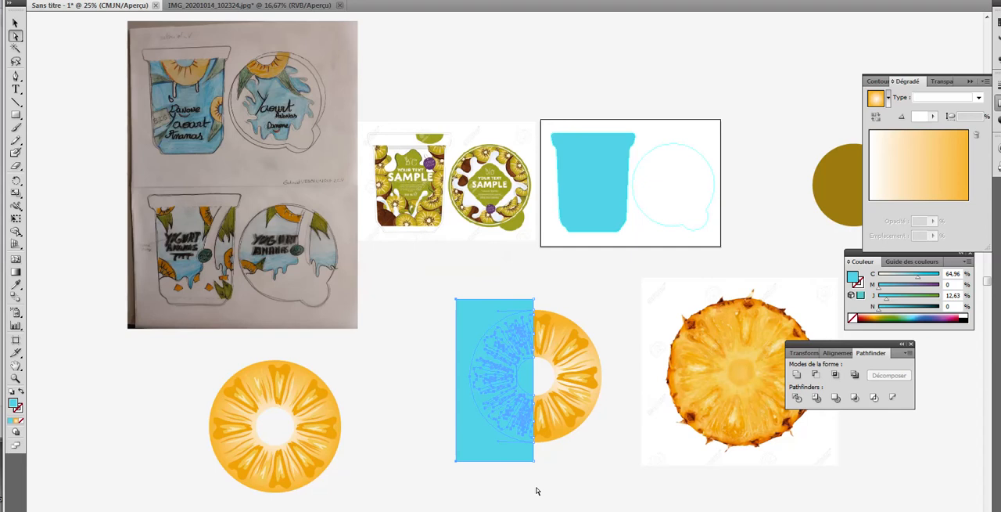
key("Delete")
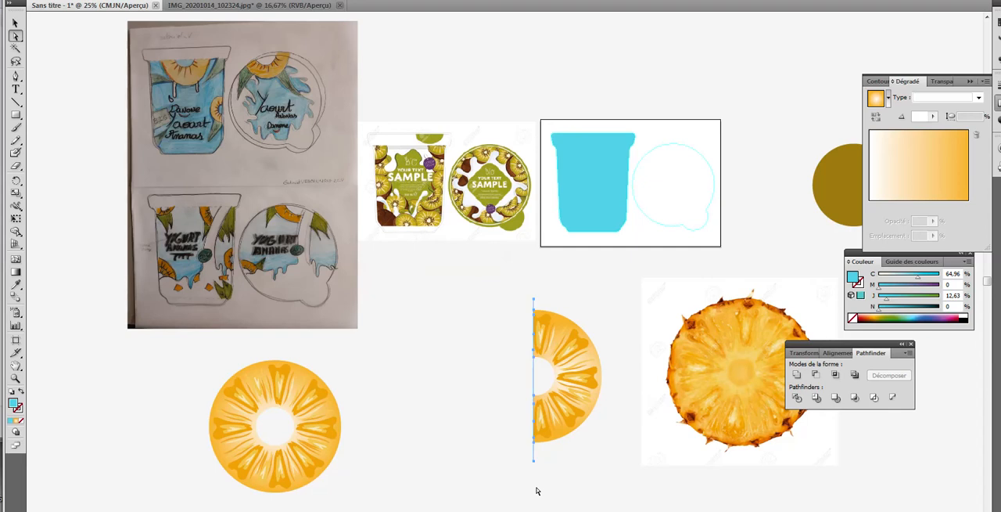
key("Delete")
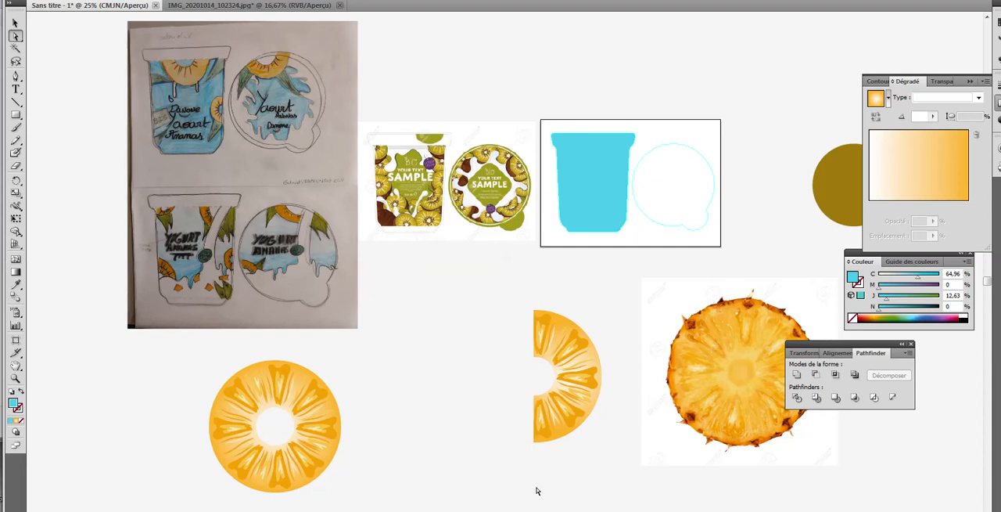
Step: Duplicate the half slice, placing the copy just right of the full slice
left_click(16, 23)
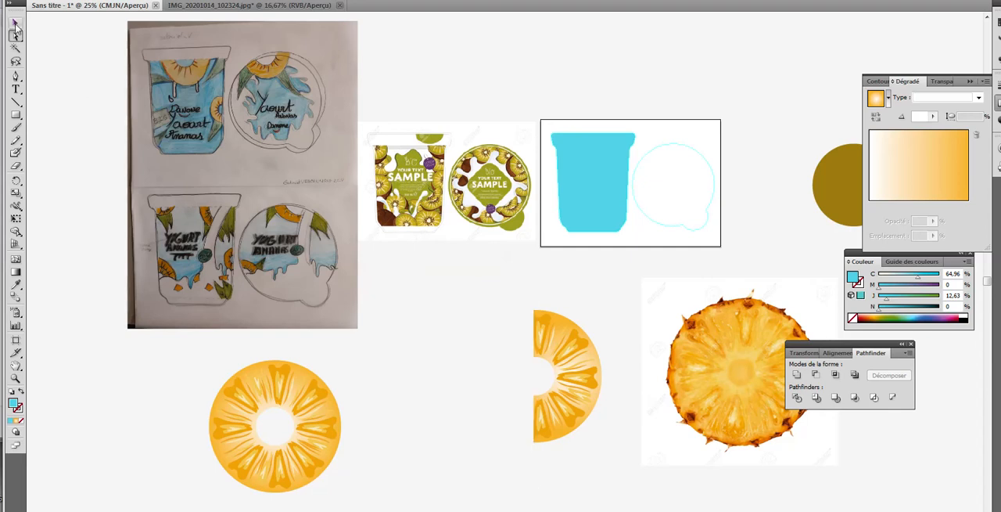
left_click(575, 395)
left_click_drag(577, 396, 406, 444)
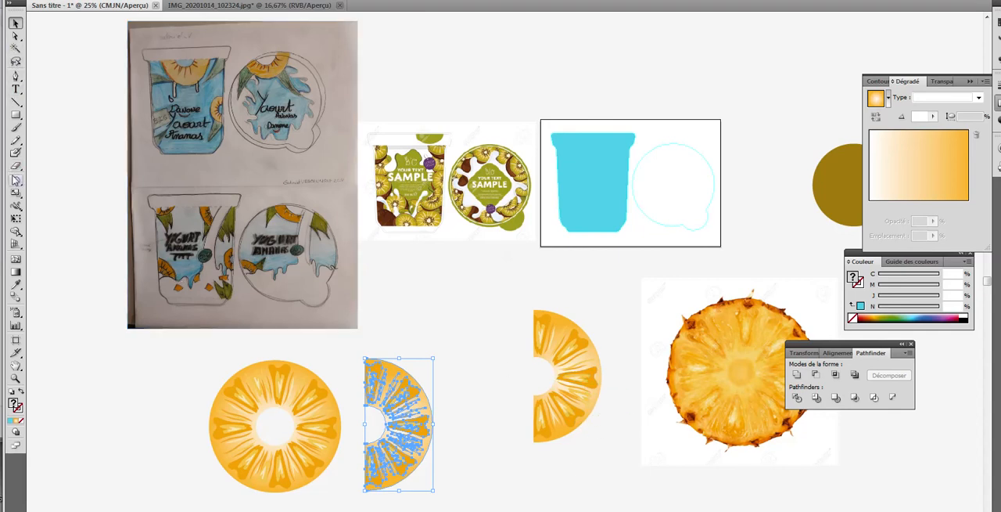
Step: Draw a cyan rectangle over the half slice near the photo, tilted about 30° counterclockwise and widened to leave only the upper wedge exposed
left_click(16, 114)
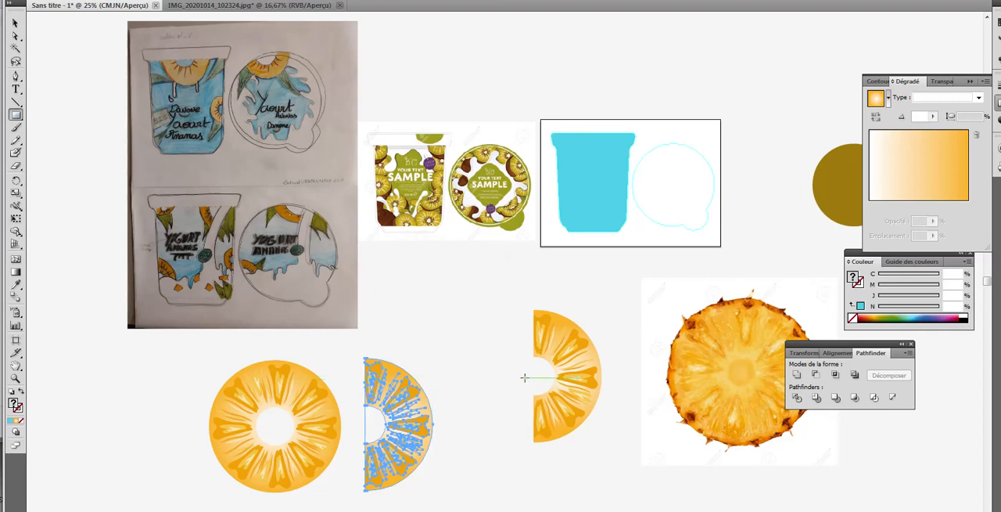
left_click_drag(526, 376, 608, 467)
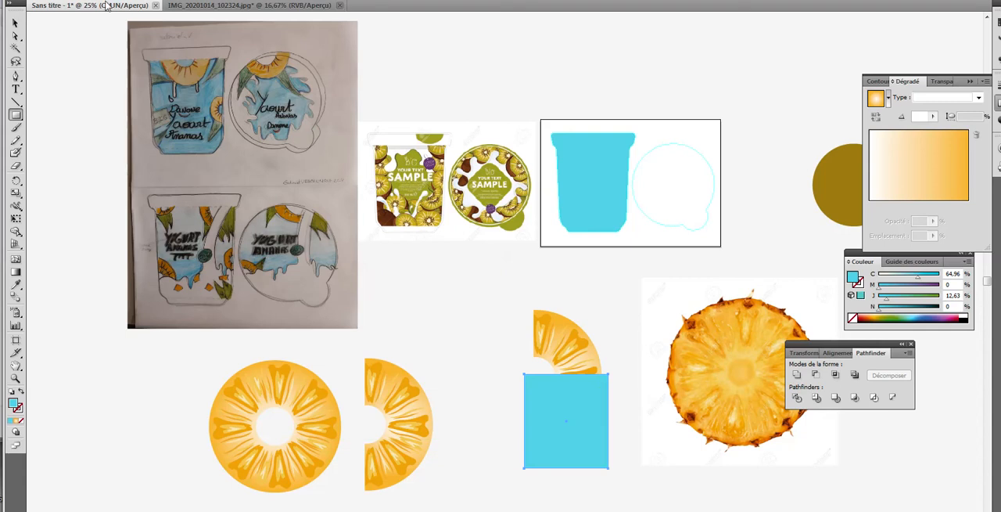
left_click(15, 23)
left_click_drag(563, 417, 589, 431)
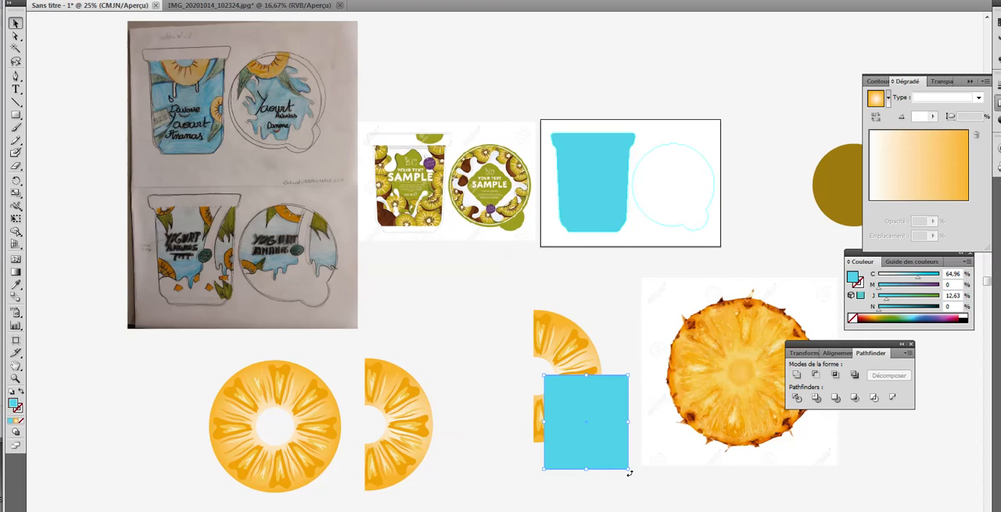
left_click_drag(636, 471, 653, 444)
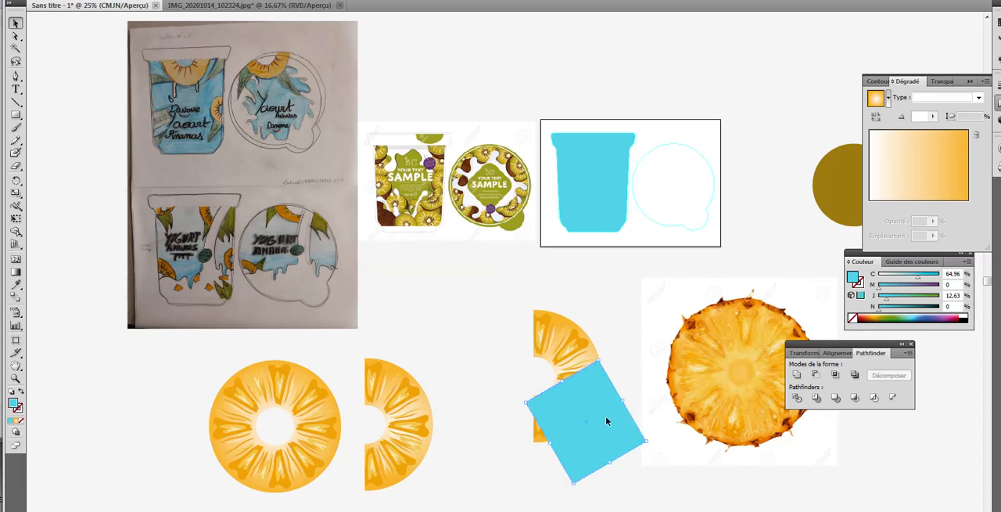
left_click_drag(606, 423, 618, 396)
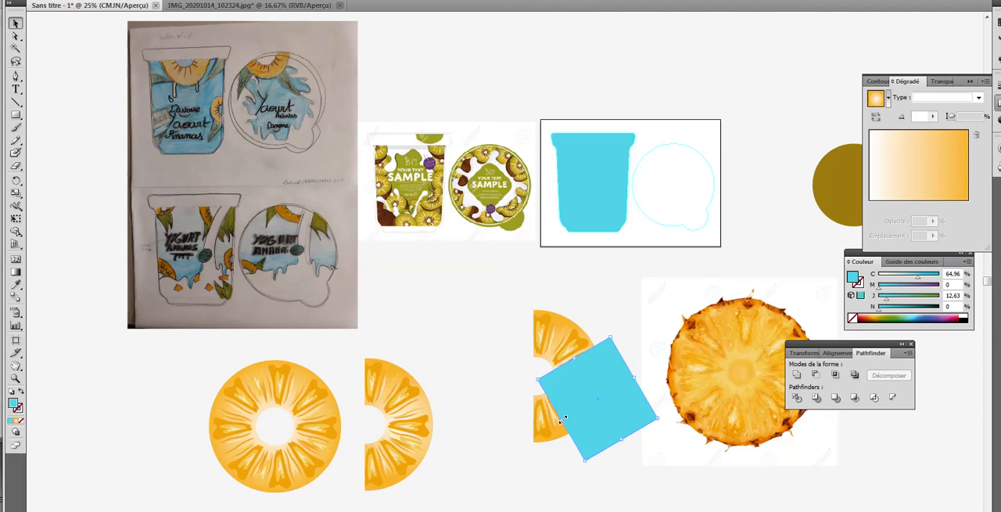
left_click_drag(560, 419, 518, 439)
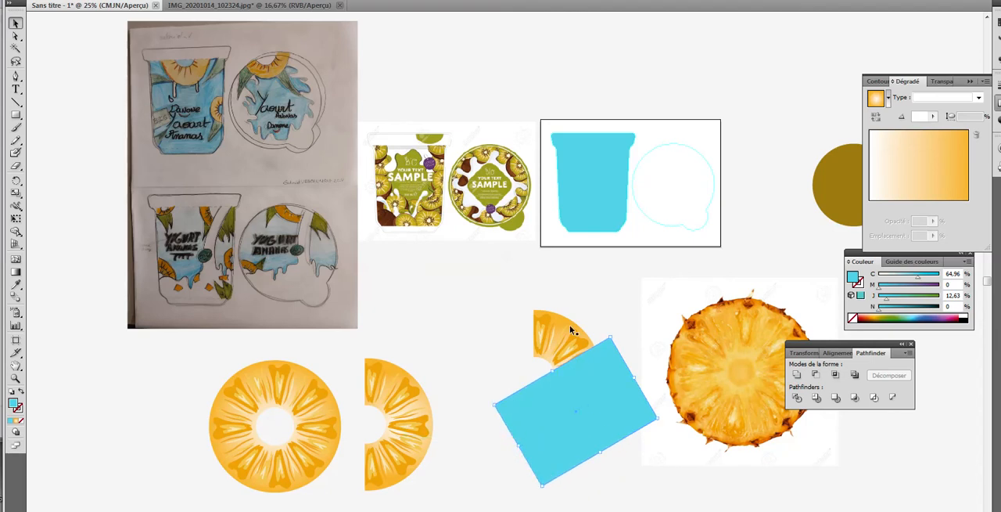
Step: Divide the half slice with the tilted rectangle using Pathfinder, and rotate the divided artwork about 35° clockwise, shifting it slightly up and left
left_click_drag(520, 297, 630, 485)
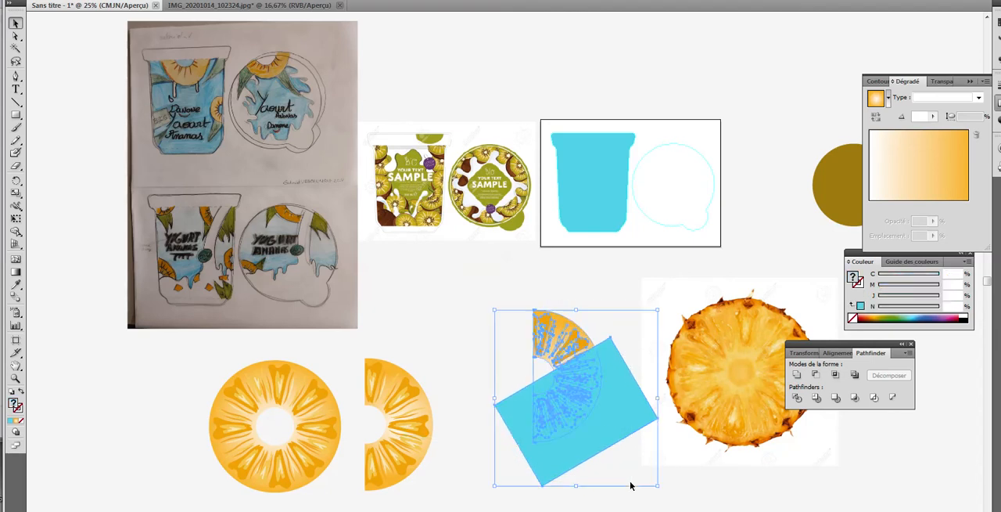
left_click(796, 399)
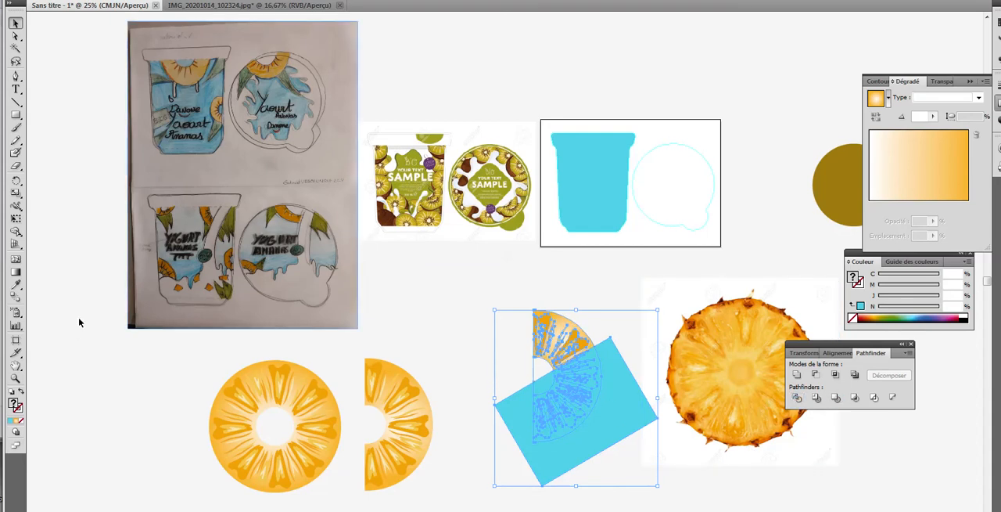
left_click(18, 379)
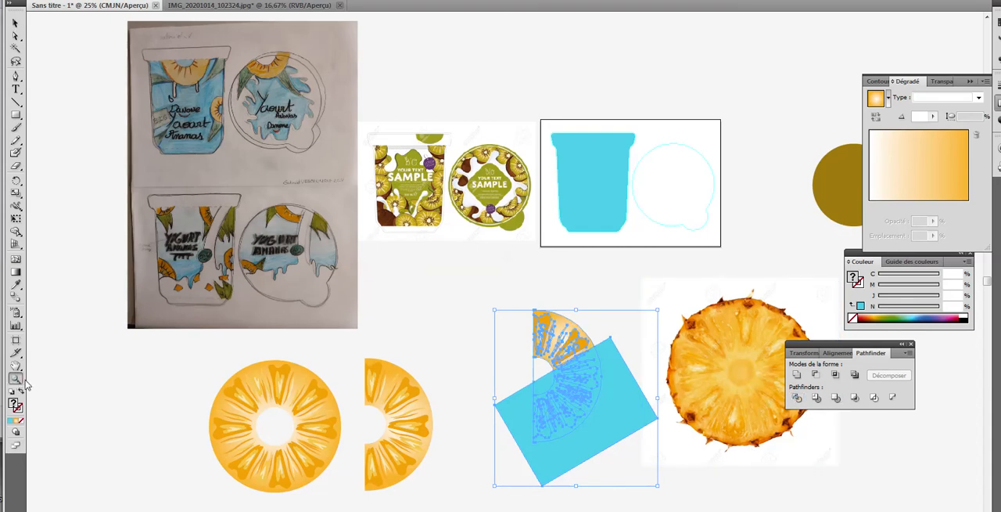
left_click(584, 382)
left_click(517, 247)
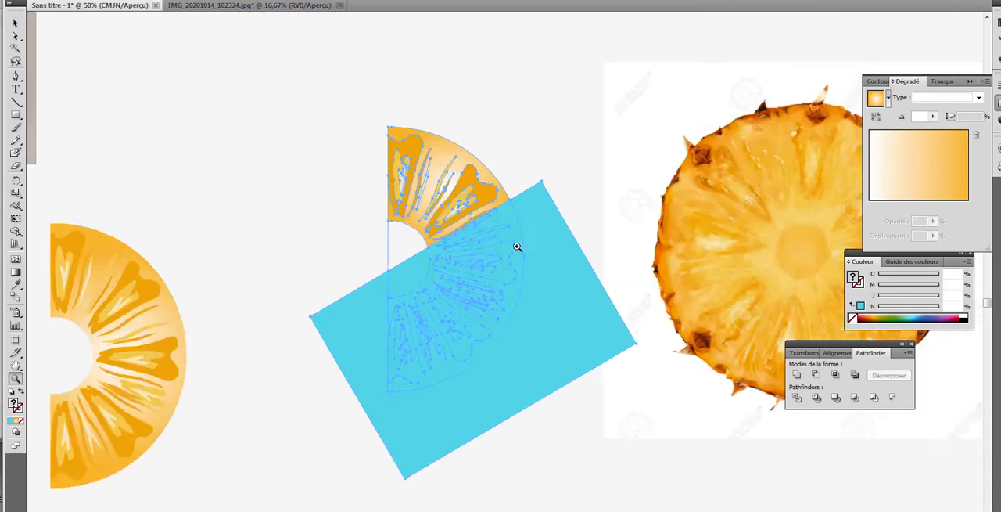
left_click(510, 246)
left_click(16, 24)
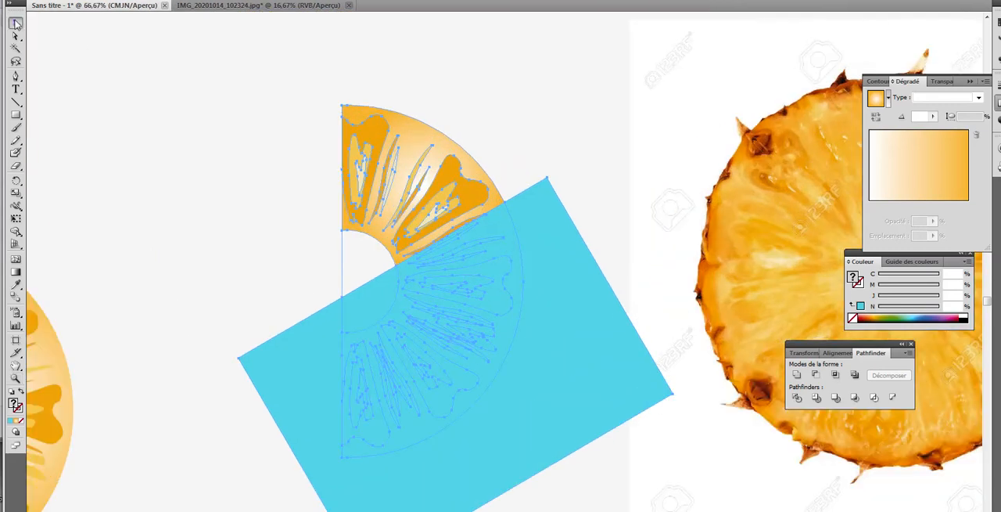
left_click_drag(679, 102, 769, 278)
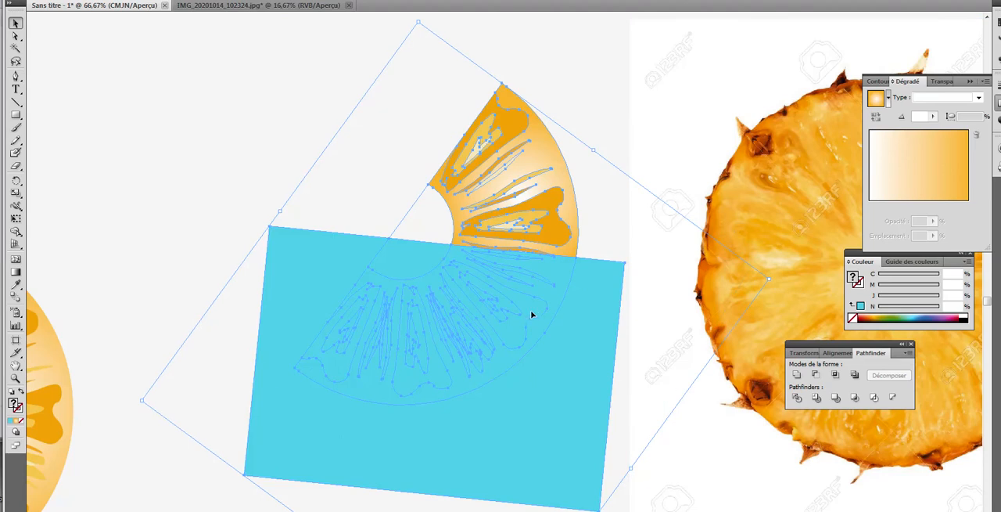
left_click_drag(532, 314, 473, 291)
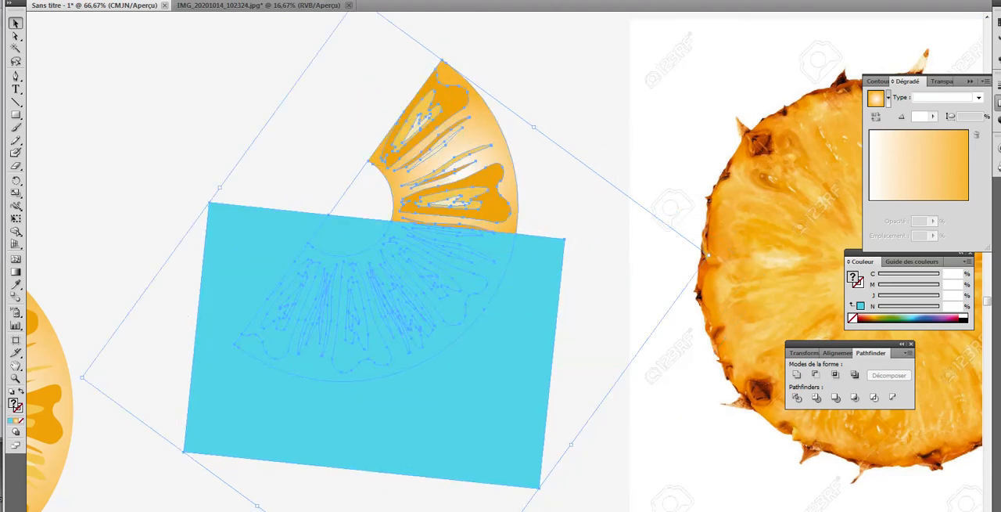
Step: Show the rulers and place a horizontal guide through the wedge's inner corner where it meets the cyan rectangle
left_click(235, 0)
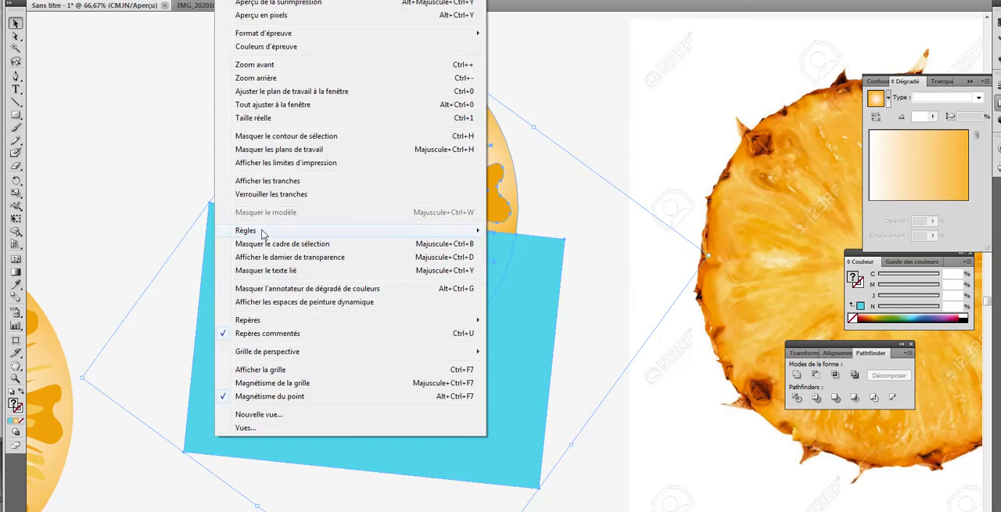
mouse_move(263, 234)
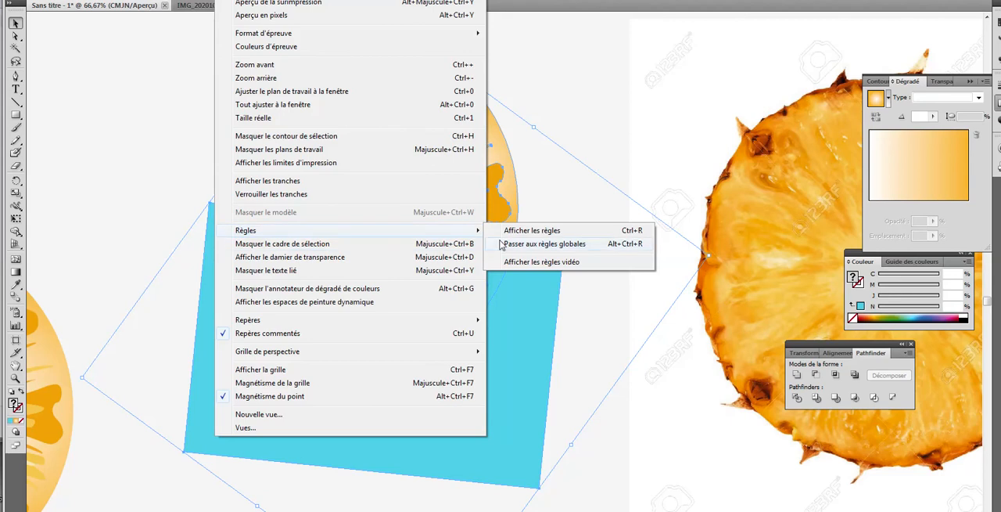
left_click(516, 233)
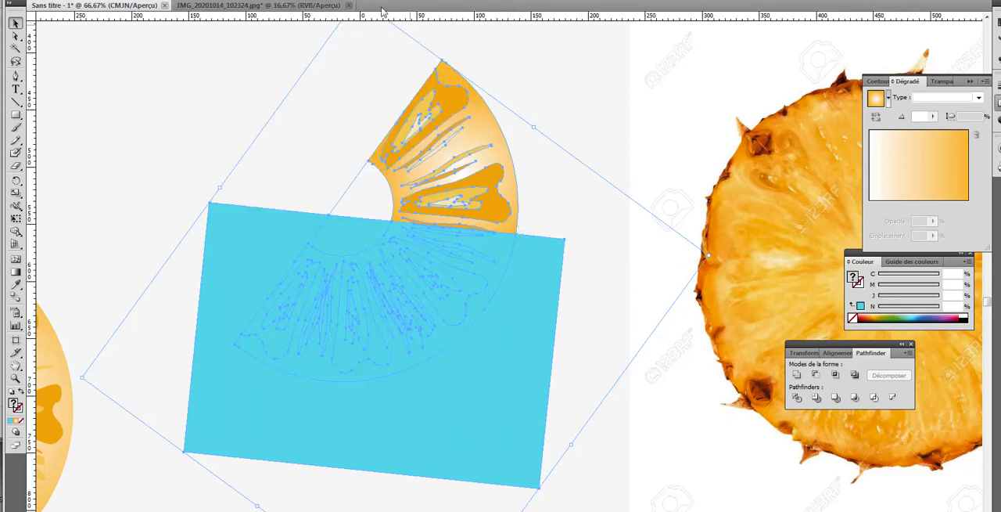
left_click_drag(352, 20, 388, 224)
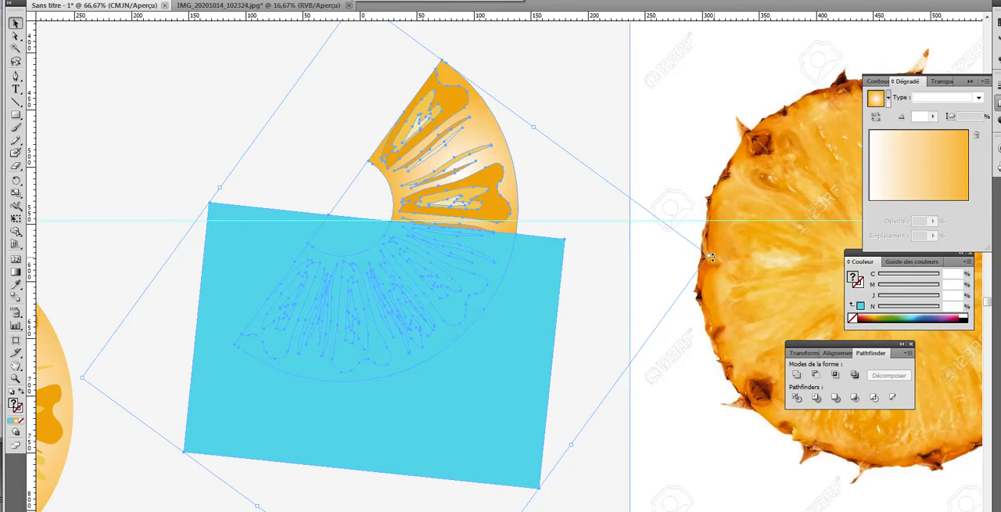
Step: Rotate the wedge artwork slightly counterclockwise so the cyan rectangle's upper edge follows the guide, and divide the artwork with Pathfinder
left_click_drag(711, 255, 708, 224)
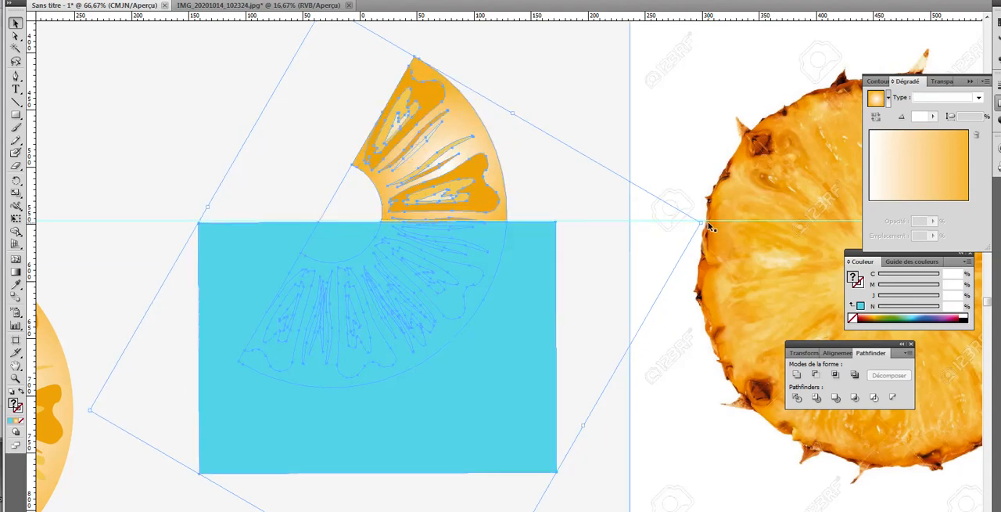
left_click(577, 78)
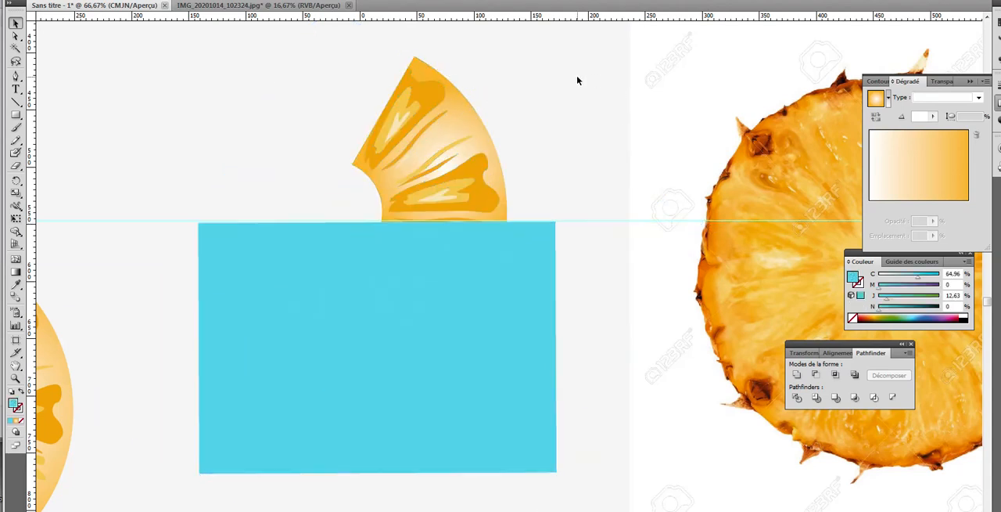
left_click(19, 25)
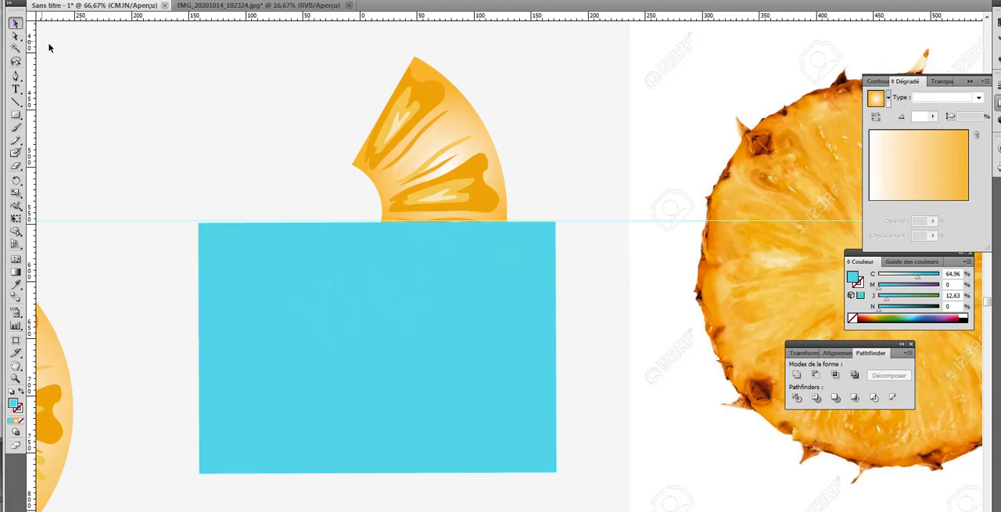
left_click(406, 148)
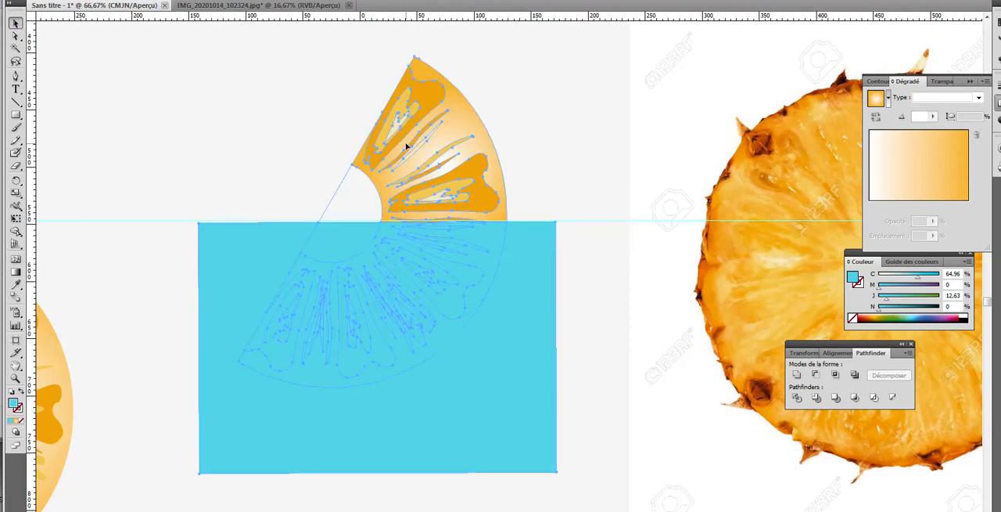
left_click(490, 386)
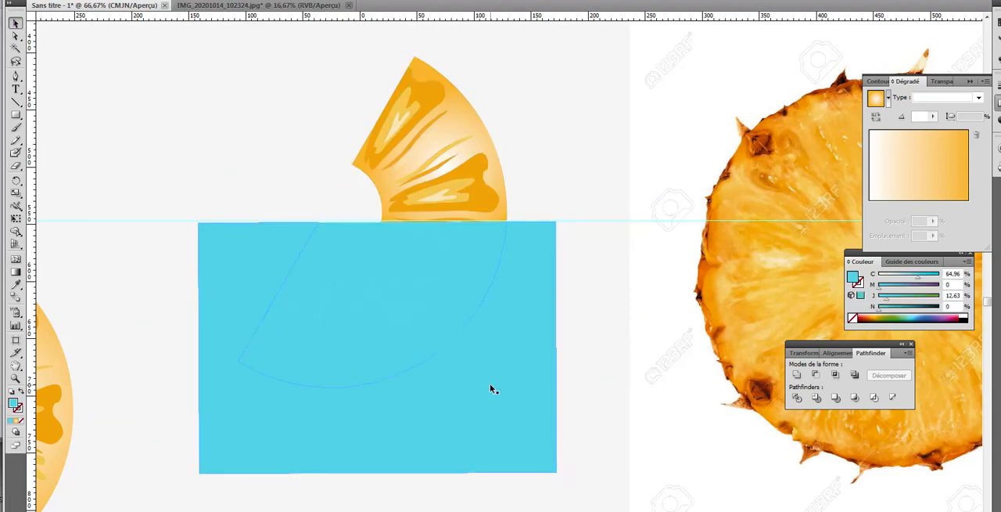
left_click(555, 399, "shift")
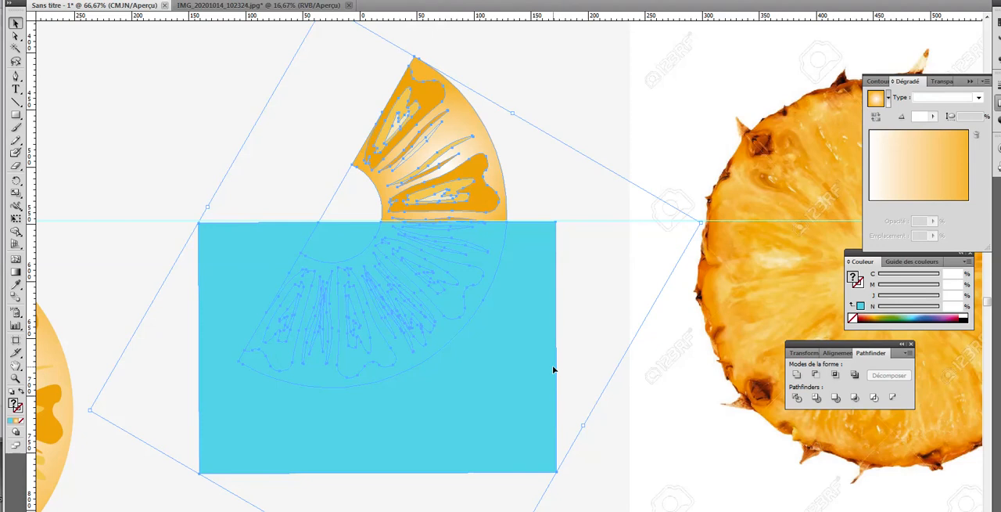
left_click(797, 398)
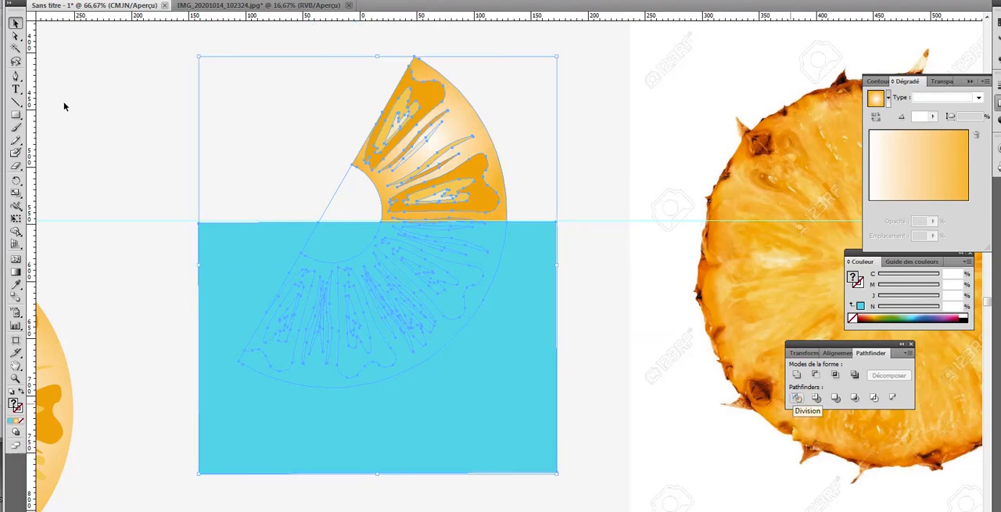
Step: Delete the cyan rectangle together with the part of the half slice beneath it, keeping only the upper wedge
left_click(16, 36)
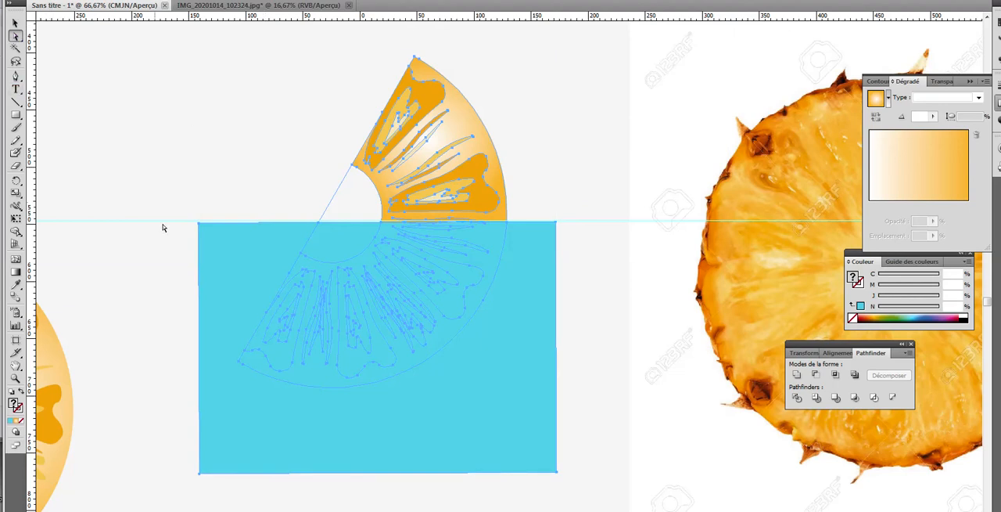
left_click_drag(166, 230, 511, 452)
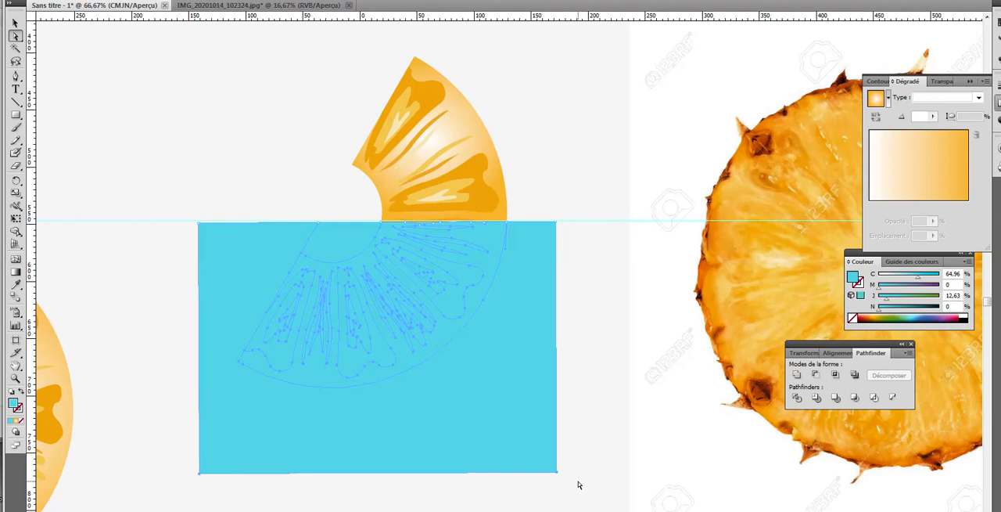
key("Delete")
key("Delete")
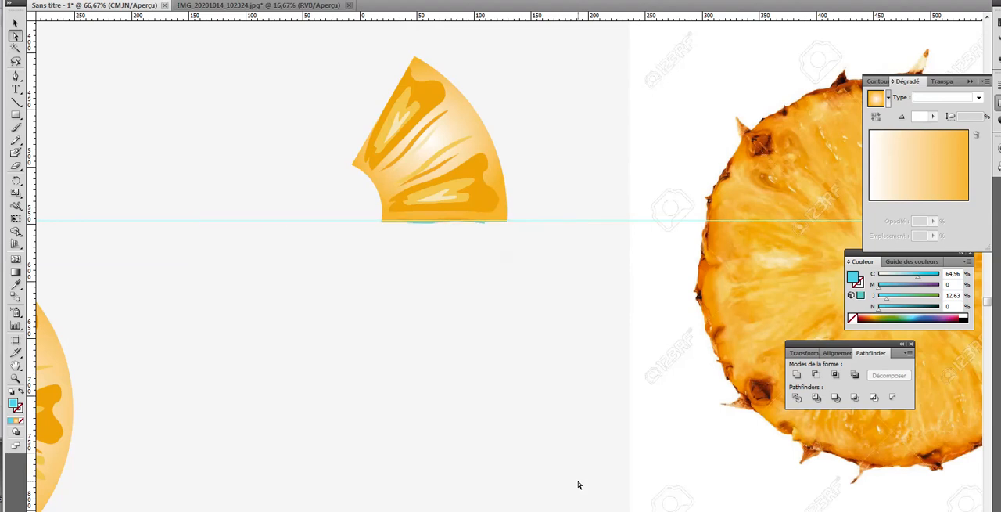
Step: Remove the two leftover cyan slivers along the wedge's lower cut edge
left_click(16, 377)
left_click(453, 235)
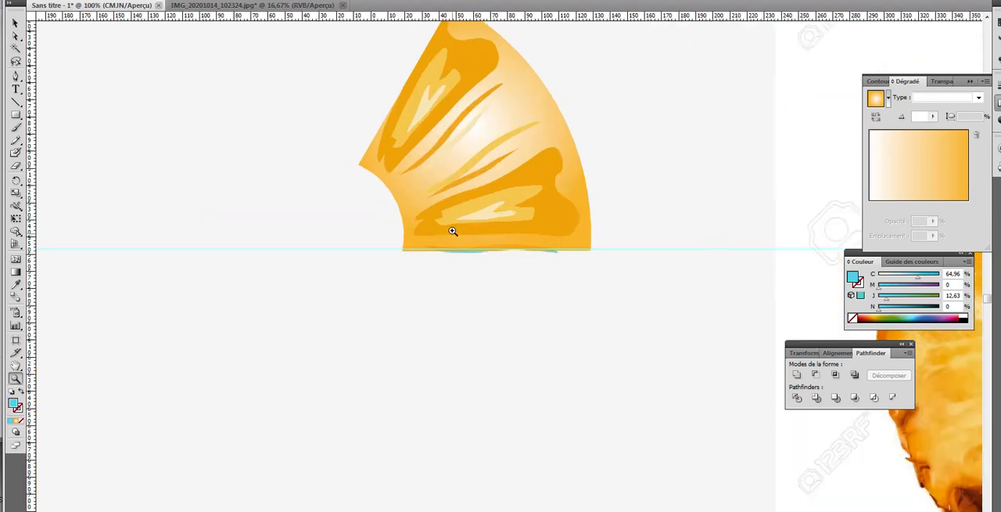
left_click(483, 255)
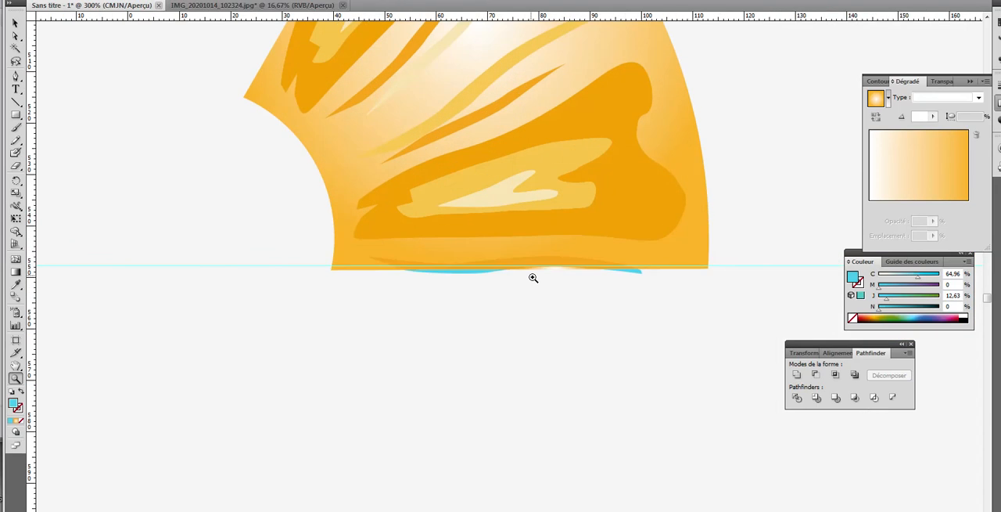
left_click(17, 38)
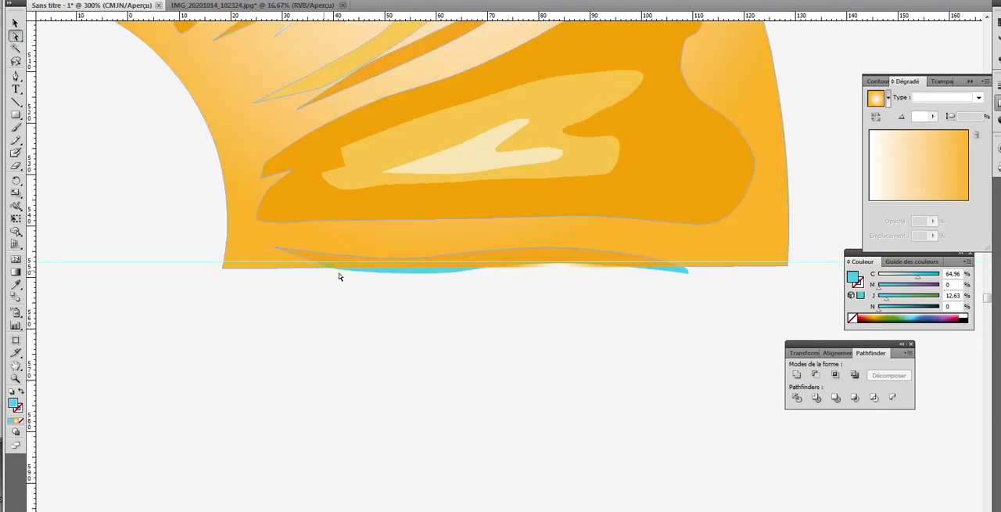
left_click(399, 274)
key("Delete")
key("Delete")
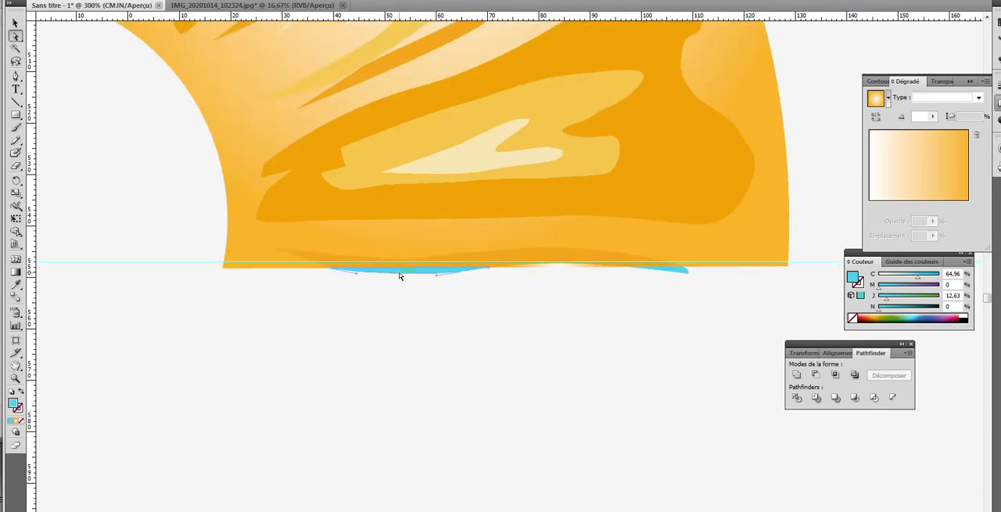
left_click(667, 273)
key("Delete")
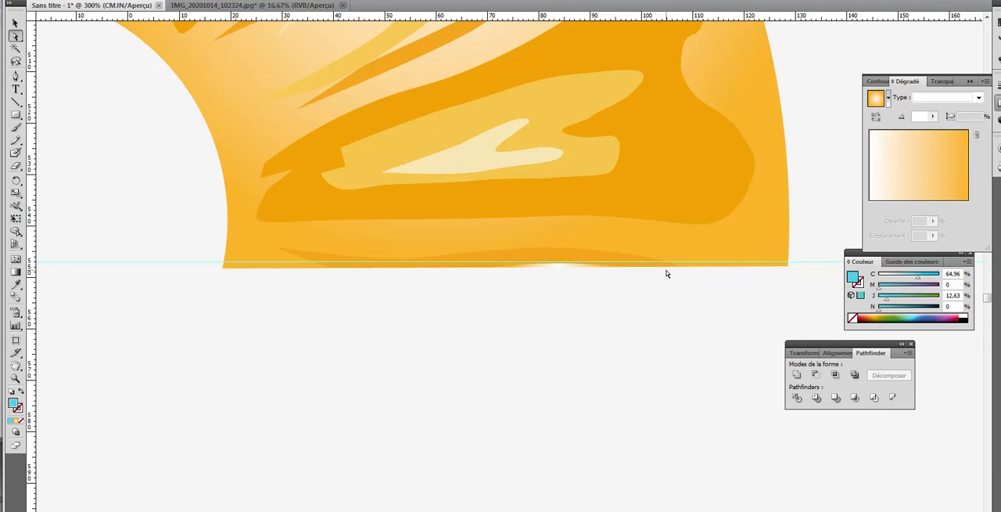
Step: Move the finished wedge beside the half slice, just to its lower right
scroll(667, 273, "down", 5)
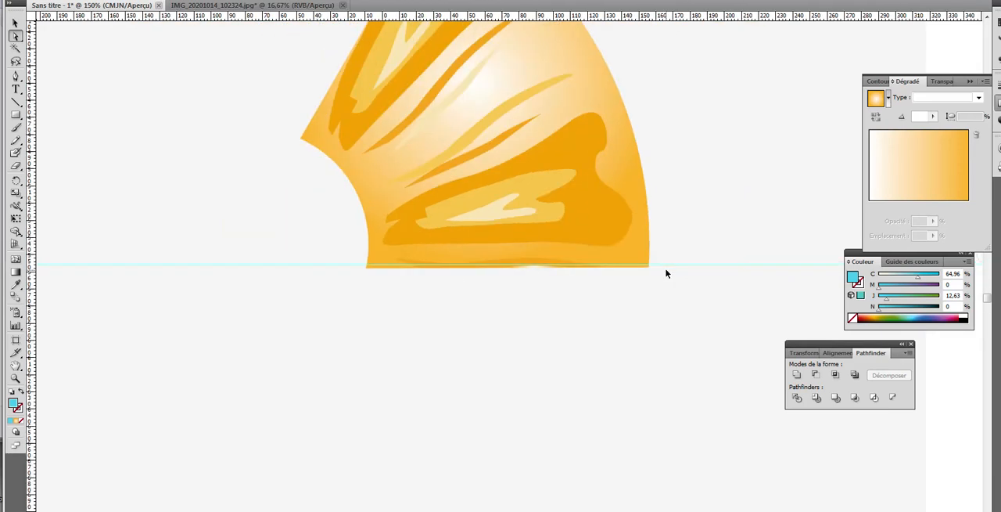
scroll(667, 273, "down", 2)
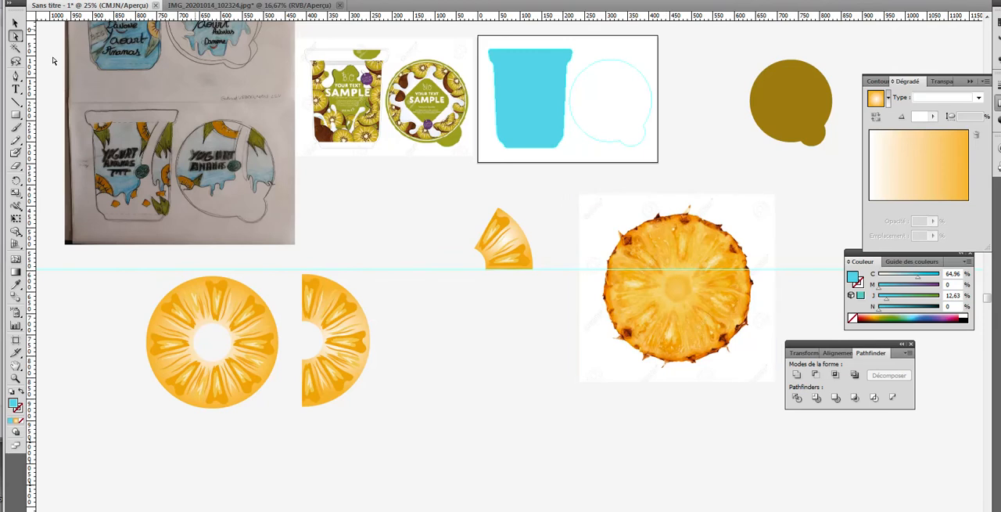
left_click(15, 23)
left_click_drag(509, 244, 423, 381)
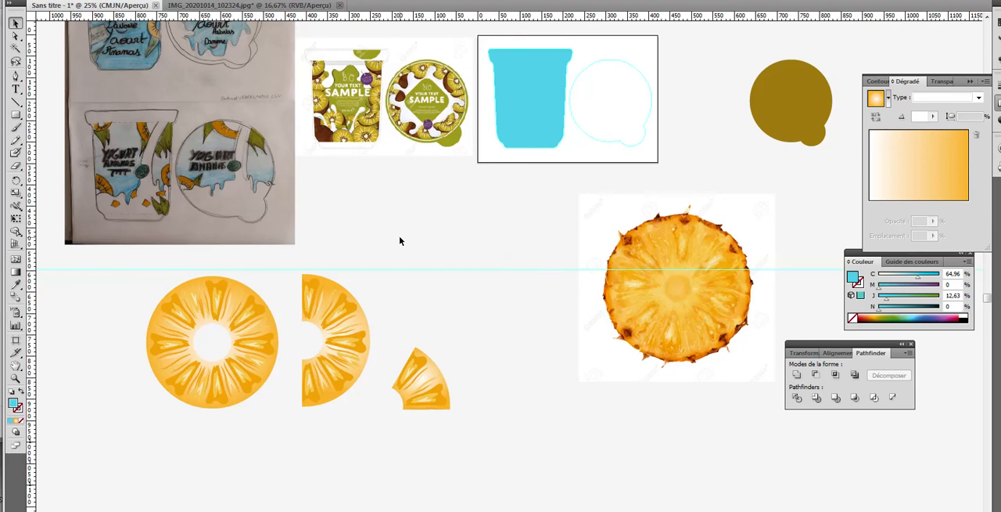
Step: Duplicate the full slice, half slice and wedge together, placing the copies directly below the originals
left_click_drag(463, 438, 223, 341)
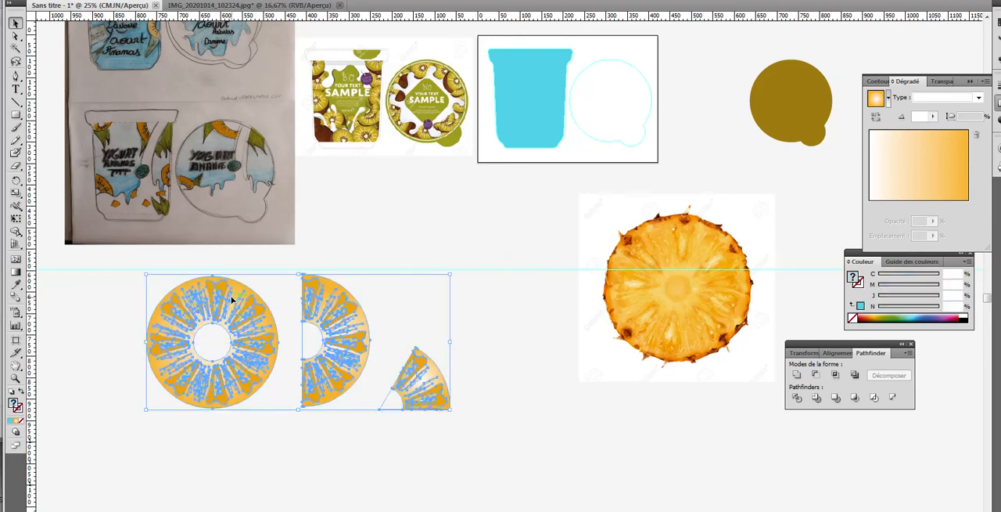
left_click_drag(231, 299, 223, 457)
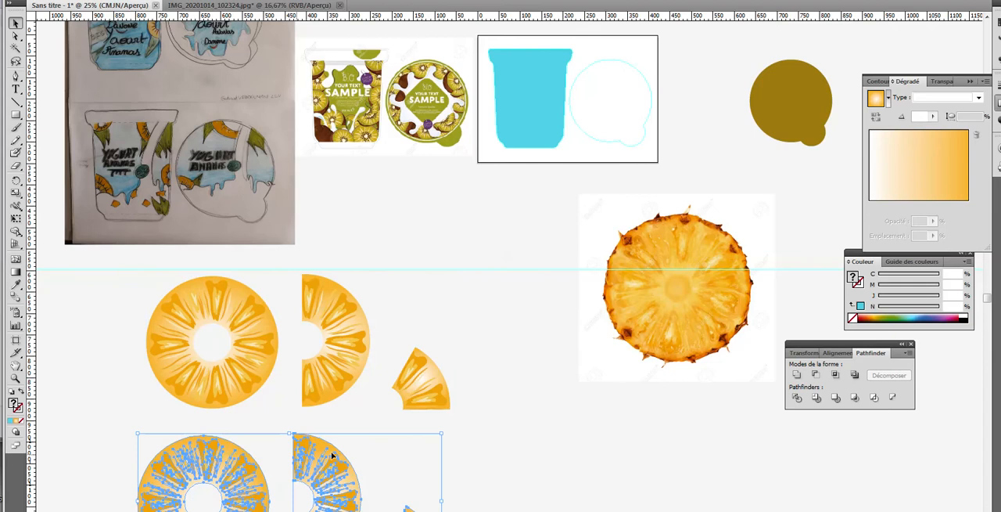
scroll(496, 454, "down", 3)
scroll(505, 430, "up", 4)
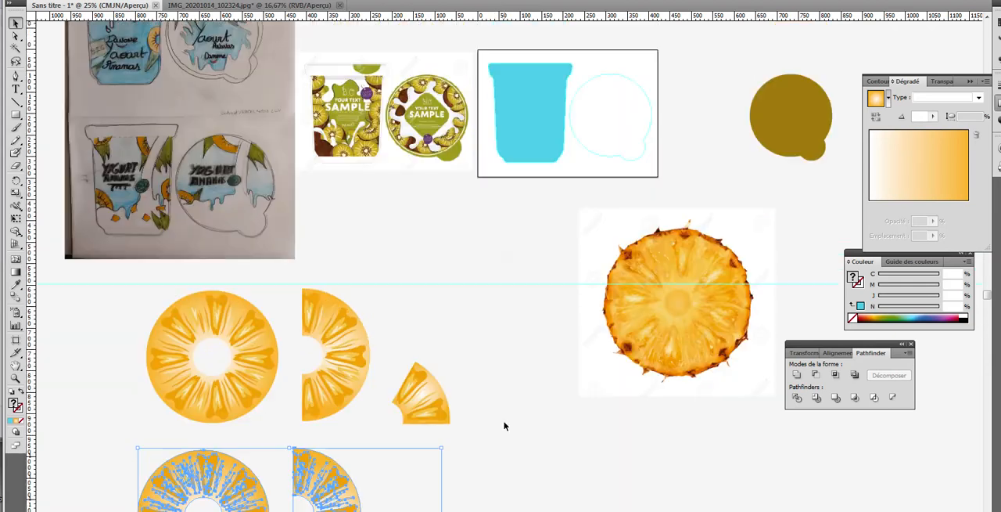
scroll(505, 425, "up", 1)
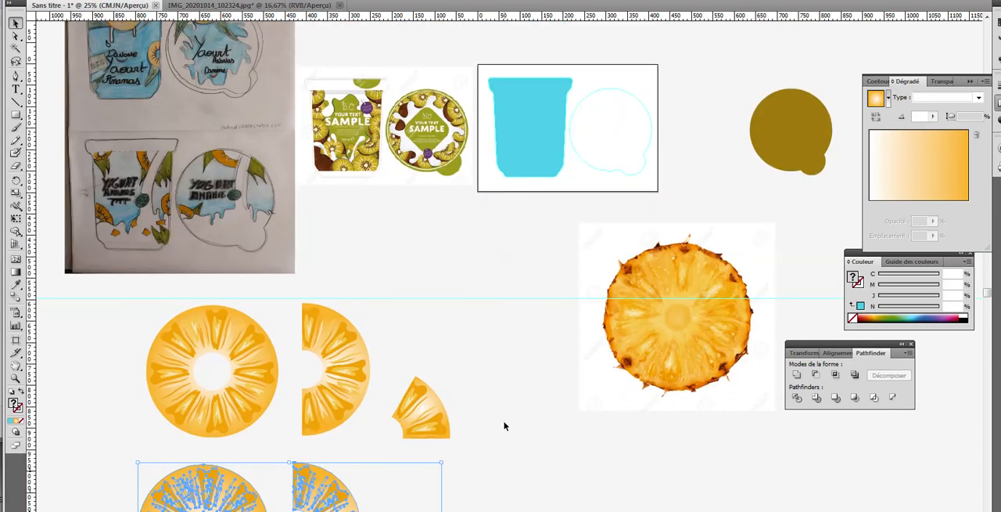
scroll(504, 370, "up", 4)
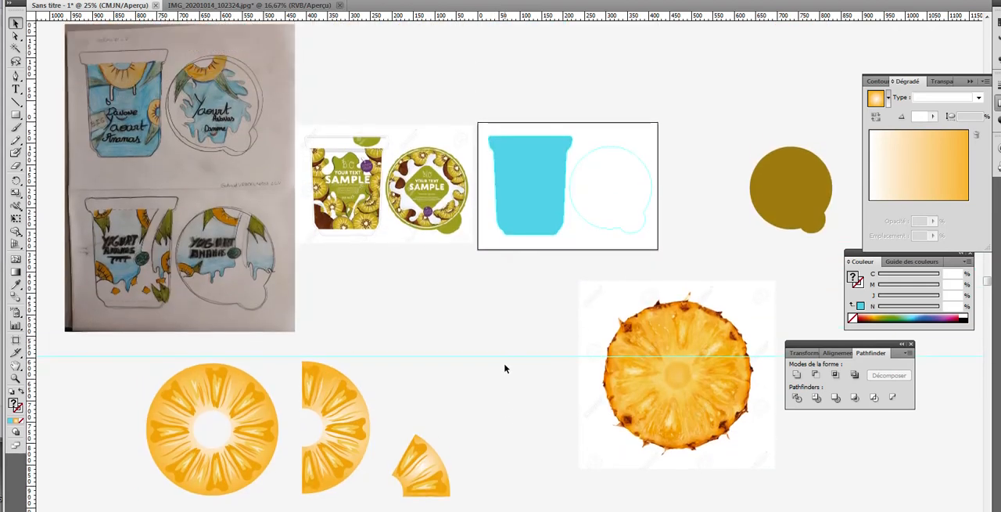
Step: Move the upper half slice above the cup's artboard, scaled down to about the rim's width and rotated with its flat side up
left_click(335, 395)
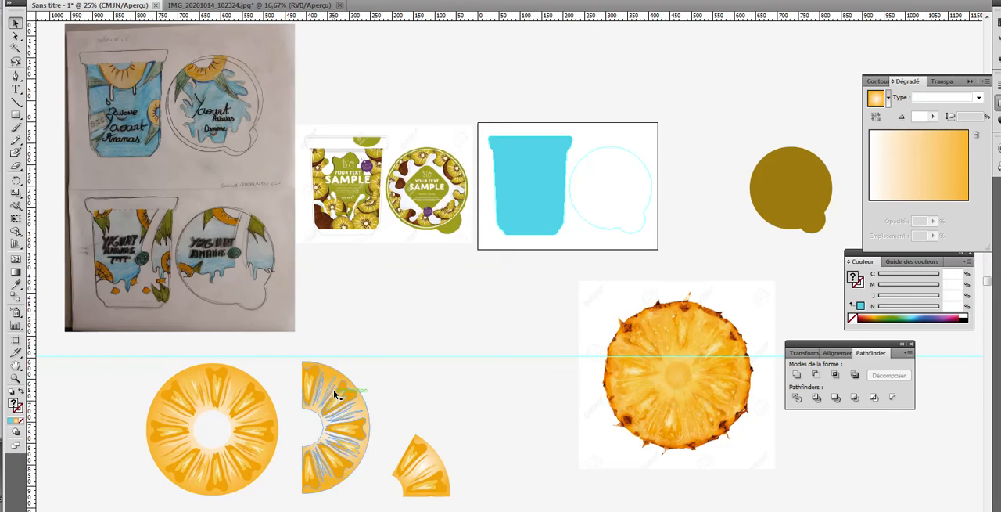
mouse_move(456, 352)
left_mouse_down()
mouse_move(480, 290)
mouse_move(585, 346)
mouse_move(585, 398)
mouse_move(540, 381)
mouse_move(575, 193)
mouse_move(586, 212)
mouse_move(509, 201)
mouse_move(519, 197)
mouse_move(516, 170)
mouse_move(560, 162)
mouse_move(560, 106)
left_mouse_up()
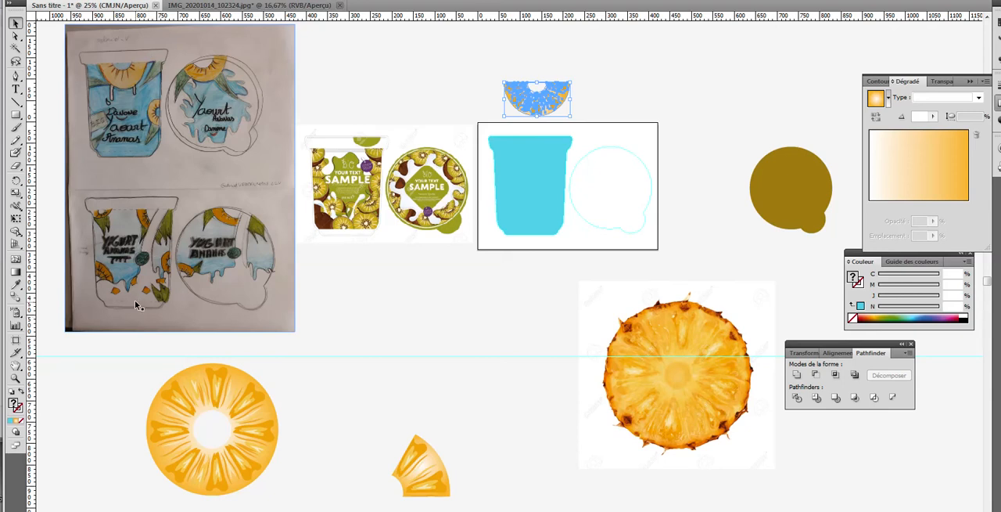
left_click(16, 378)
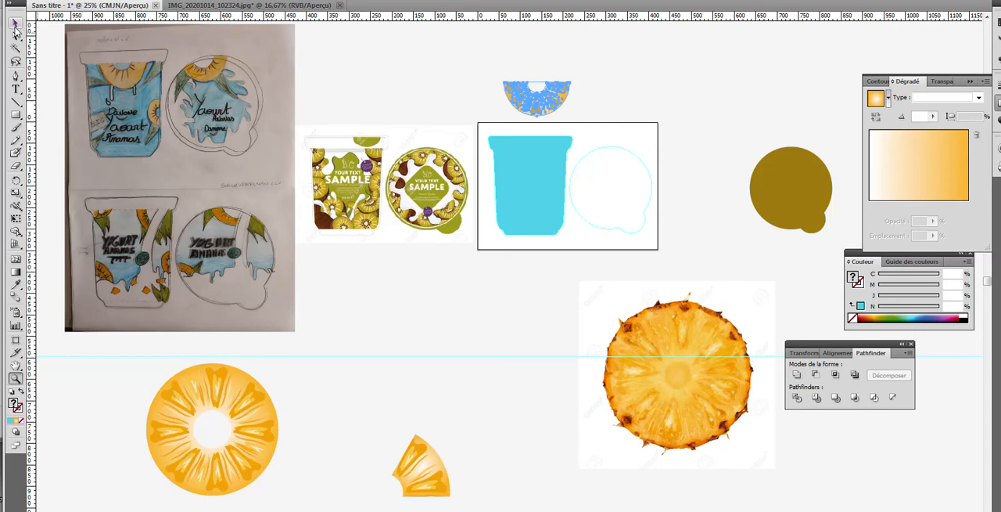
key("v")
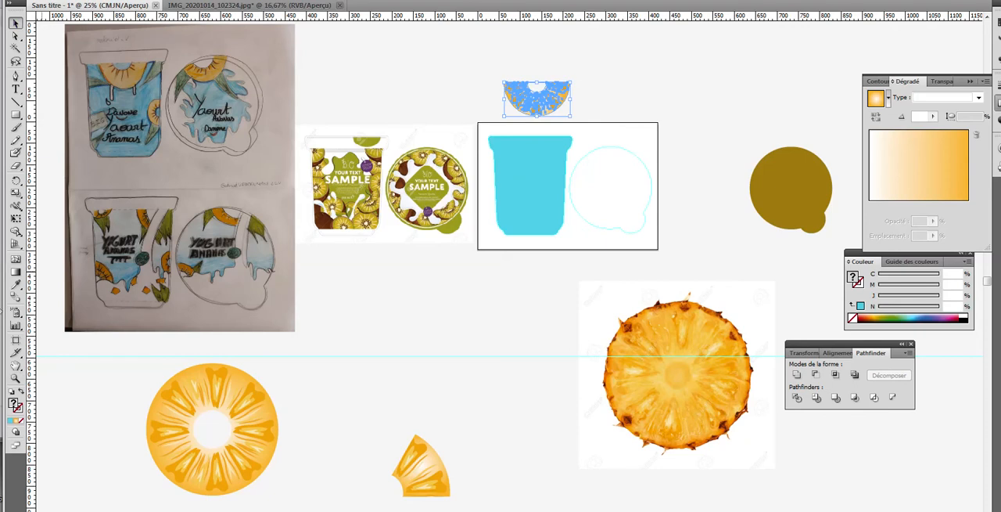
Step: Draw a rectangle slightly wider than the cup's rim, covering it down to the neck, and fill it with ochre yellow (C 25.1, J 92.94)
left_click(16, 378)
left_click(532, 271)
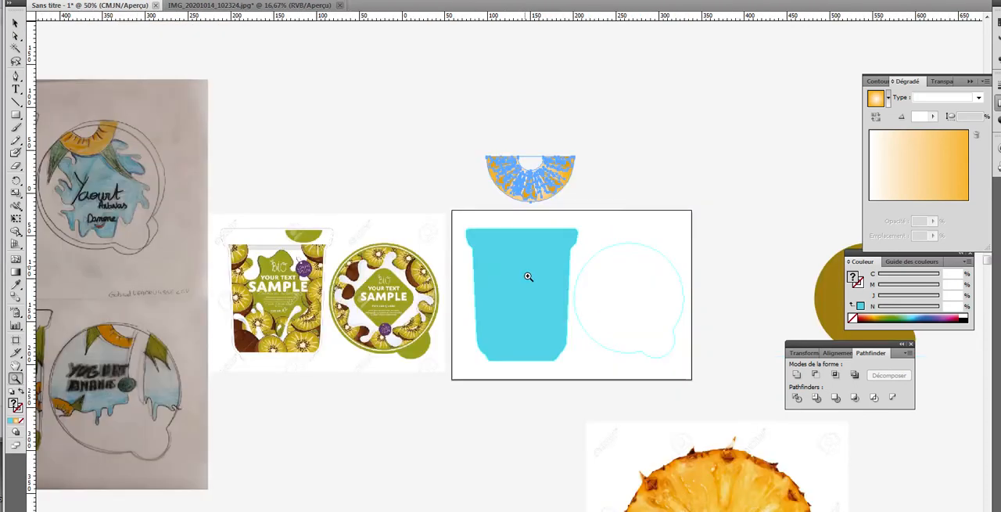
left_click(526, 276)
left_click(520, 280)
left_click(501, 278)
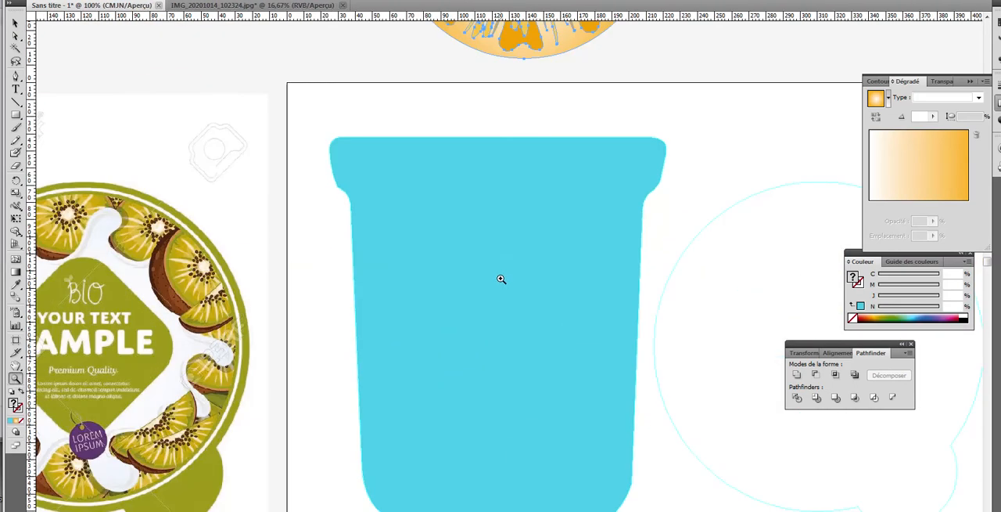
left_click(16, 116)
left_click_drag(307, 124, 673, 198)
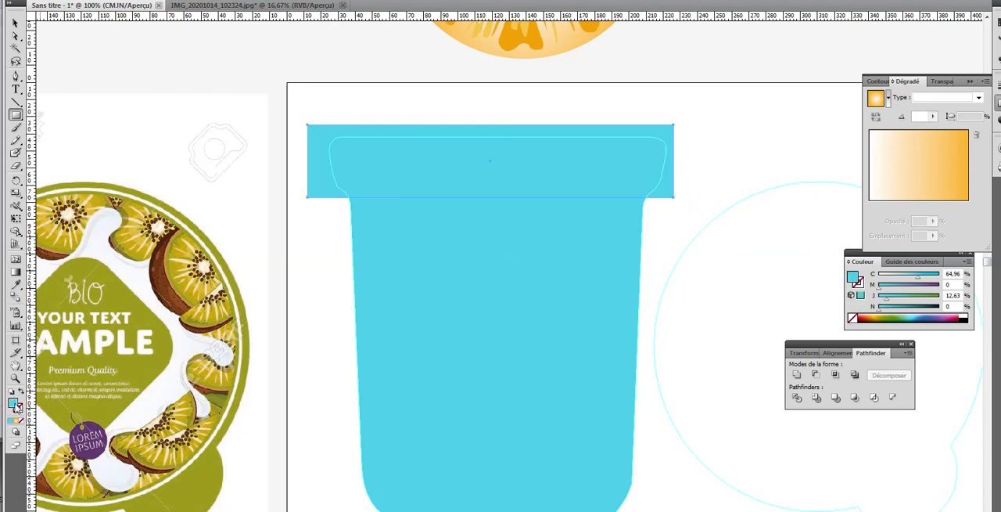
left_click(880, 315)
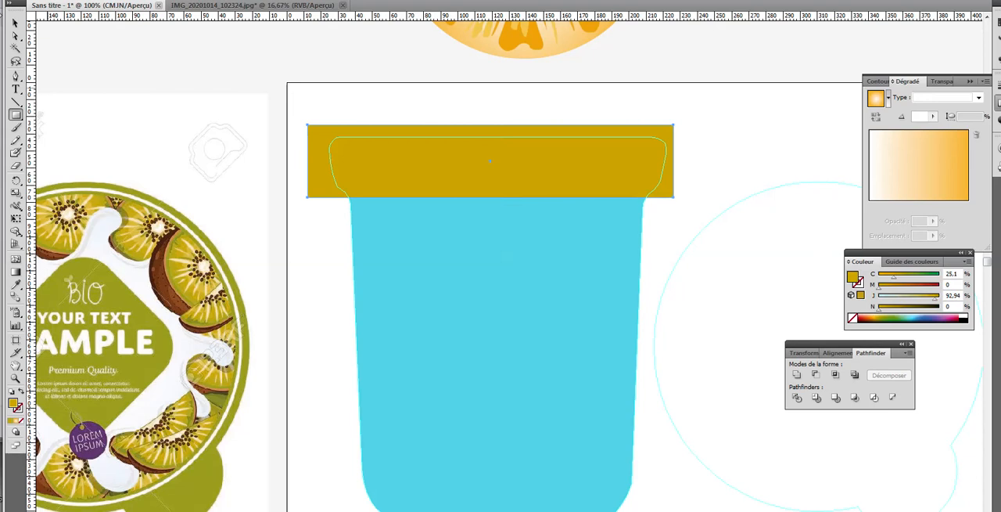
Step: Duplicate the ochre rectangle downward and place the copy over the base of the blue cup
left_click(15, 23)
left_click_drag(349, 137, 354, 321)
scroll(382, 288, "down", 3)
scroll(387, 264, "down", 2)
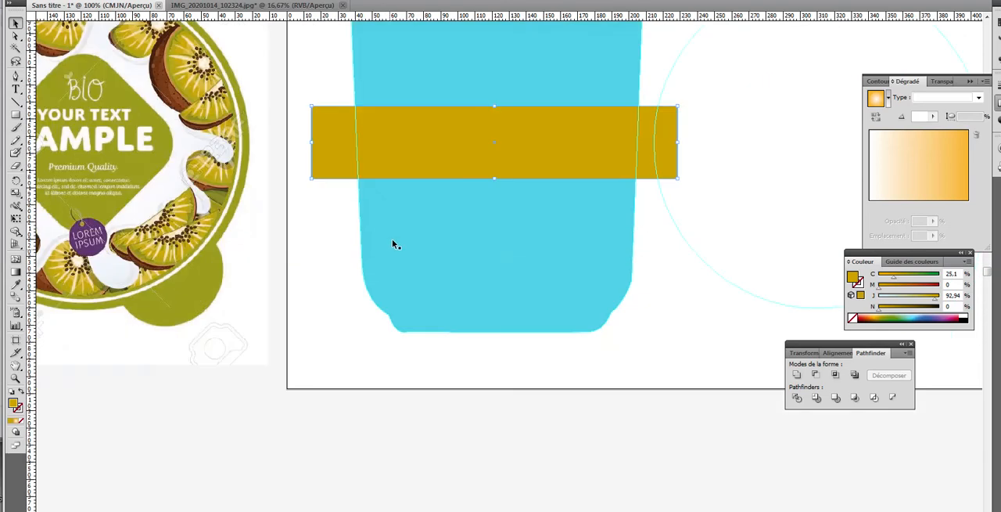
left_click_drag(416, 153, 432, 360)
scroll(476, 255, "up", 2)
scroll(489, 99, "up", 2)
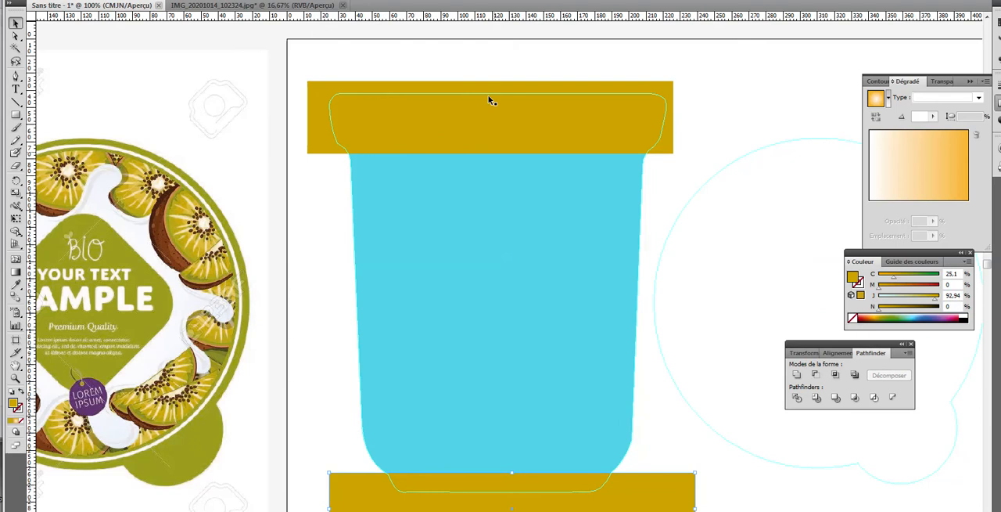
Step: Split the cup shape along both ochre rectangles with the Pathfinder Division operation
left_click(463, 119)
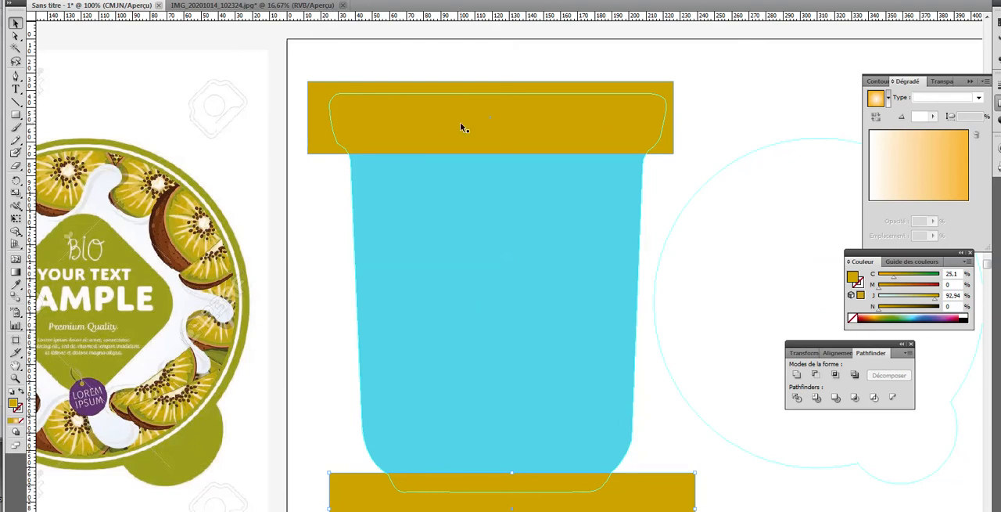
left_click(472, 227, "shift")
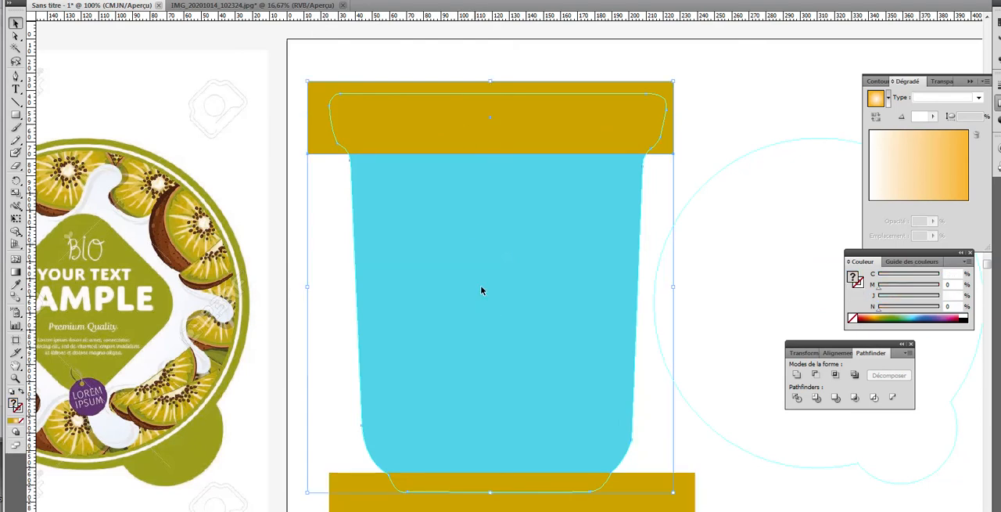
left_click(634, 508, "shift")
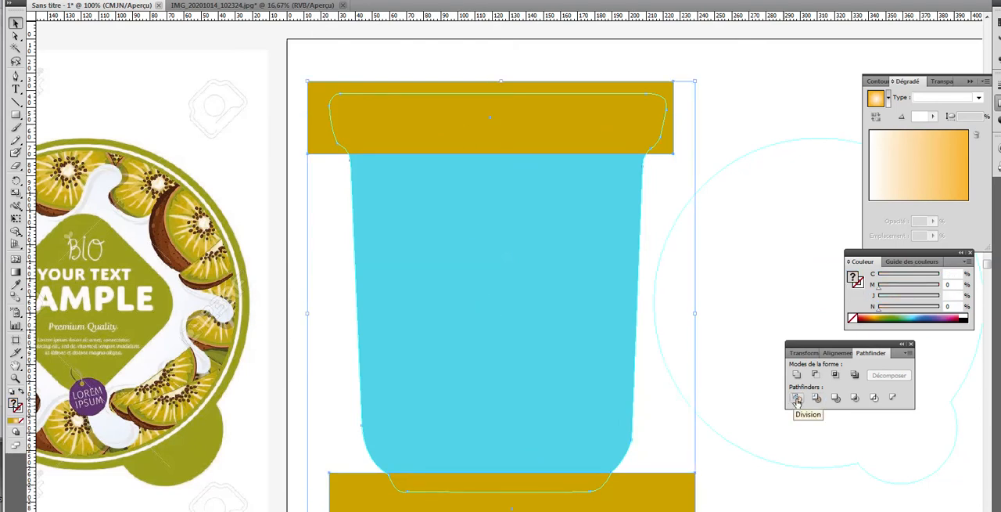
left_click(796, 399)
left_click(738, 70)
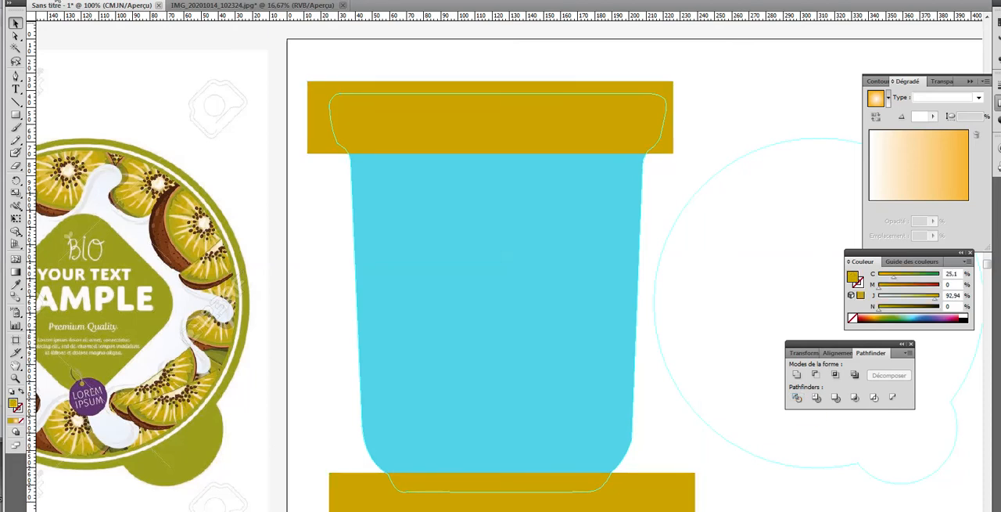
Step: Delete the ochre pieces lying outside the cup's outline around the rim and the base
left_click(312, 94)
left_click(15, 36)
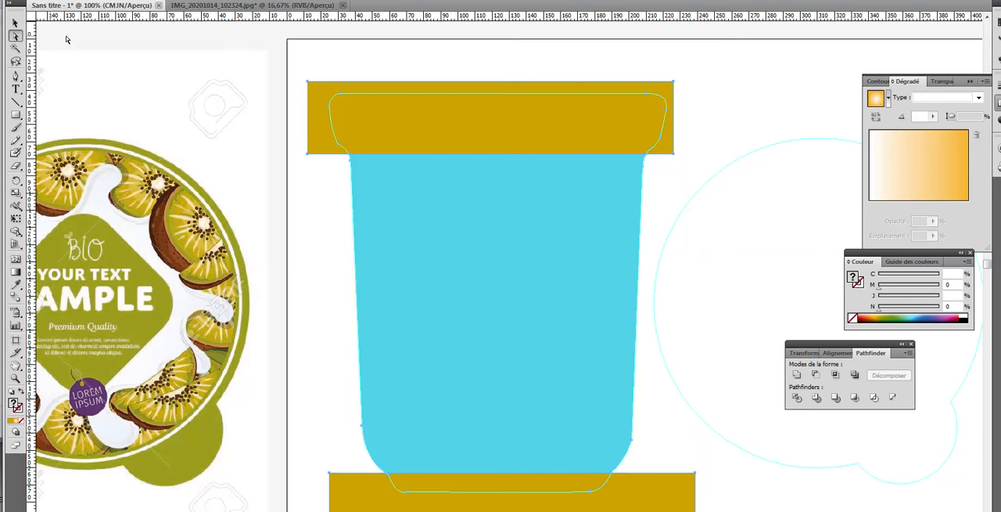
left_click(454, 110)
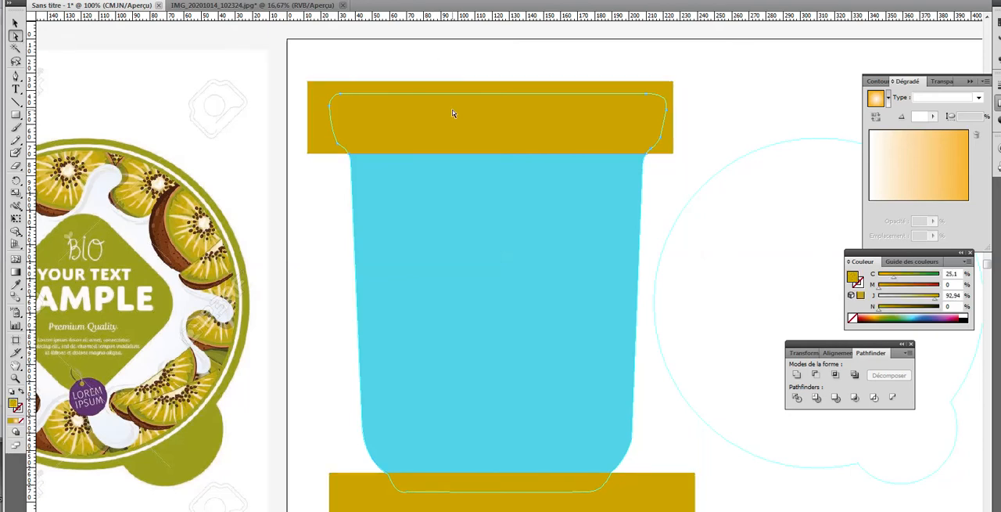
left_click(452, 113)
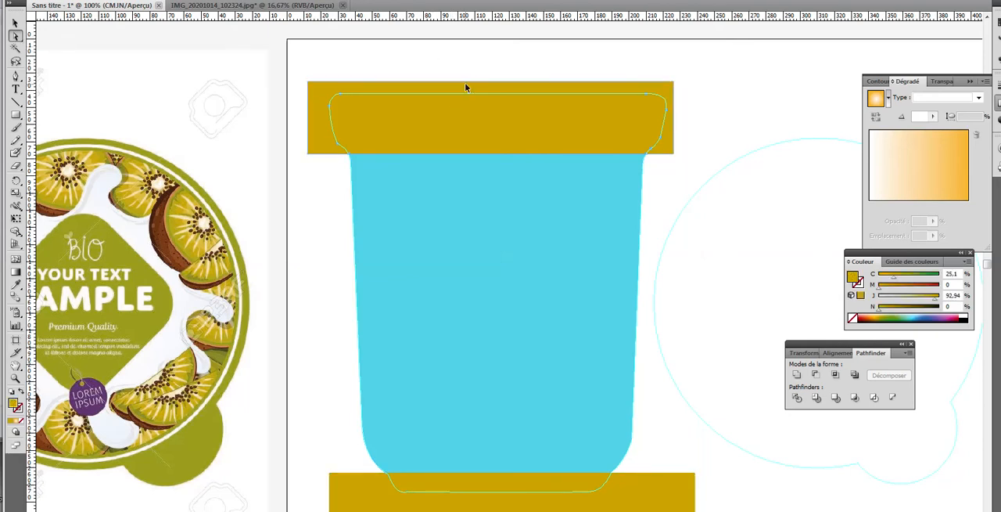
key("ctrl+7")
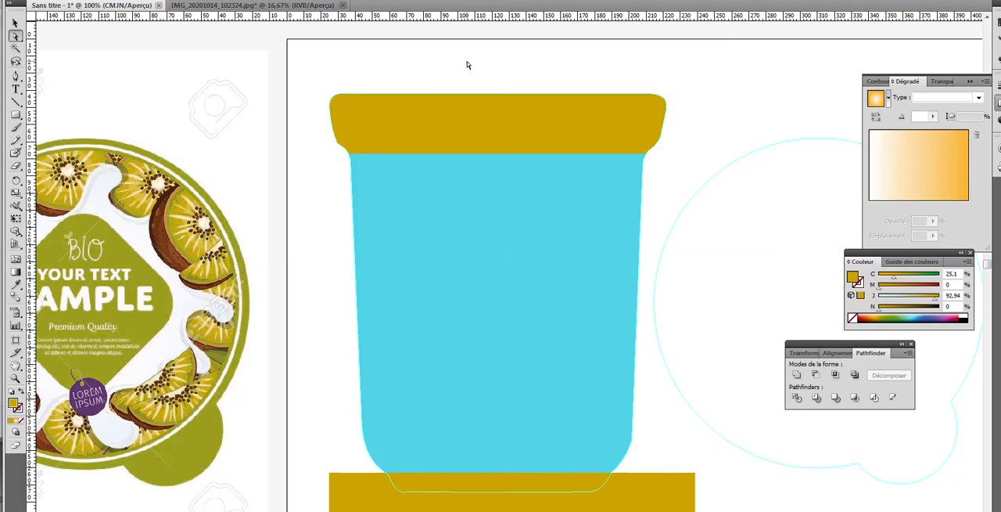
left_click(643, 490)
key("Delete")
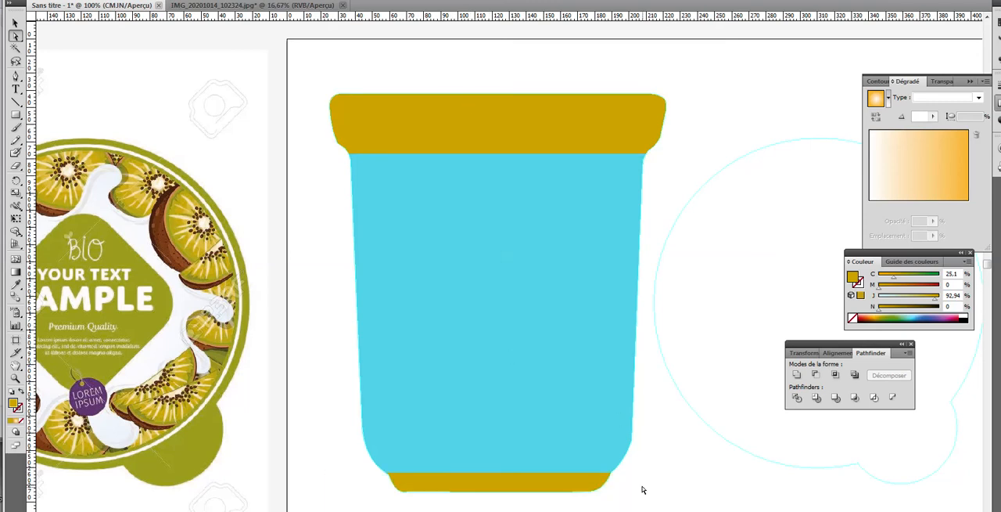
Step: Delete the ochre pieces inside the cup's rim and base, leaving only the blue body filled
left_click(513, 139)
key("Delete")
left_click(539, 485)
key("Delete")
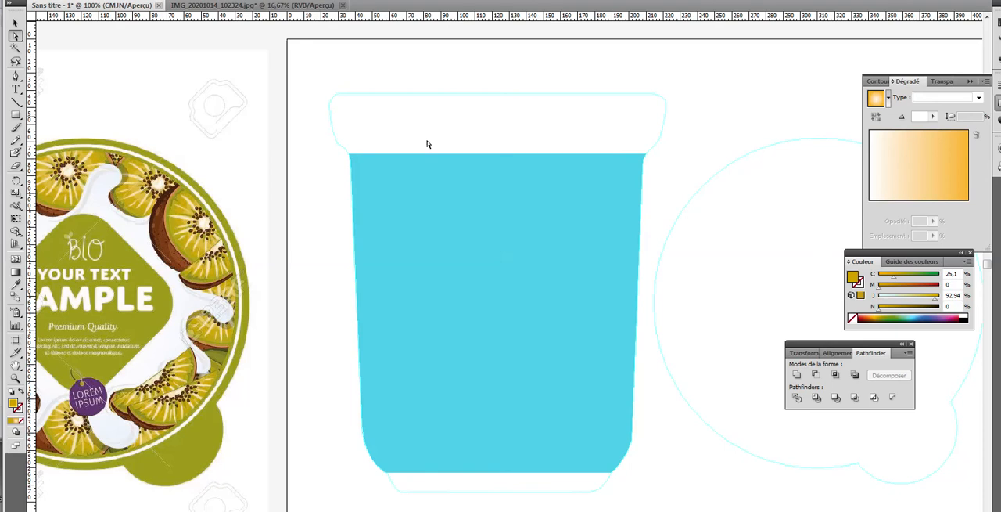
Step: Move the half pineapple slice onto the blue cup body, aligning its flat side with the body's upper edge
scroll(518, 170, "down", 3)
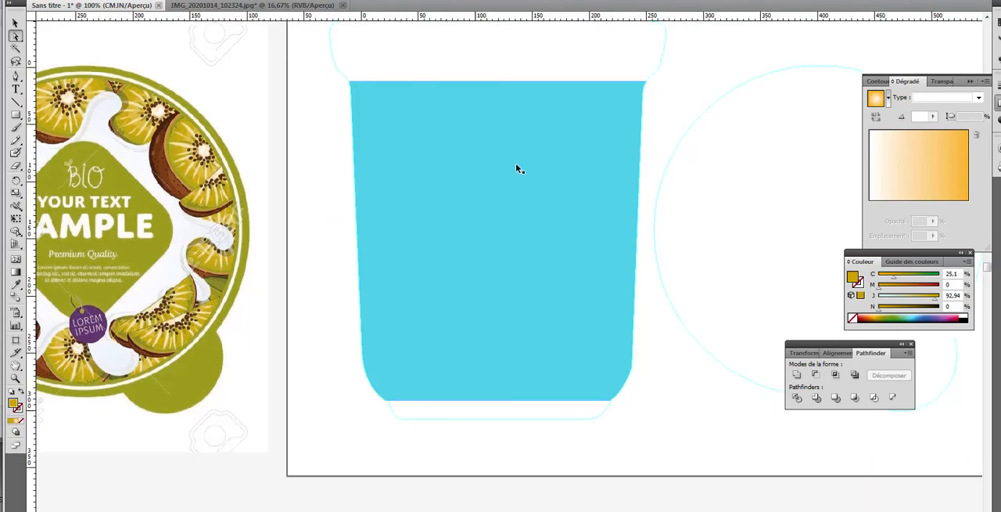
key("ctrl+minus")
key("ctrl+minus")
key("ctrl+minus")
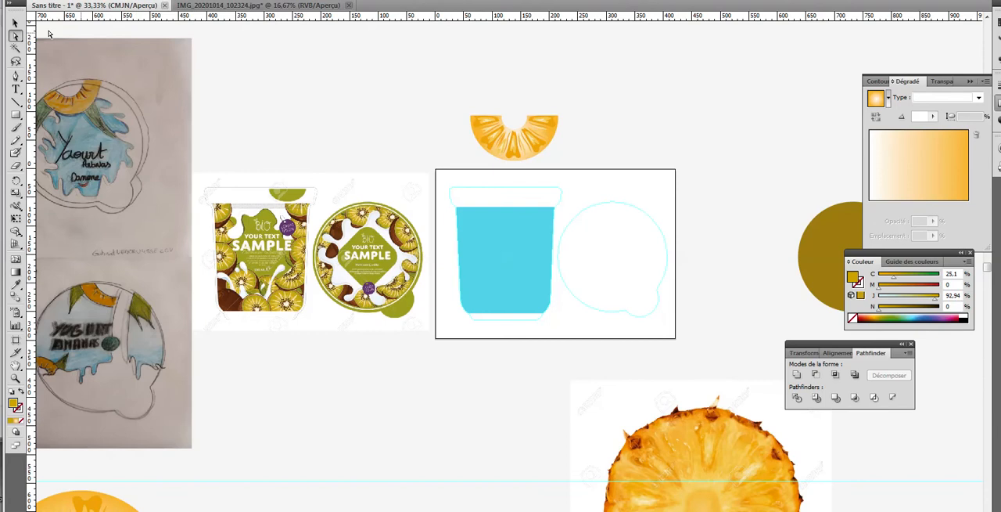
left_click(16, 22)
left_click(253, 245)
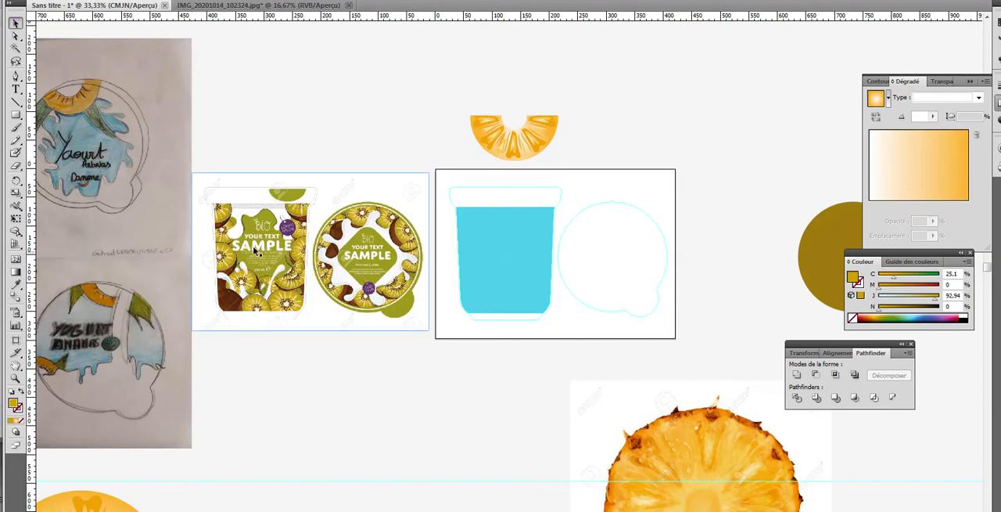
left_click_drag(521, 148, 514, 241)
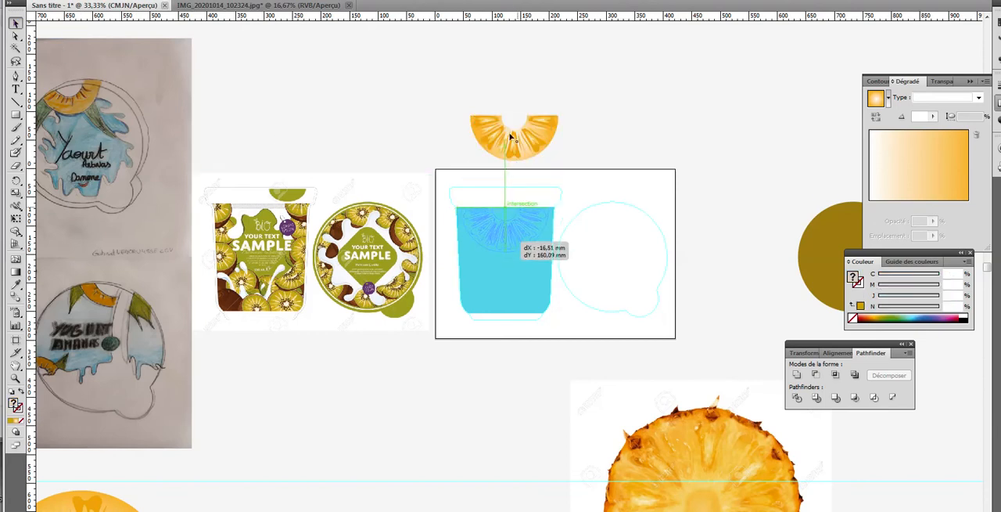
Step: Bring the half slice on the cup to the front of the stacking order
left_click(110, 0)
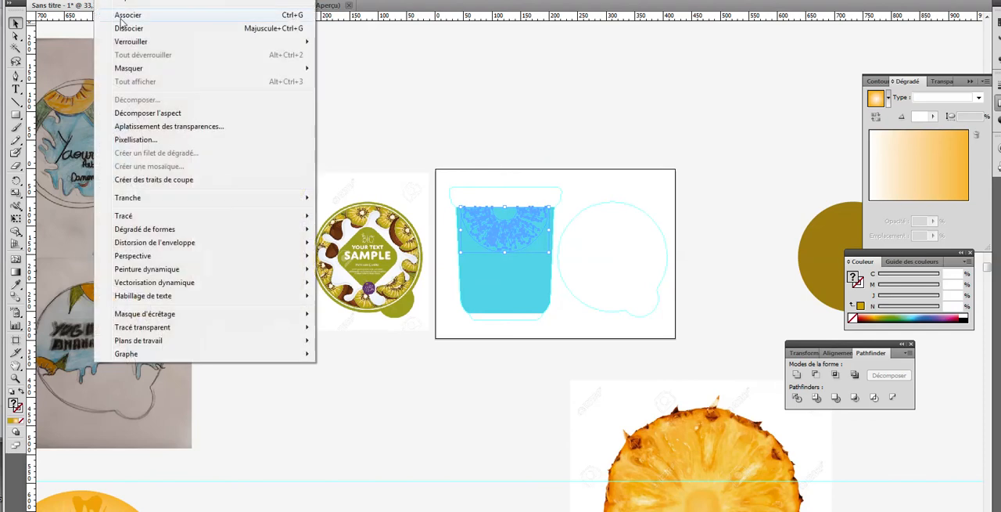
mouse_move(144, 1)
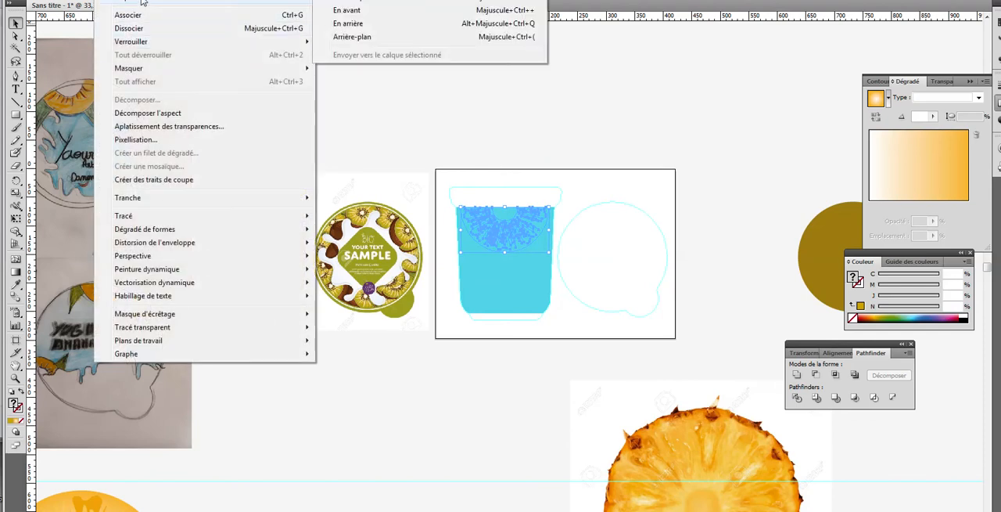
left_click(351, 2)
left_click(511, 115)
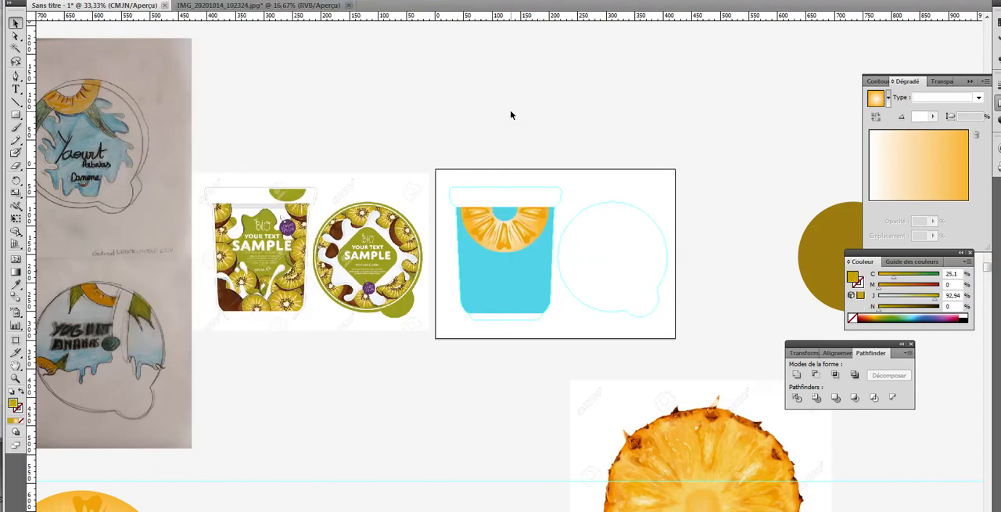
Step: Scale the half slice on the cup down slightly and center it on the body's upper edge, following the sketch
left_click_drag(262, 388, 391, 400)
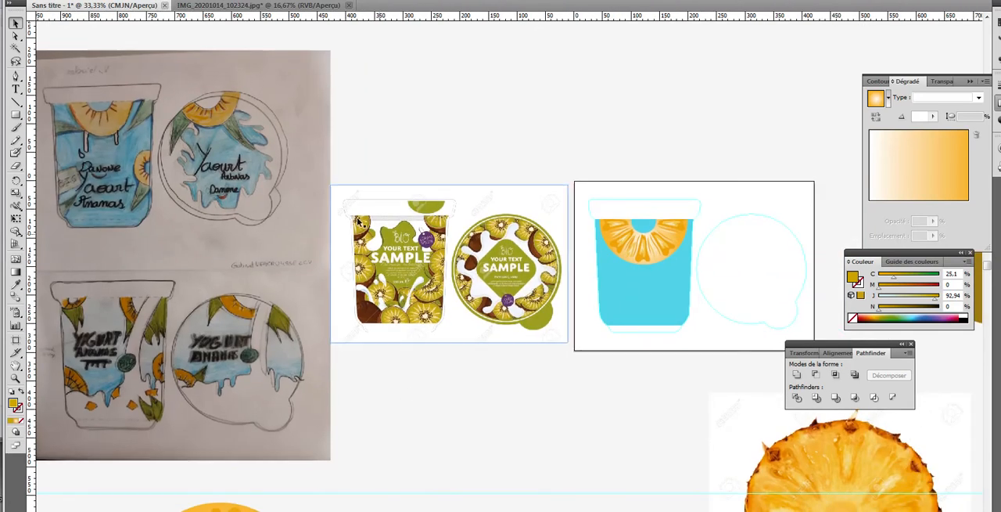
left_click(122, 138)
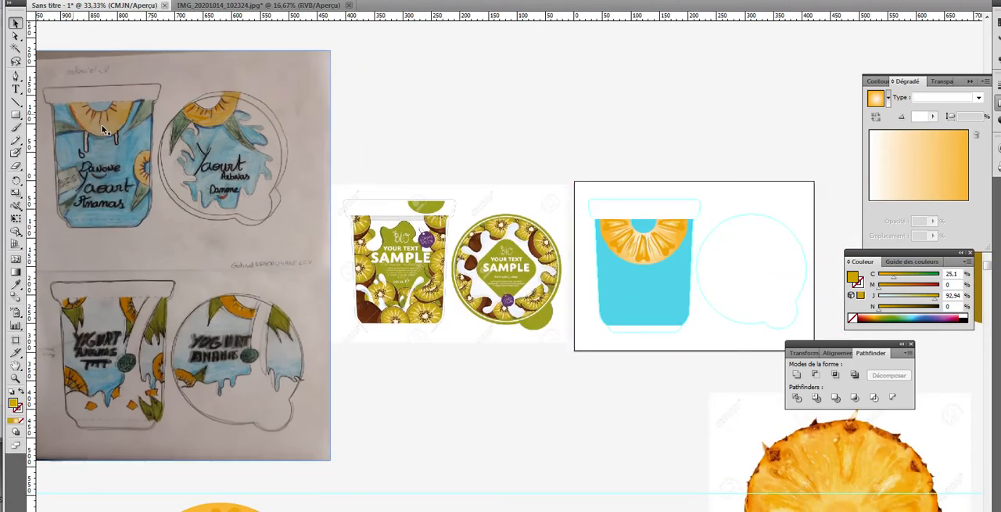
left_click(606, 247)
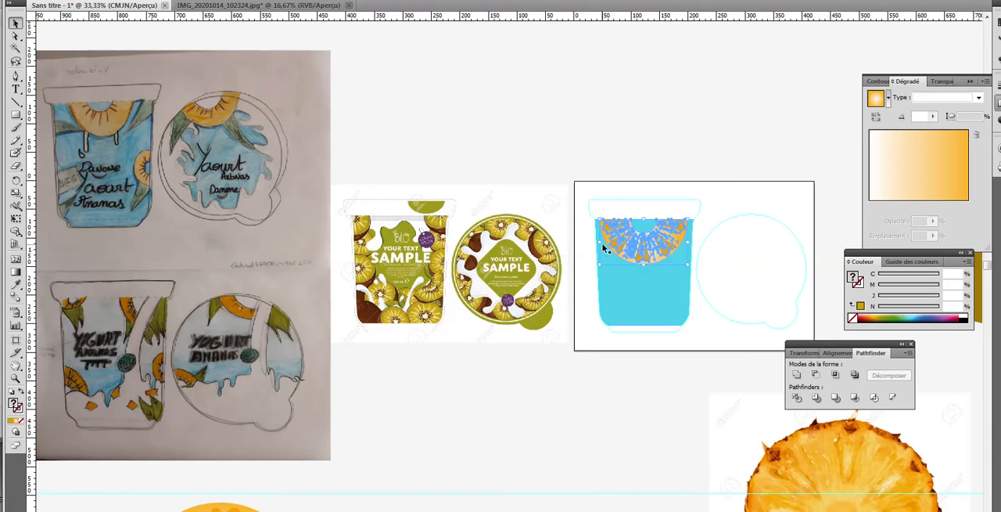
left_click_drag(600, 262, 631, 253)
left_click(618, 391)
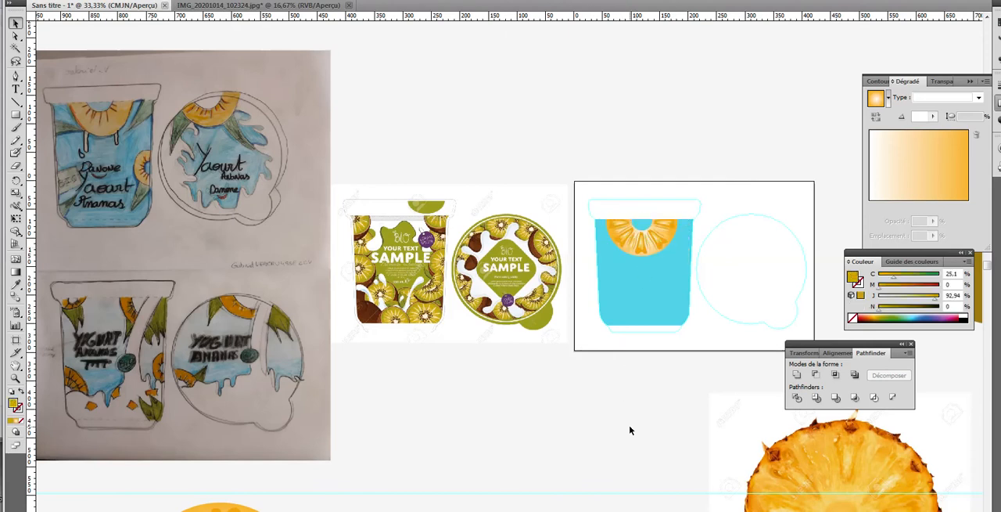
Step: Duplicate the upper full pineapple slice and place the copy above the wedge, below the packaging artwork
scroll(539, 392, "down", 3)
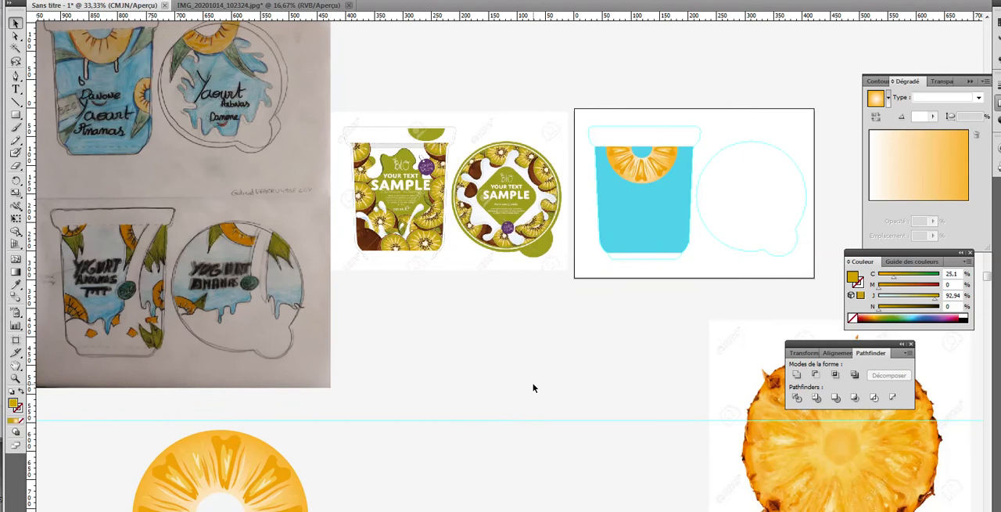
scroll(216, 162, "down", 3)
scroll(162, 162, "up", 3)
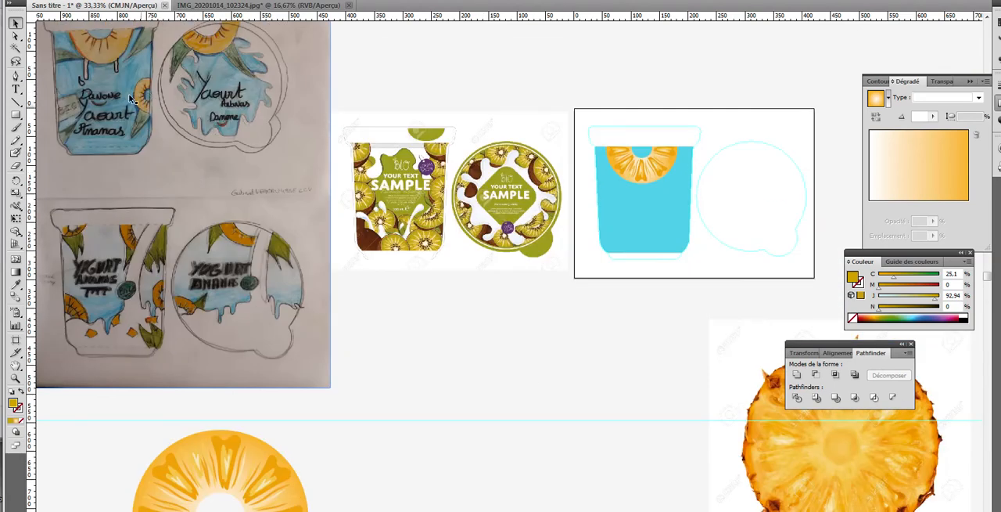
scroll(400, 400, "down", 1)
scroll(399, 401, "down", 5)
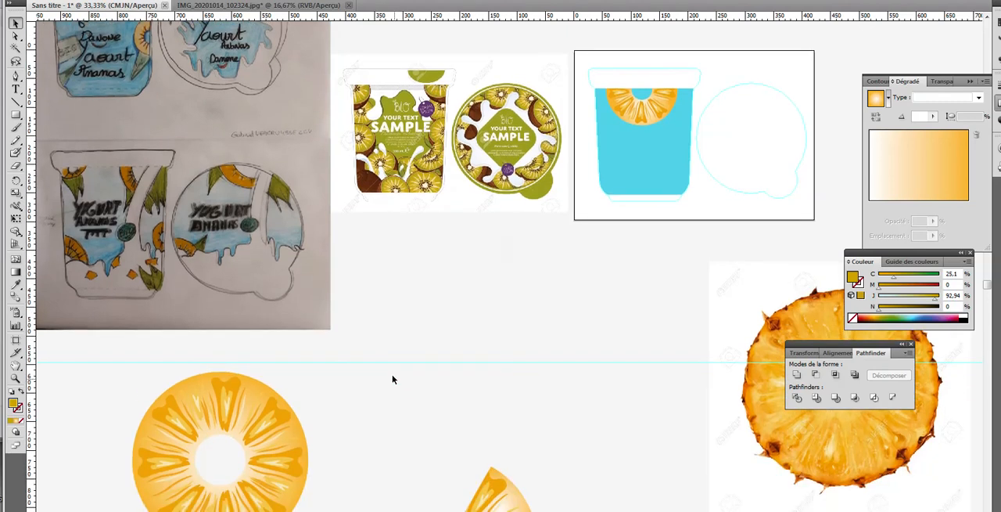
left_click(282, 417)
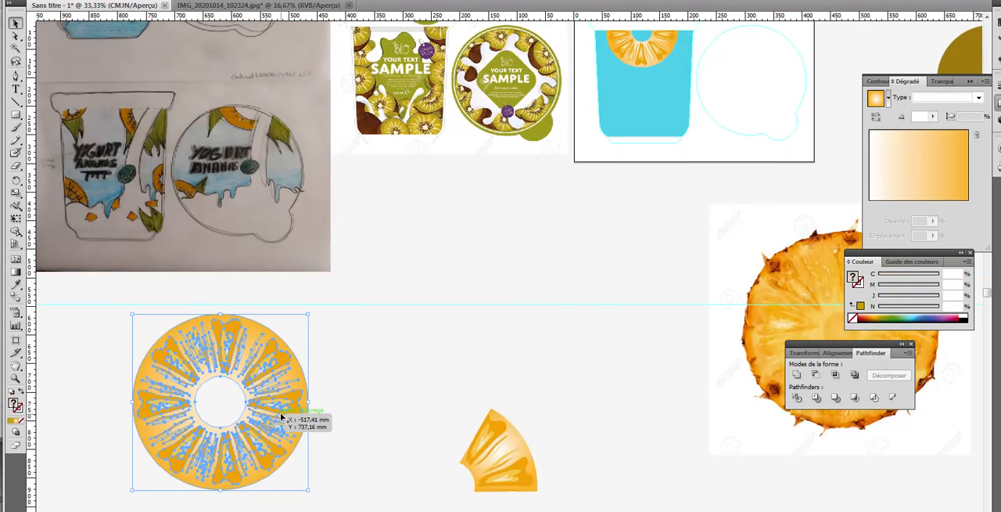
left_click_drag(282, 417, 631, 307)
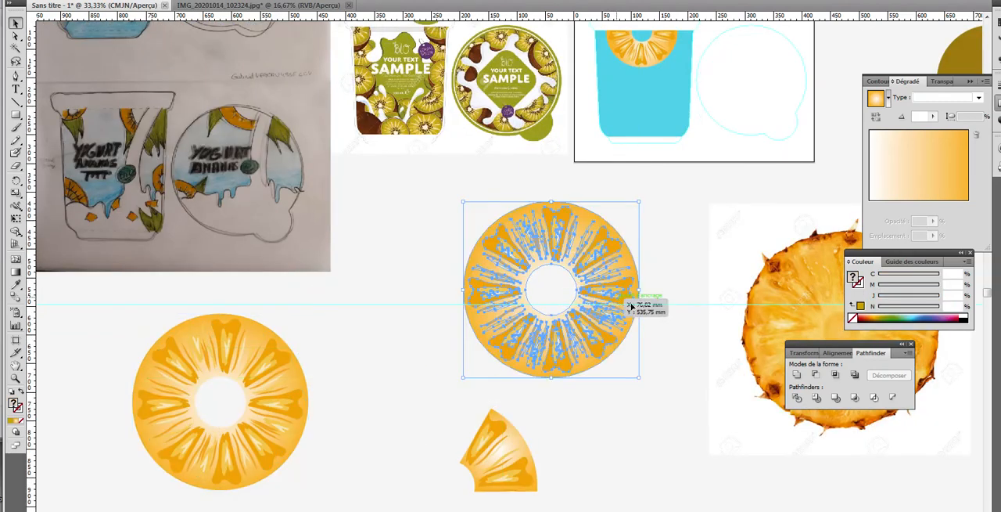
Step: Scale the copied full slice down to about a quarter of its size and place it below the kiwi packaging reference
scroll(493, 476, "up", 3)
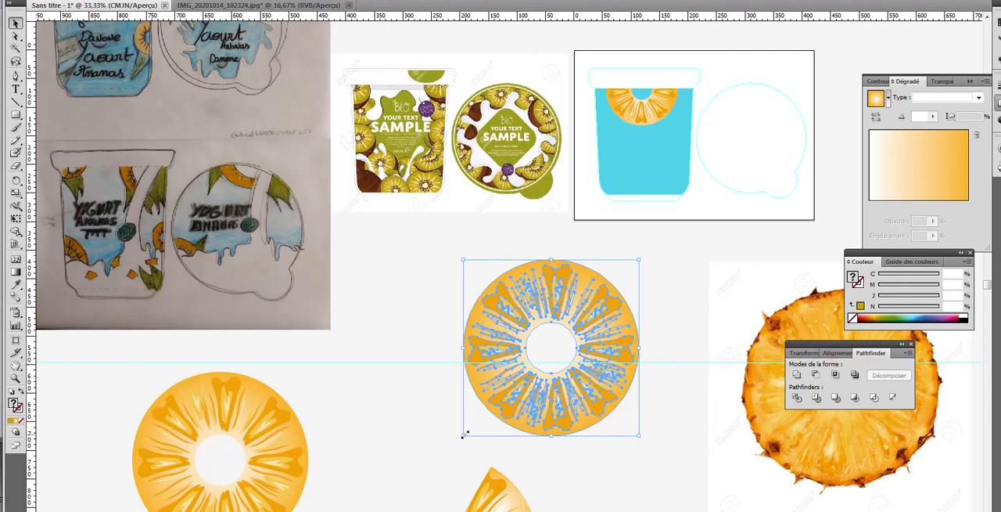
left_click_drag(466, 432, 595, 322)
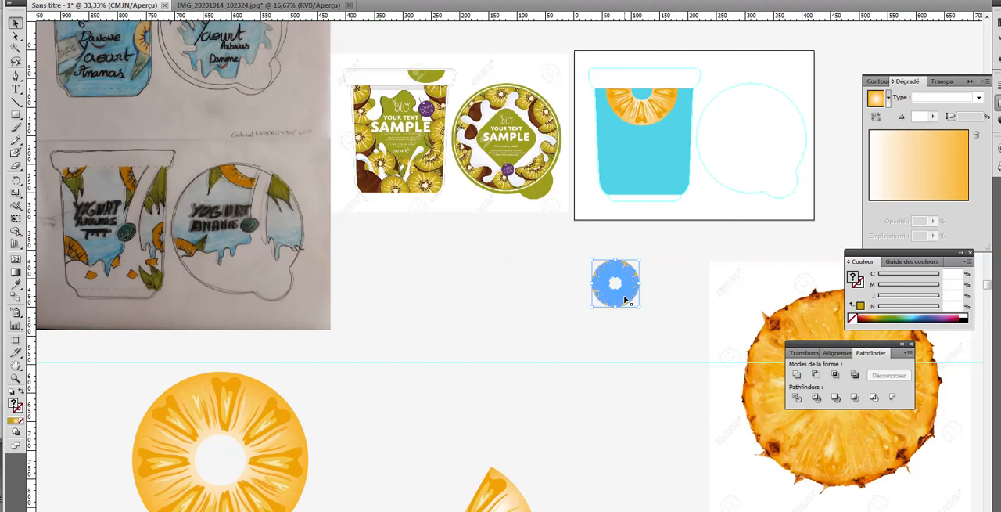
left_click_drag(628, 296, 461, 352)
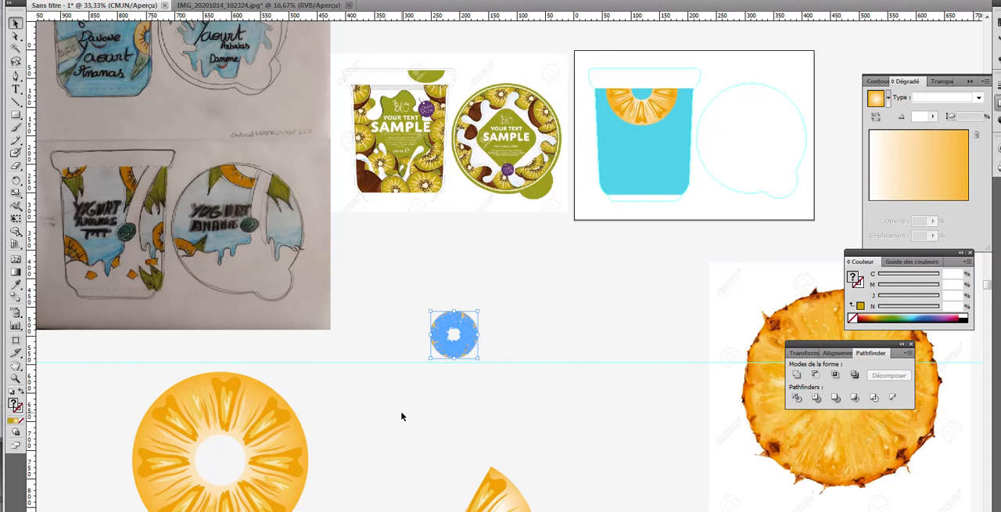
Step: Duplicate the half slice twice, placing one copy beside the upper full slice and one beyond the upper wedge
scroll(401, 416, "down", 5)
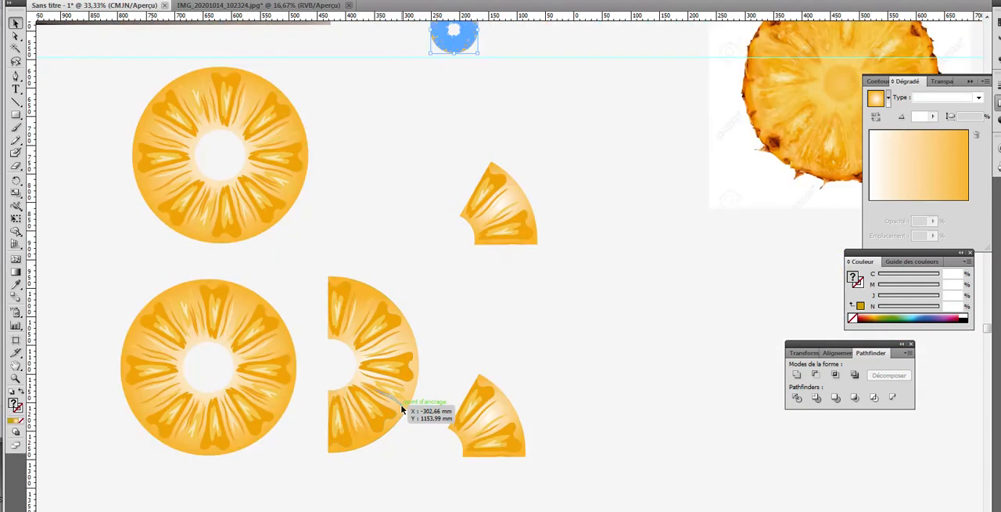
left_click(397, 402)
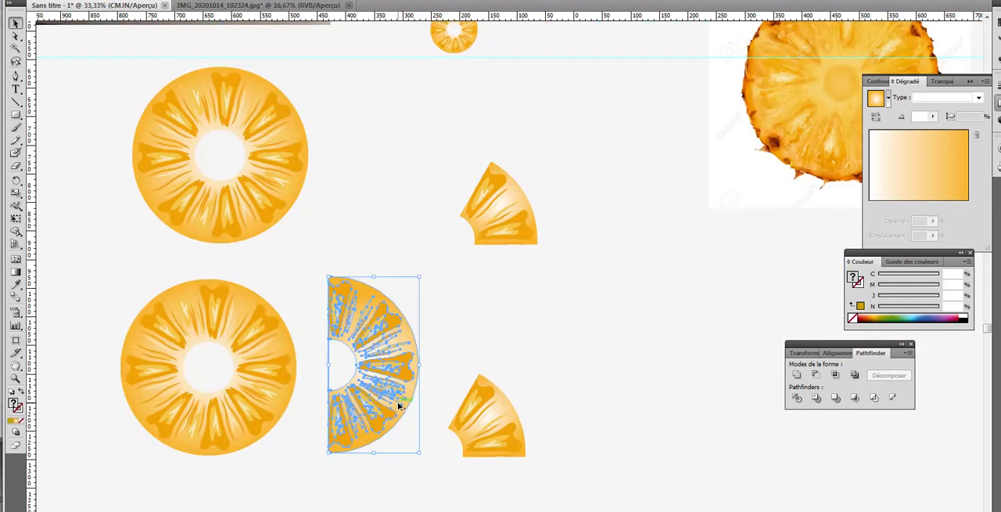
left_click_drag(397, 402, 440, 173)
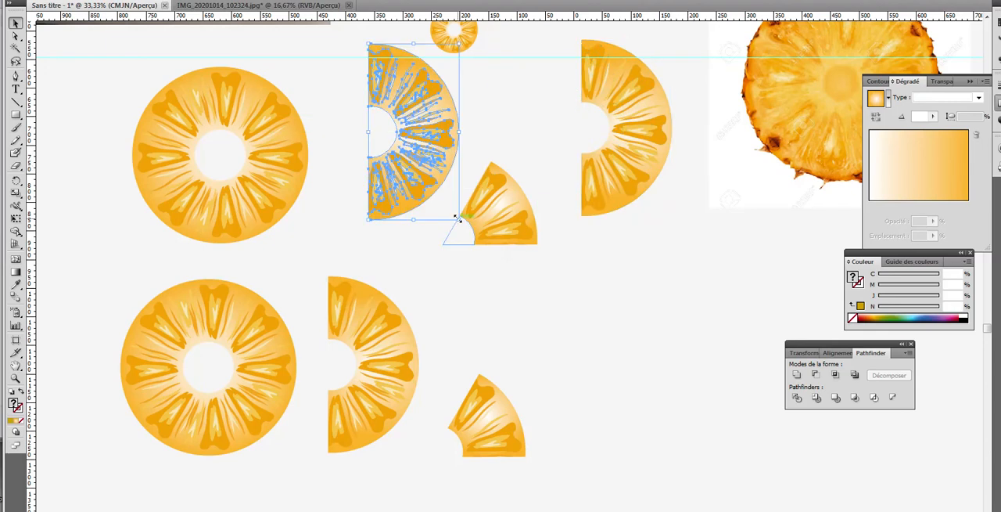
Step: Scale the half-slice copy beside the full slice down to about a third and move it just below the cup's artboard
left_click_drag(457, 219, 400, 138)
scroll(477, 115, "up", 10)
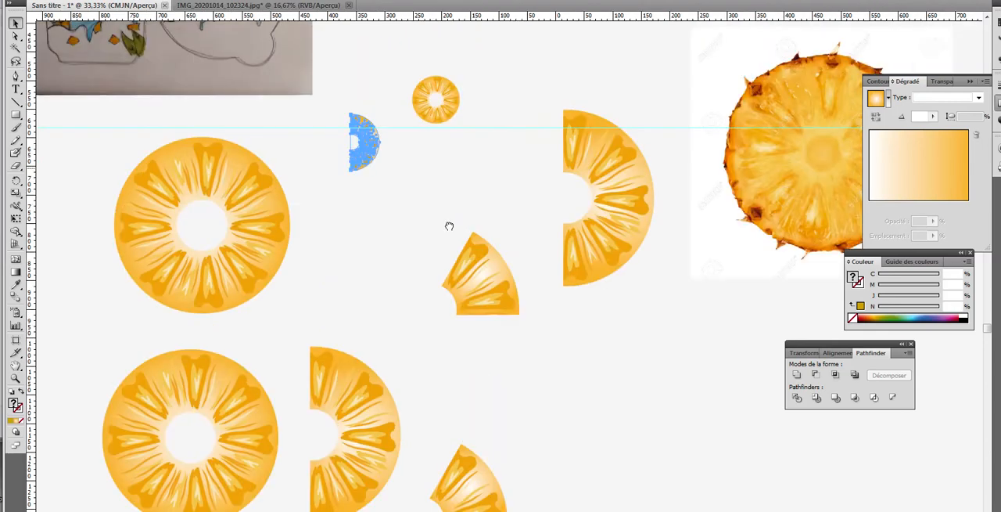
left_click_drag(334, 398, 569, 305)
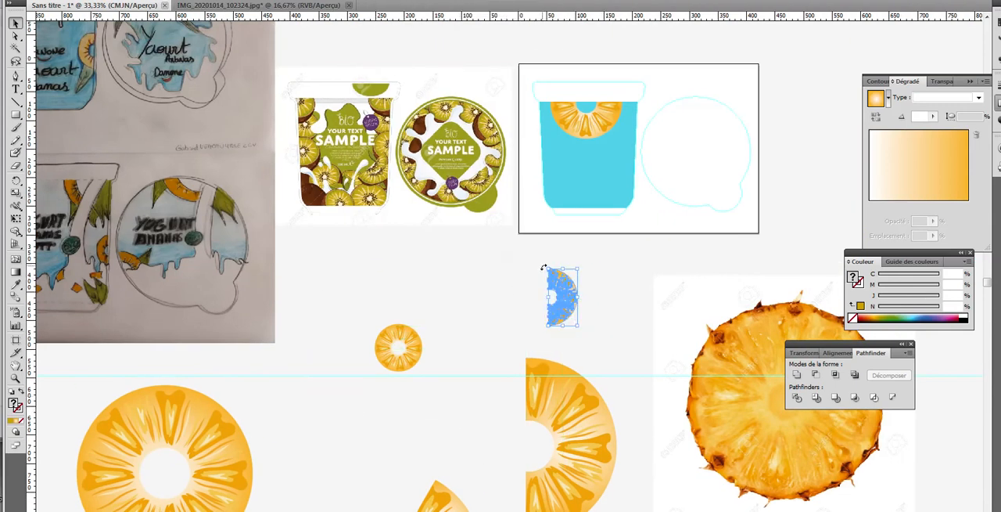
Step: Turn the small half slice 180 degrees, place it against the cup's right side and bring it to the front
left_click_drag(543, 268, 611, 351)
left_click_drag(575, 319, 629, 186)
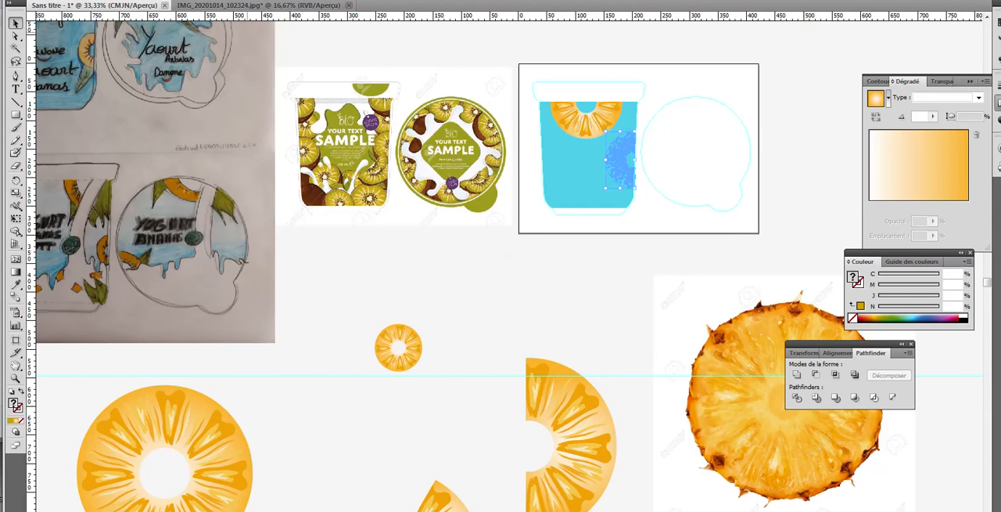
left_click(108, 0)
mouse_move(119, 2)
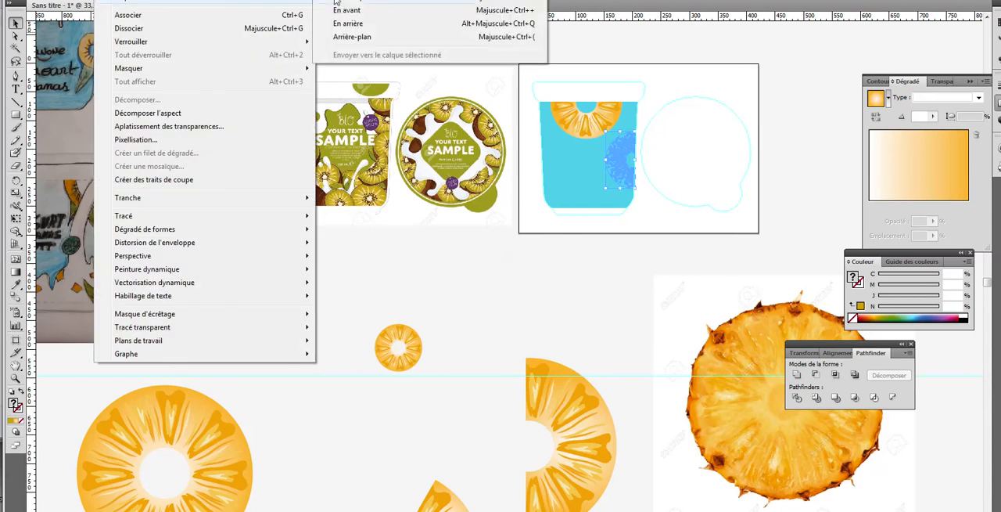
left_click(336, 2)
left_click(564, 289)
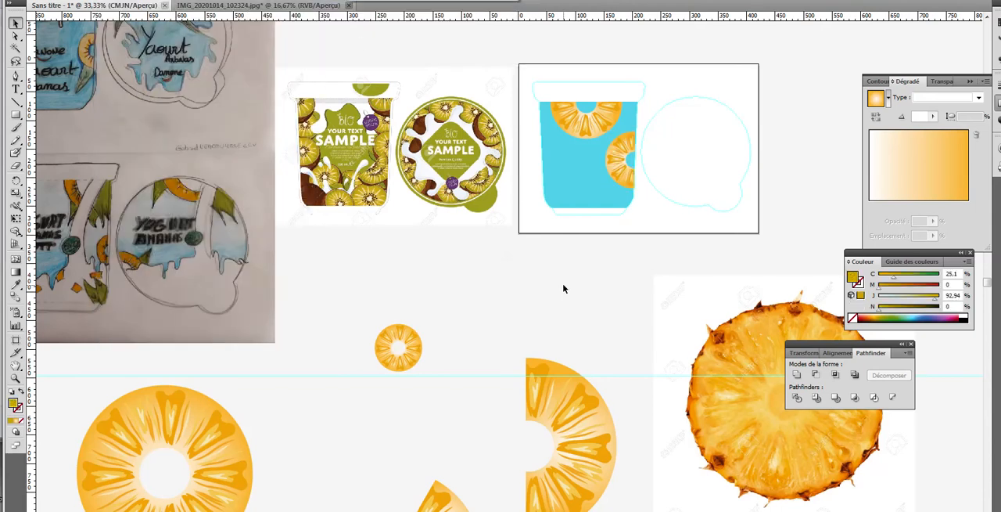
Step: Scale the half slice on the cup's right side down to about two thirds and tilt it slightly towards the slanted edge
left_click_drag(629, 181, 628, 149)
left_click(598, 253)
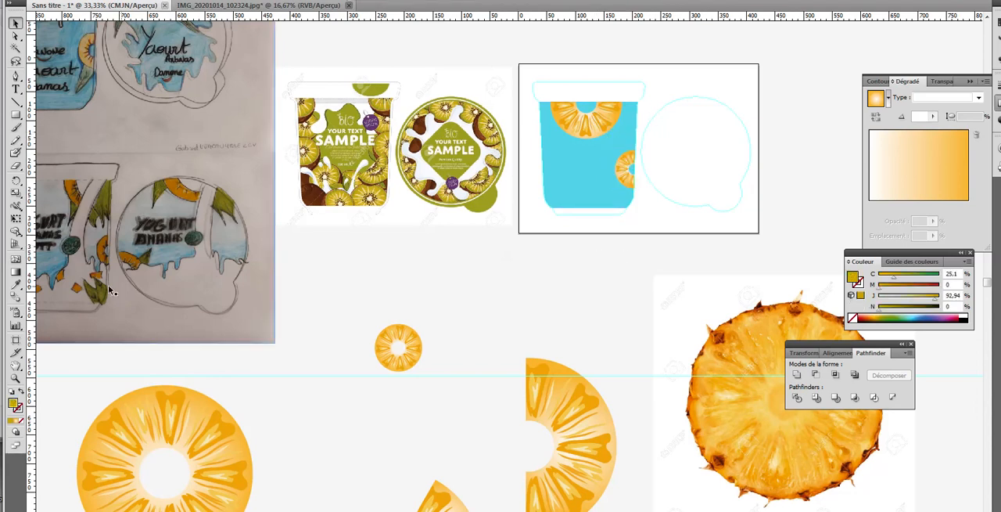
left_click(15, 377)
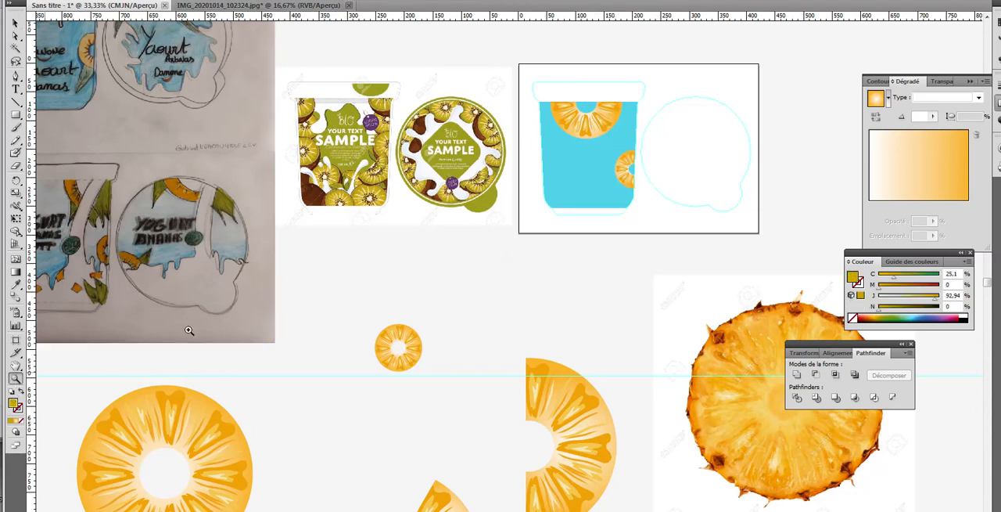
left_click(635, 183)
left_click(509, 263)
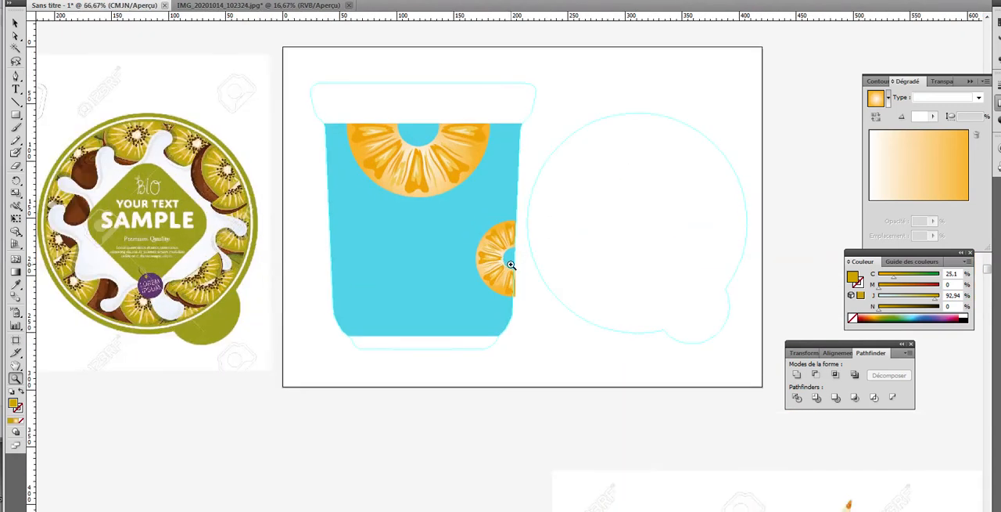
left_click(510, 264)
left_click(504, 283)
left_click(506, 291)
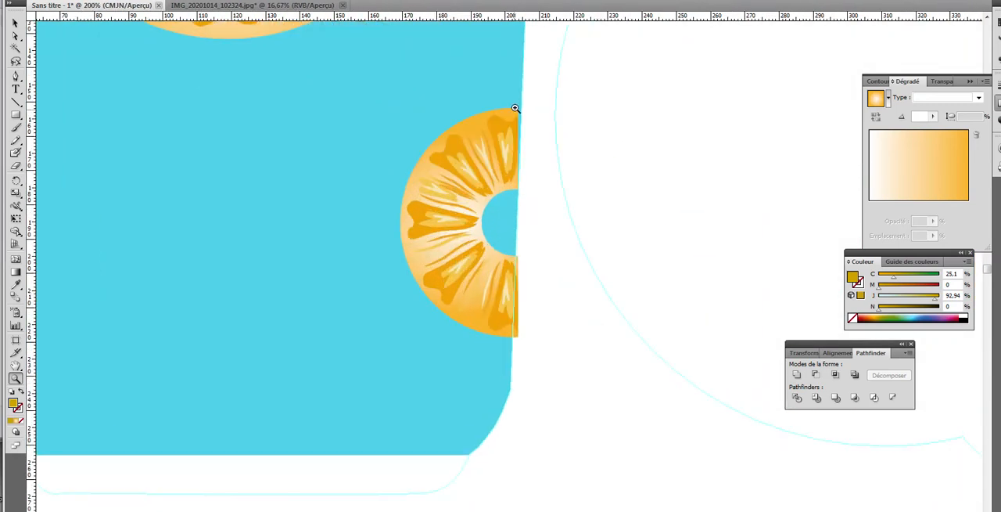
key("v")
left_click(432, 250)
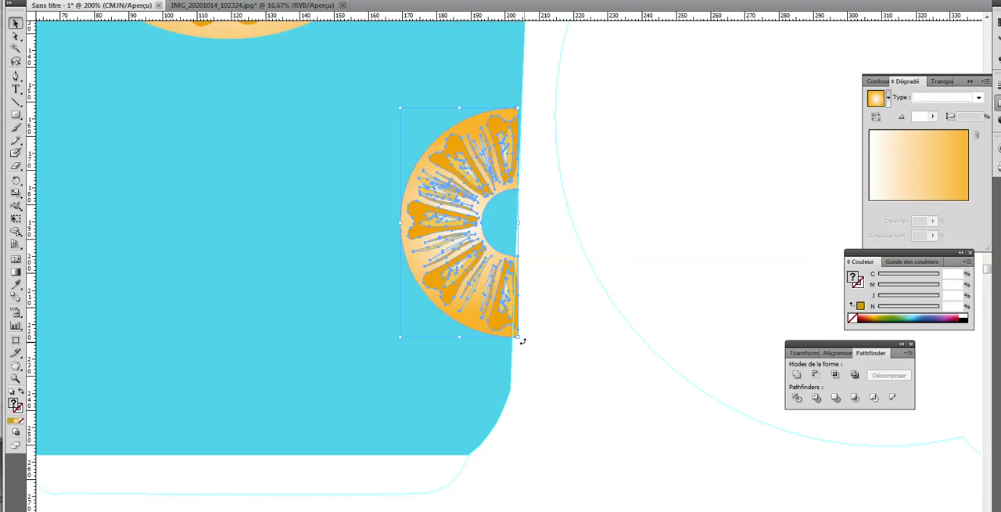
left_click_drag(523, 341, 521, 349)
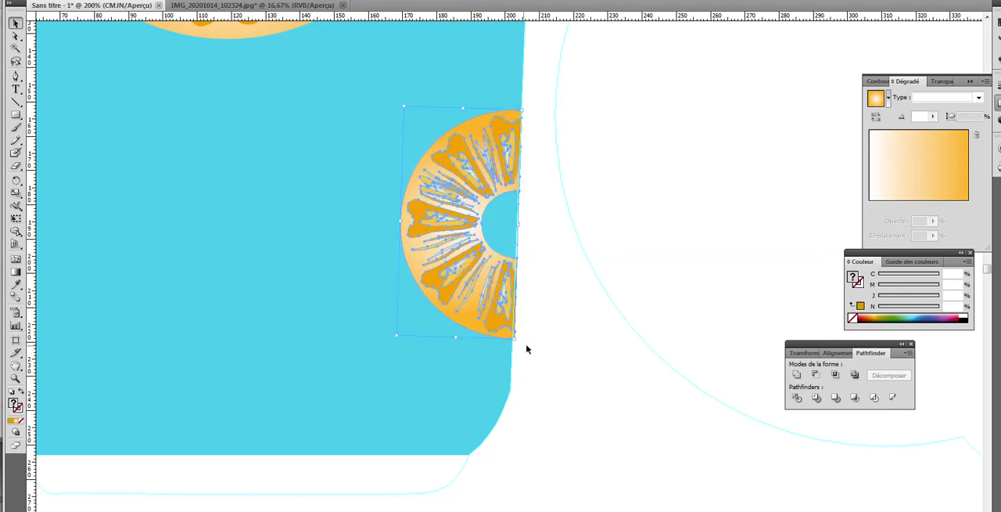
Step: Fine-tune the half slice's rotation and position so its flat side lines up with the cup's slanted right edge
key("Left")
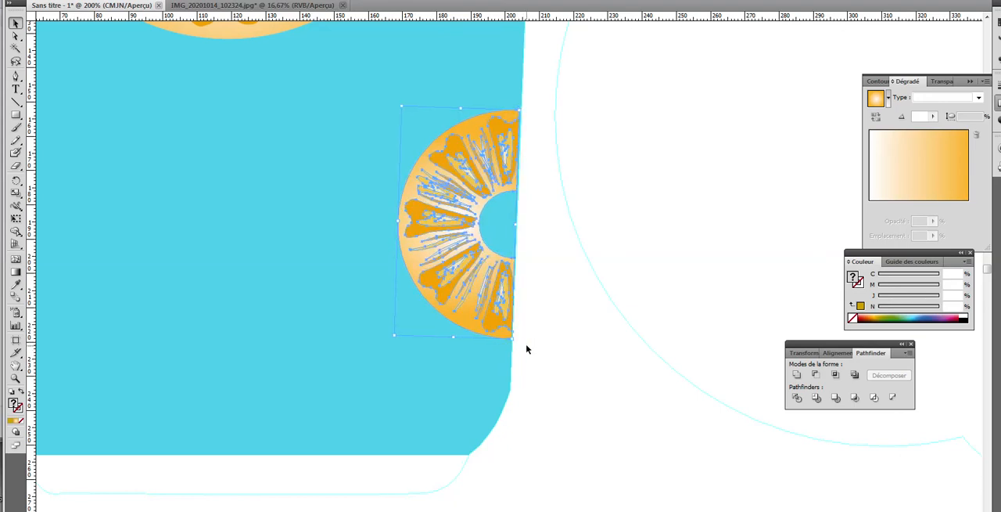
key("Right")
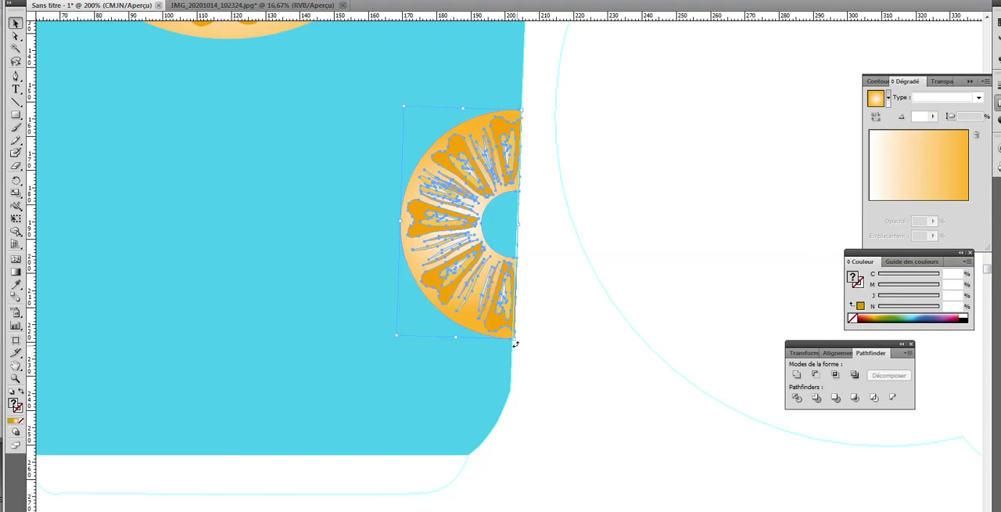
left_click_drag(516, 343, 510, 344)
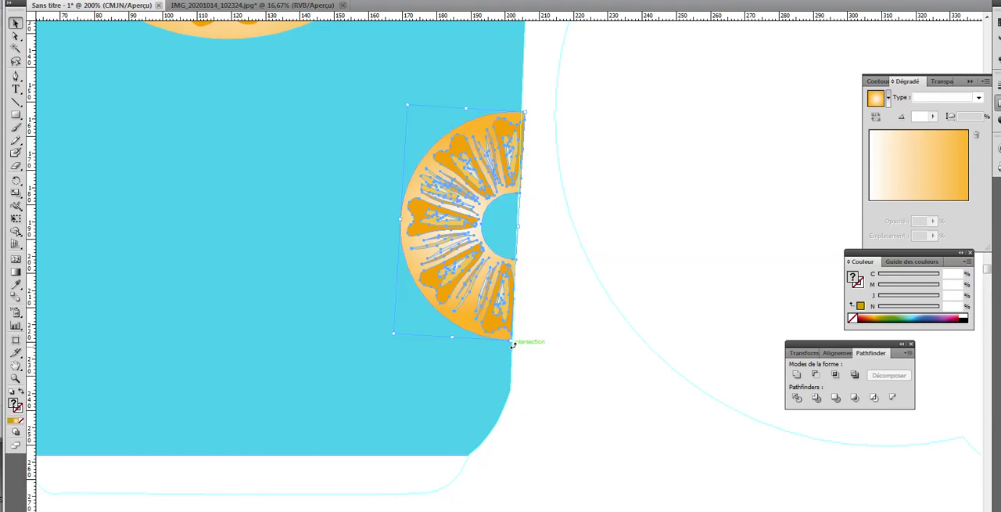
left_click_drag(514, 345, 515, 343)
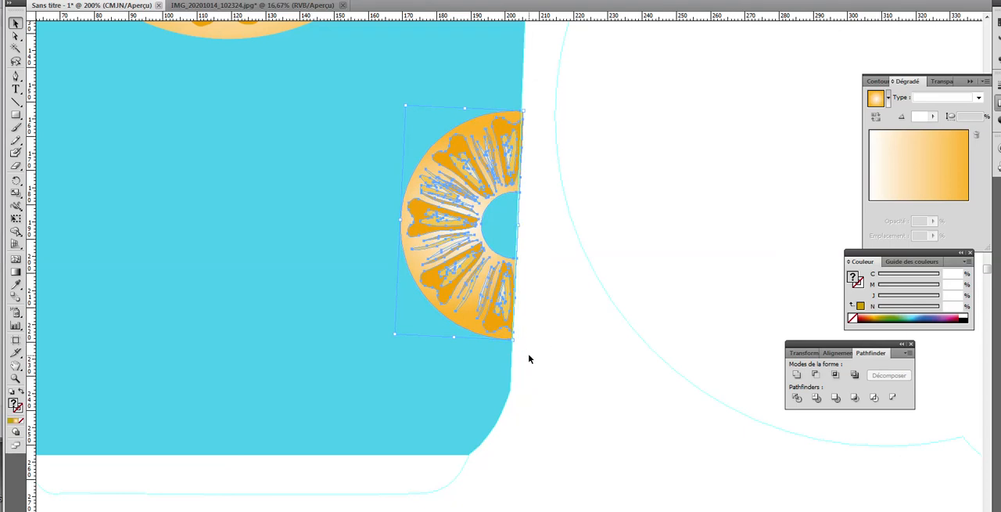
key("Left")
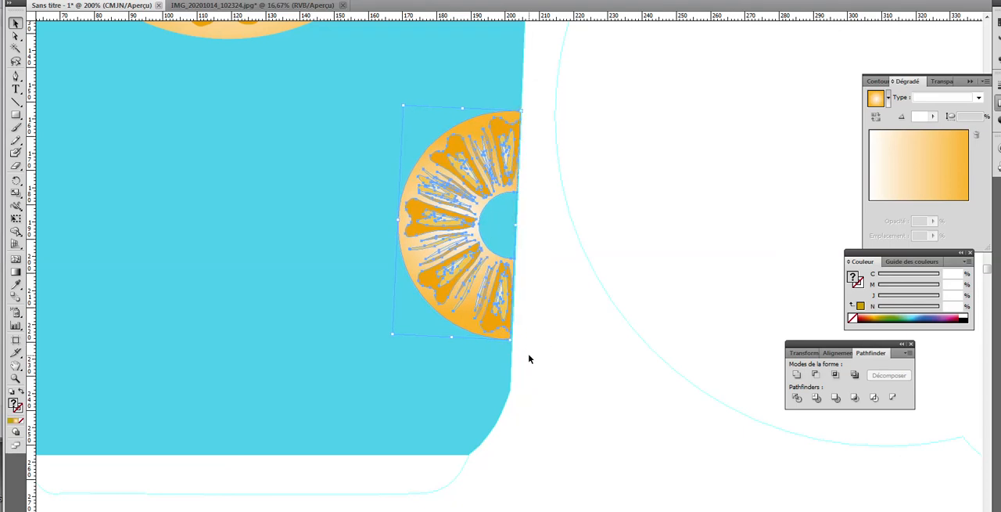
key("Right")
left_click(536, 365)
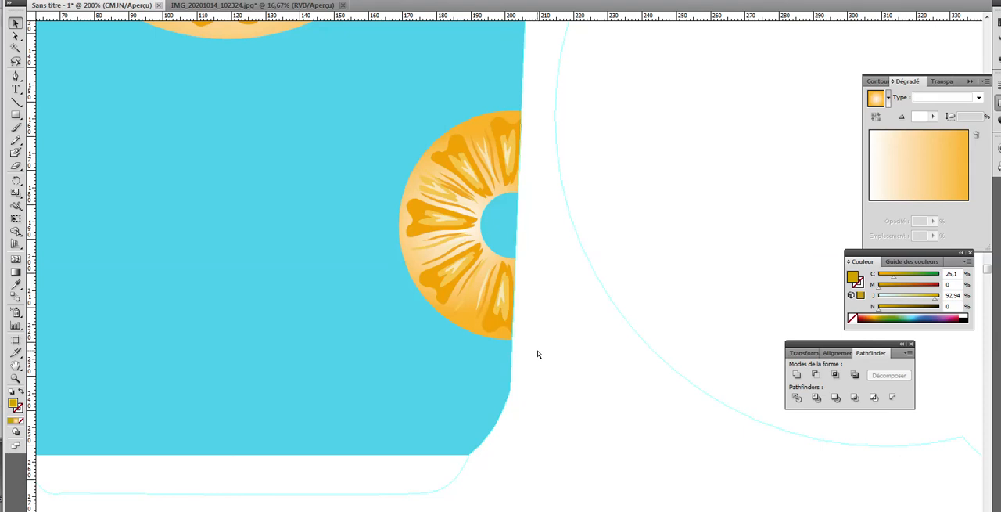
Step: Examine the hand-drawn cup and lid sketches for the decoration elements still missing from the cup
key("ctrl+minus")
key("ctrl+minus")
key("ctrl+minus")
key("ctrl+minus")
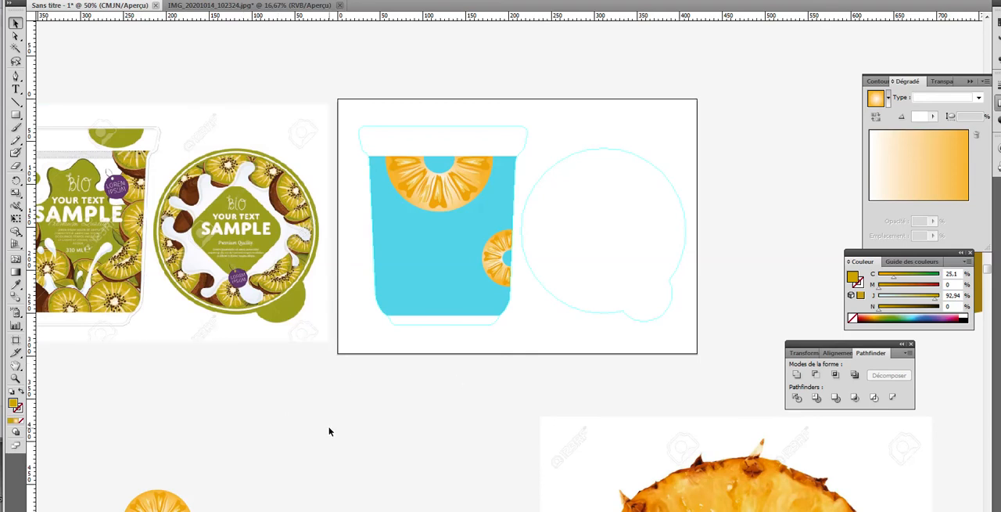
left_click_drag(299, 431, 535, 433)
left_click_drag(369, 393, 535, 411)
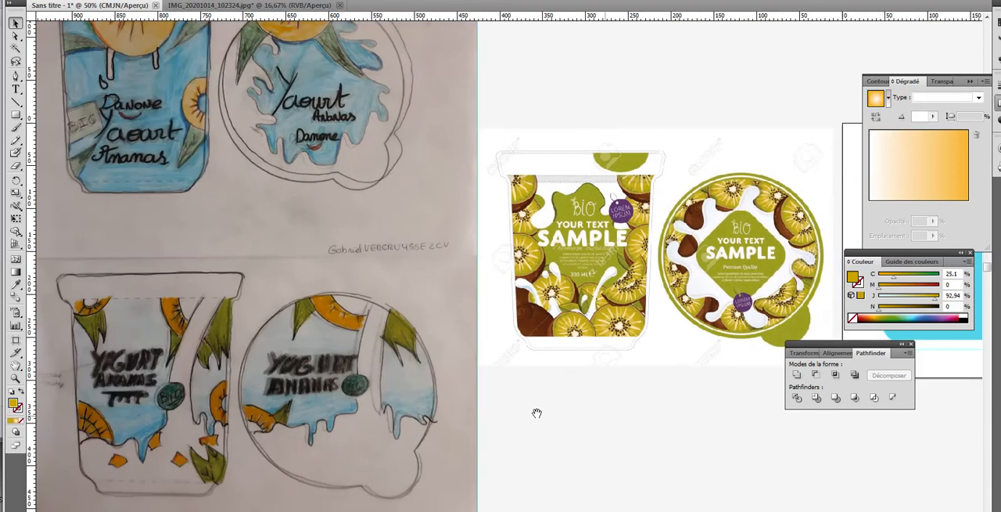
left_click_drag(385, 244, 102, 174)
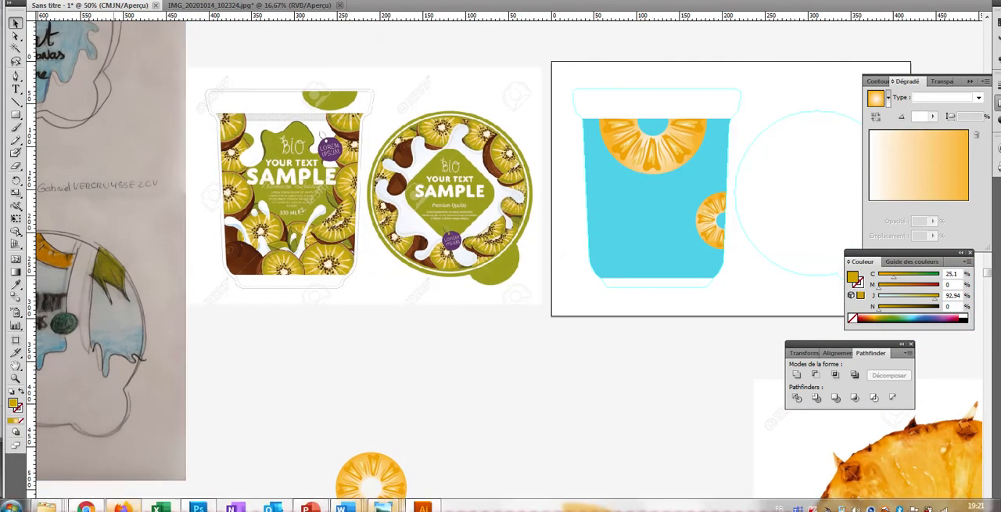
Step: Switch to Chrome and search Google for "feuillage ananas"
left_click(86, 506)
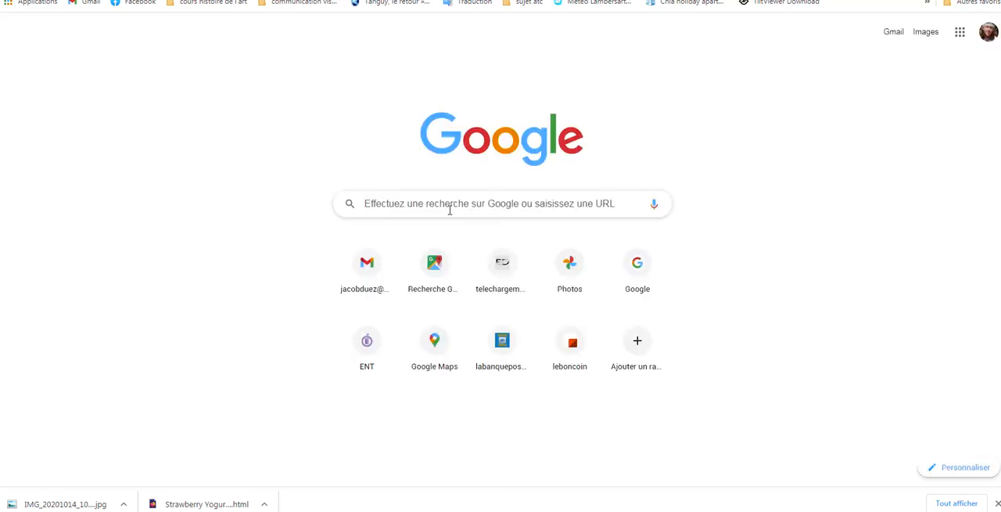
left_click(453, 211)
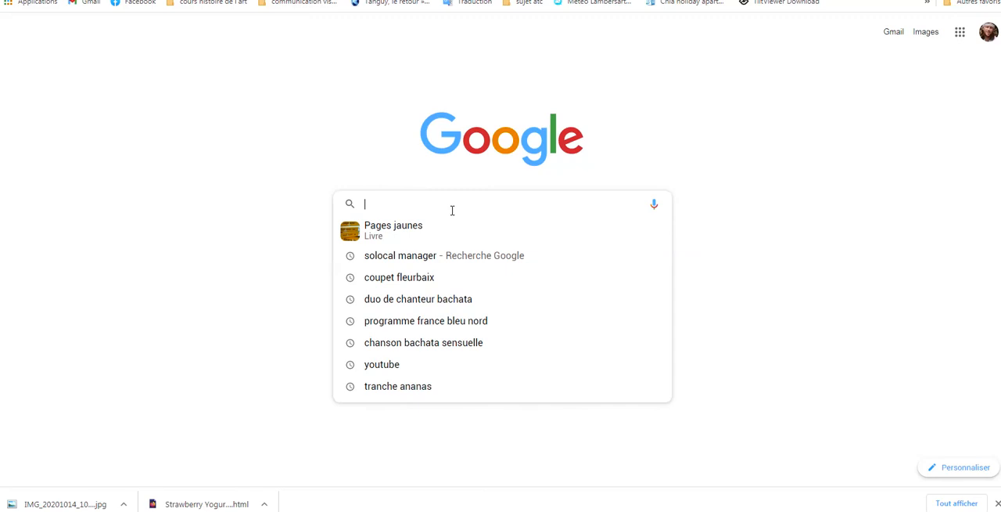
type("feui")
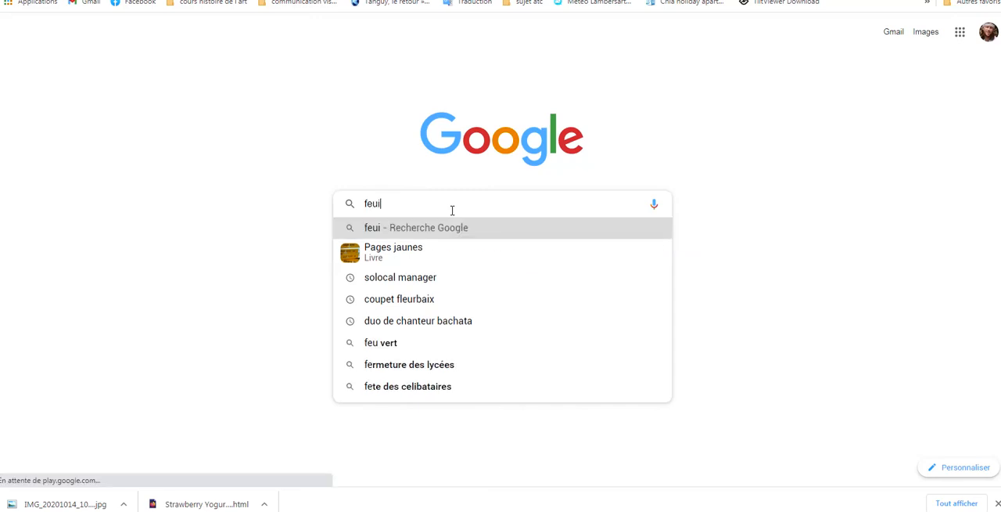
type("llage ananas")
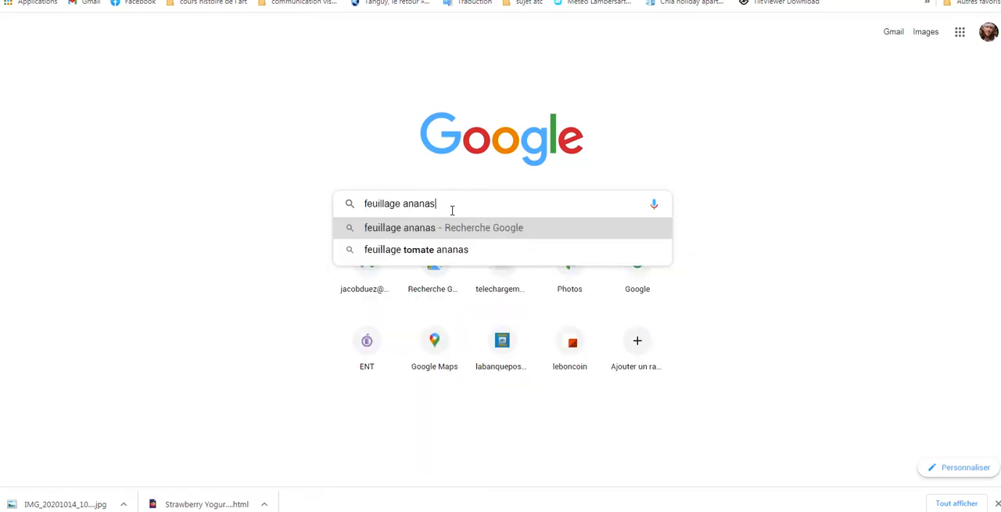
key("Return")
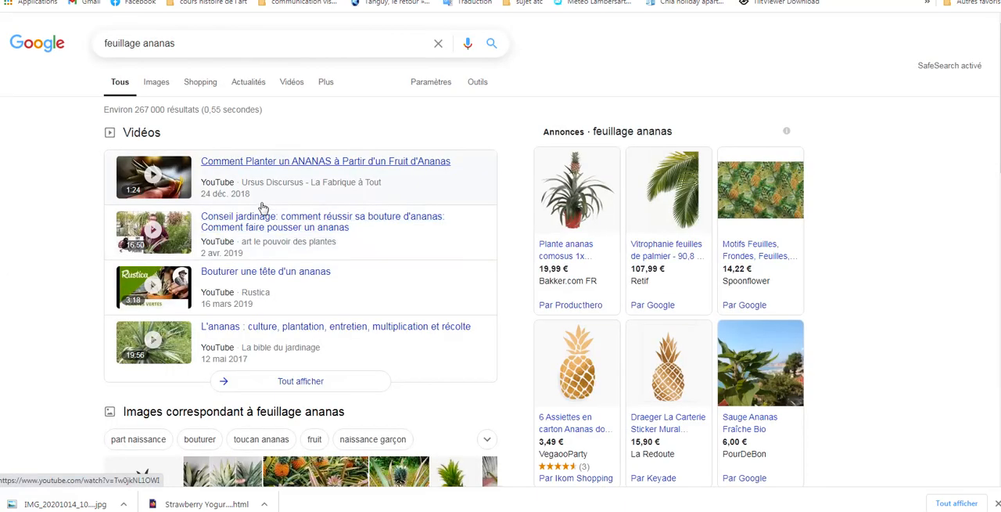
Step: Open the image results and copy the Cdiscount picture of three dark pineapple leaf crowns
scroll(489, 264, "down", 3)
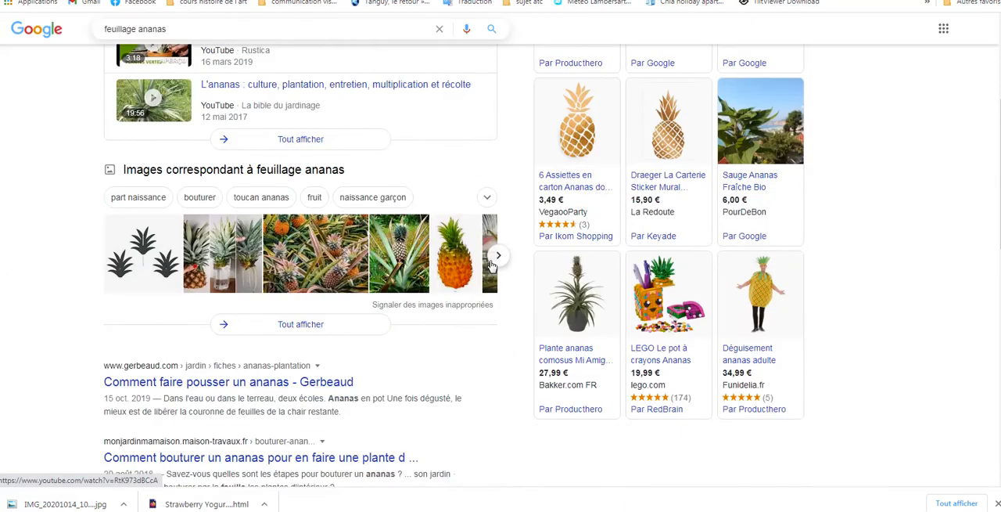
scroll(507, 262, "up", 2)
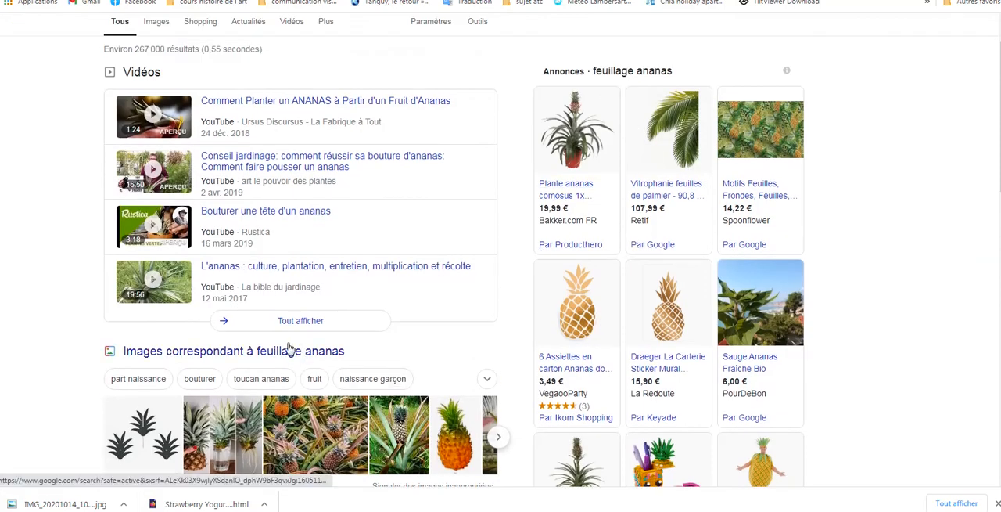
scroll(72, 367, "down", 1)
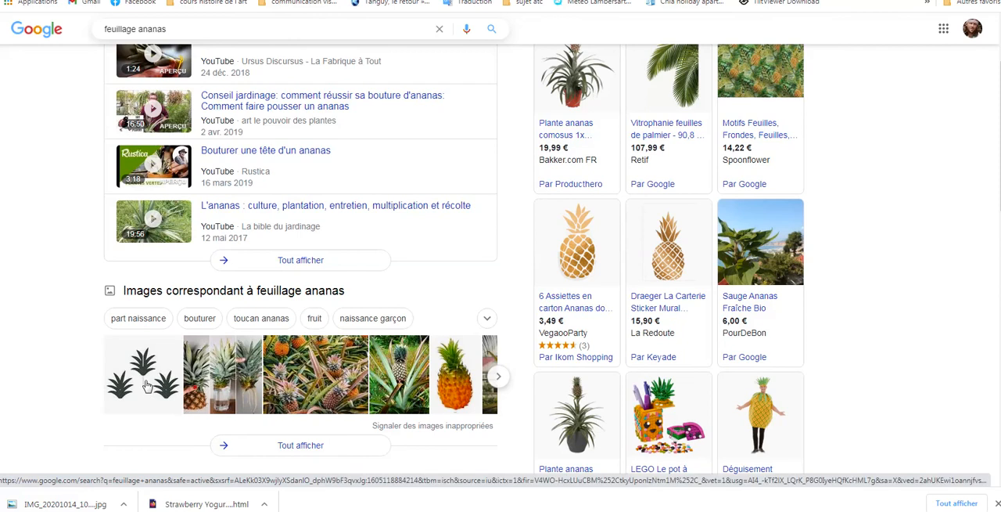
left_click(171, 299)
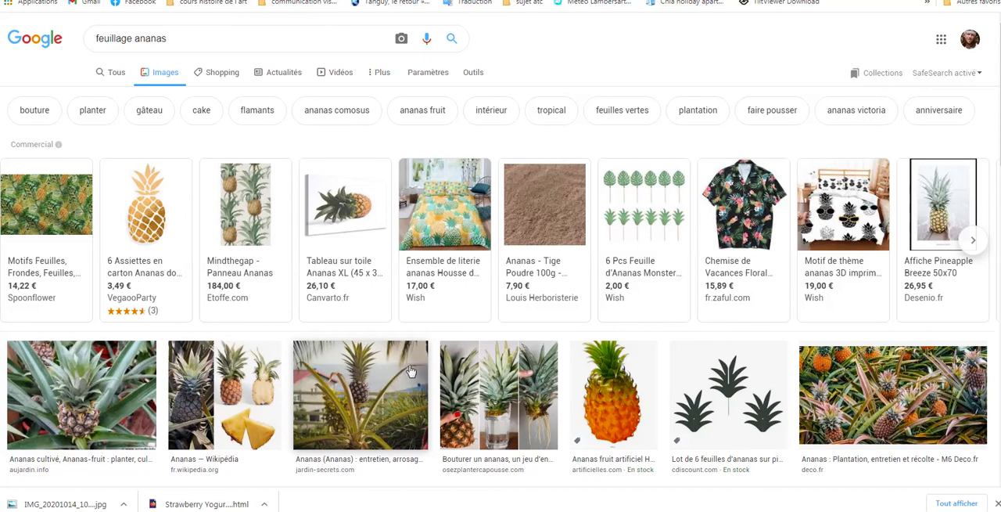
left_click(700, 414)
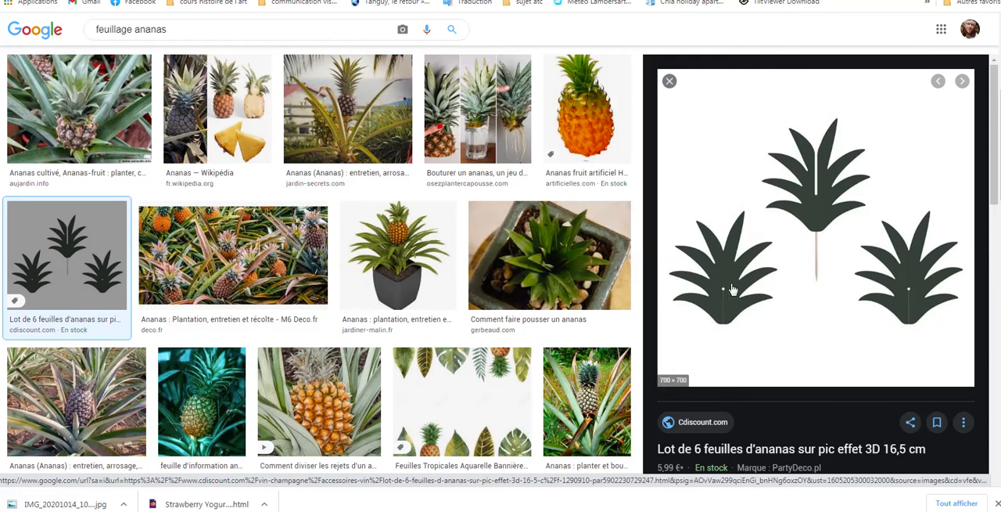
right_click(728, 250)
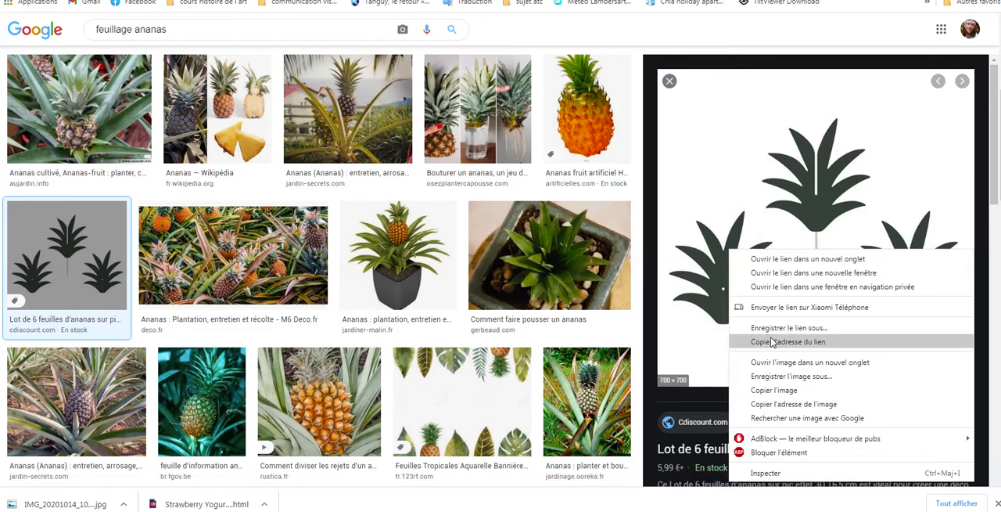
left_click(788, 393)
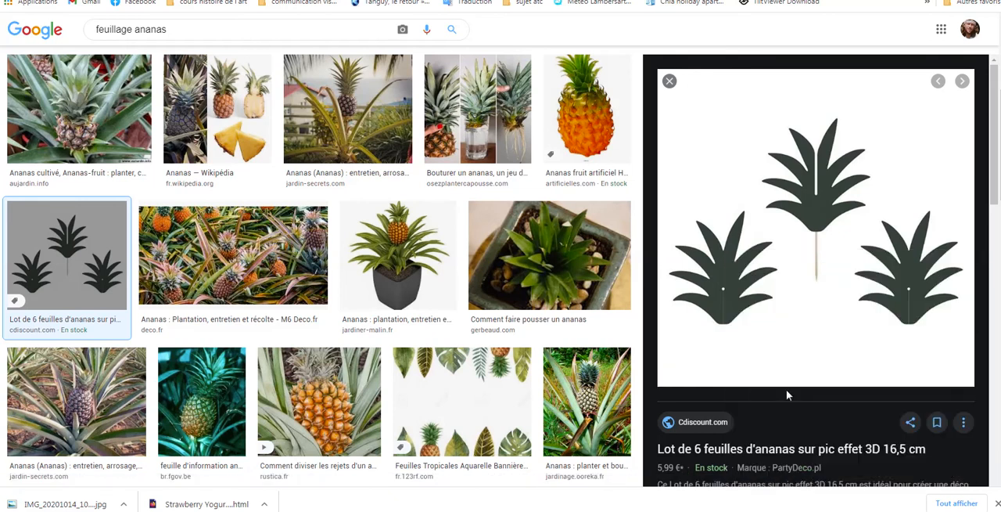
Step: Switch back to Illustrator, paste the leaf crown picture and move it below the packaging artwork
left_click(423, 506)
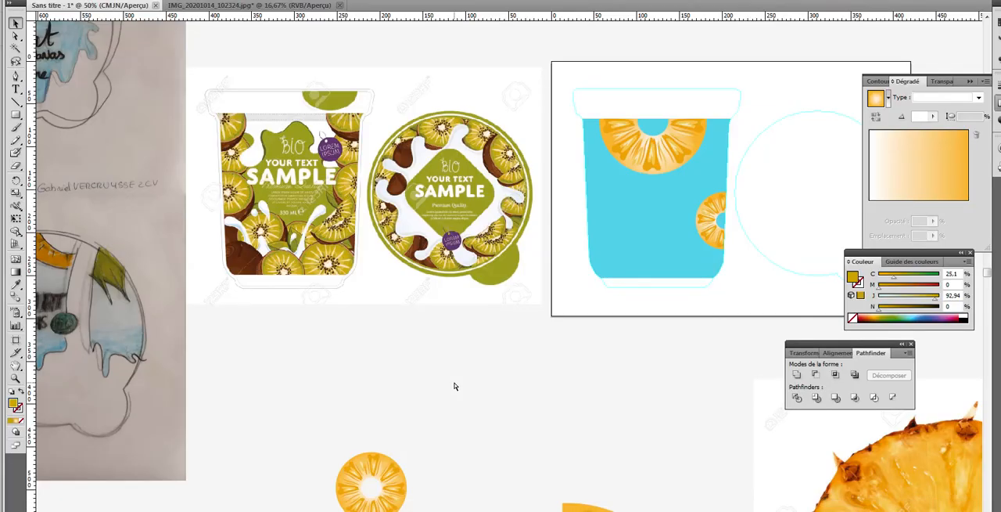
key("ctrl+v")
left_click_drag(515, 251, 546, 376)
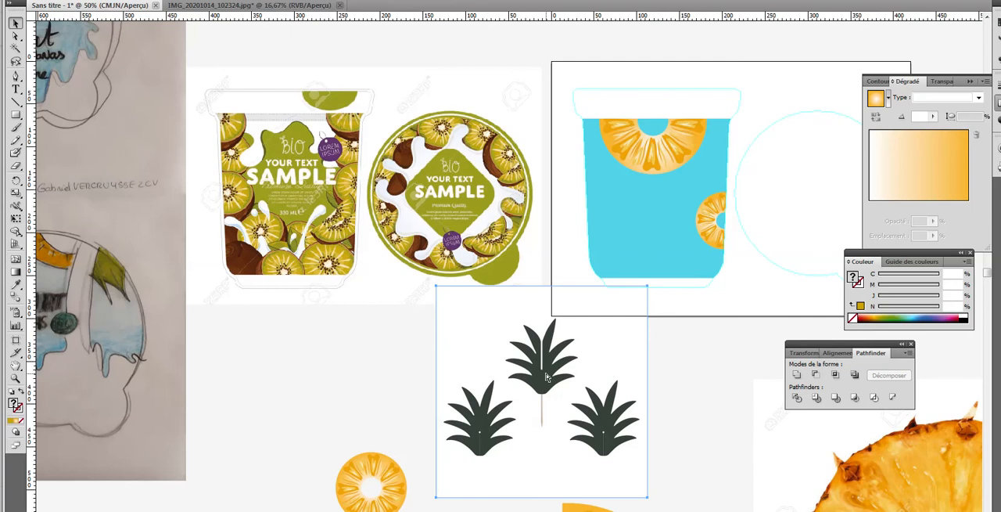
Step: Move the leaf crown picture into the empty area above the kiwi packaging reference and enlarge it to about 1.7 times its size
key("ctrl+minus")
key("ctrl+minus")
key("ctrl+minus")
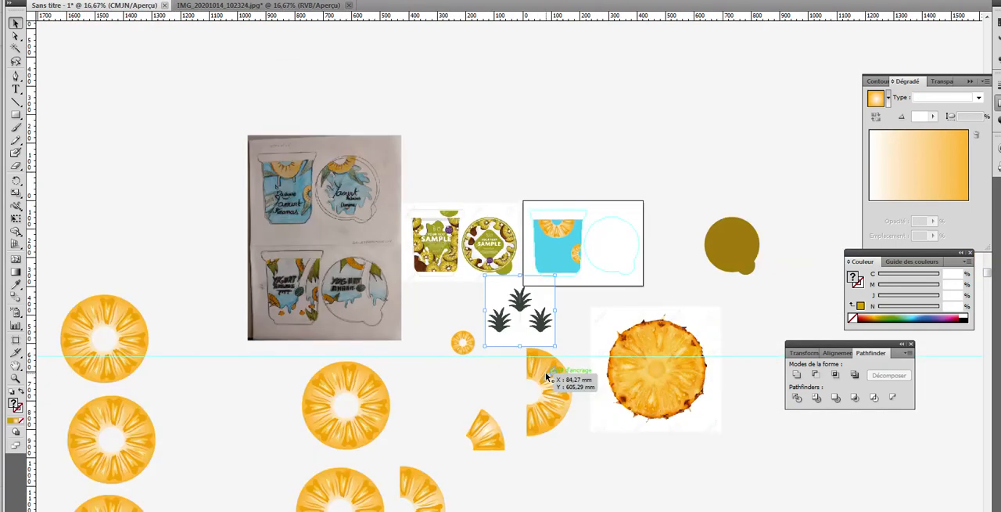
left_click_drag(541, 314, 465, 88)
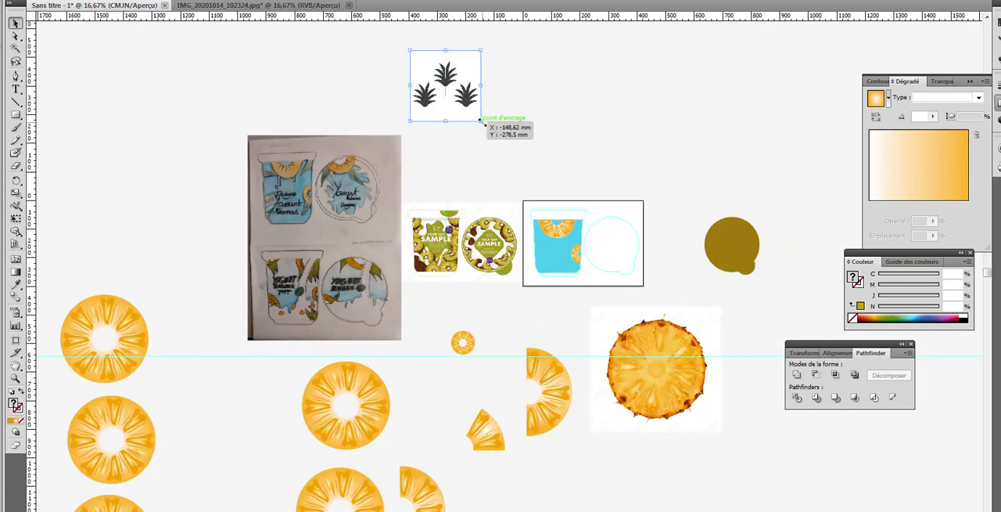
left_click_drag(481, 120, 528, 174)
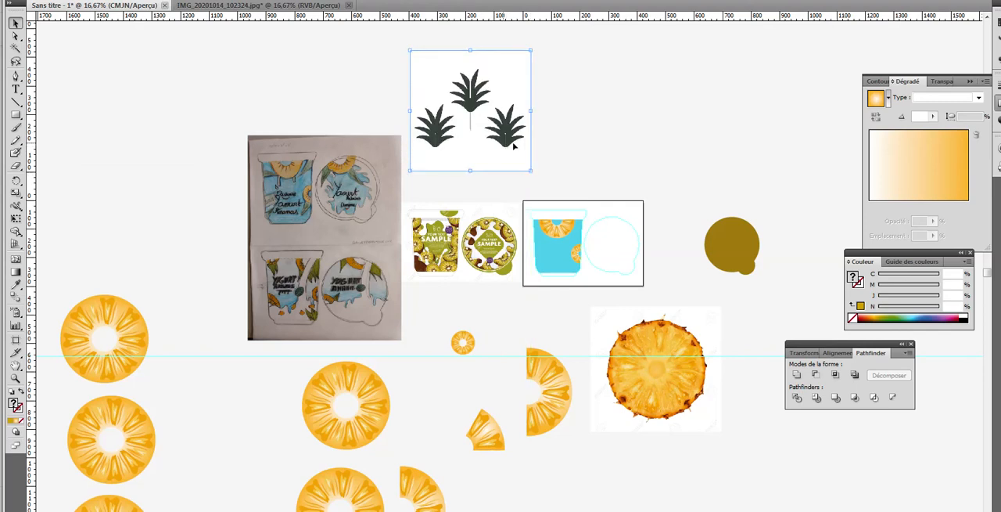
Step: Shift the leaf crown picture slightly to the right in the empty area above the packaging artwork
left_click_drag(457, 161, 480, 164)
left_click(17, 378)
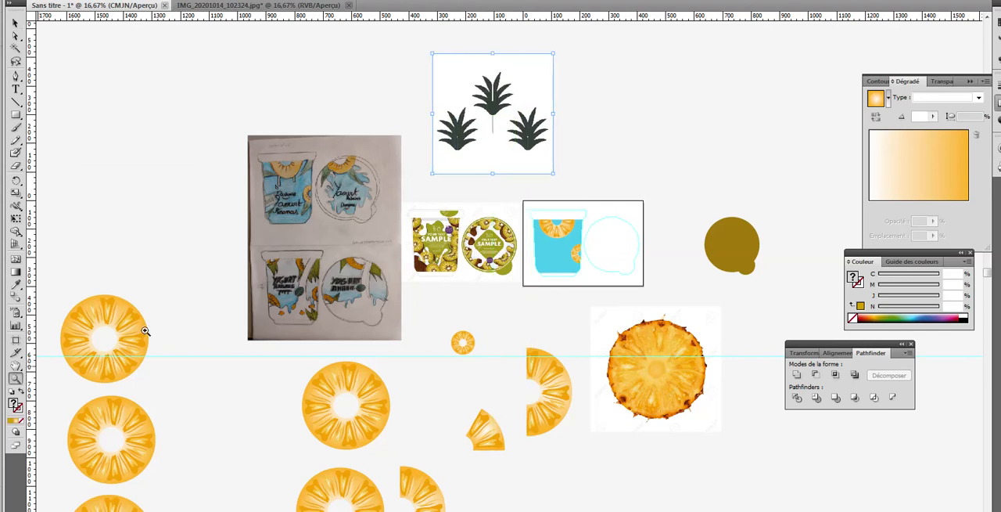
left_click(458, 138)
left_click(550, 244)
left_click(549, 265)
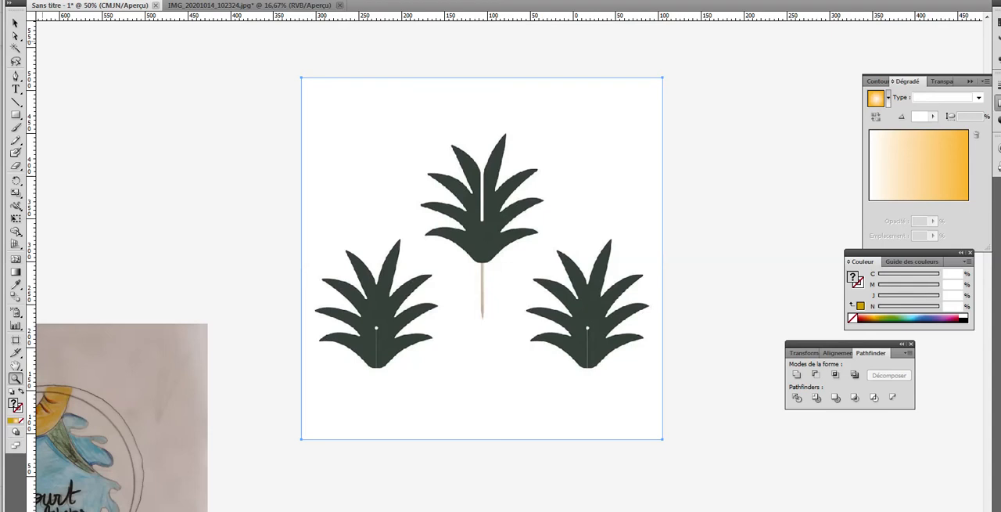
Step: Vectorise the leaf crown picture with Live Trace in Couleur mode, limited to a maximum of 2 colours
left_click(307, 1)
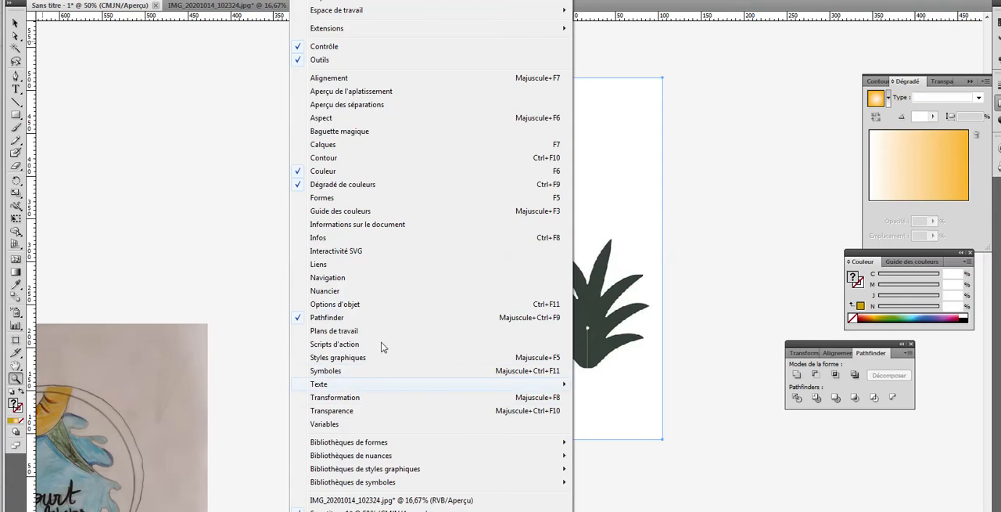
mouse_move(365, 445)
mouse_move(110, 0)
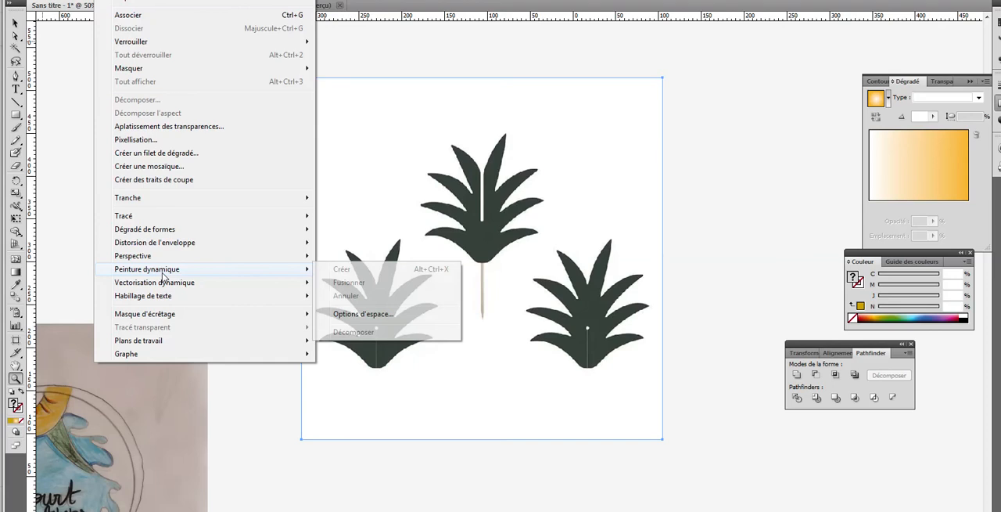
mouse_move(166, 283)
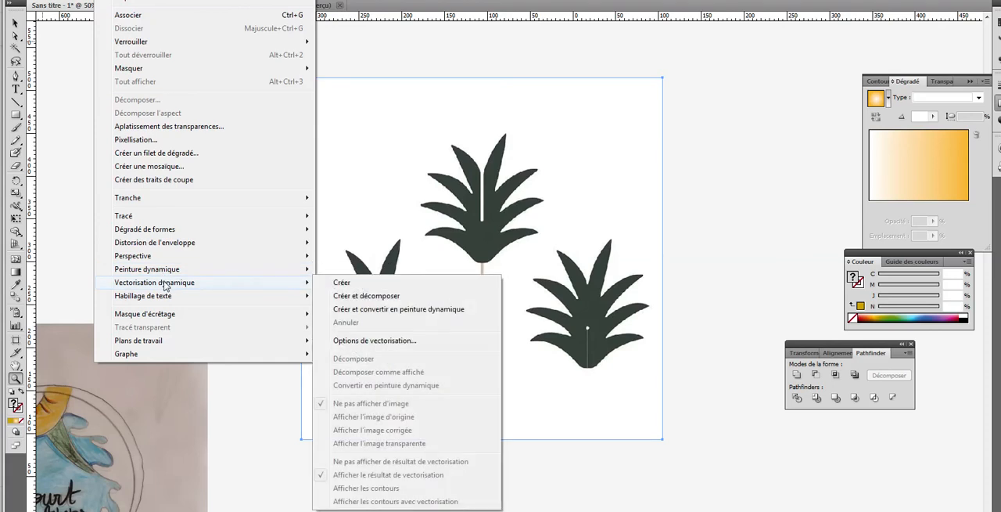
left_click(361, 341)
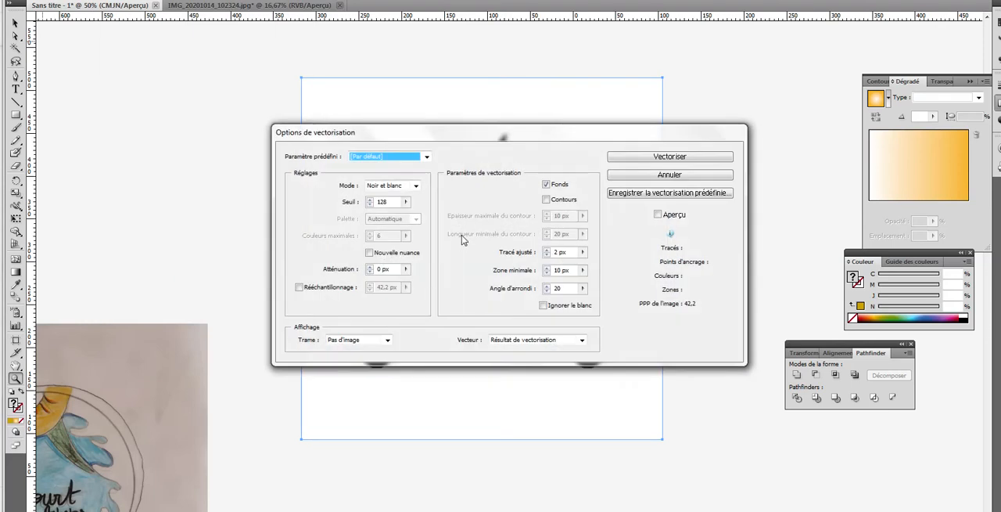
left_click(395, 186)
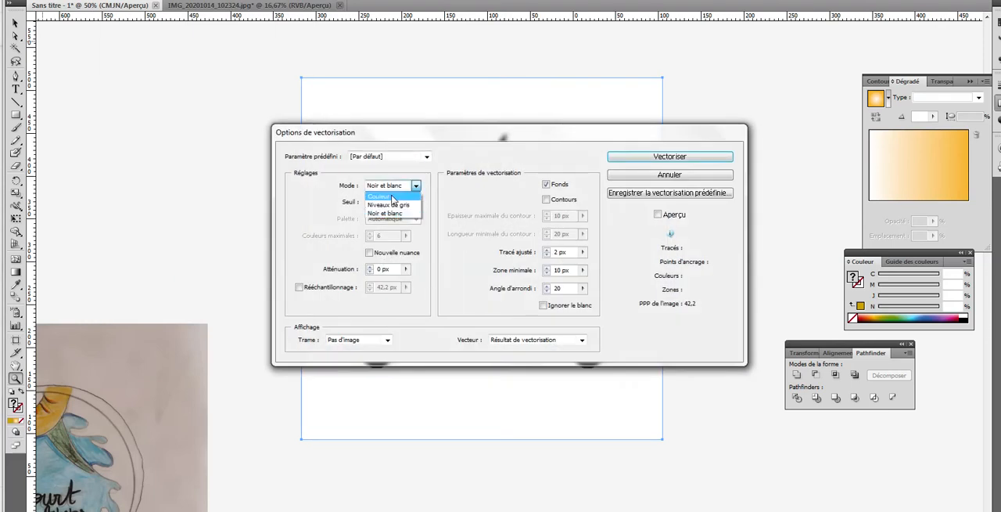
left_click(394, 196)
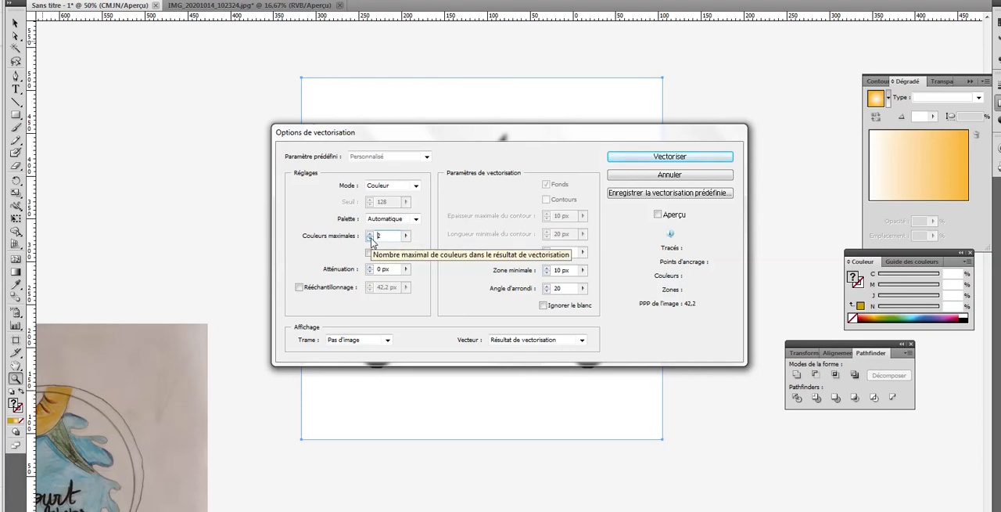
left_click(655, 157)
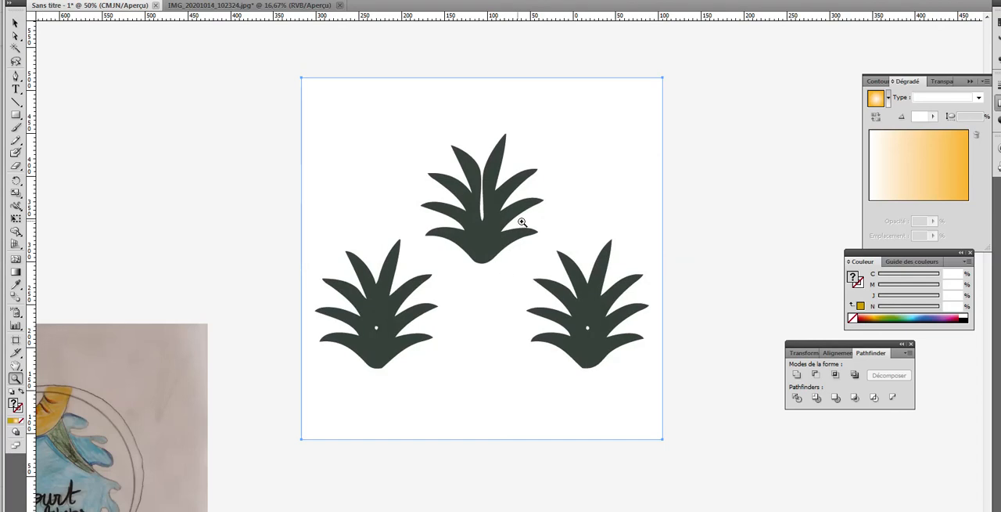
Step: Expand the traced leaf crown picture into editable paths, including Objet and Fond
left_click(485, 232)
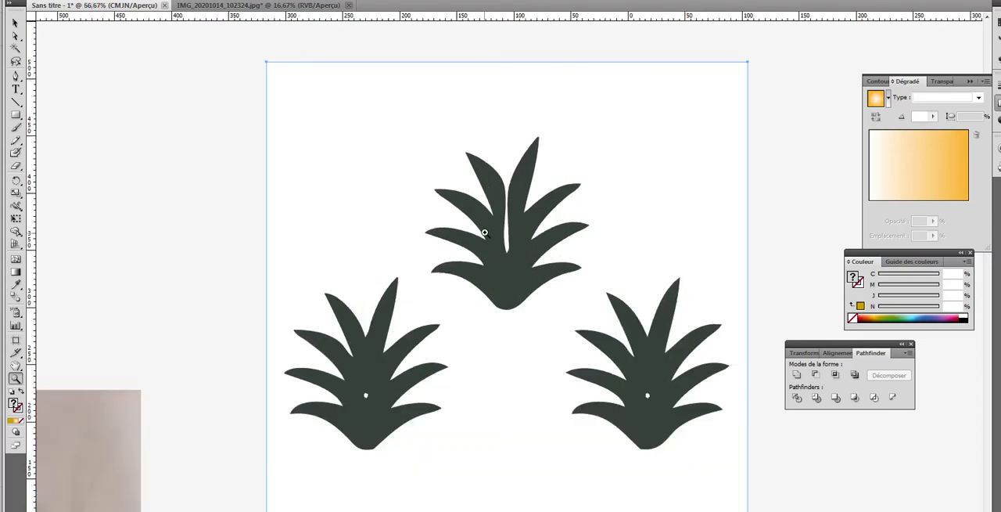
left_click(508, 238)
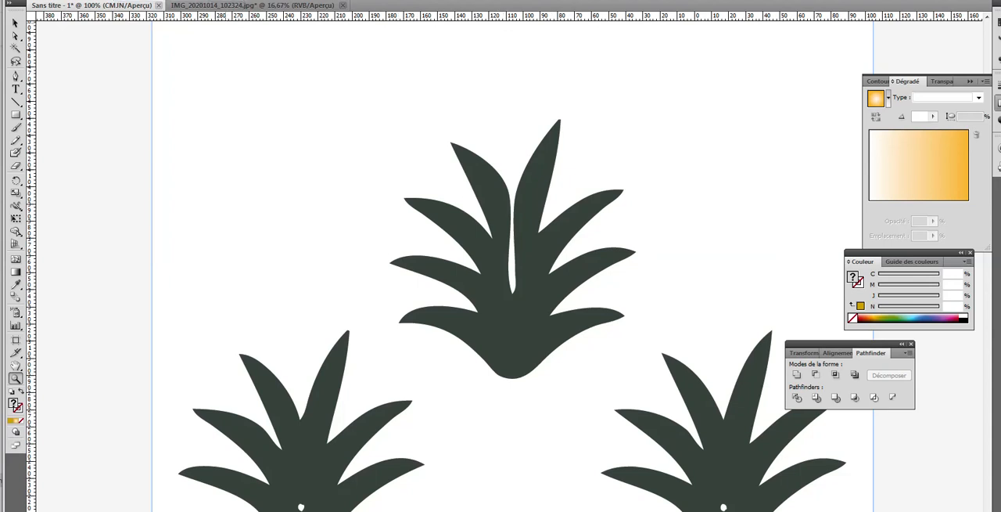
left_click(134, 100)
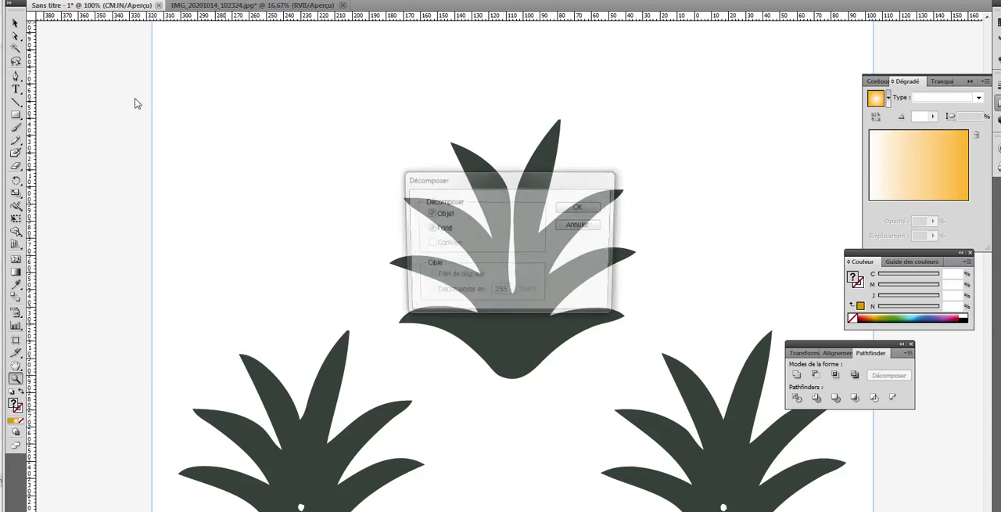
left_click(582, 207)
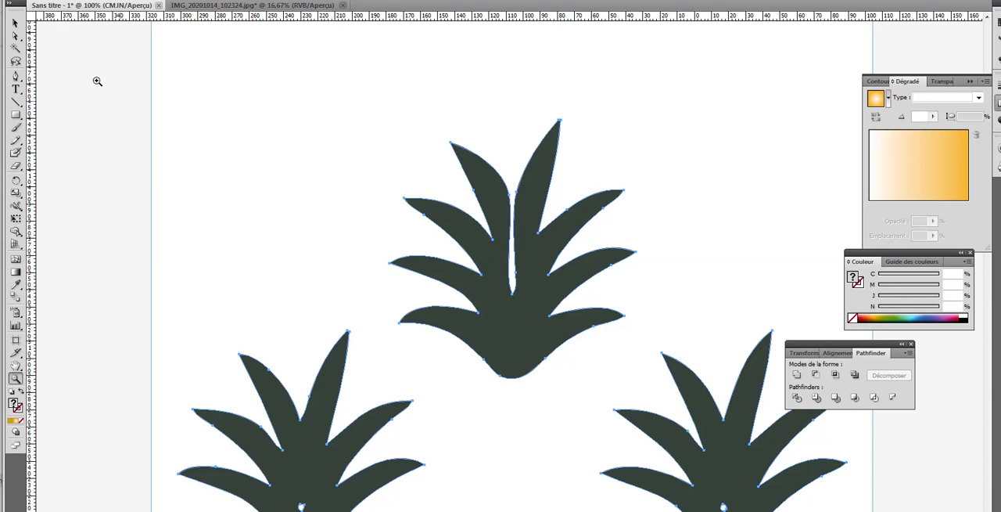
Step: Select only the top leaf crown of the trace and place a copy about 418 mm to its right, outside the picture
left_click(15, 36)
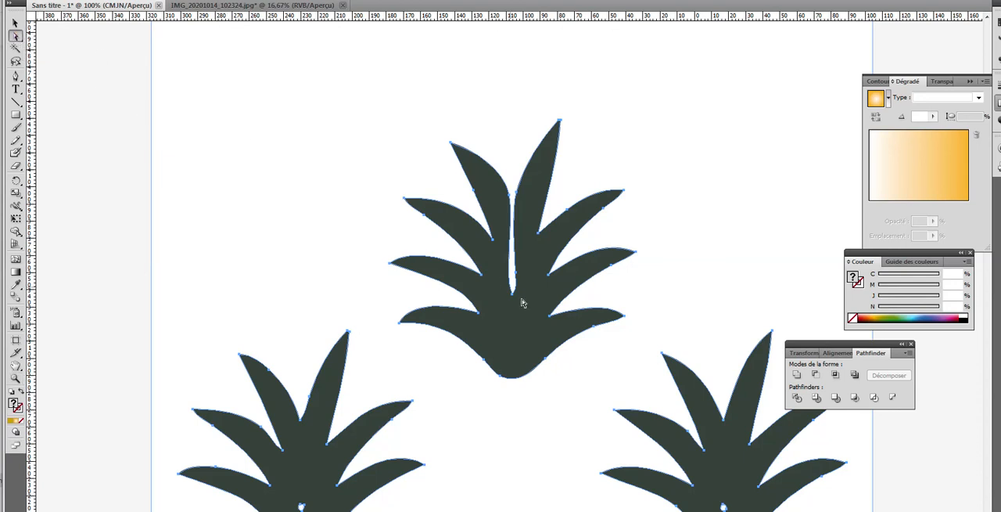
left_click(108, 211)
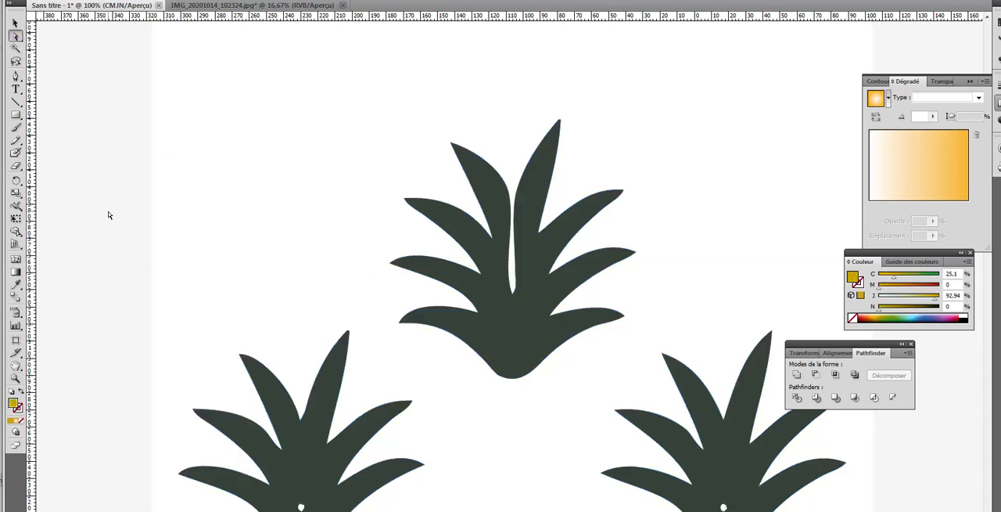
left_click(486, 286)
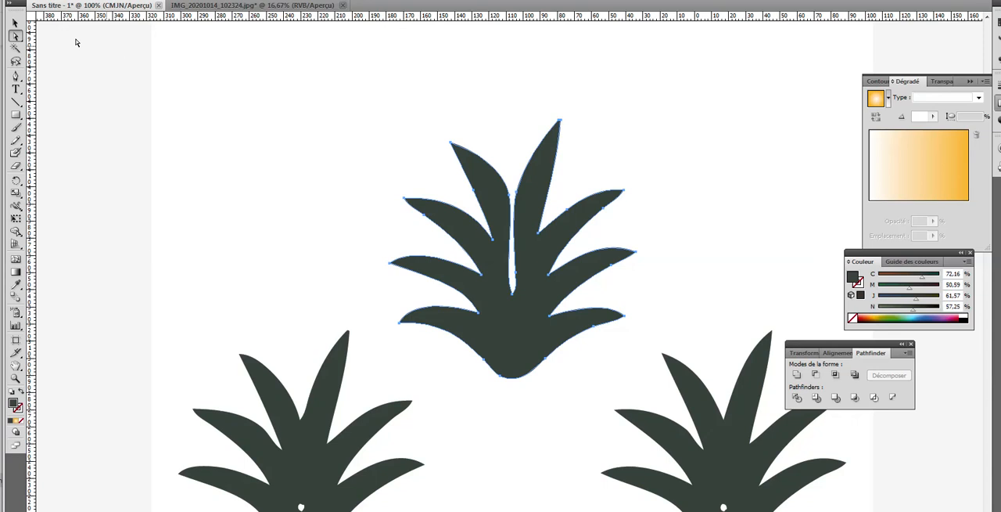
left_click(16, 23)
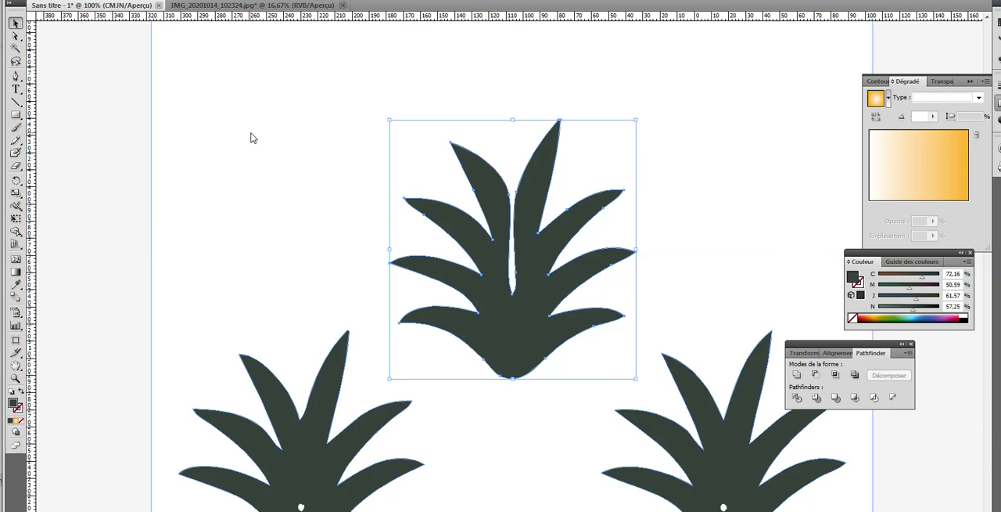
key("ctrl+minus")
key("ctrl+minus")
key("ctrl+minus")
key("ctrl+minus")
key("ctrl+minus")
key("ctrl+minus")
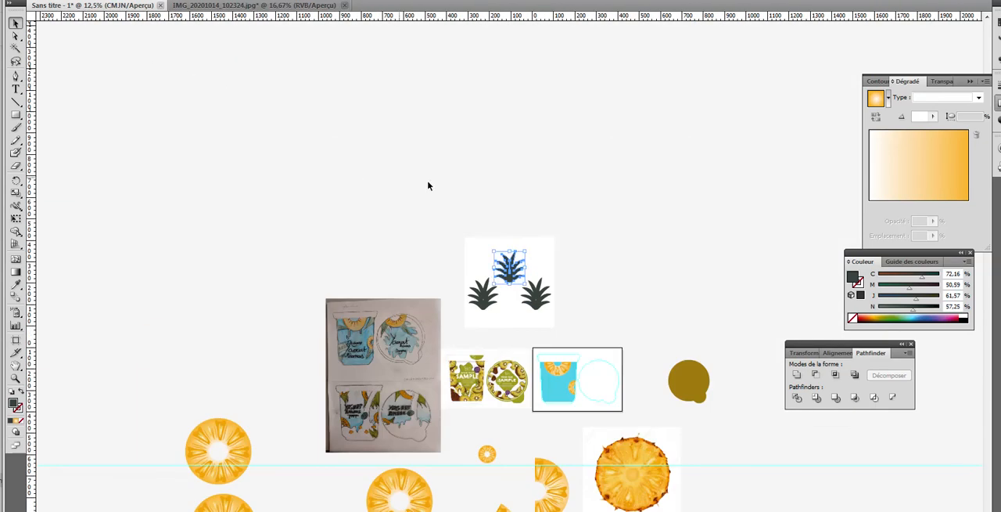
left_click(335, 166)
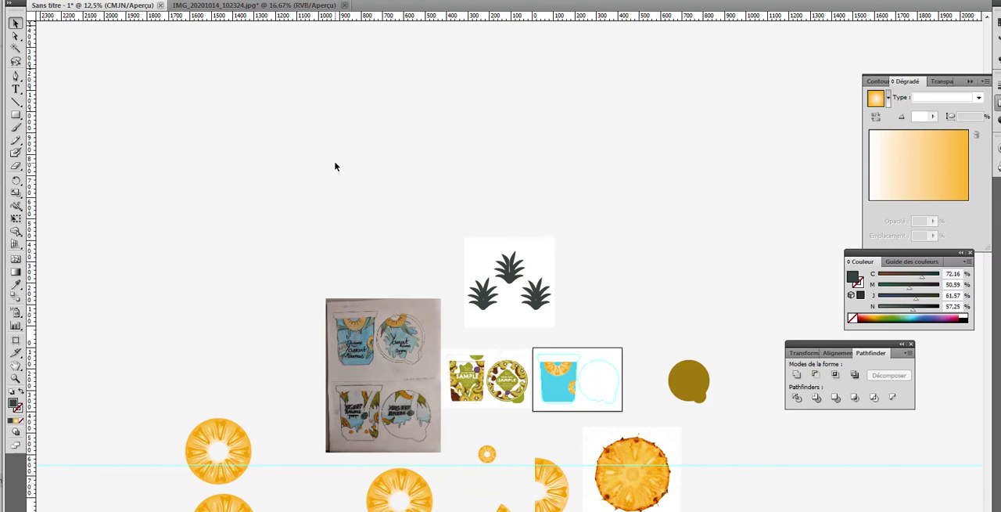
left_click(509, 270)
left_click_drag(508, 270, 600, 252)
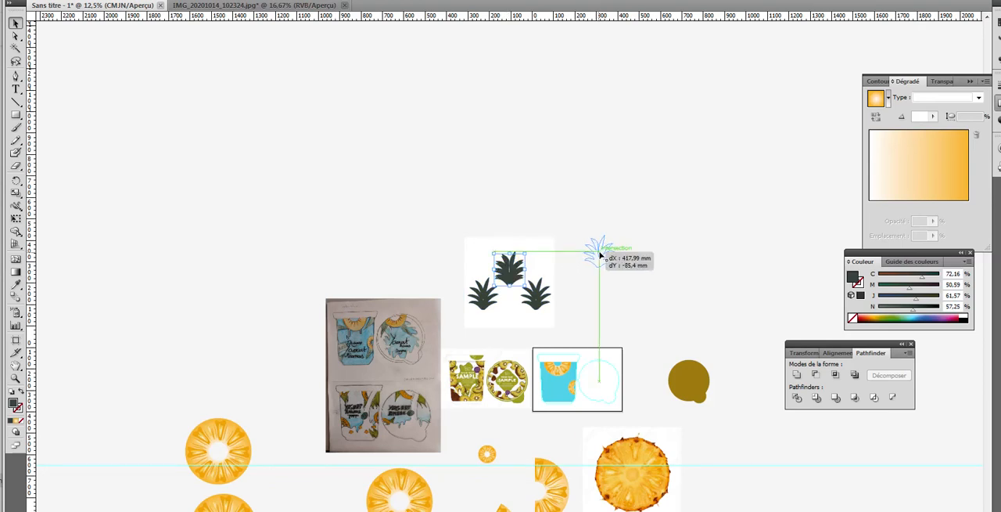
Step: Recolour the copied leaf crown with a vivid green fill of about C 72, M 0, J 100, N 0
left_click(15, 377)
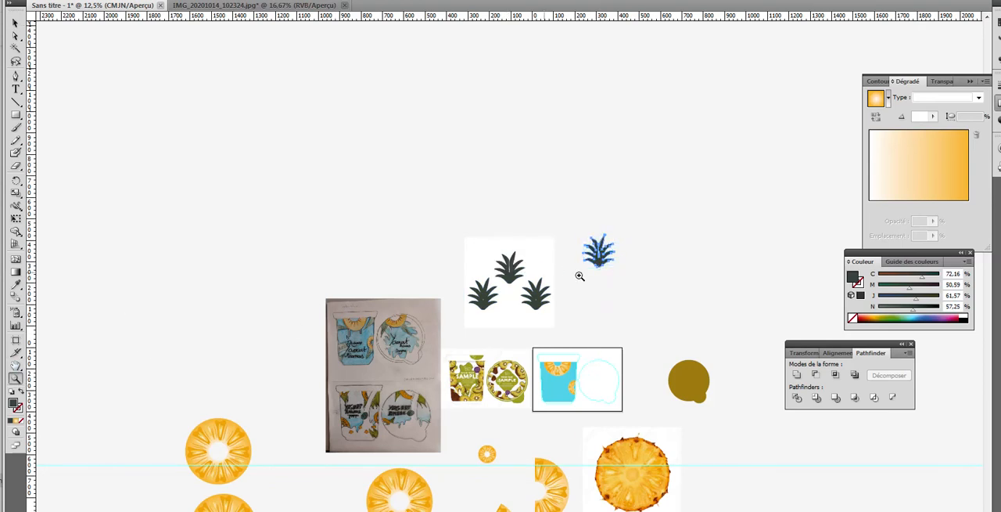
left_click(606, 267)
left_click(500, 261)
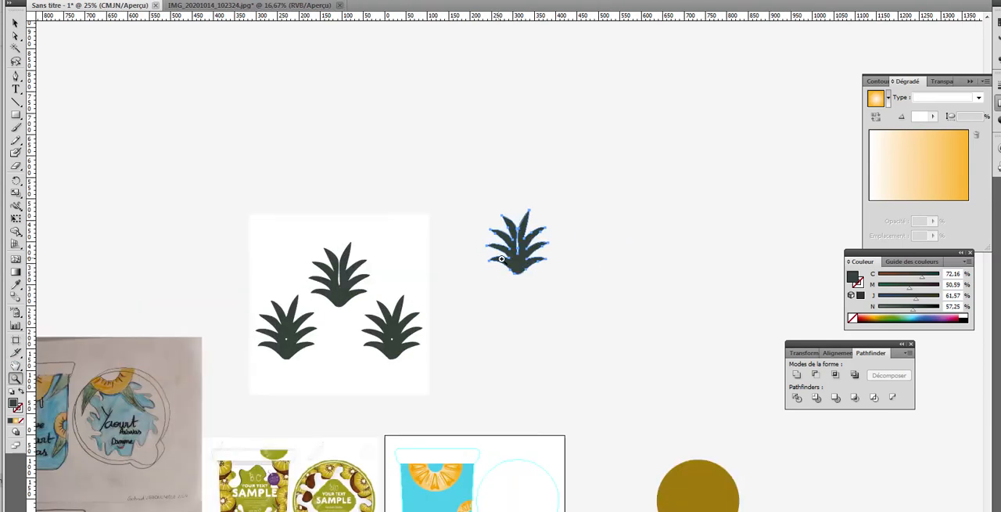
left_click(524, 261)
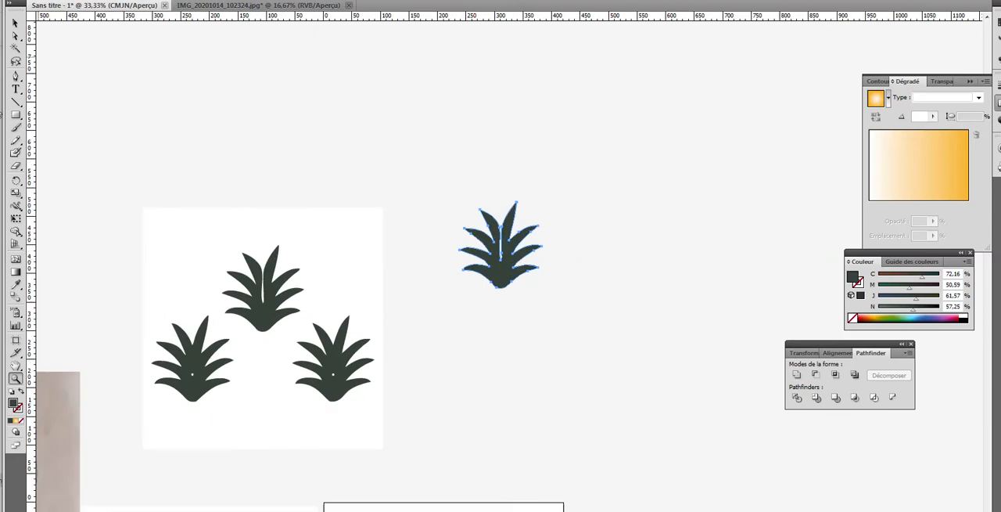
double_click(15, 406)
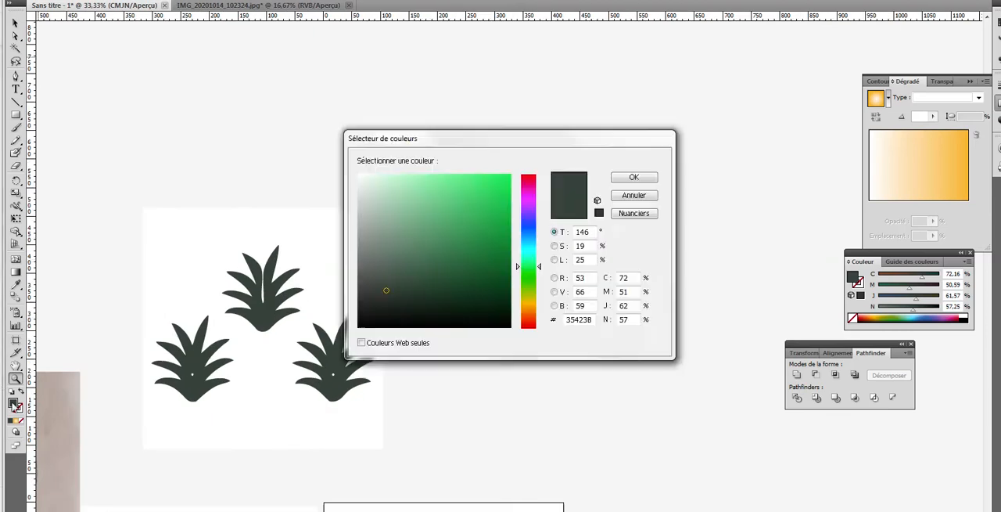
left_click(470, 262)
left_click(464, 211)
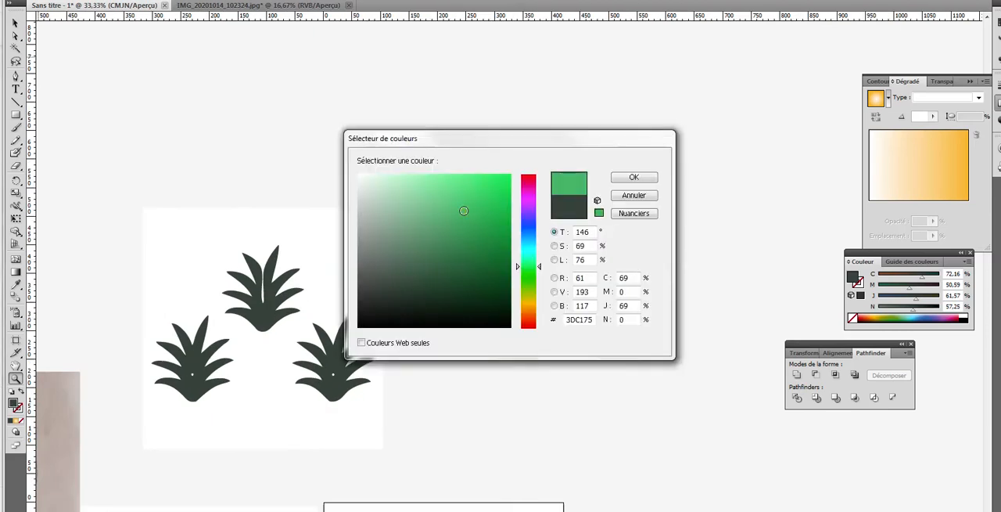
left_click(444, 222)
left_click(501, 227)
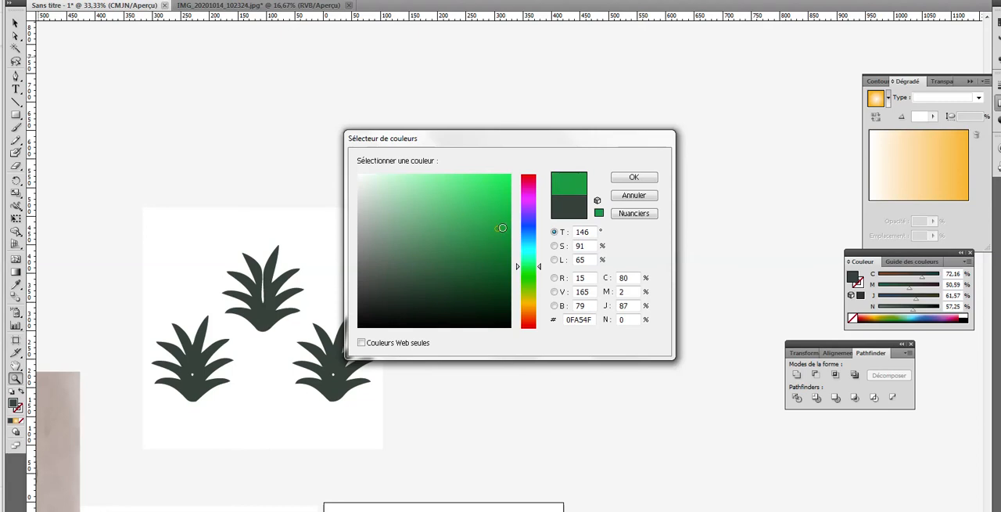
left_click_drag(540, 266, 540, 281)
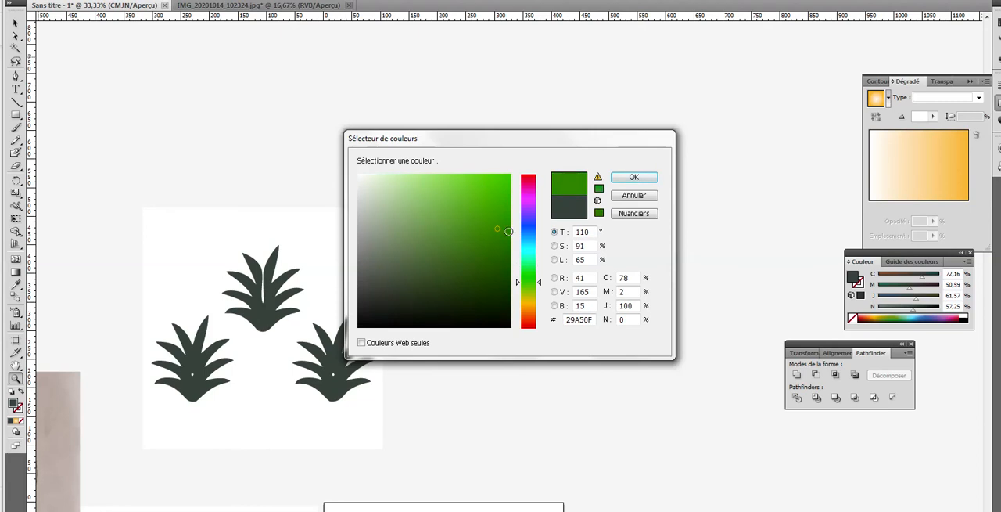
left_click(500, 213)
left_click(622, 179)
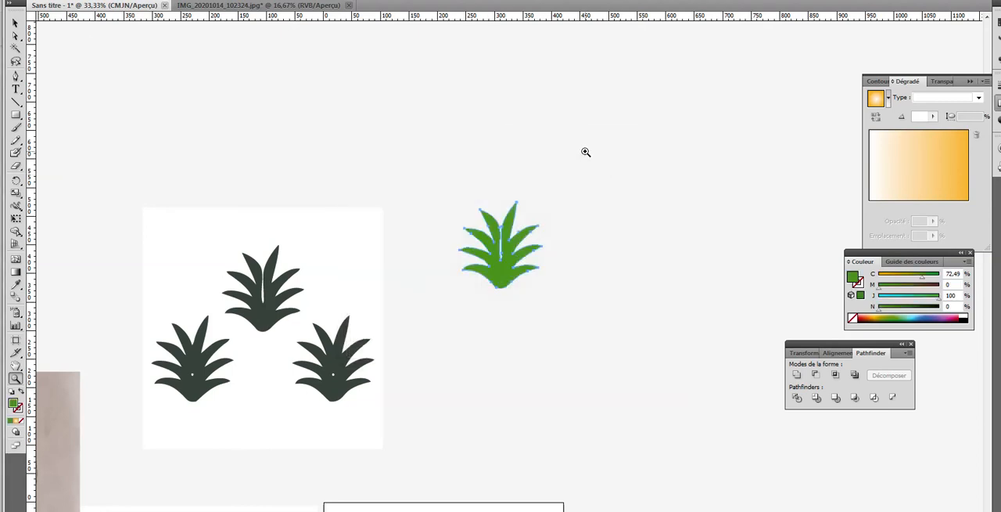
Step: Reduce the green leaf crown to about a third of its size and place it at the right end of the cup's rim
left_click(15, 25)
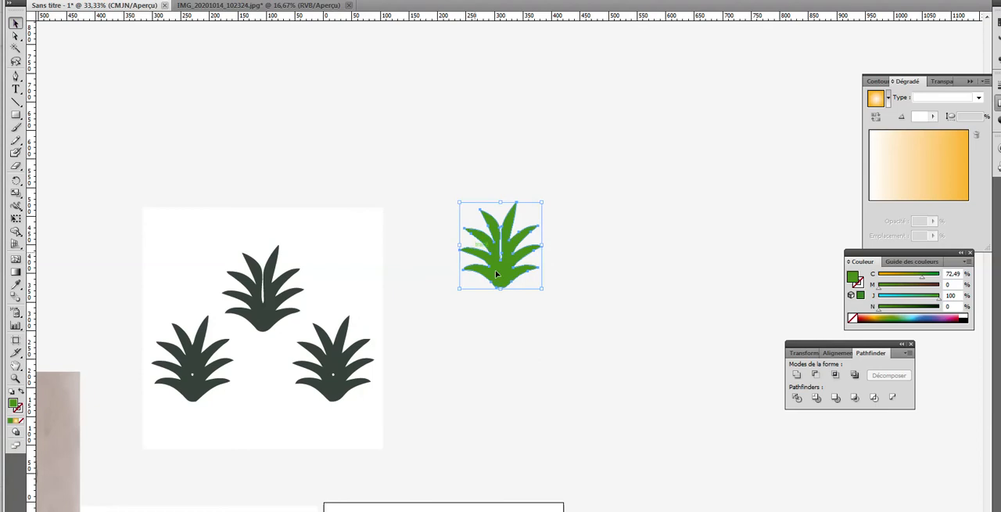
left_click_drag(506, 285, 449, 386)
scroll(587, 380, "down", 4)
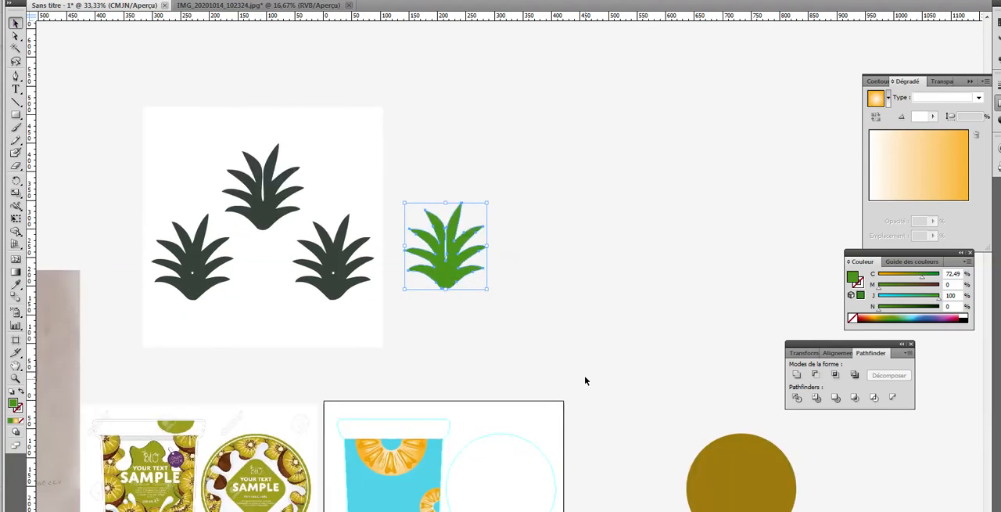
scroll(589, 360, "down", 1)
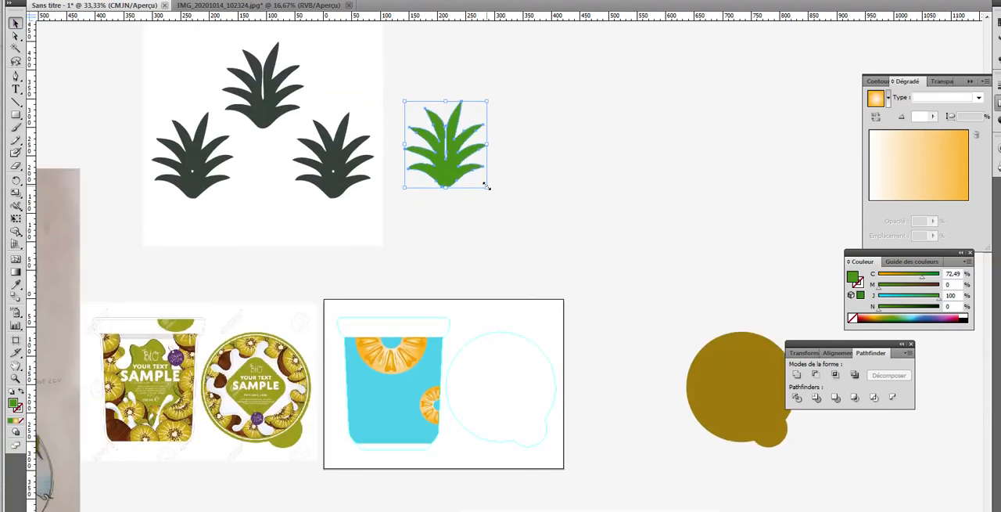
left_click_drag(487, 186, 448, 323)
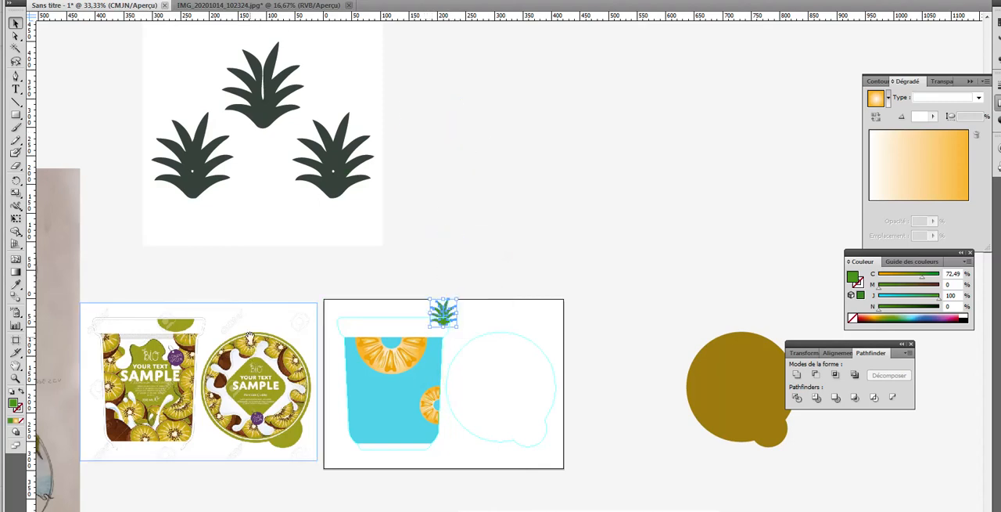
Step: Move the sketch photo directly beside the artboard and place the small green leaf crown on the blue cup's left edge
left_click_drag(251, 335, 393, 324)
mouse_move(126, 295)
left_mouse_down()
mouse_move(258, 367)
mouse_move(342, 399)
left_mouse_up()
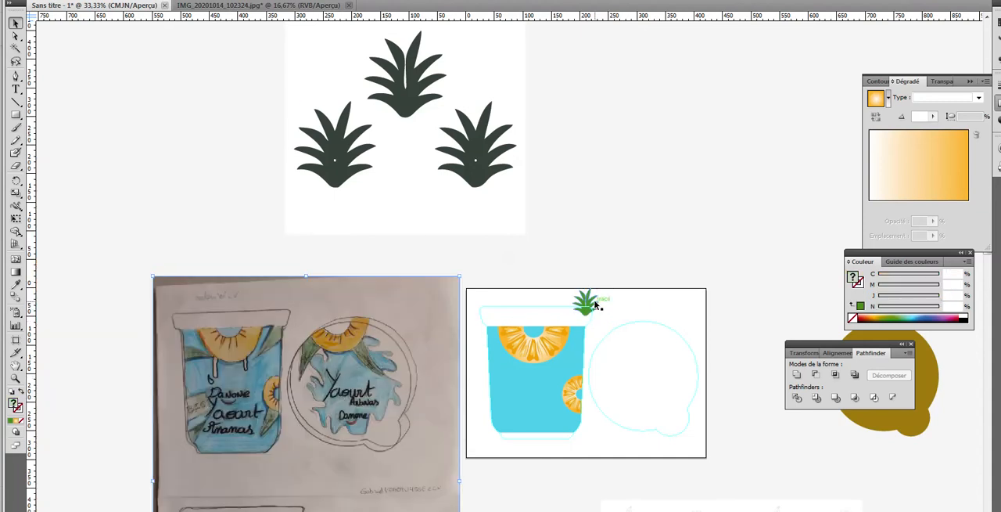
mouse_move(574, 305)
left_mouse_down()
mouse_move(533, 344)
mouse_move(493, 358)
left_mouse_up()
left_click(15, 378)
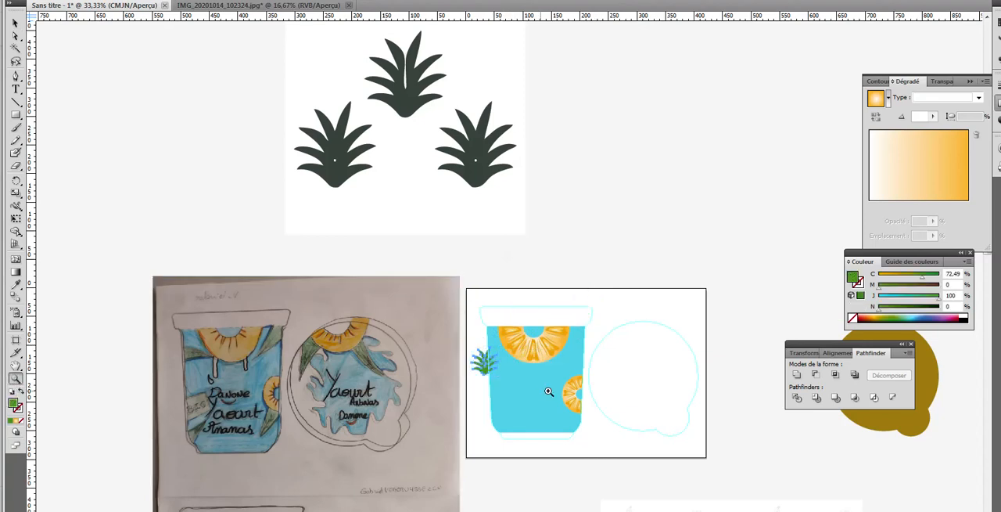
left_click(493, 379)
left_click(483, 270)
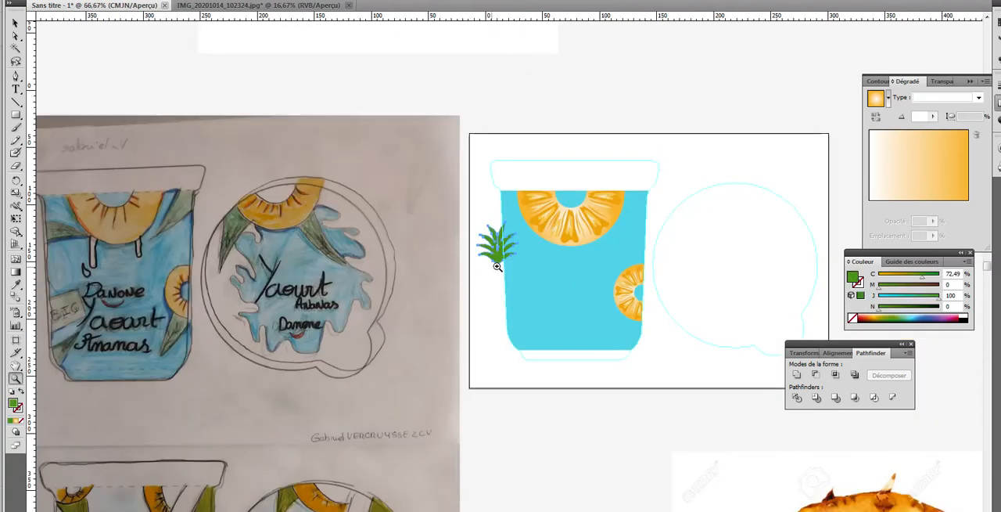
Step: Centre the leaf crown on the cup's left edge, rotate it about 35° clockwise, and enlarge it slightly so it leans into the cup
left_click(518, 271)
left_click(518, 262)
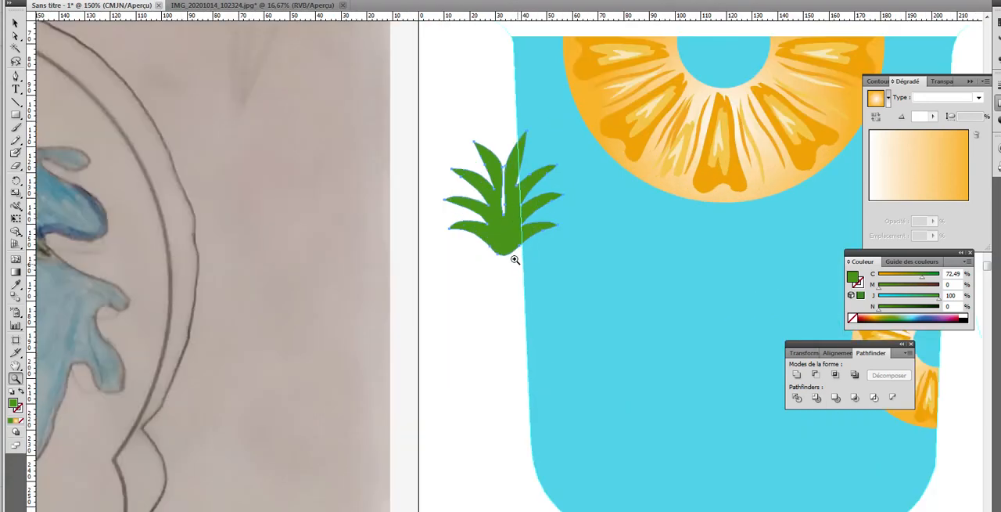
left_click(16, 23)
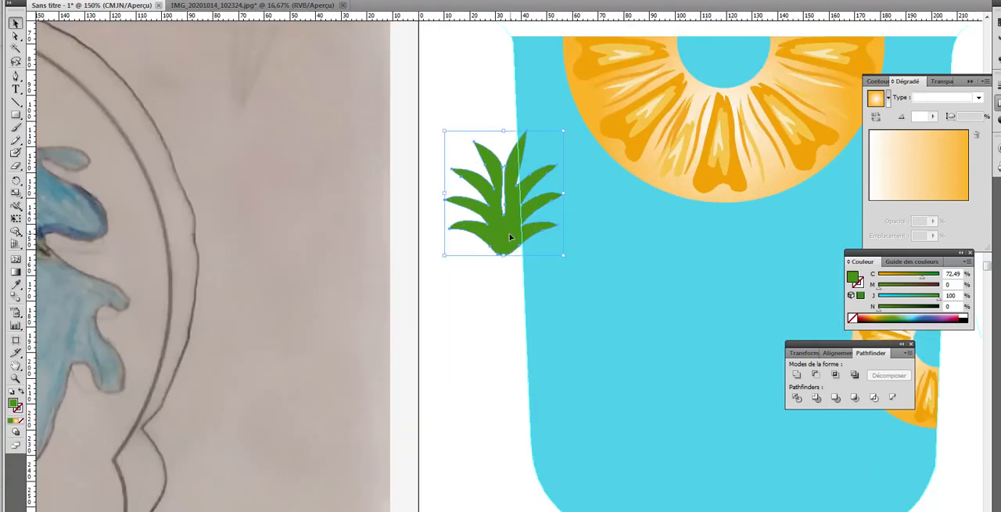
left_click_drag(511, 239, 530, 248)
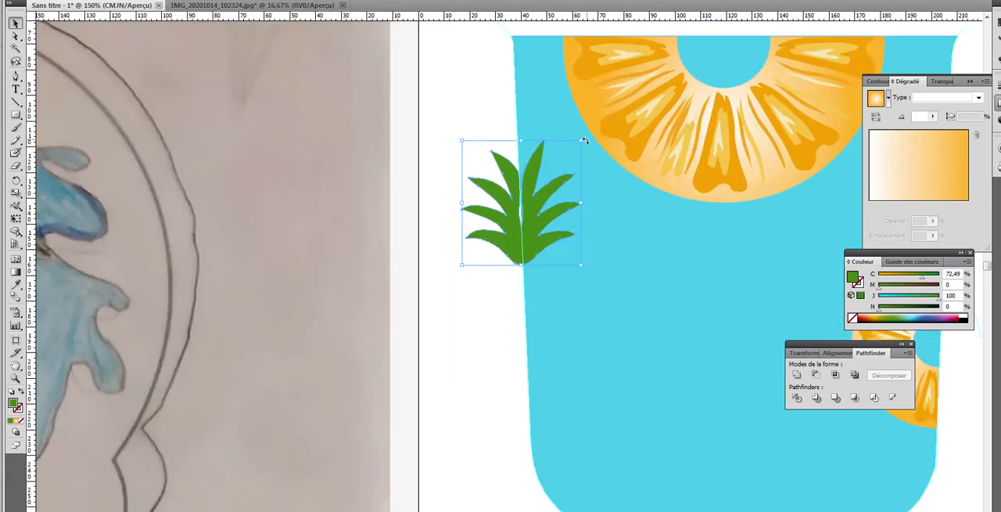
left_click_drag(584, 140, 609, 188)
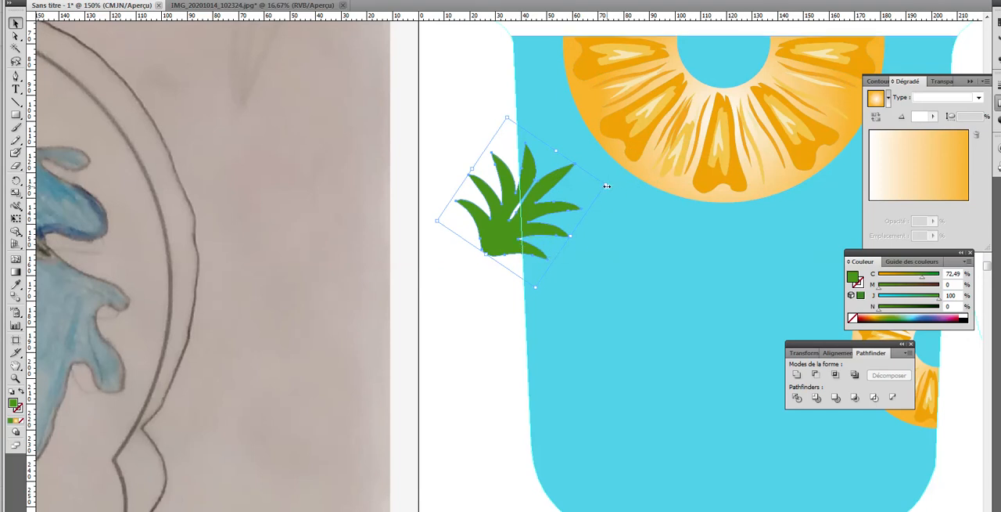
left_click_drag(607, 186, 631, 171)
left_click_drag(510, 252, 510, 263)
left_click(470, 320)
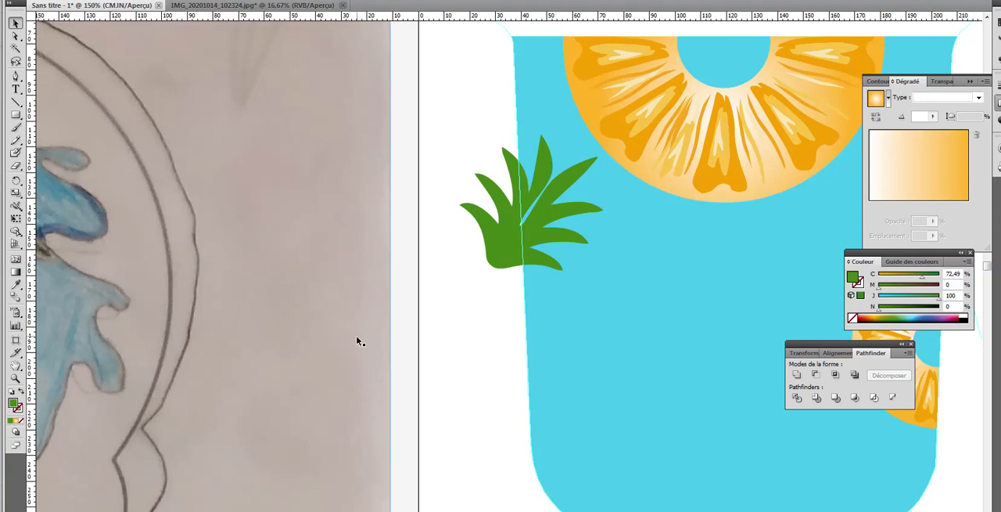
Step: Place rotated copies of the leaf crown at the cup's upper-right corner, pointing down-left, and lower-right corner, pointing up-left beneath the half slice
key("ctrl+minus")
key("ctrl+minus")
key("ctrl+minus")
key("ctrl+minus")
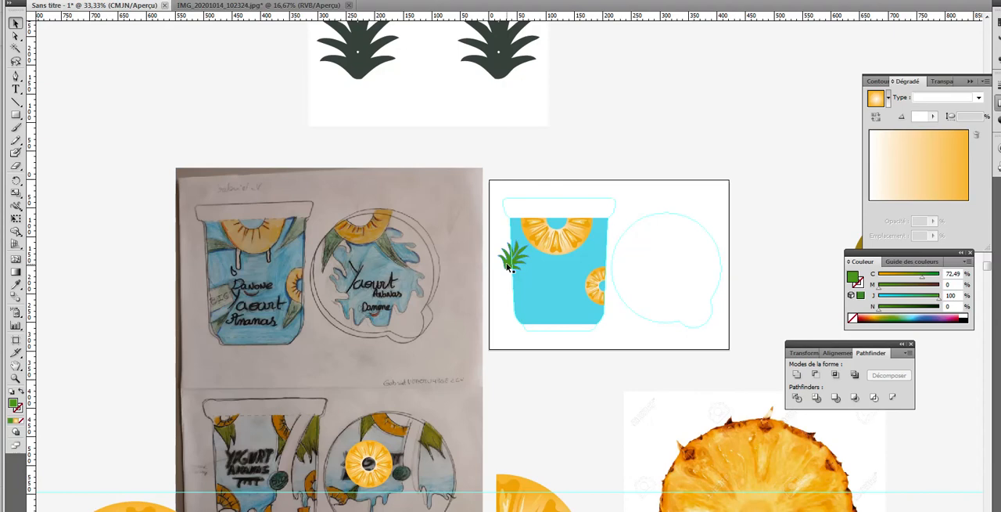
left_click_drag(509, 266, 617, 242)
left_click(620, 135)
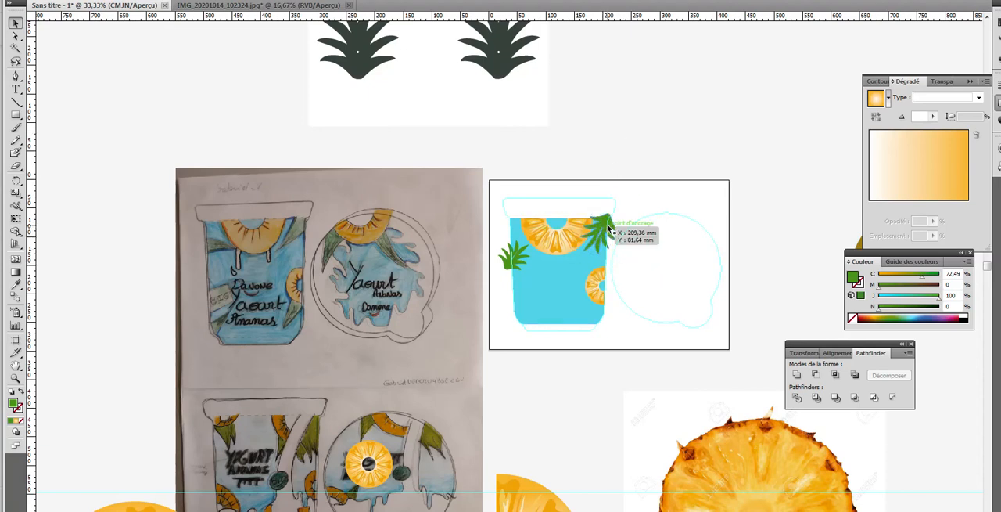
left_click_drag(609, 227, 610, 319)
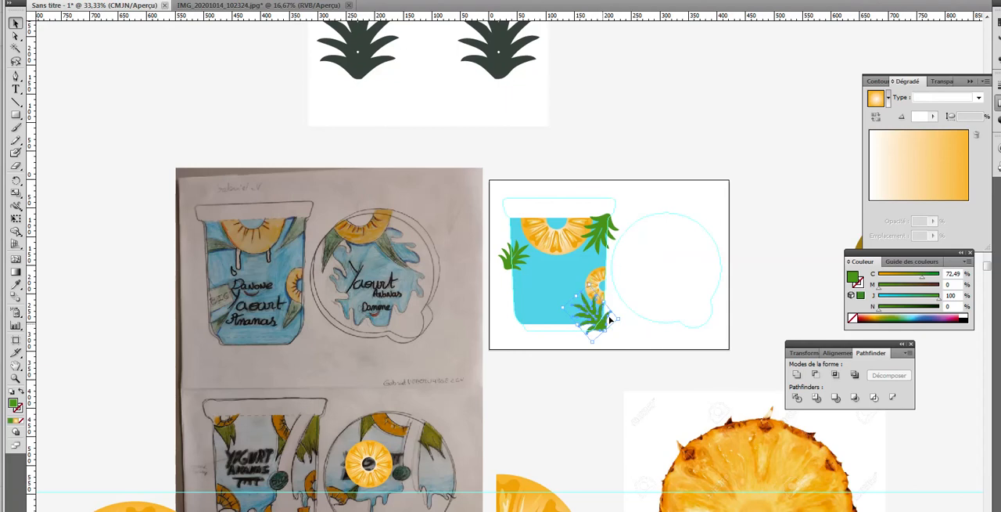
left_click(630, 131)
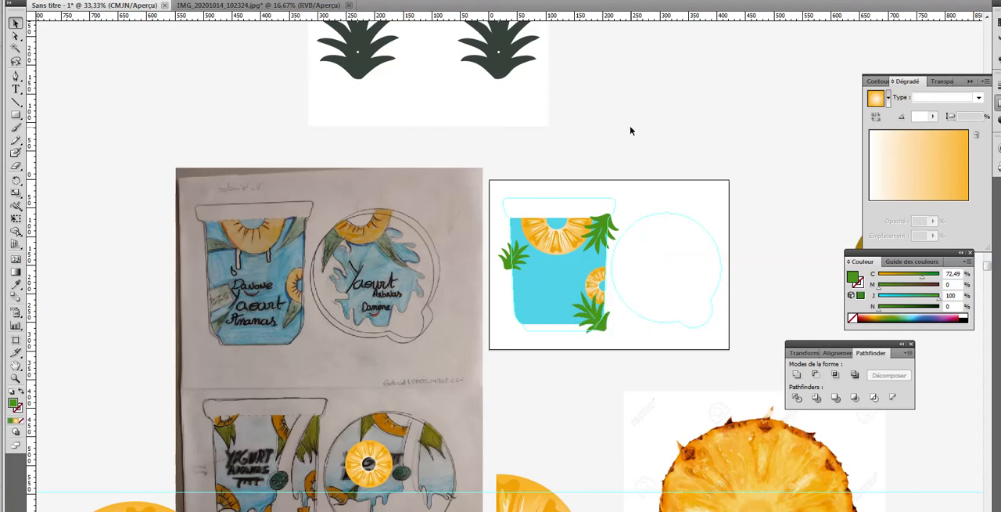
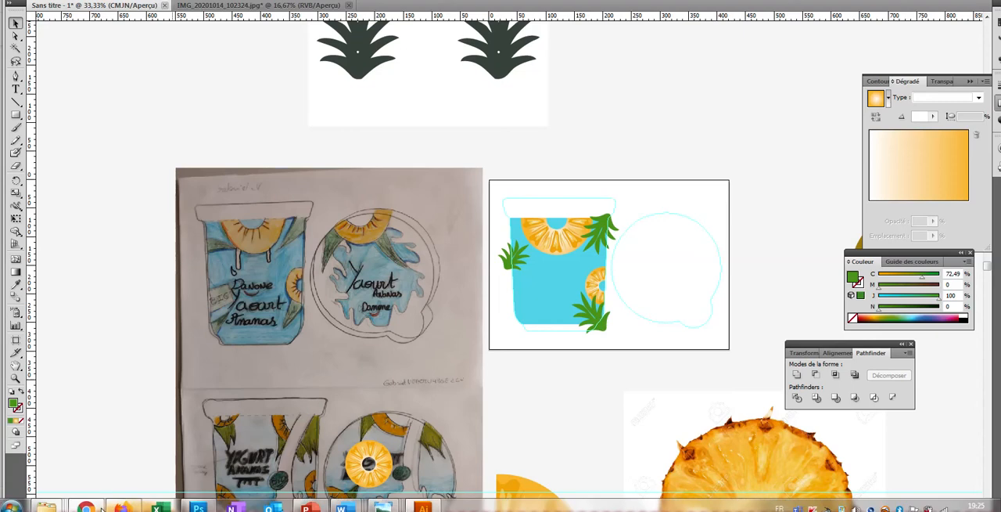
Step: Switch to Chrome and search Google Images for "tache lait" in place of the pineapple foliage query
left_click(86, 505)
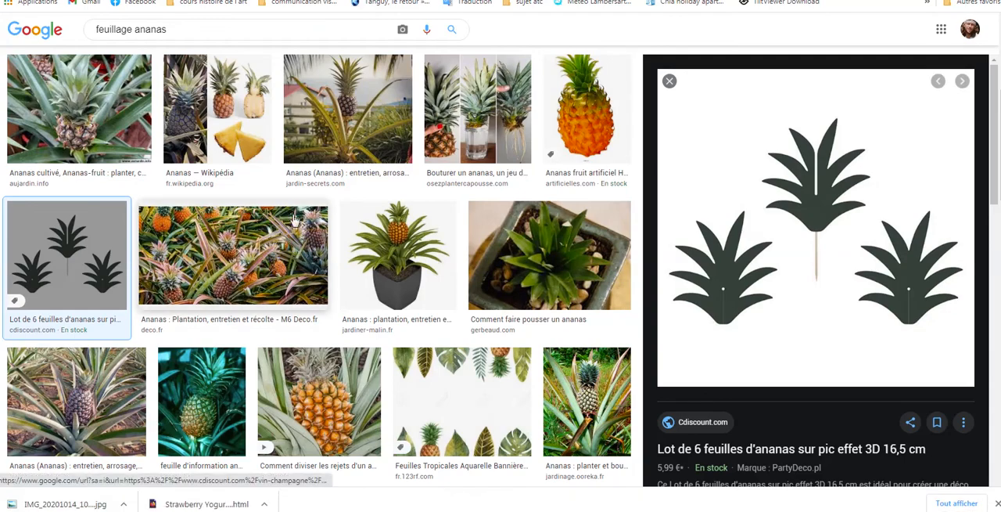
left_click(180, 29)
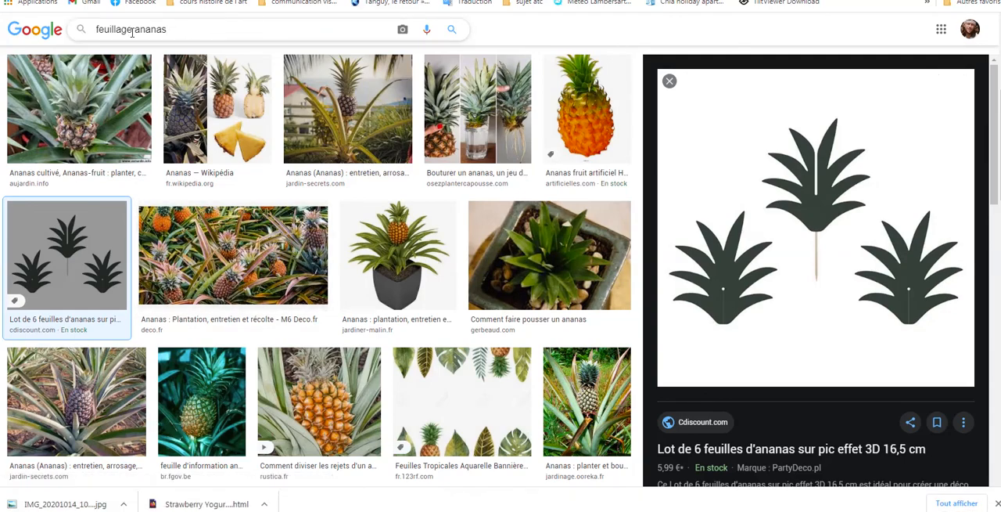
left_click_drag(132, 32, 78, 36)
type("ta")
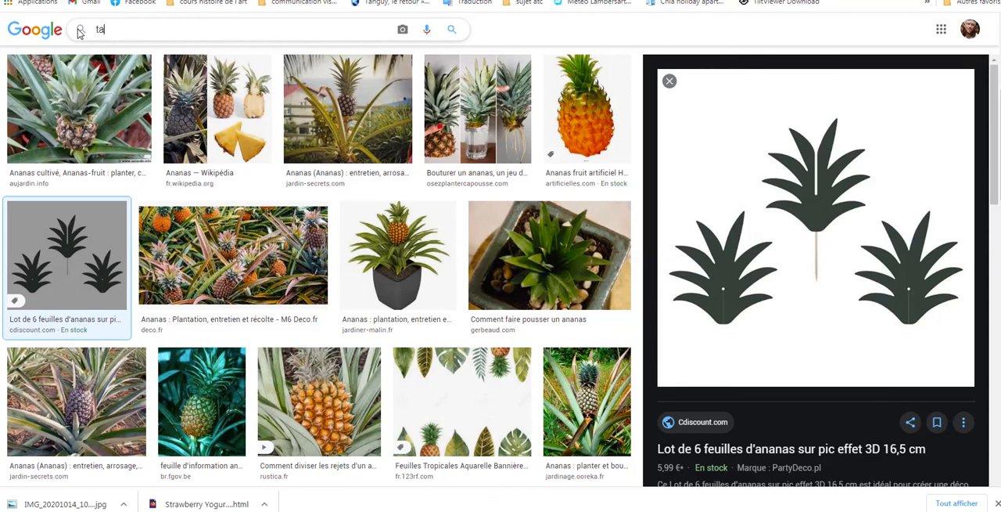
type("che lait")
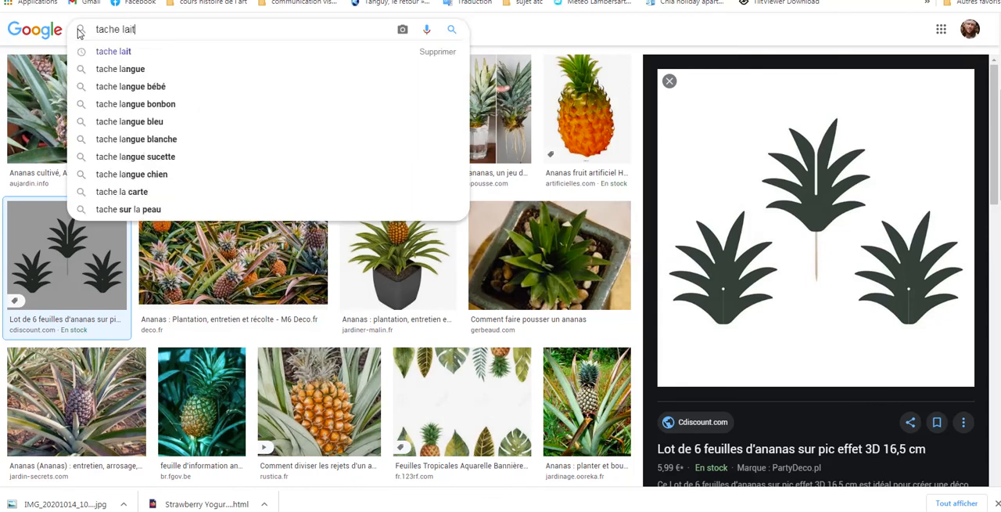
key("Return")
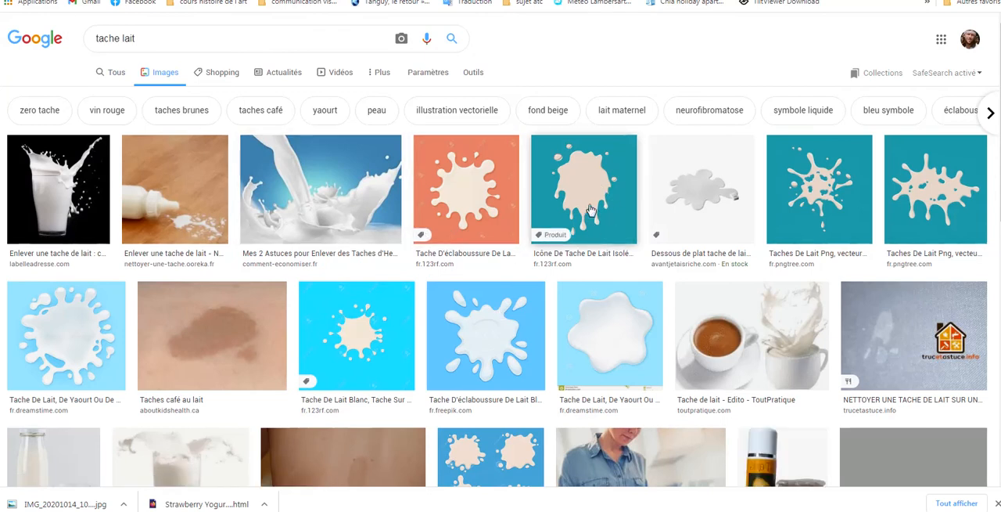
Step: Open the 123RF result of a beige dripping milk stain on a blue background and copy its image
left_click(592, 210)
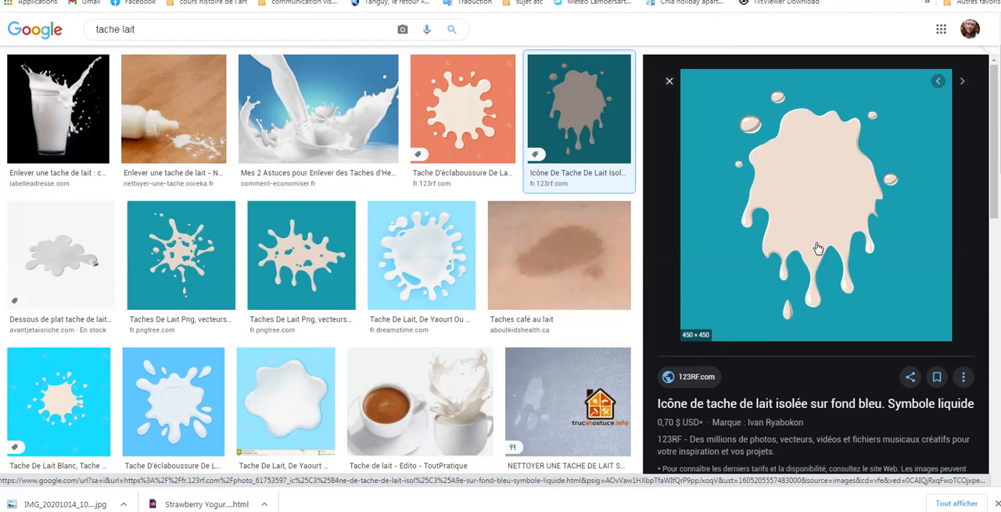
right_click(817, 214)
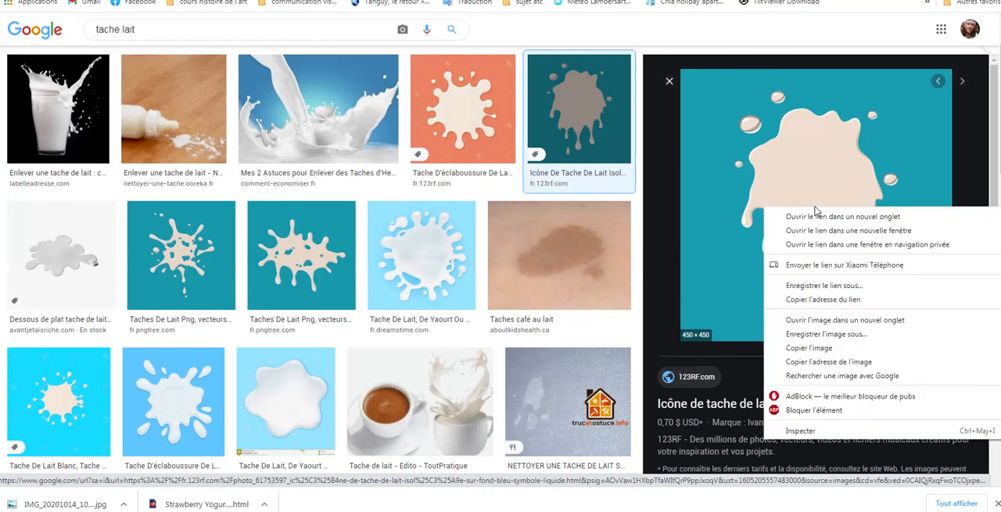
left_click(835, 351)
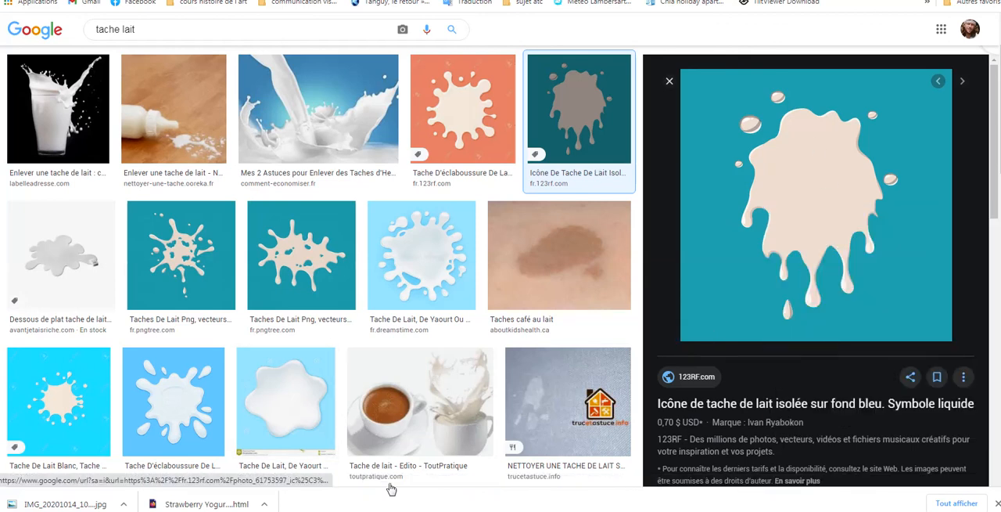
Step: Switch back to Illustrator and delete the dark pineapple leaf reference image above the sketch and artboard
mouse_move(391, 510)
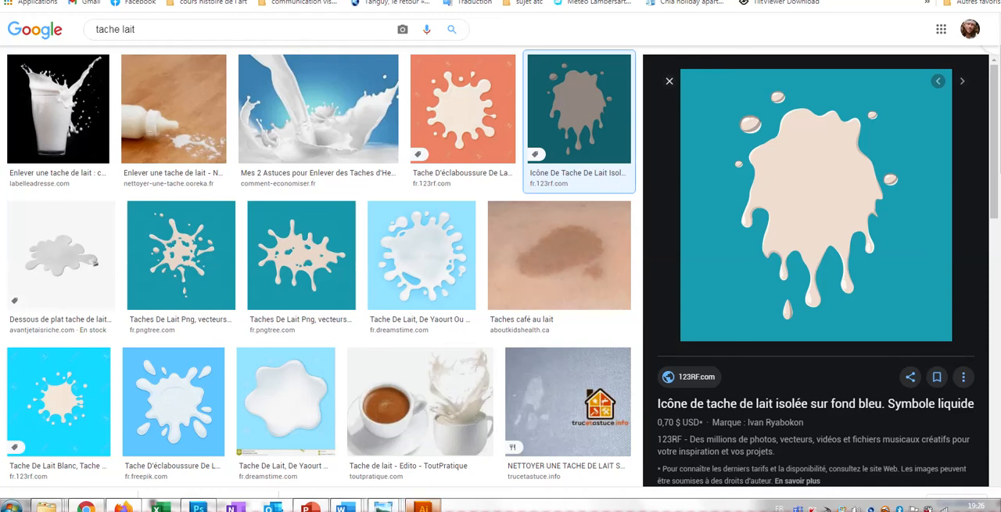
left_click(423, 507)
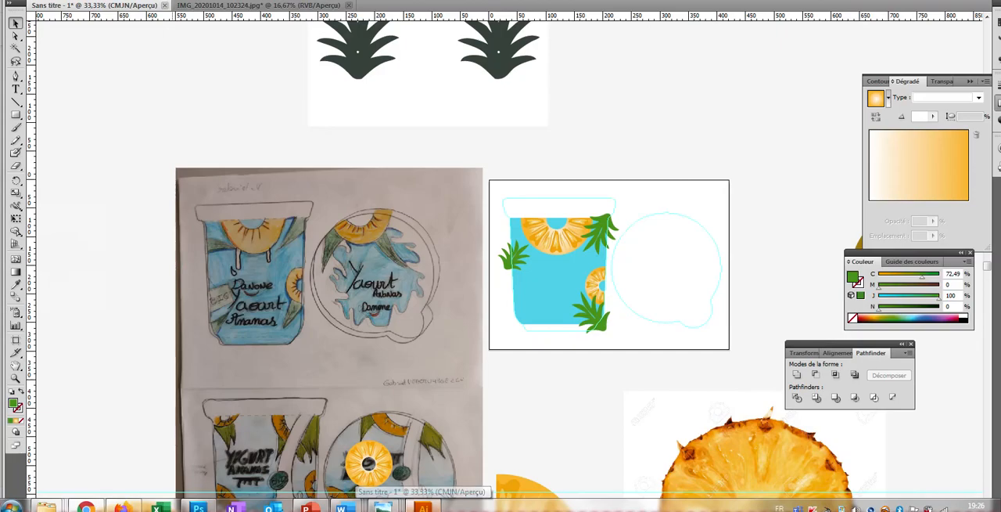
left_click(529, 97)
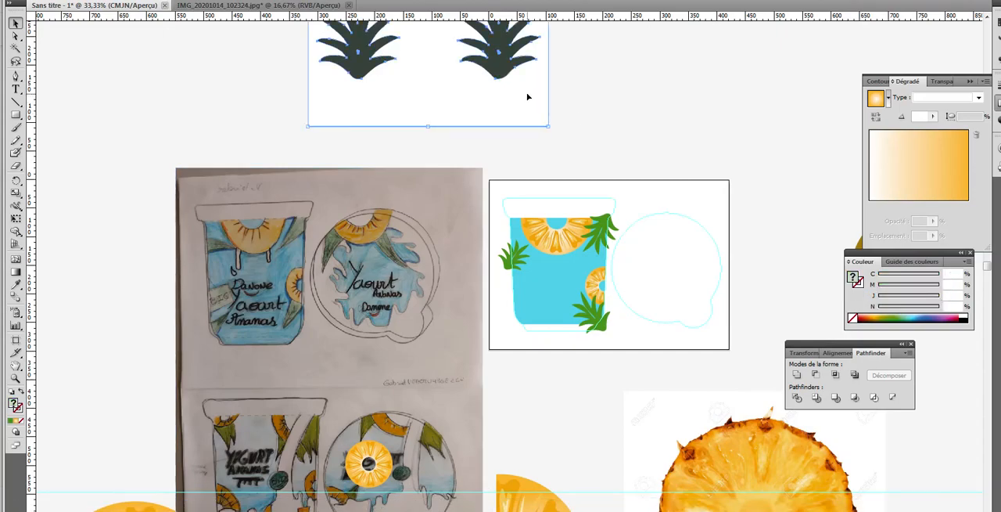
key("Delete")
Step: Paste the copied milk stain image into the empty area above the artboard and enlarge it to about twice its size
scroll(503, 192, "up", 6)
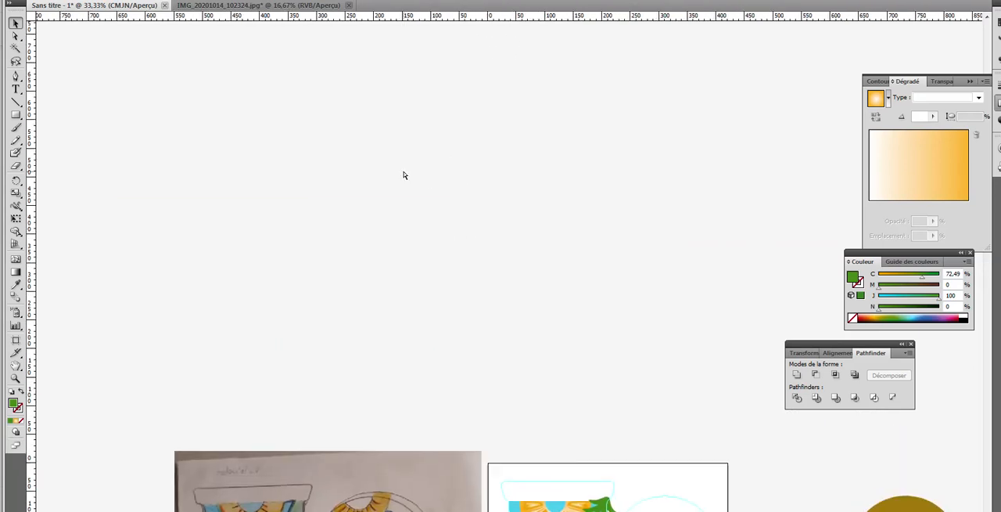
key("ctrl+v")
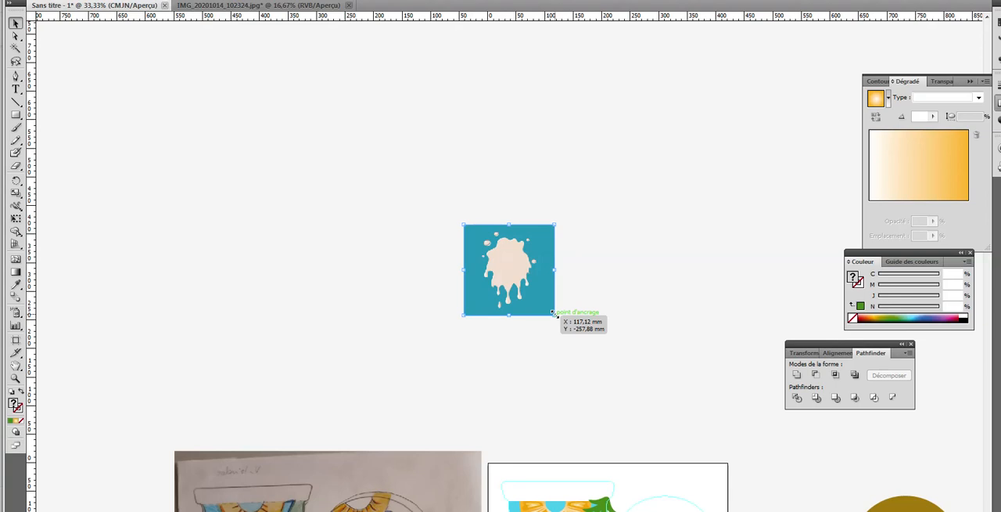
left_click_drag(553, 313, 646, 406)
left_click(549, 141)
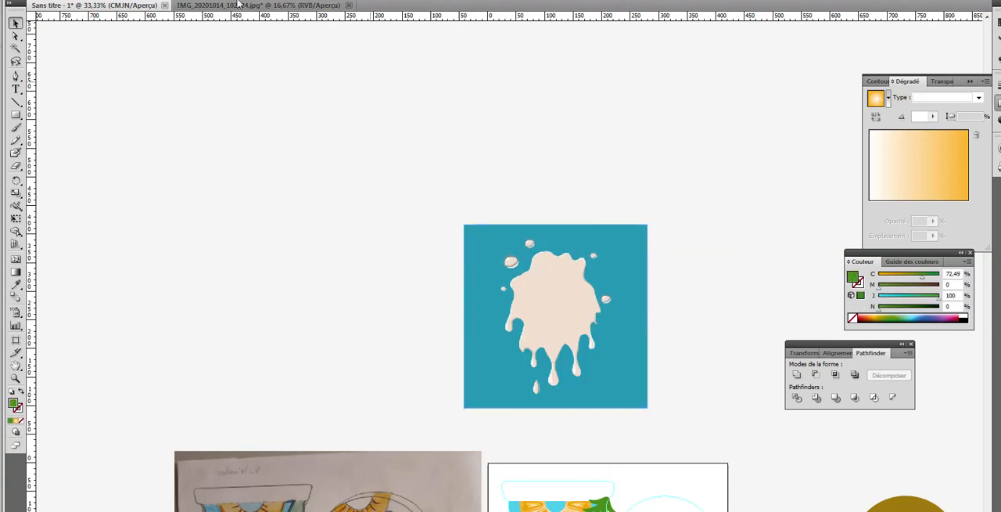
Step: Set the default Live Trace options to Couleur mode with a maximum of 2 colours
left_click(108, 0)
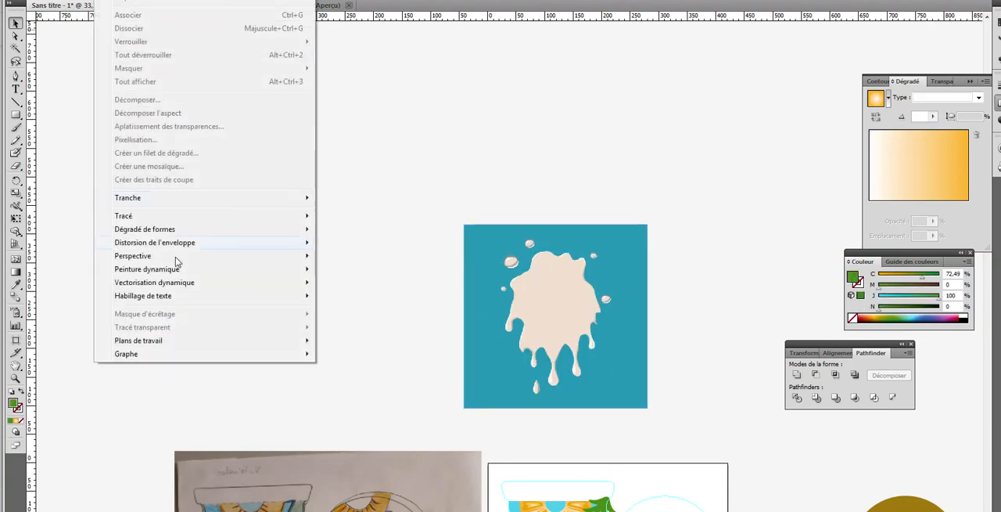
mouse_move(177, 288)
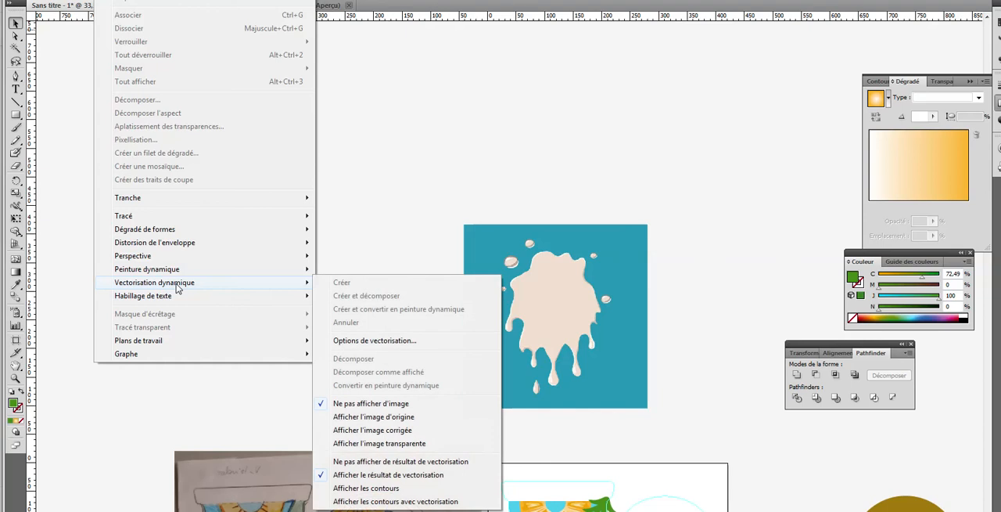
left_click(348, 340)
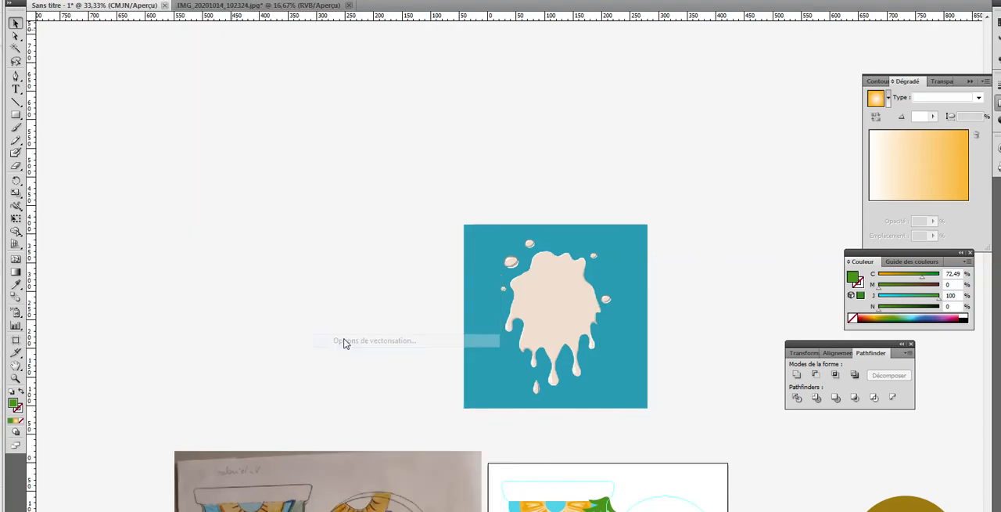
left_click(416, 186)
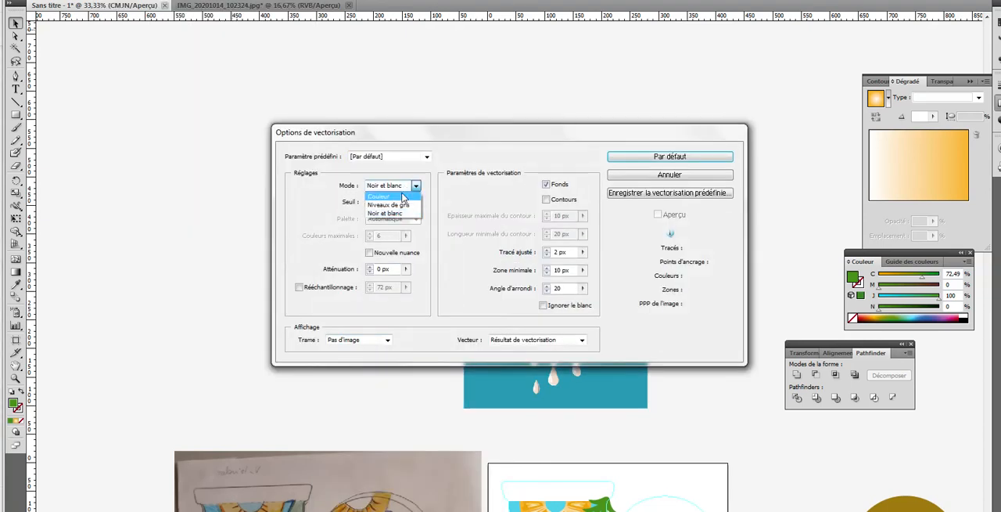
left_click(389, 211)
left_click(370, 239)
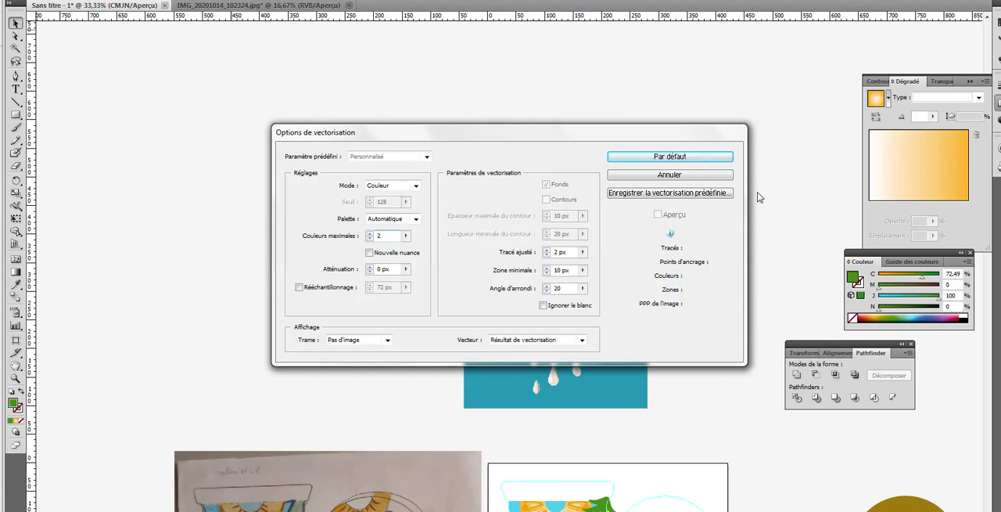
key("Return")
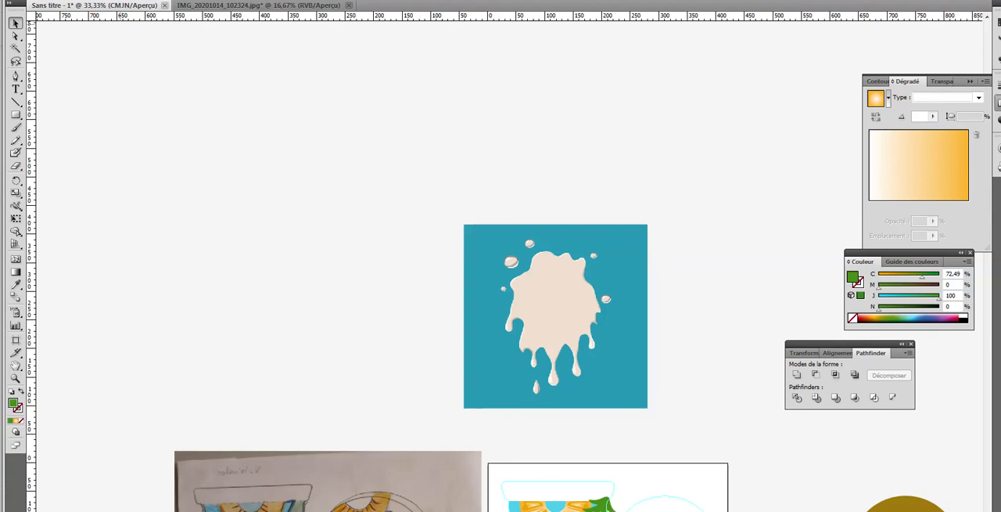
Step: Save the two-colour tracing settings as a preset under the suggested name and close the tracing options
left_click(107, 0)
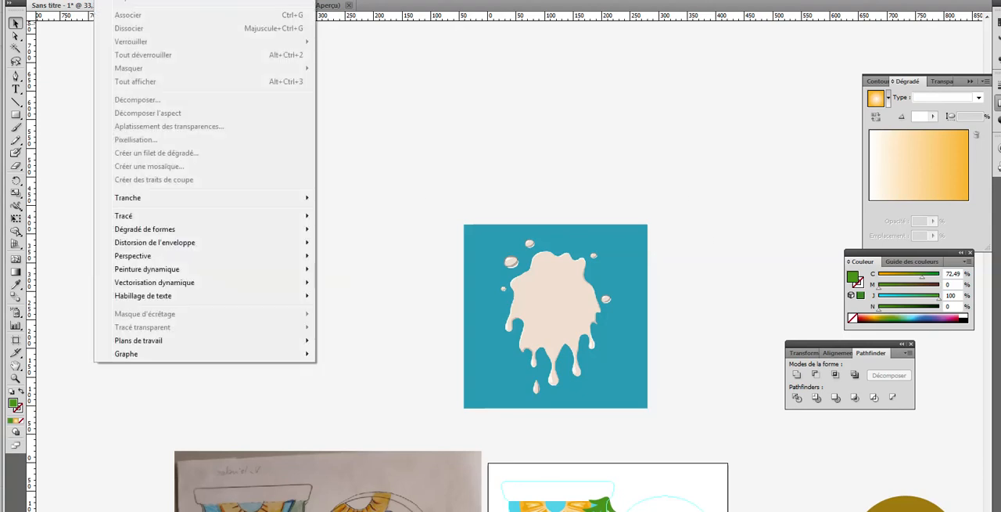
mouse_move(181, 290)
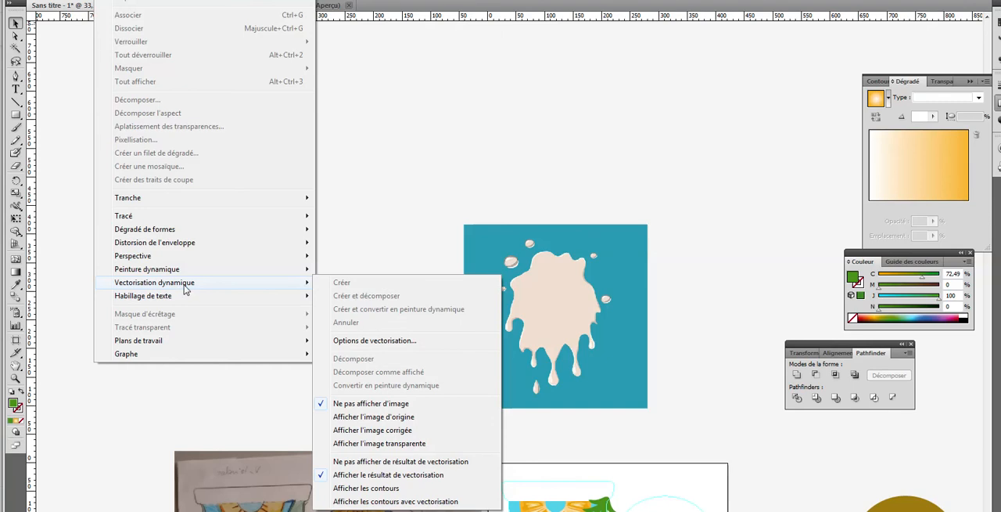
left_click(357, 341)
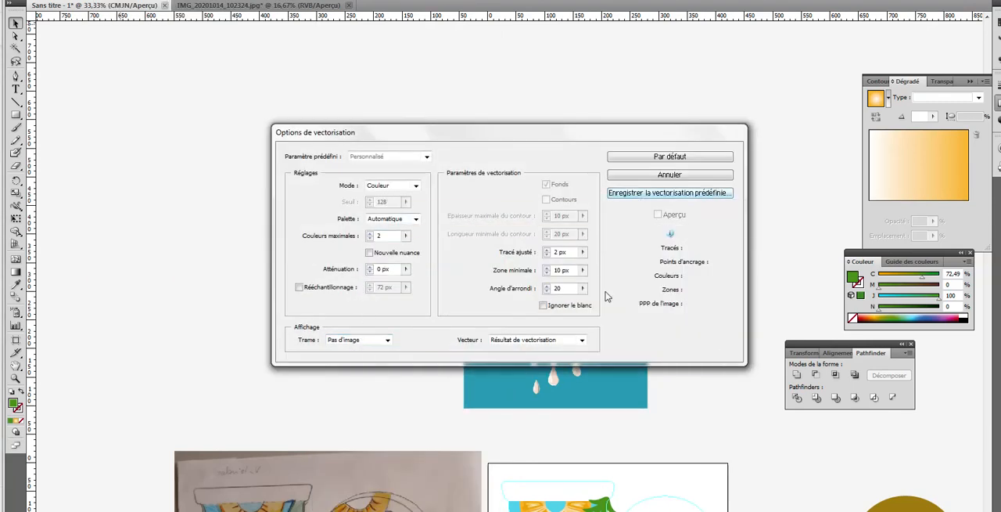
left_click(664, 195)
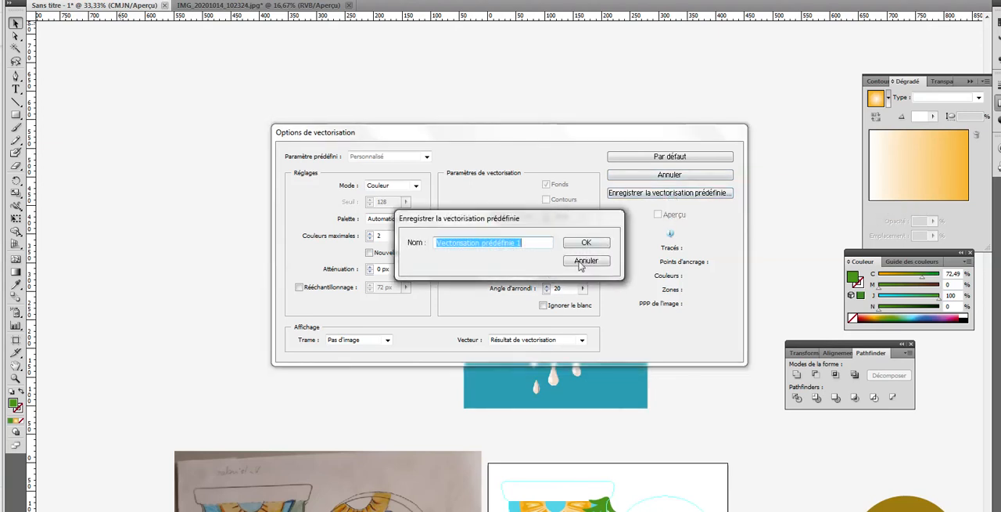
left_click(586, 263)
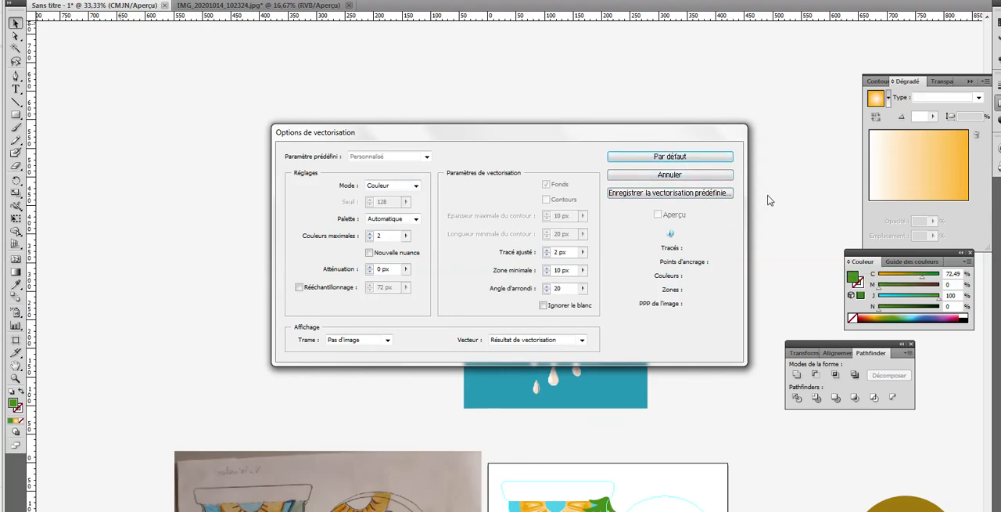
left_click(685, 193)
left_click(580, 245)
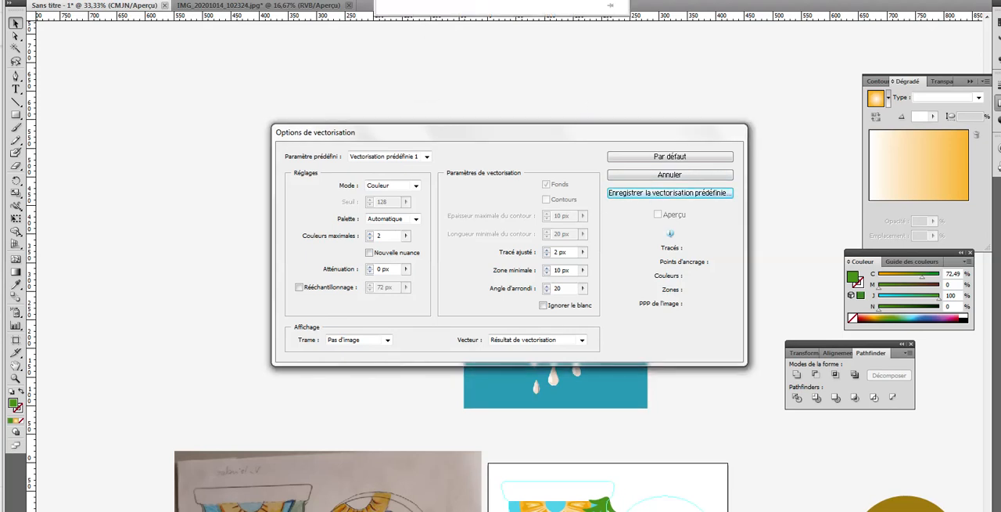
key("Escape")
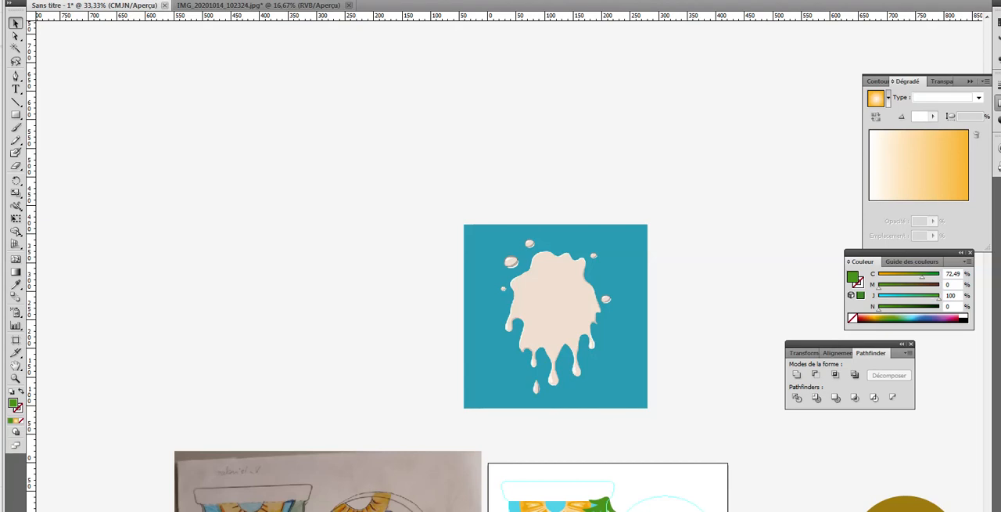
left_click(118, 3)
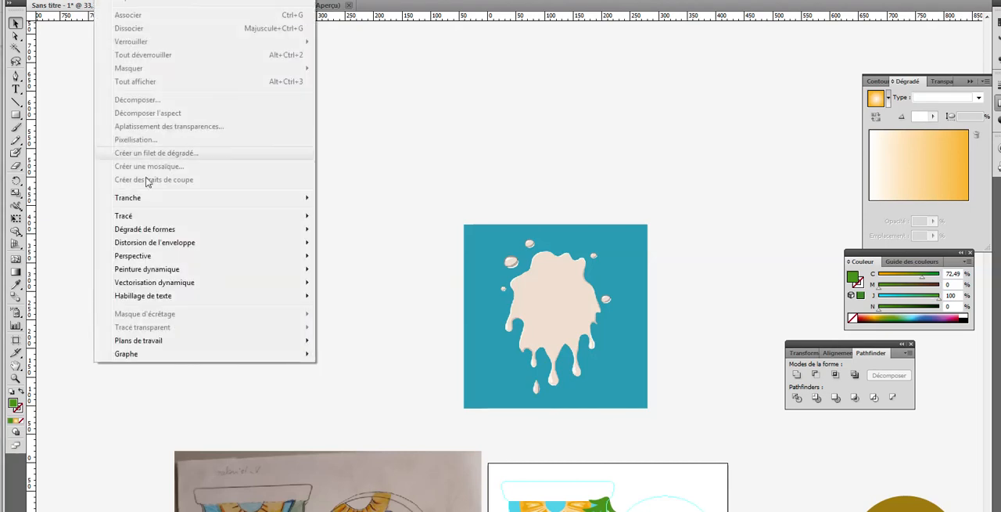
mouse_move(164, 288)
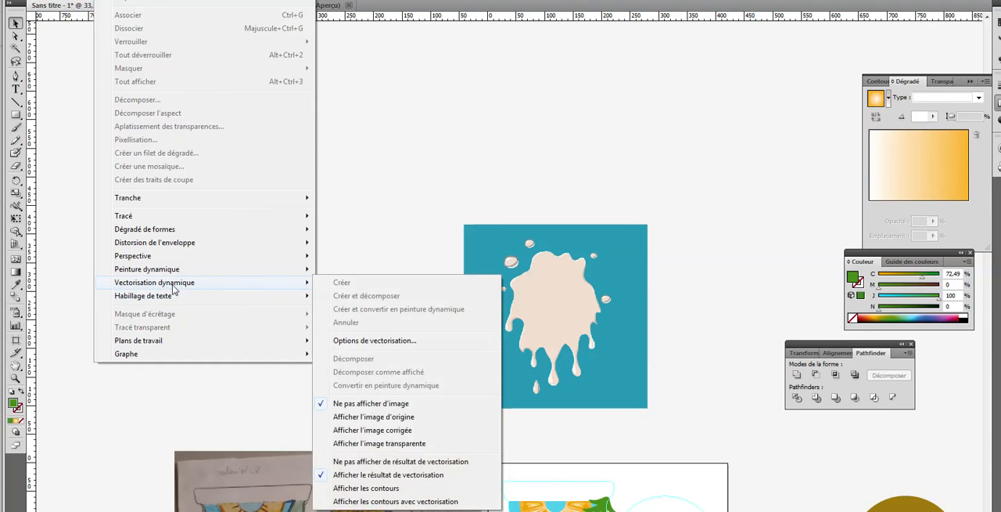
left_click(433, 201)
left_click_drag(441, 201, 657, 368)
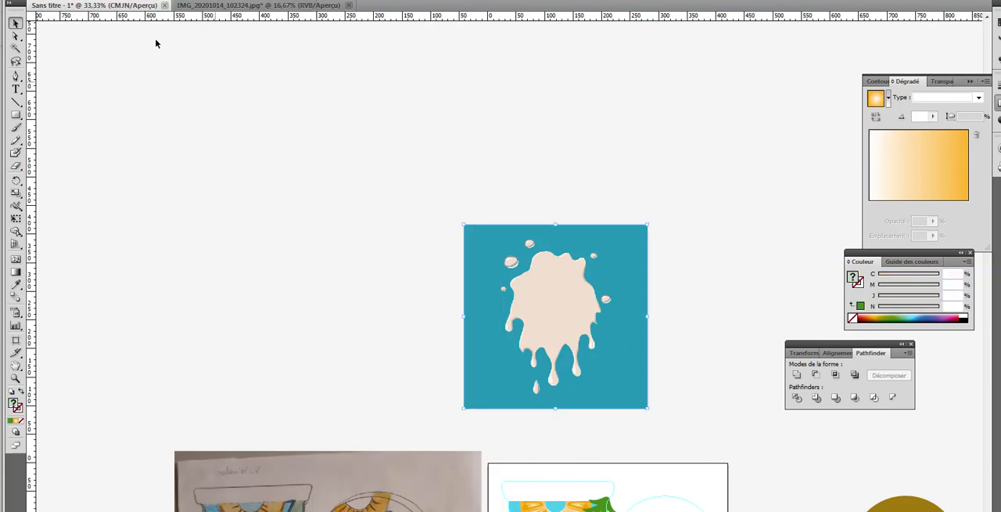
left_click(106, 1)
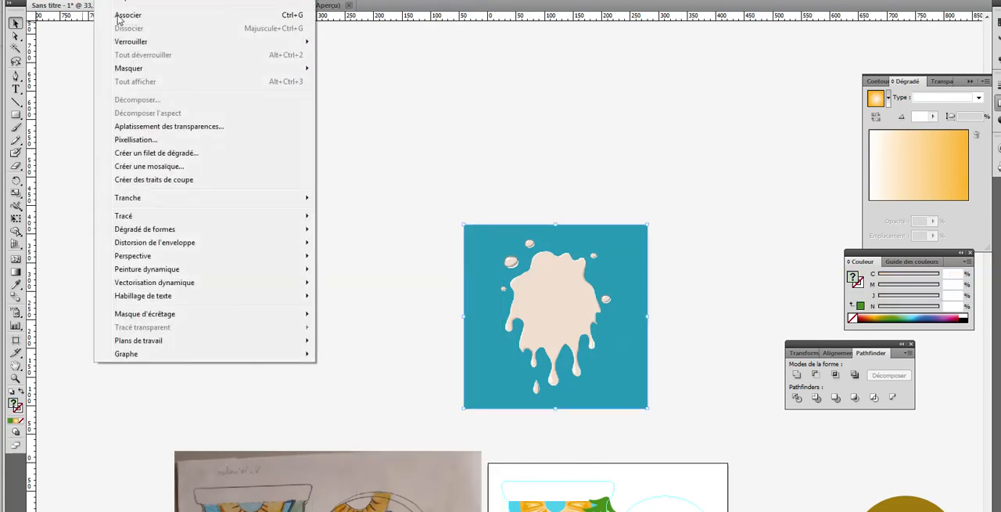
left_click(417, 103)
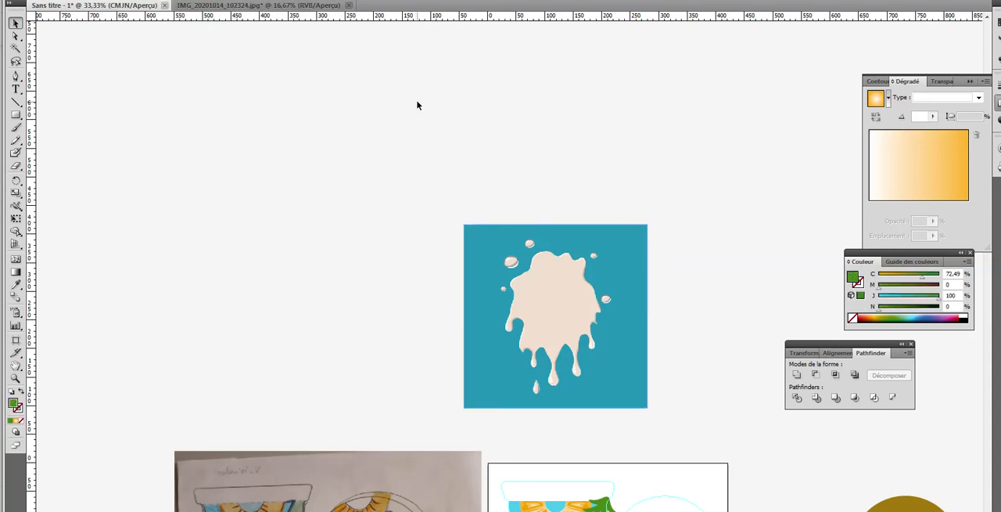
Step: Move the milk stain image up and to the left, trace it with Créer et décomposer, and deselect it
left_click_drag(569, 319, 364, 238)
left_click(107, 0)
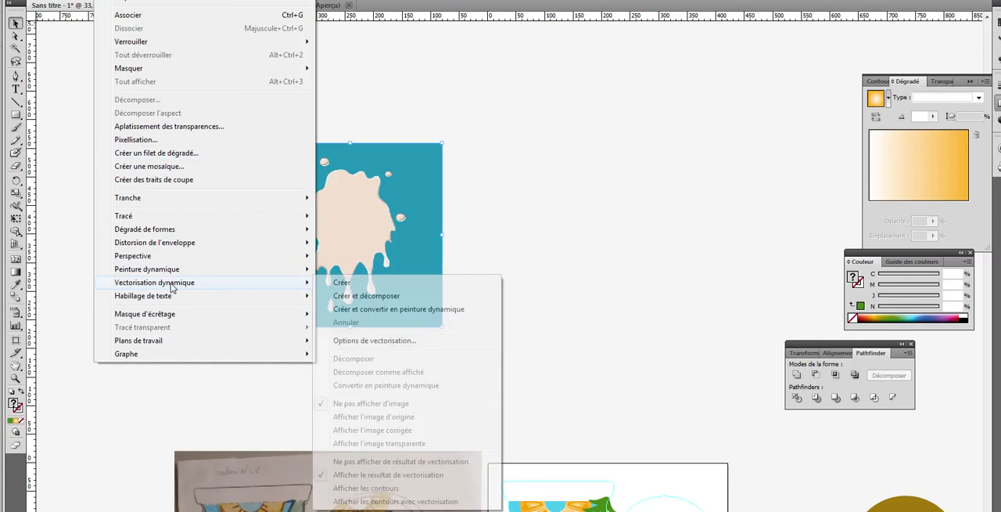
left_click(343, 296)
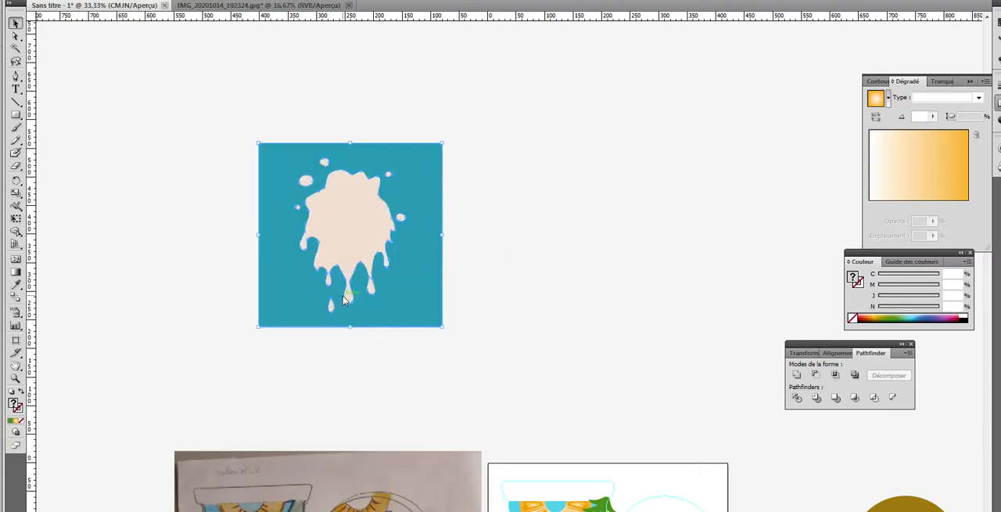
left_click(406, 87)
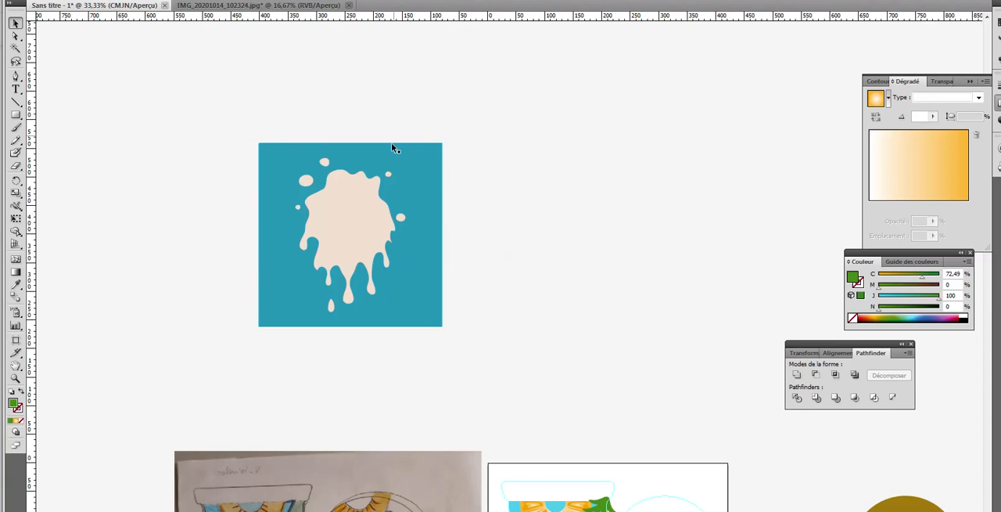
Step: Delete the teal background square from the traced milk stain with the Direct Selection tool
left_click(15, 35)
left_click(265, 148)
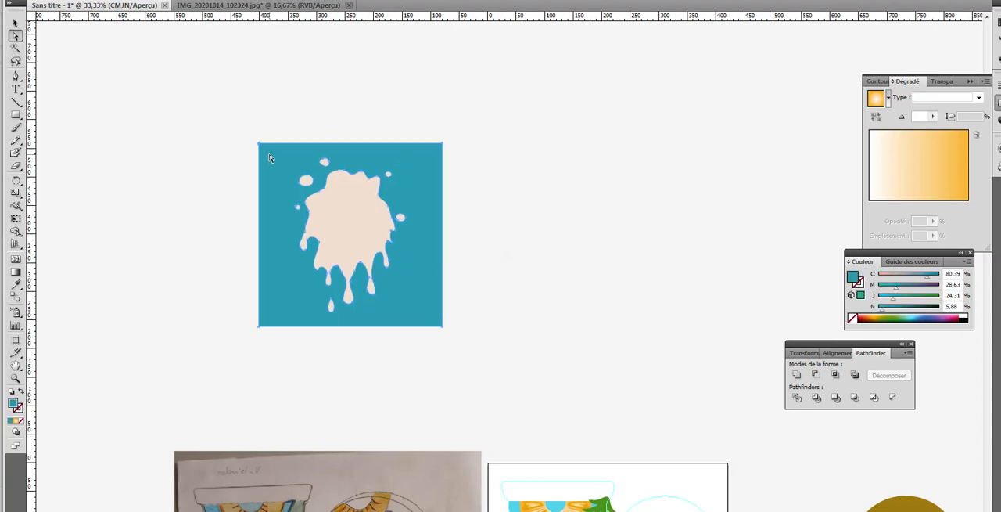
key("Delete")
Step: Select only the main milk splash shape and move it sideways, away from its small droplets
left_click(351, 235)
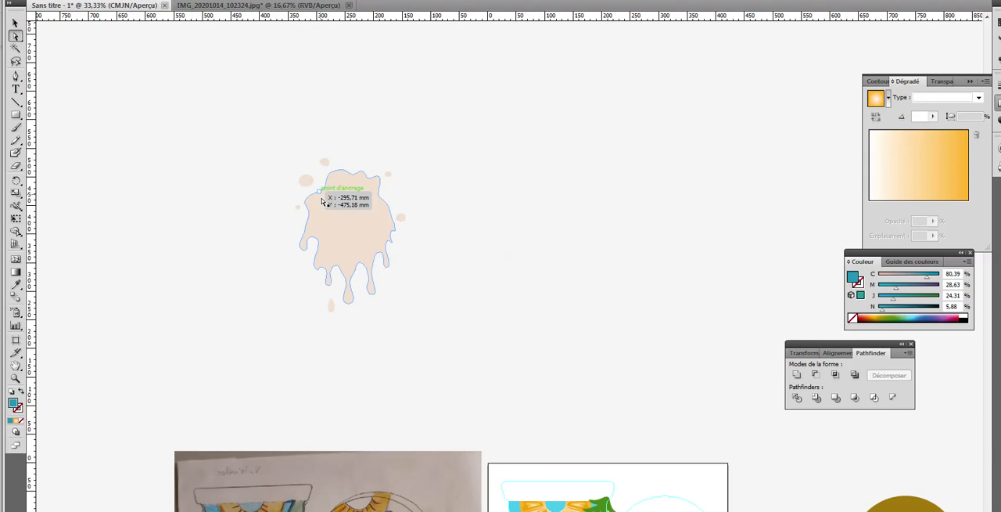
left_click(352, 236)
left_click_drag(275, 147, 449, 347)
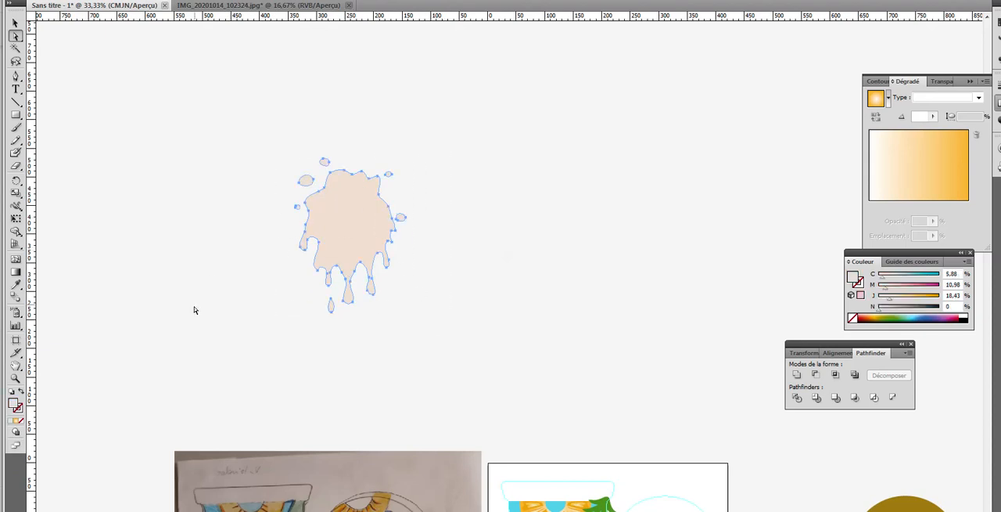
left_click(297, 238)
left_click_drag(339, 226, 486, 231)
Step: Set the main splash's fill to white with C, M, J and N all at 0
double_click(14, 403)
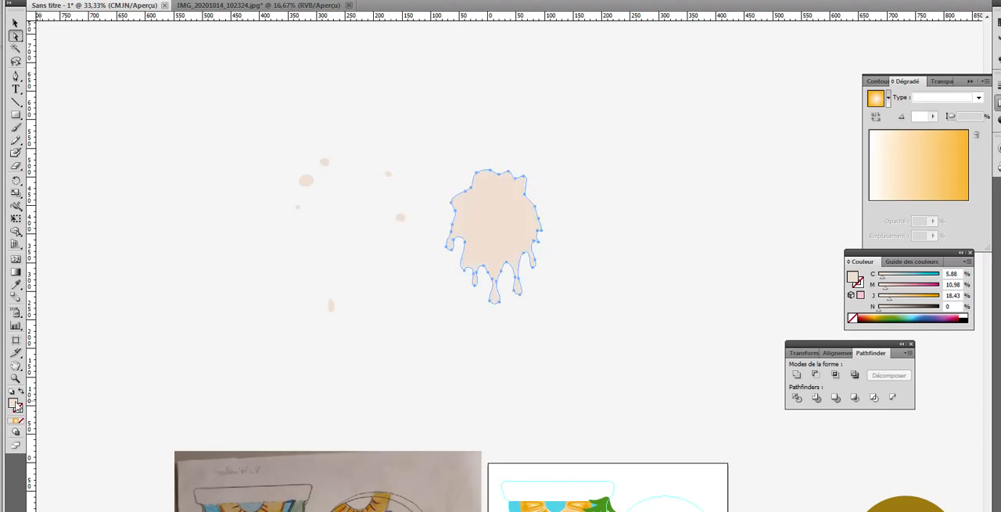
left_click_drag(388, 190, 356, 172)
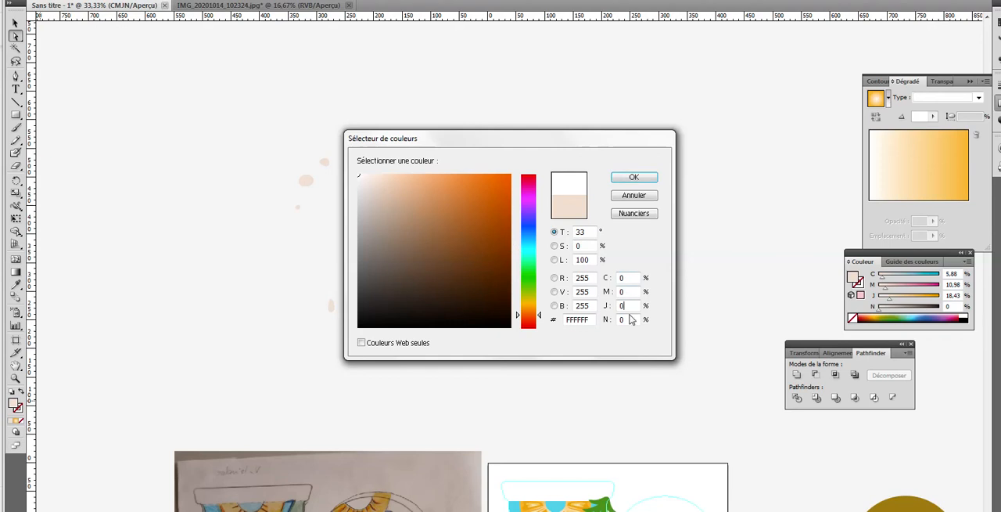
left_click(632, 178)
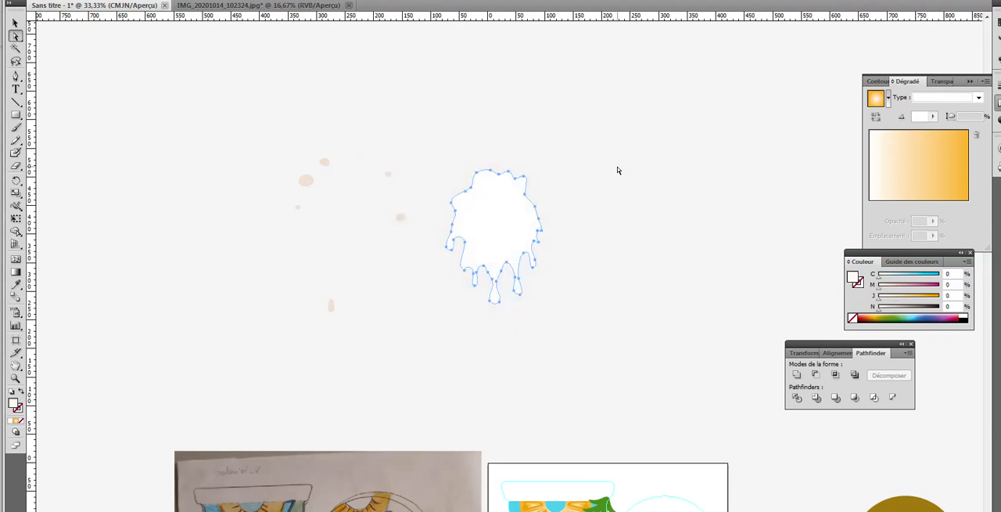
Step: Move the white splash down onto the upper part of the yogurt pot so that its drips overlap the pineapple slice
left_click_drag(512, 239, 498, 363)
scroll(563, 330, "down", 2)
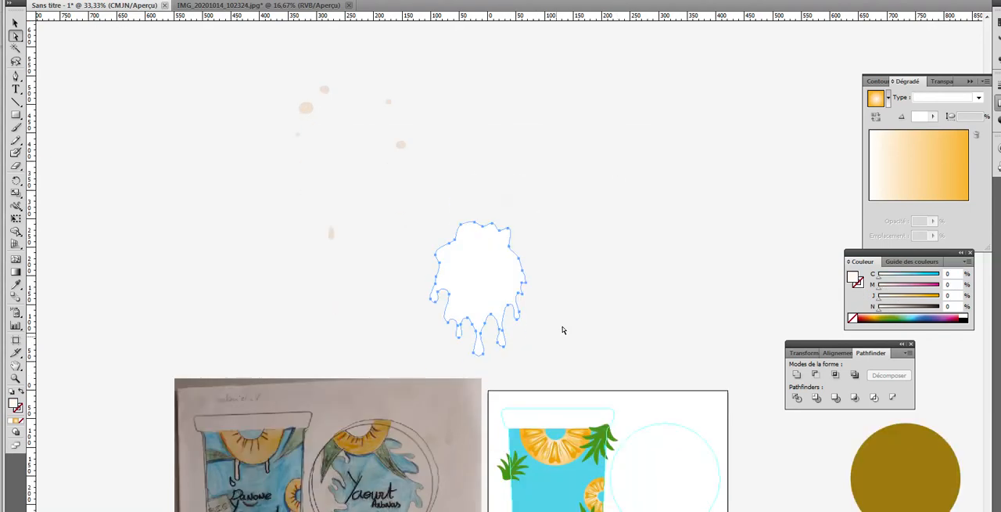
scroll(562, 330, "down", 4)
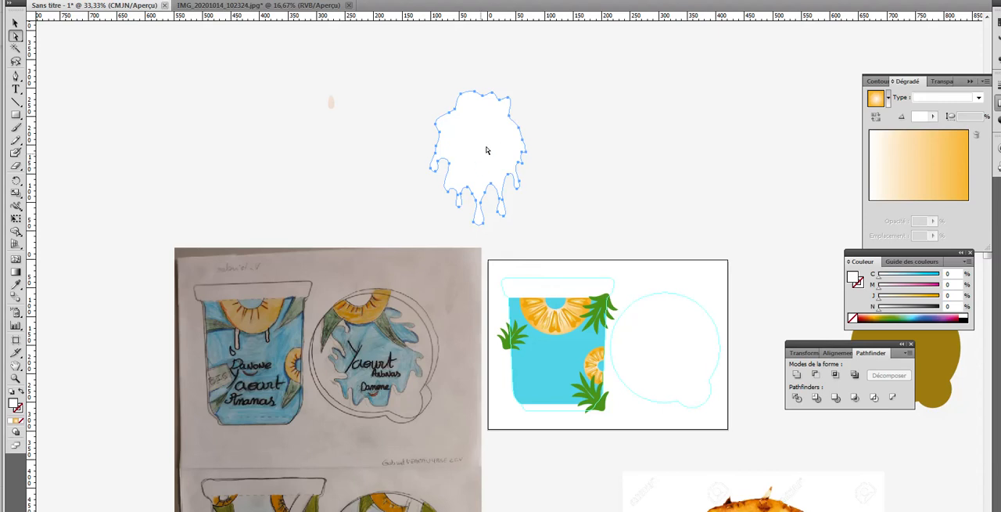
left_click_drag(495, 144, 574, 267)
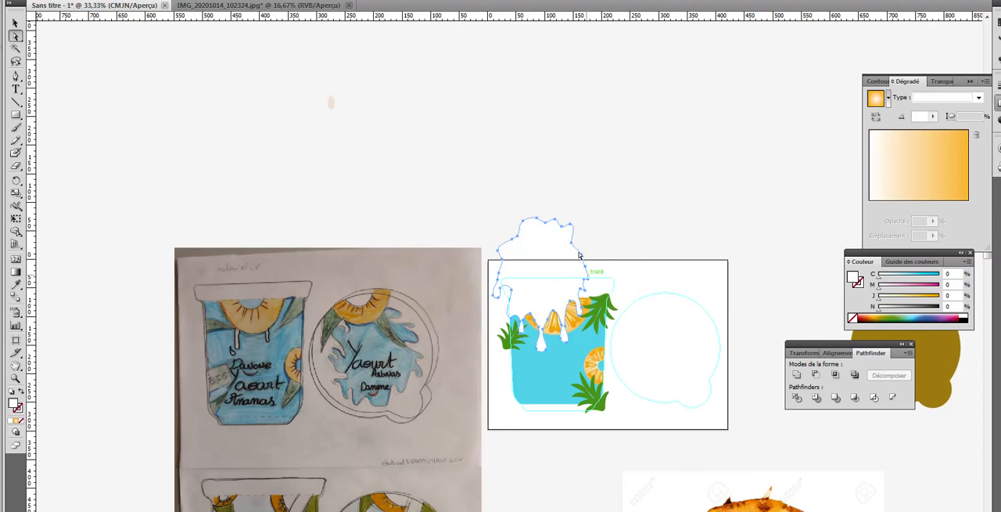
Step: Stretch the white splash horizontally on both sides until it extends beyond the pot's width
left_click(15, 22)
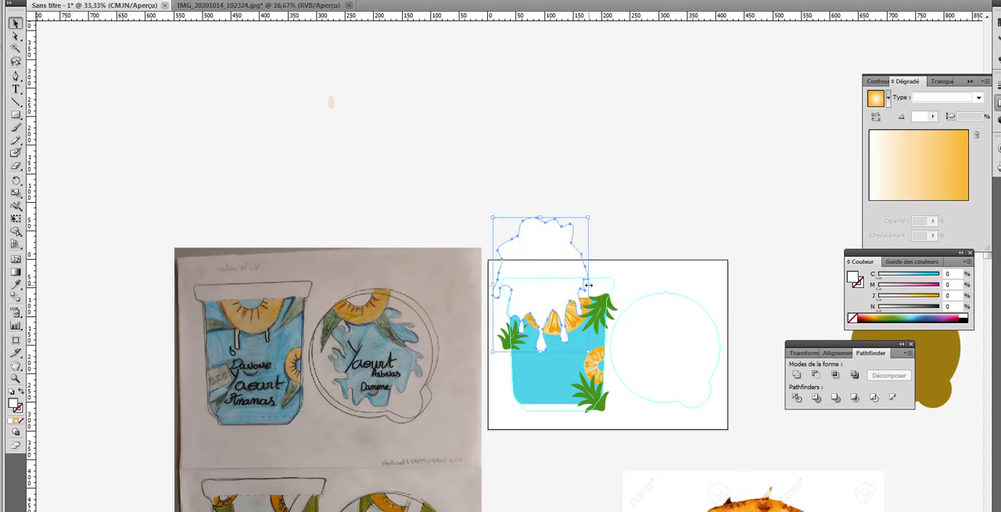
left_click_drag(589, 285, 624, 292)
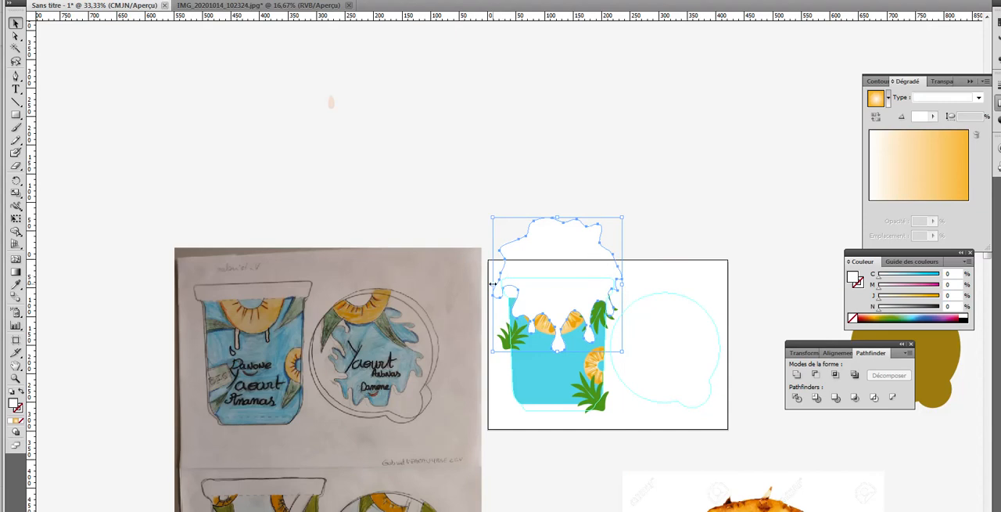
left_click_drag(493, 283, 486, 283)
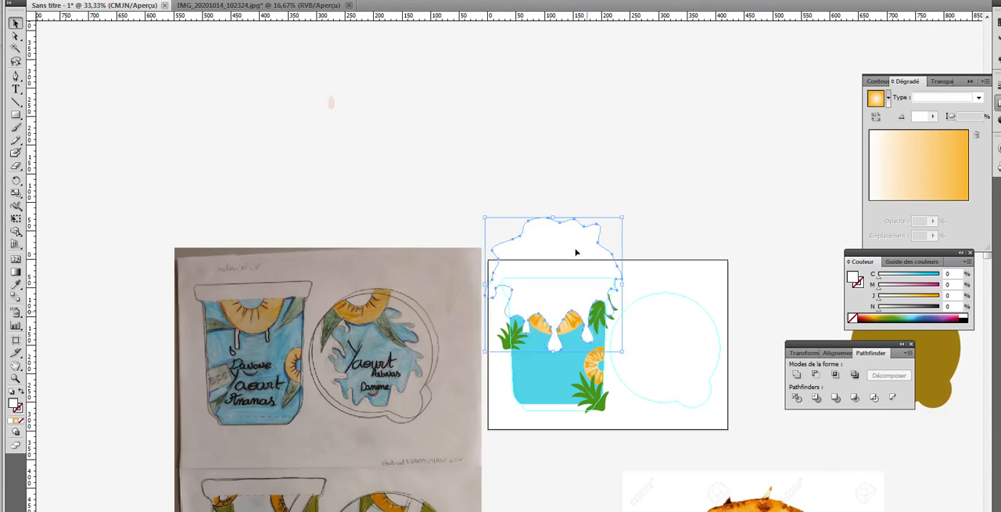
Step: Try to send the white splash shape alone to the back with Arrière-plan
left_click(141, 2)
mouse_move(143, 3)
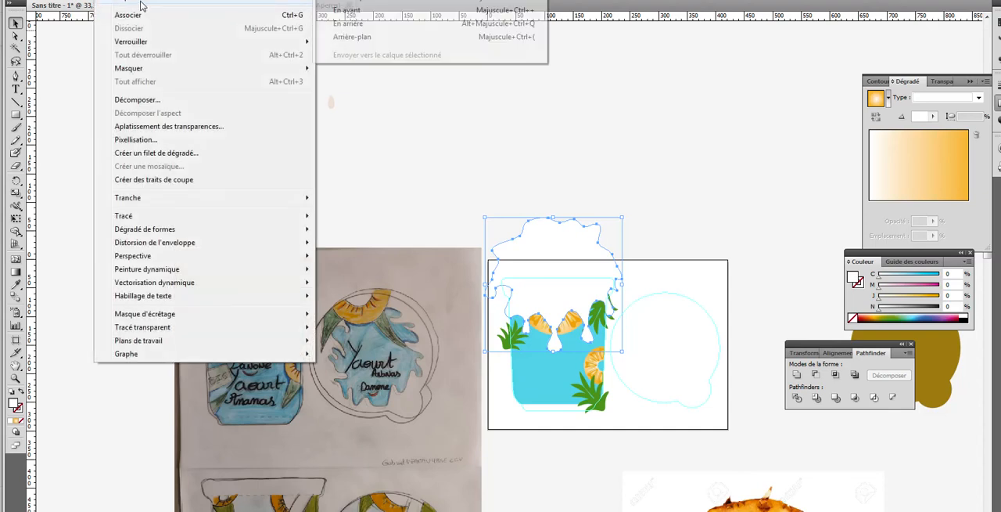
left_click(359, 37)
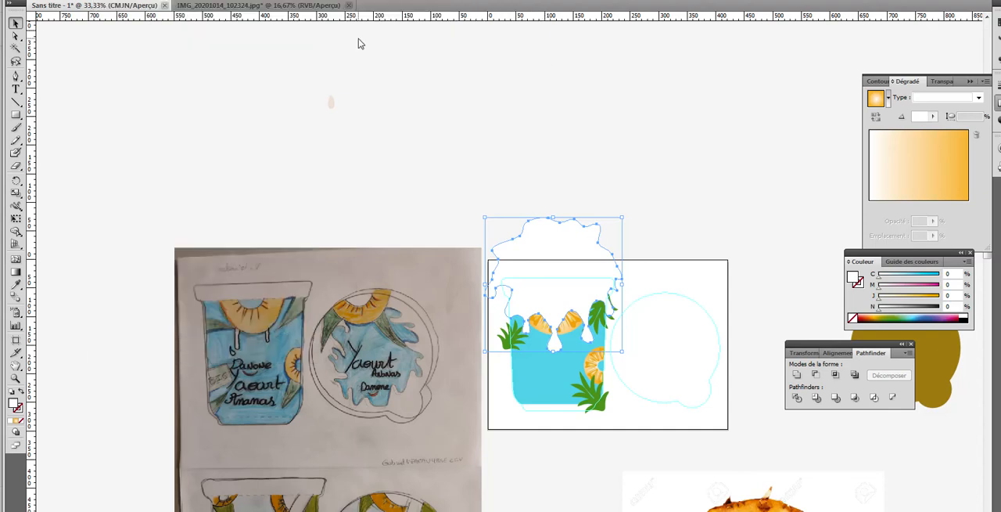
left_click(450, 103)
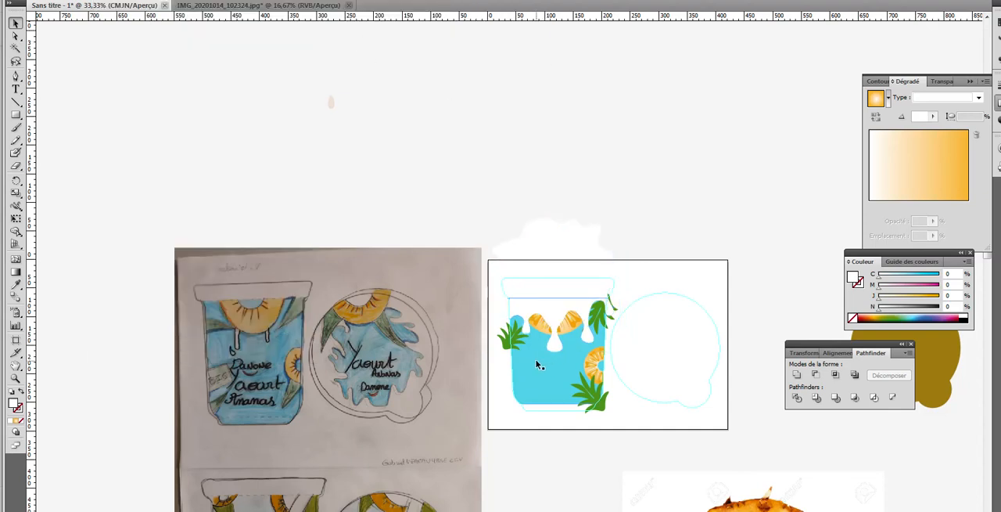
Step: Send the whole traced group, splash and droplets together, to the back with Arrière-plan, then deselect it
left_click(554, 258)
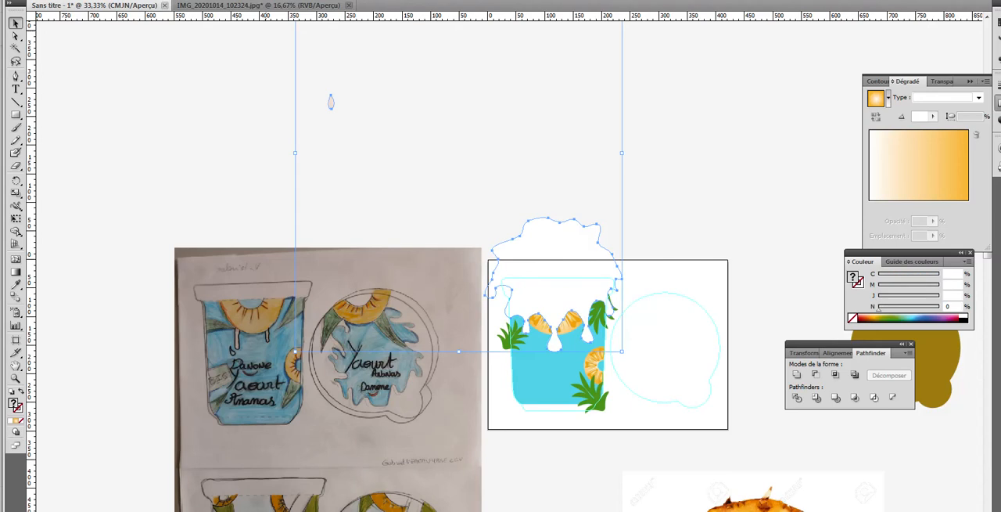
left_click(107, 0)
mouse_move(123, 1)
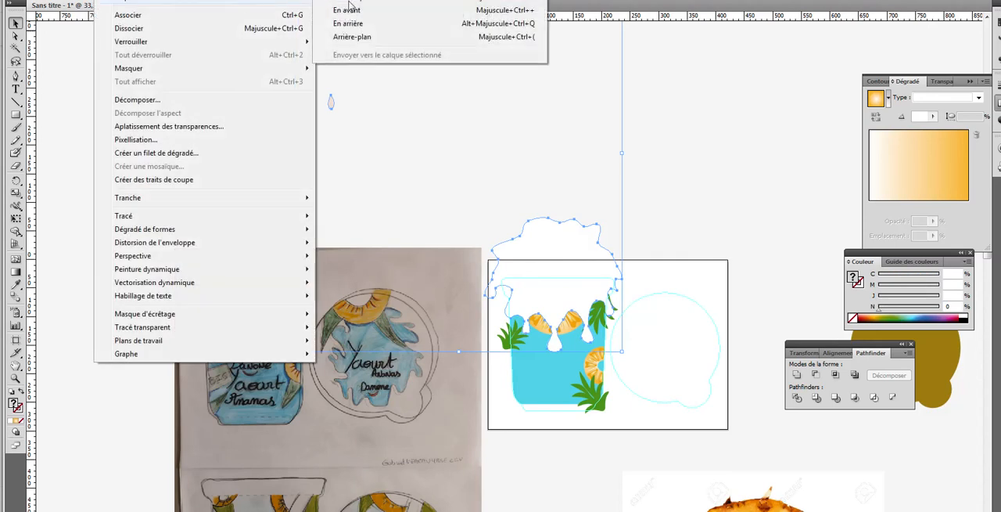
left_click(356, 36)
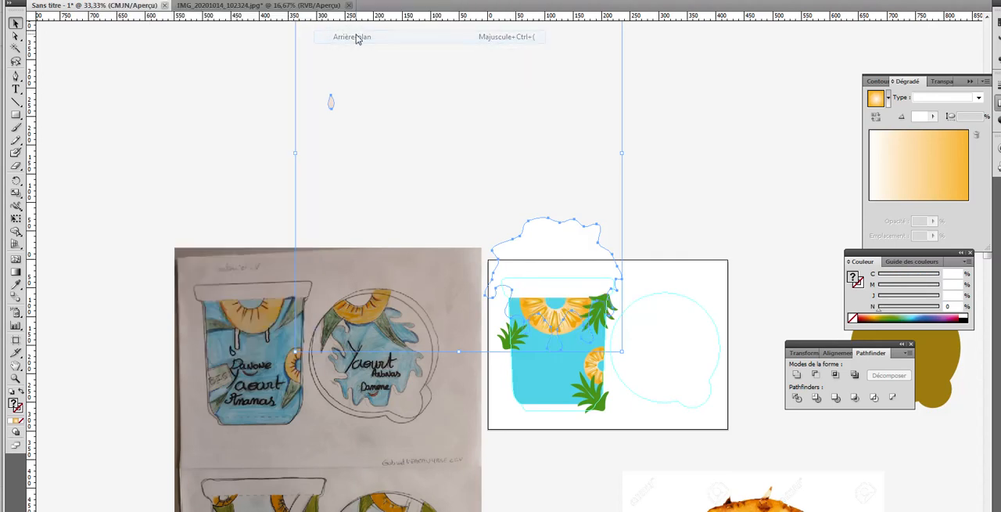
left_click(719, 137)
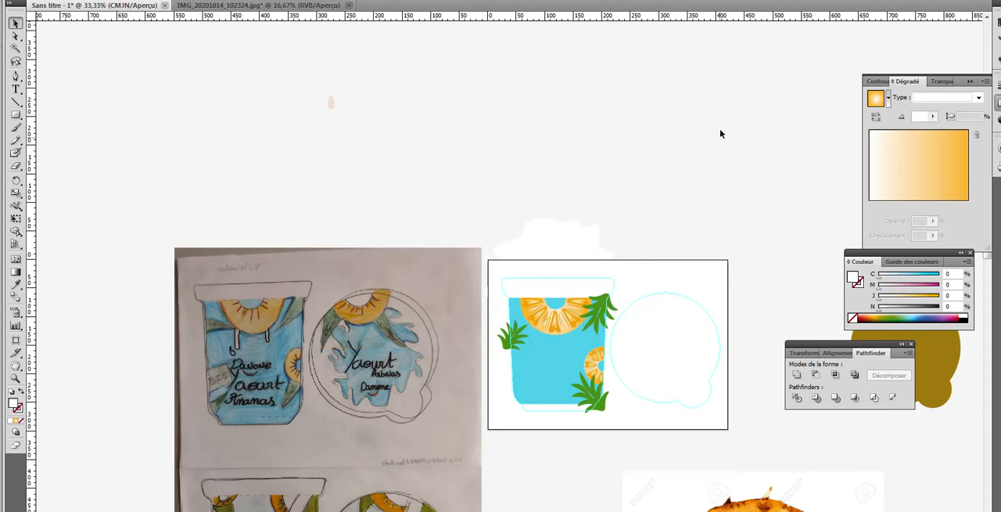
Step: Send the pot's cyan body shape to the back, behind the white splash
left_click(551, 363)
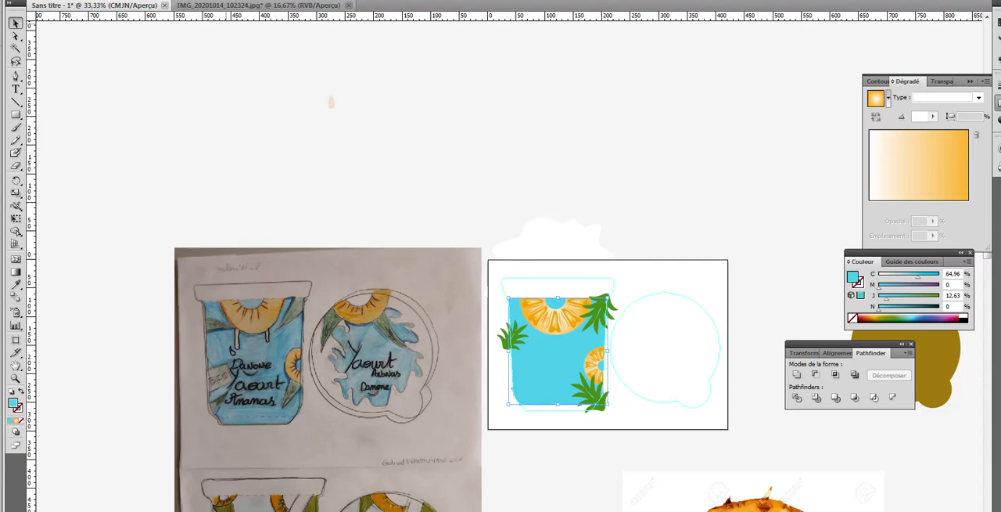
left_click(124, 2)
mouse_move(125, 3)
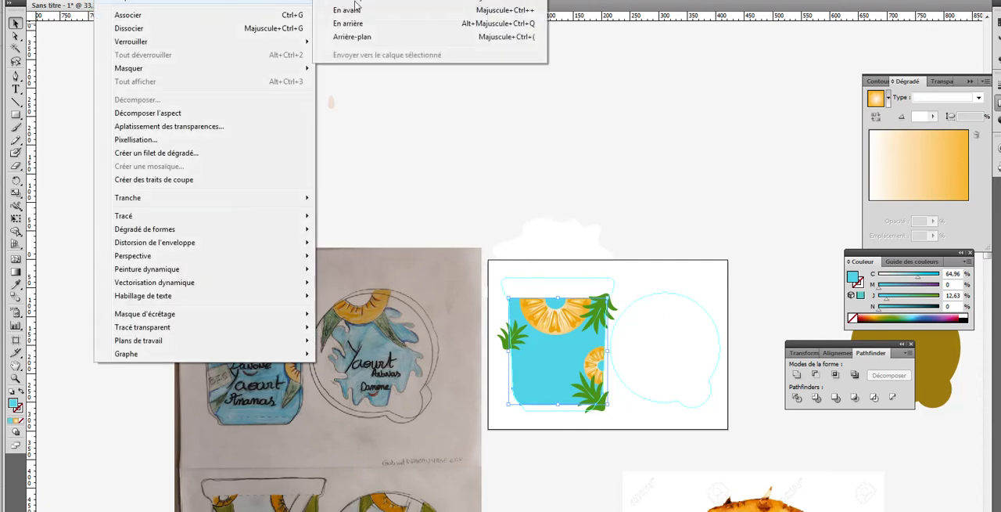
left_click(370, 36)
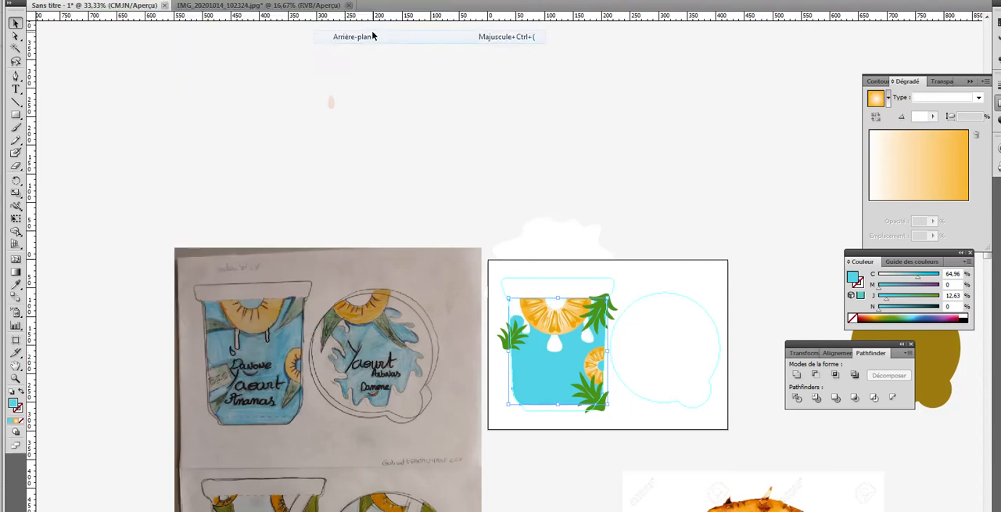
Step: Nudge the splash group slightly down and to the right on the pot, then deselect it
left_click(690, 277)
left_click_drag(566, 242, 566, 243)
left_click(726, 139)
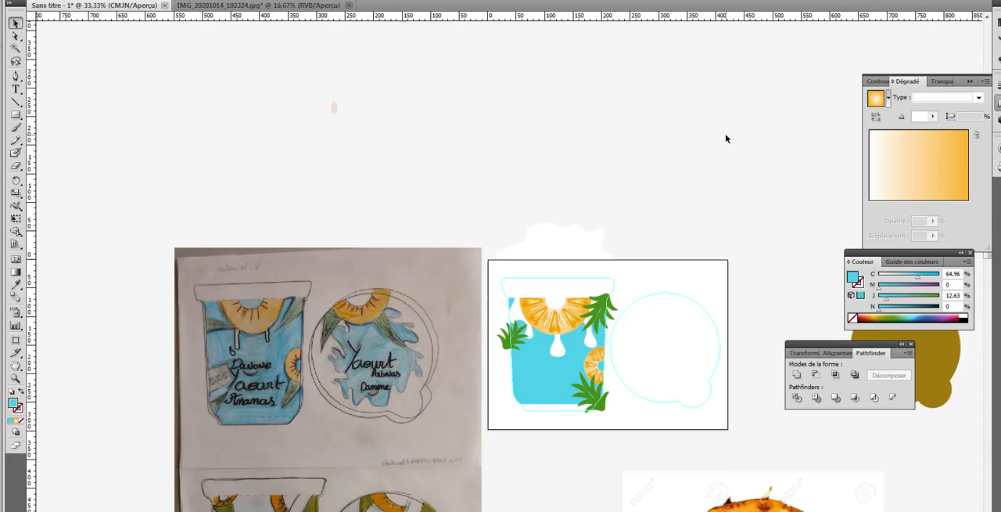
Step: Move the brown lid shape onto the lid outline on the artboard and fill it with the pot's cyan using the Eyedropper
left_click(935, 350)
left_click_drag(936, 351, 695, 356)
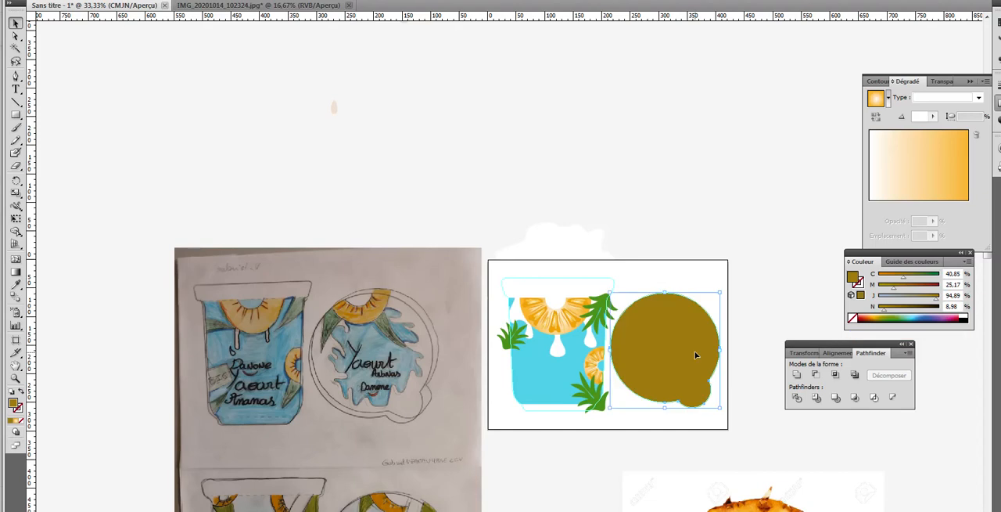
left_click(16, 284)
left_click(543, 378)
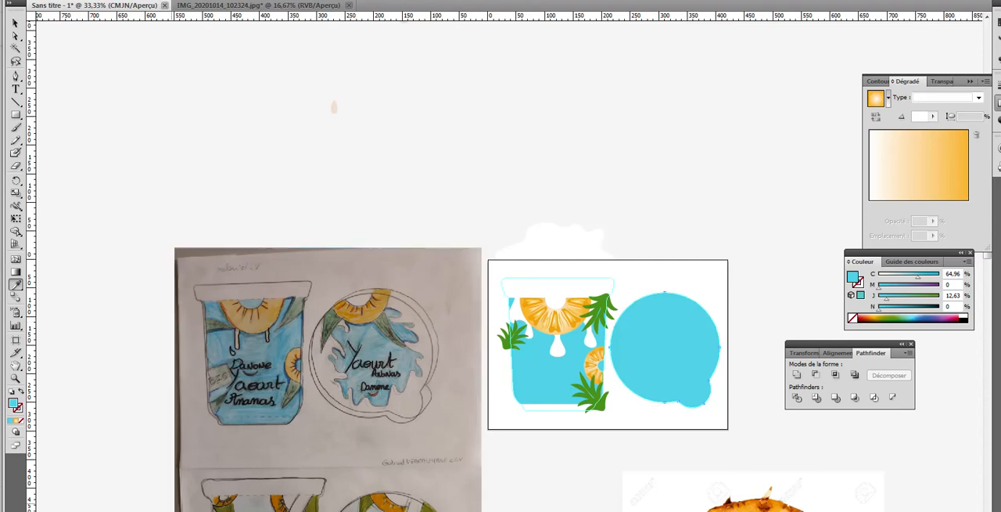
Step: Switch to the browser's "tache lait" image results, copy the milk splash picture on the orange background, and return to Illustrator
mouse_move(138, 508)
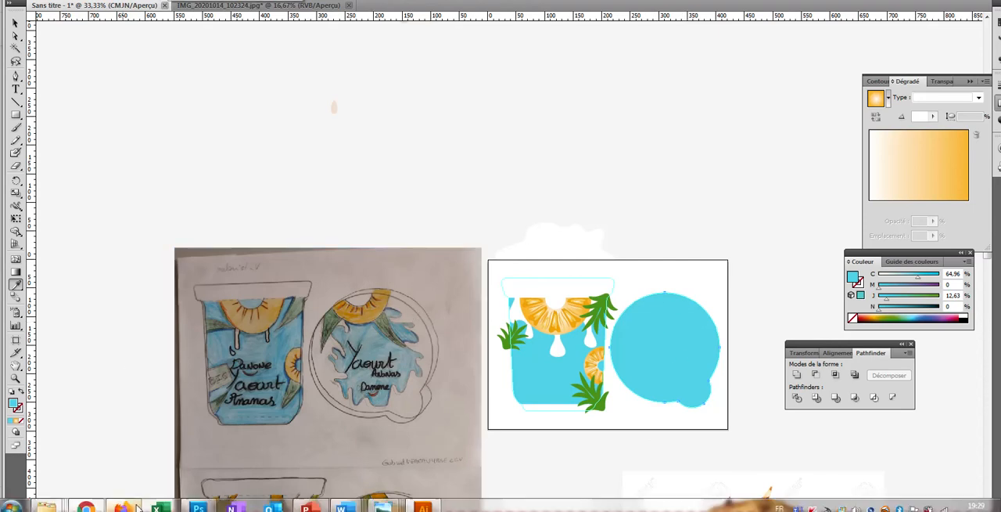
left_click(90, 506)
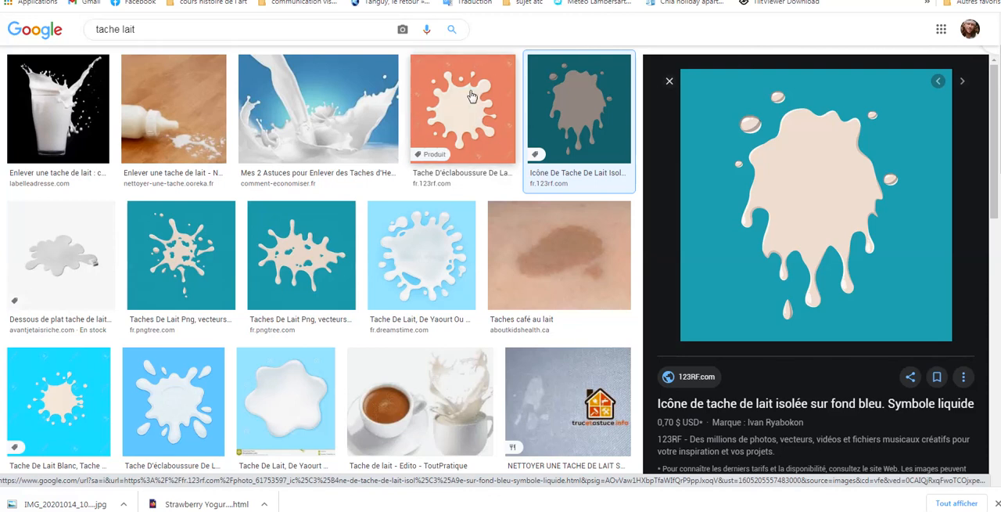
left_click(466, 126)
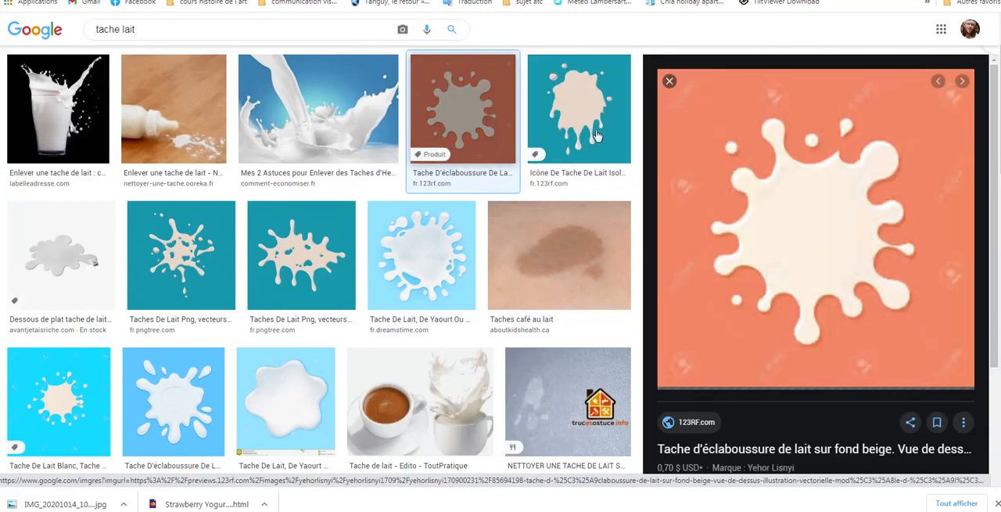
right_click(831, 246)
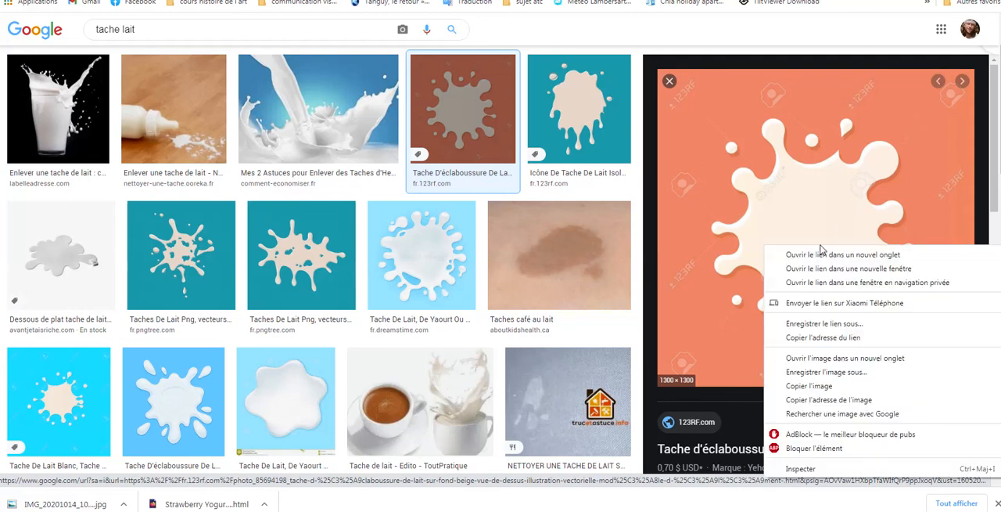
left_click(829, 386)
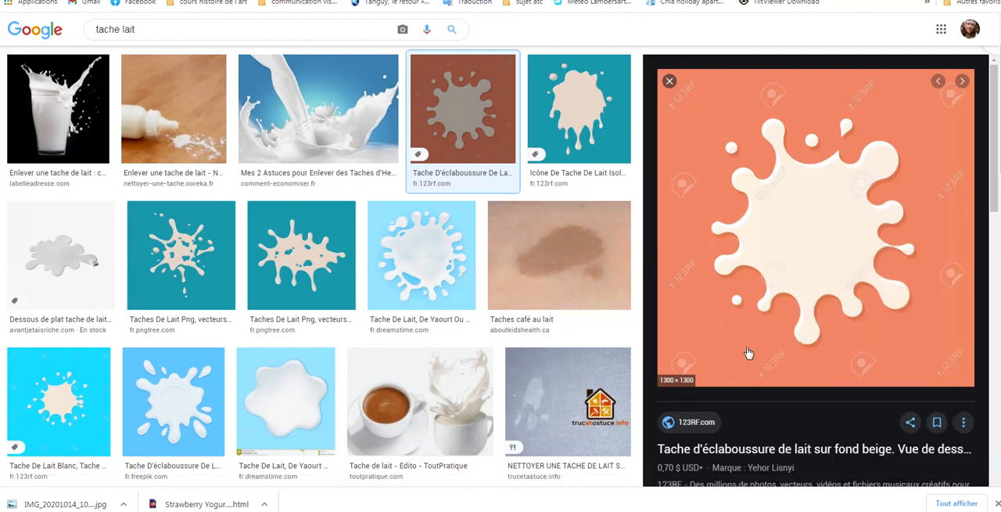
left_click(424, 505)
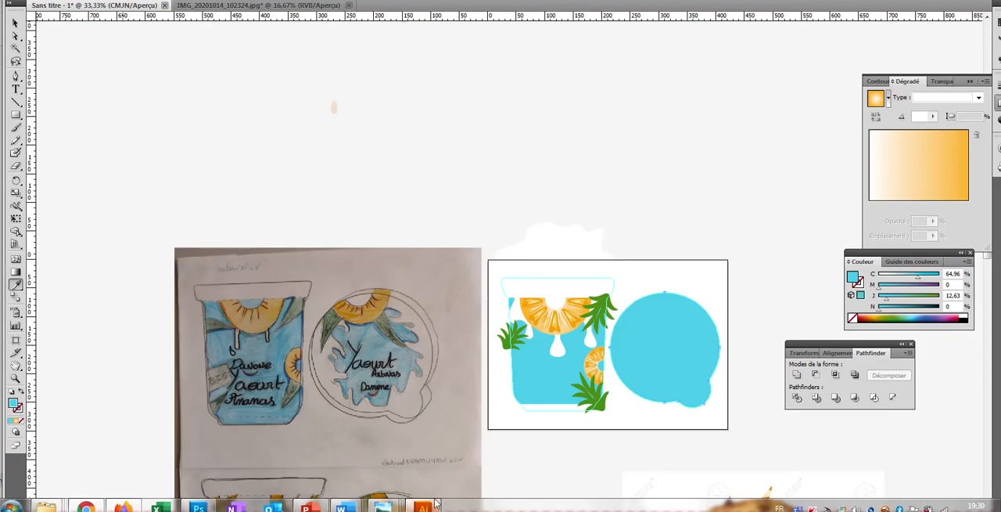
Step: Delete all the stray beige milk droplets scattered on the pasteboard above the sketch photo
left_click(15, 23)
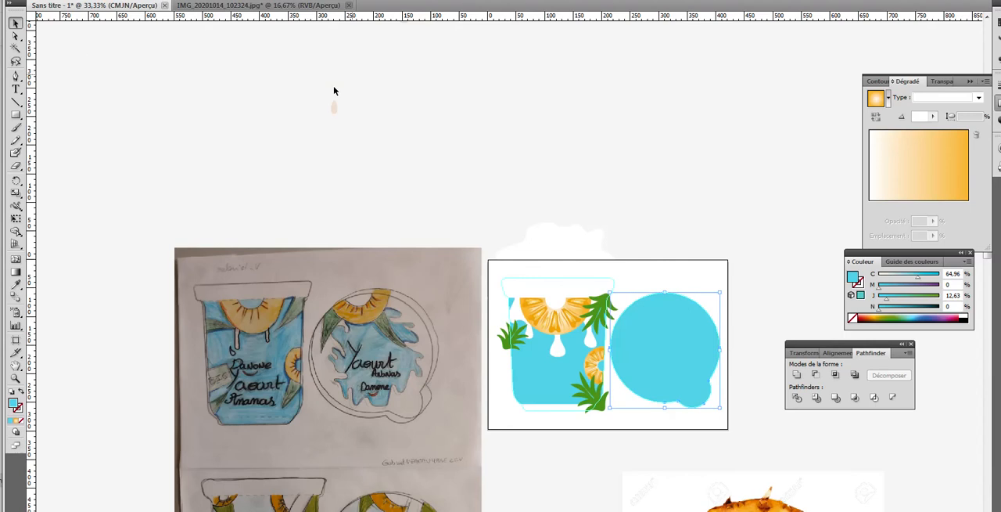
left_click(15, 36)
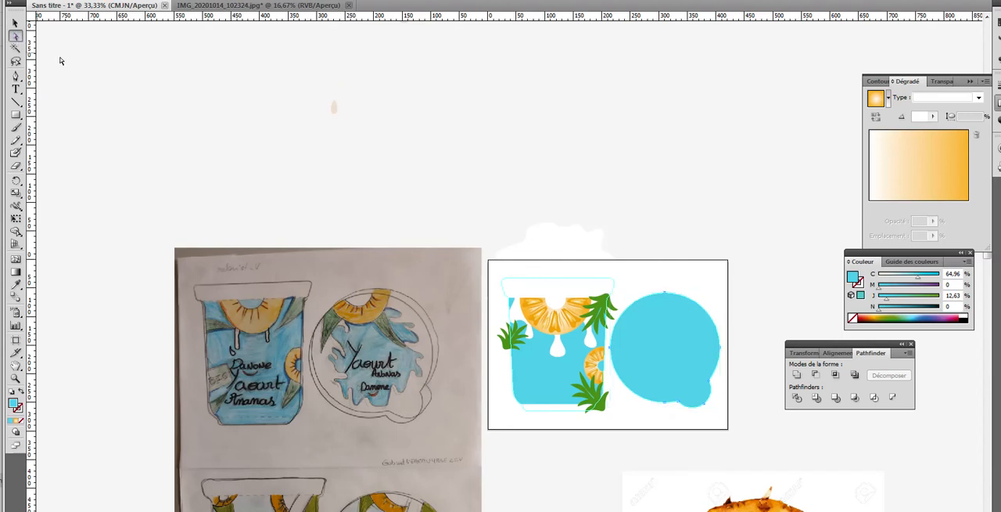
scroll(537, 193, "up", 5)
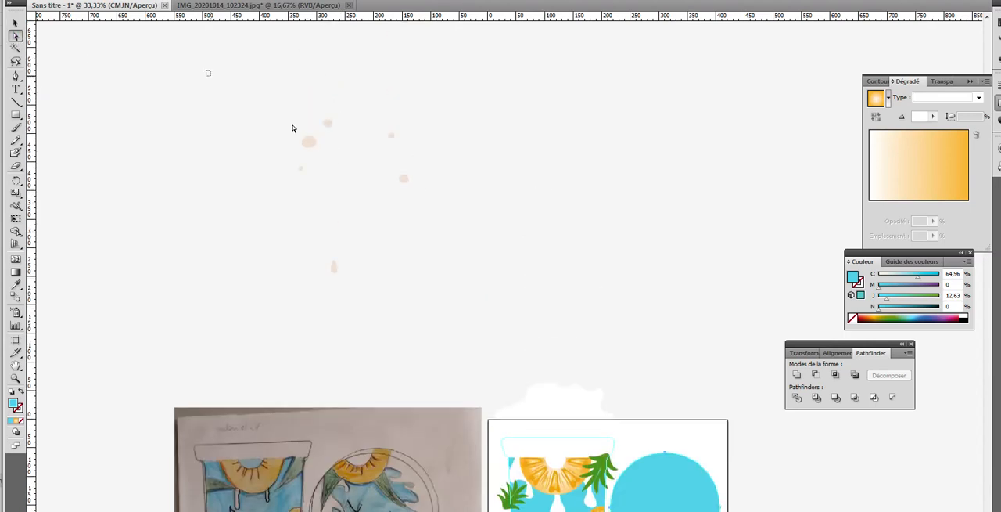
left_click_drag(207, 70, 554, 325)
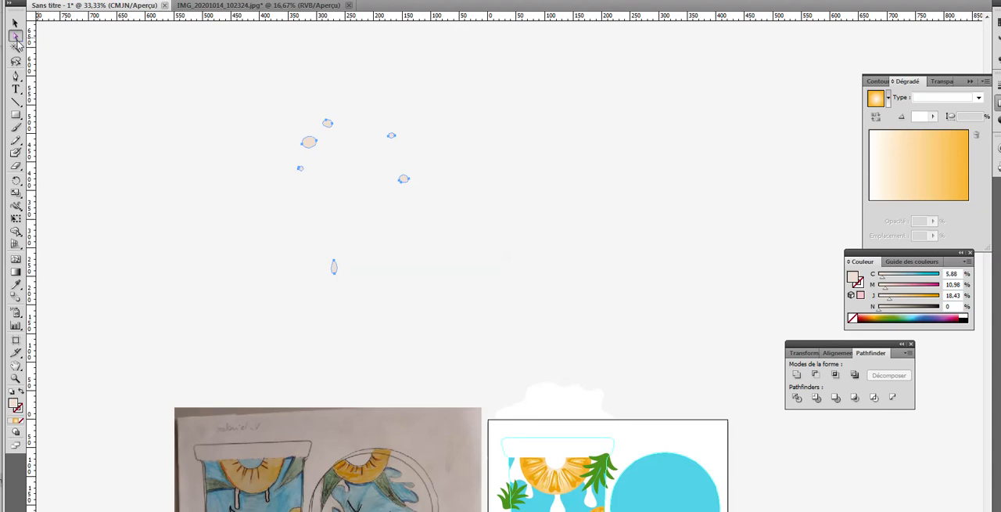
key("Delete")
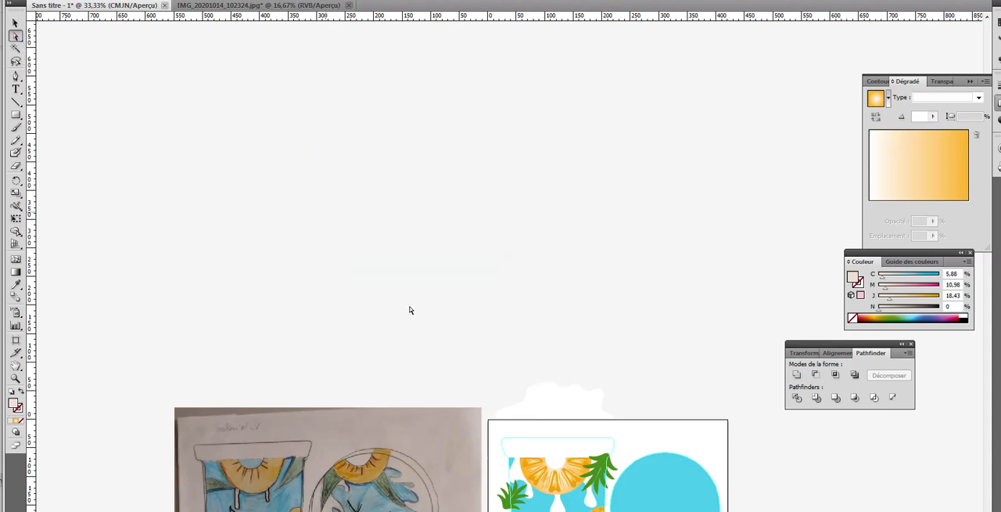
Step: Paste the copied milk splash picture with the orange background and place it on the empty pasteboard above the sketch
left_click(547, 401)
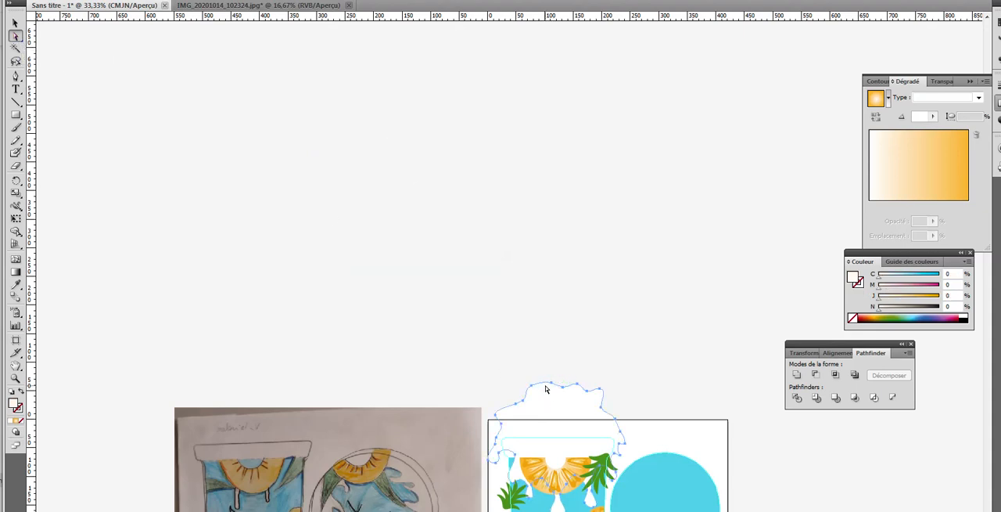
scroll(625, 353, "down", 2)
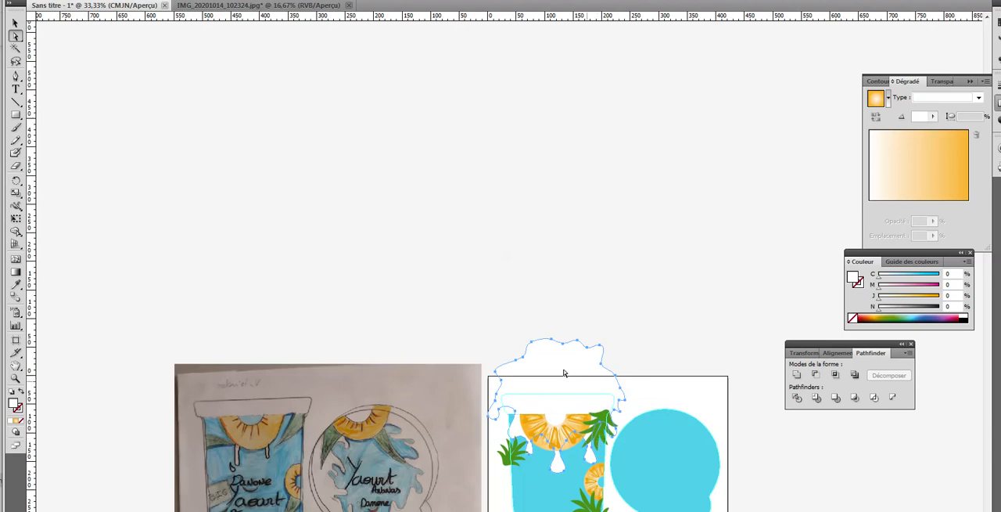
left_click(421, 184)
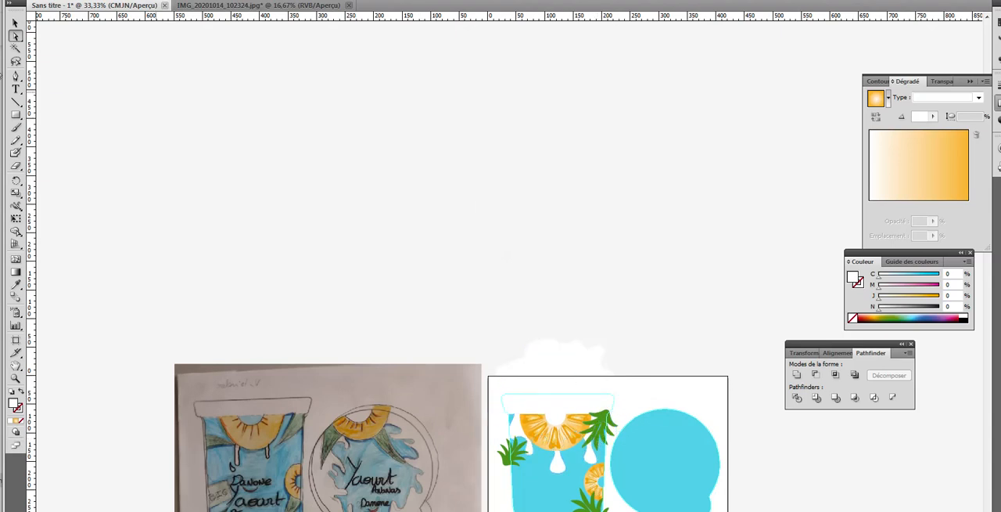
left_click(75, 1)
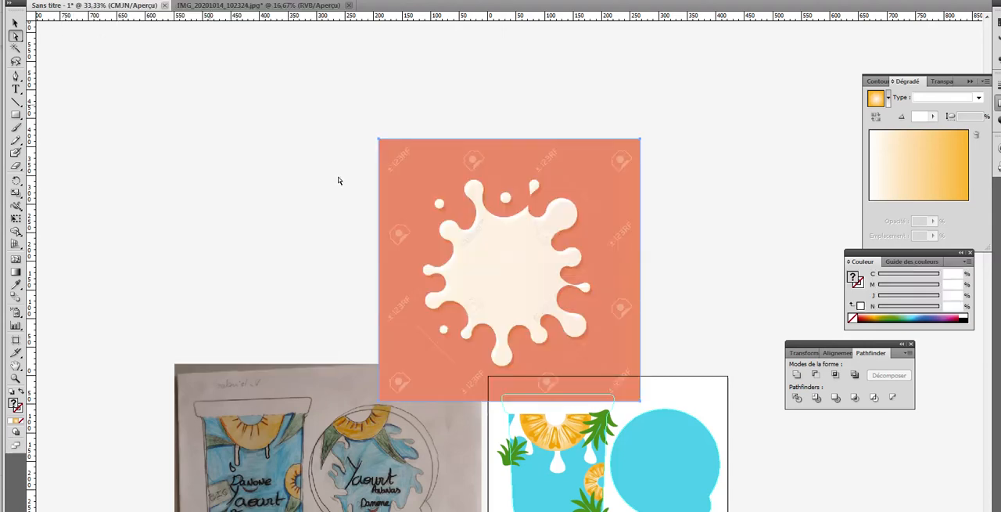
left_click_drag(491, 278, 378, 174)
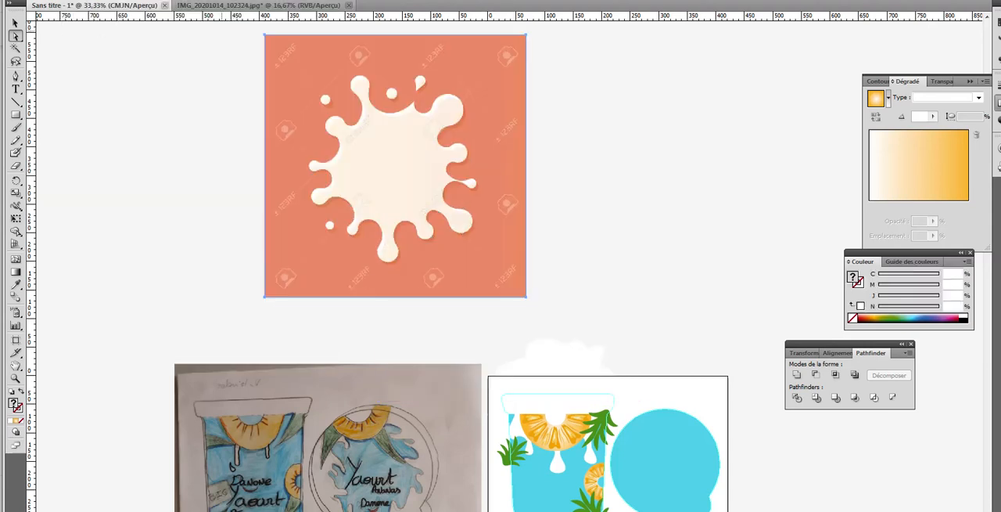
Step: Convert the orange milk splash picture into editable vector paths with Live Trace
left_click(108, 0)
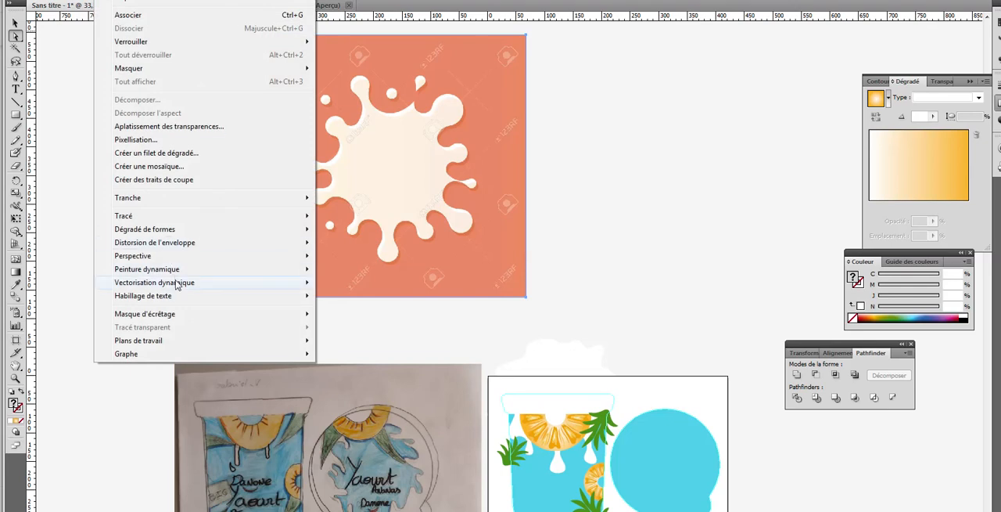
mouse_move(297, 283)
left_click(349, 296)
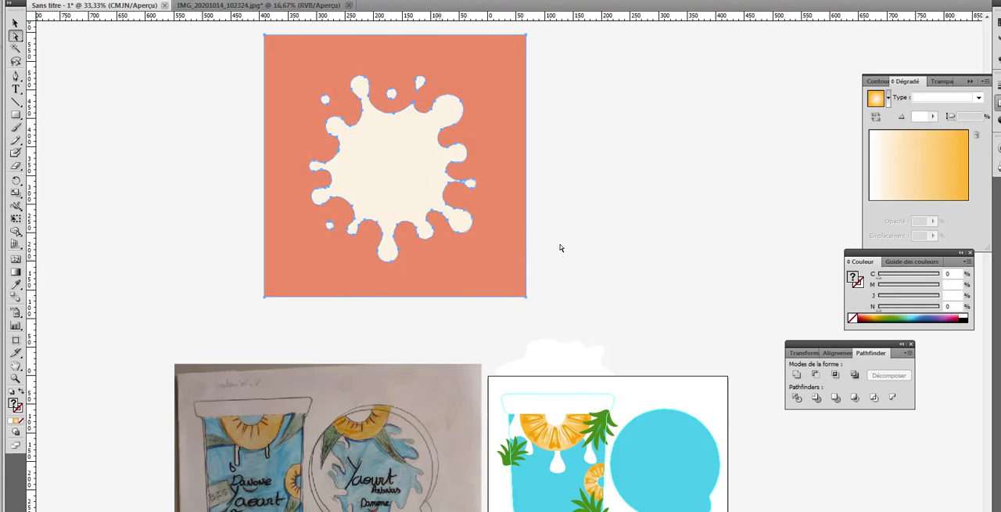
Step: Ungroup the traced splash picture and move the large cream splash off the orange background onto the empty pasteboard
left_click(16, 23)
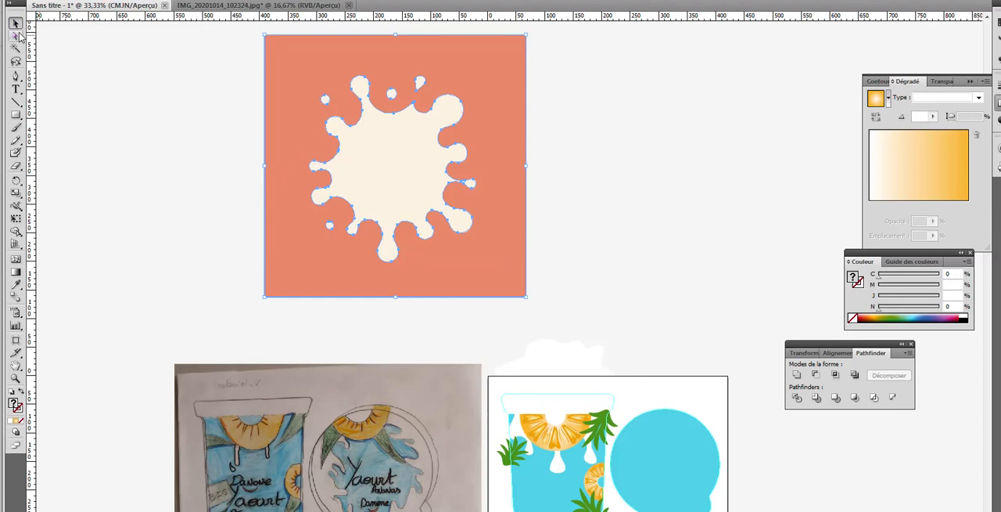
left_click_drag(218, 72, 572, 284)
left_click(107, 0)
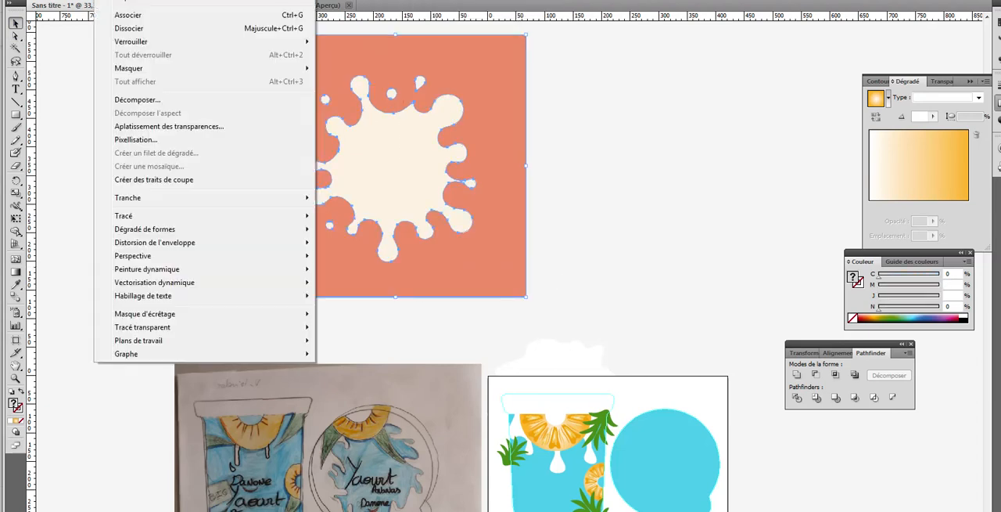
left_click(130, 29)
left_click(146, 94)
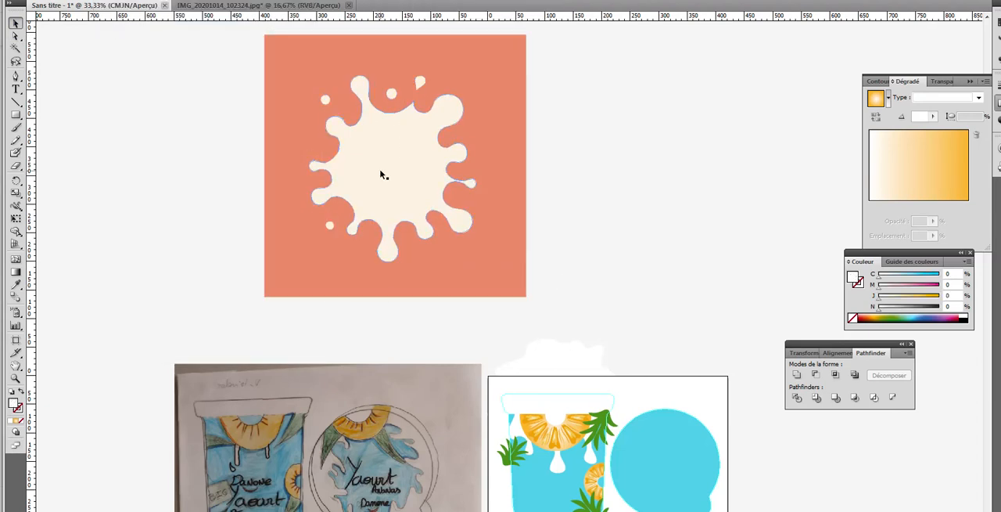
left_click_drag(384, 175, 692, 175)
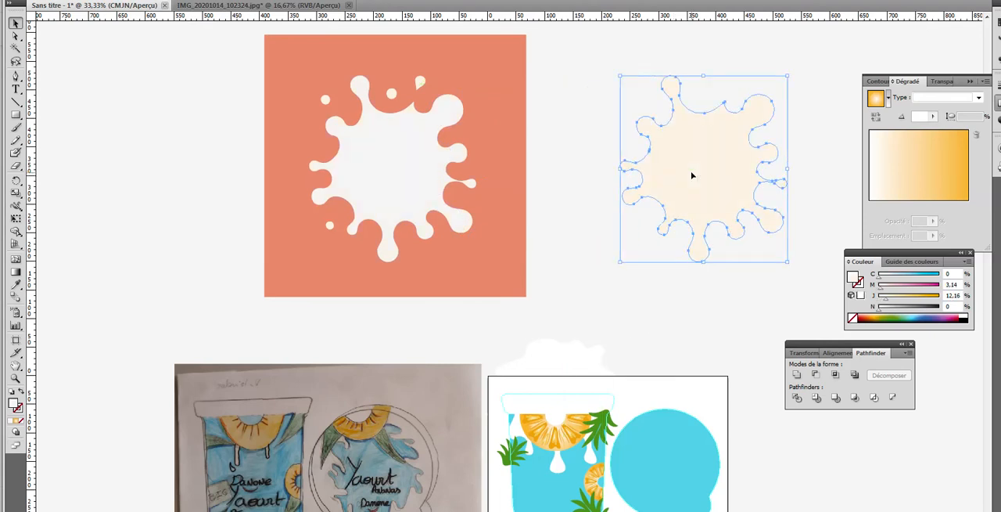
Step: Delete the small cream droplets from the orange background, undoing the accidental deletion of the background itself
left_click(419, 83)
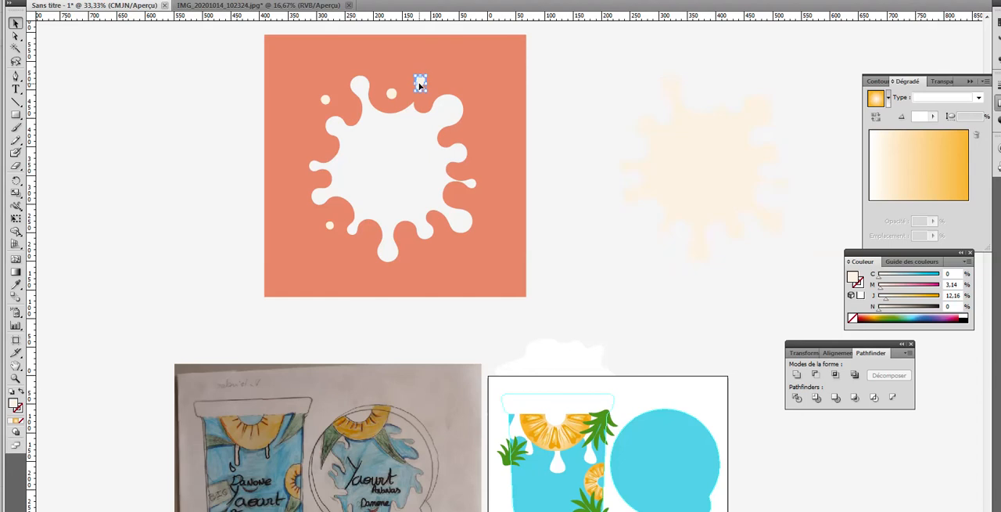
key("Delete")
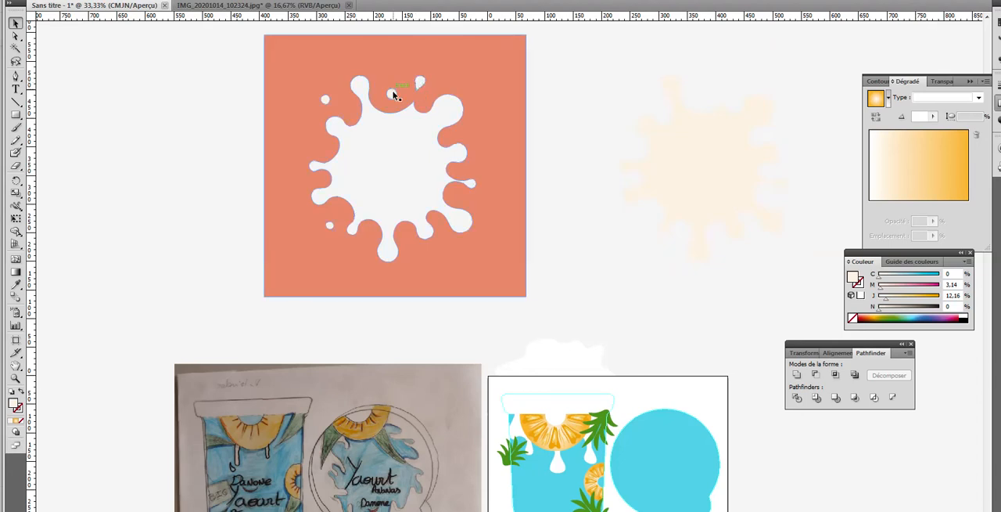
left_click(394, 95)
key("Delete")
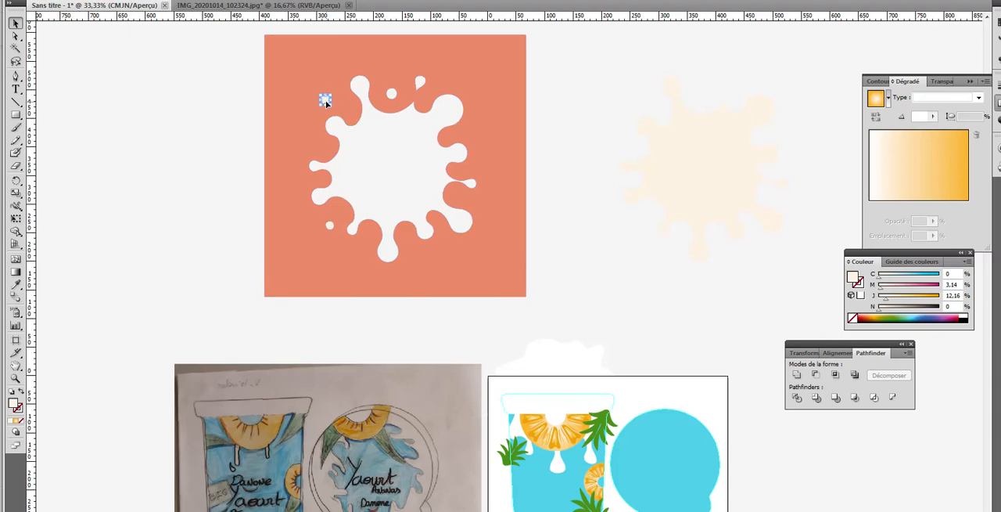
left_click(328, 226)
key("Delete")
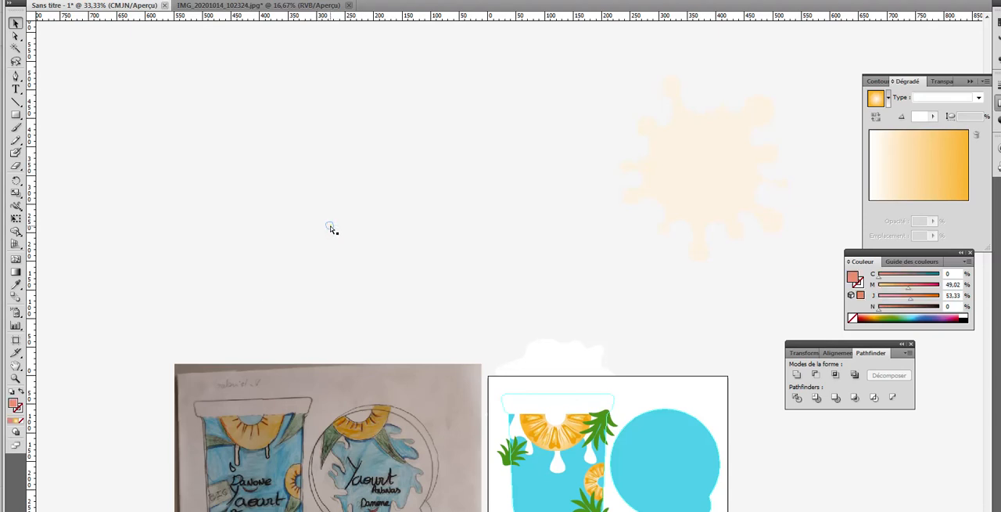
key("ctrl+z")
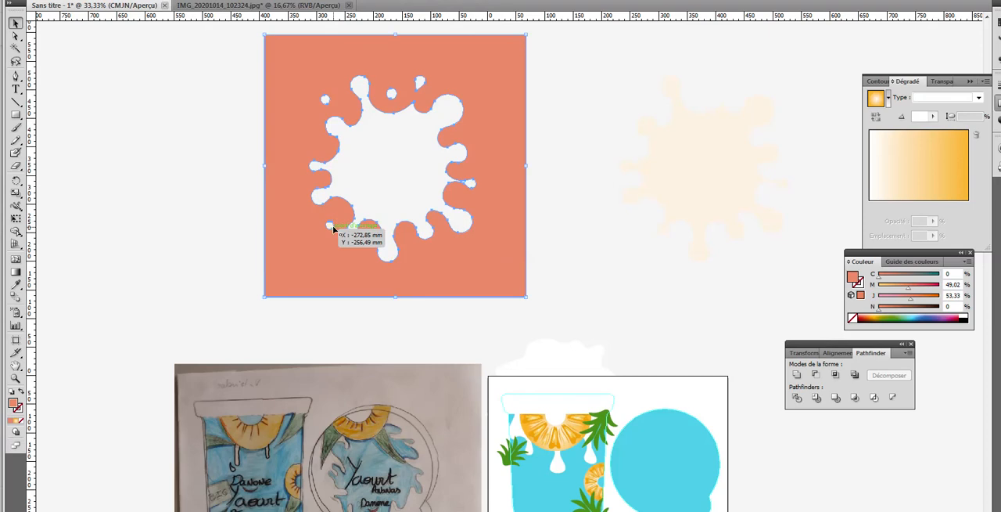
Step: Try to select the small droplet holes in the orange cut-out shape with the Direct Selection tool
left_click(15, 36)
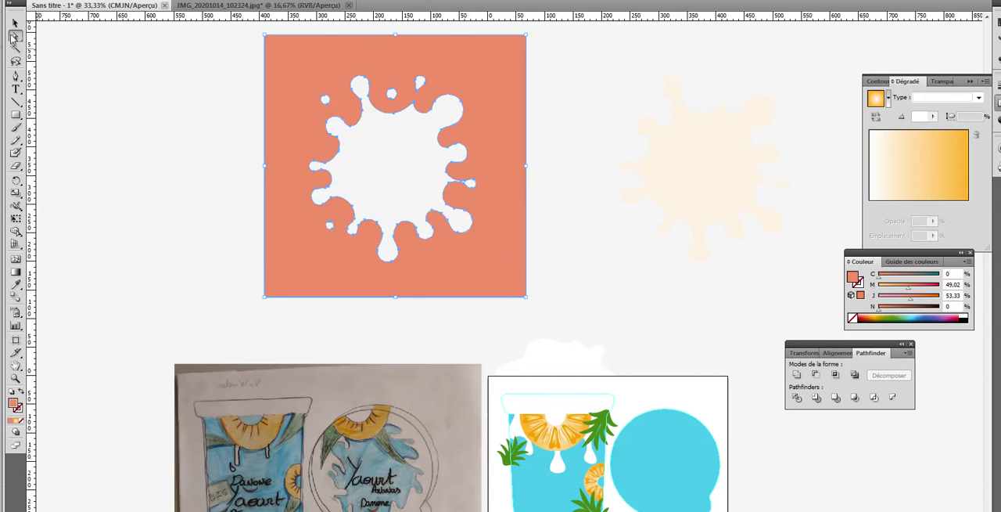
left_click(328, 225)
left_click(329, 227)
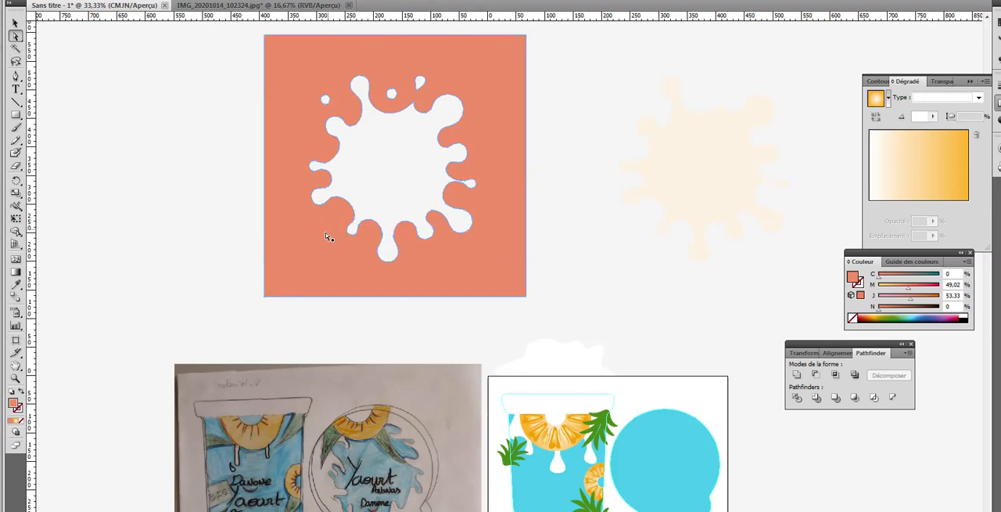
left_click(327, 99)
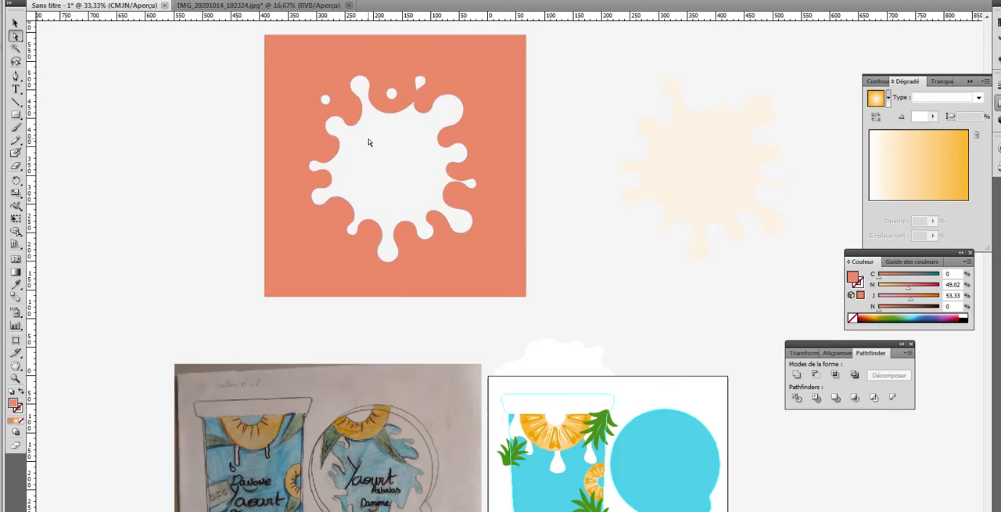
Step: Move the orange cut-out shape aside and change its fill to white, with C, M and J at 0
key("v")
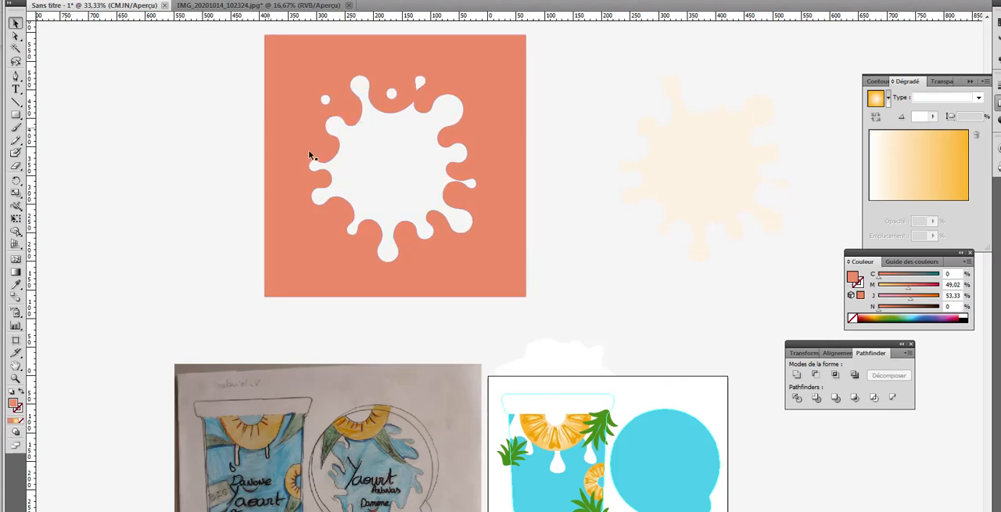
left_click_drag(246, 182, 108, 191)
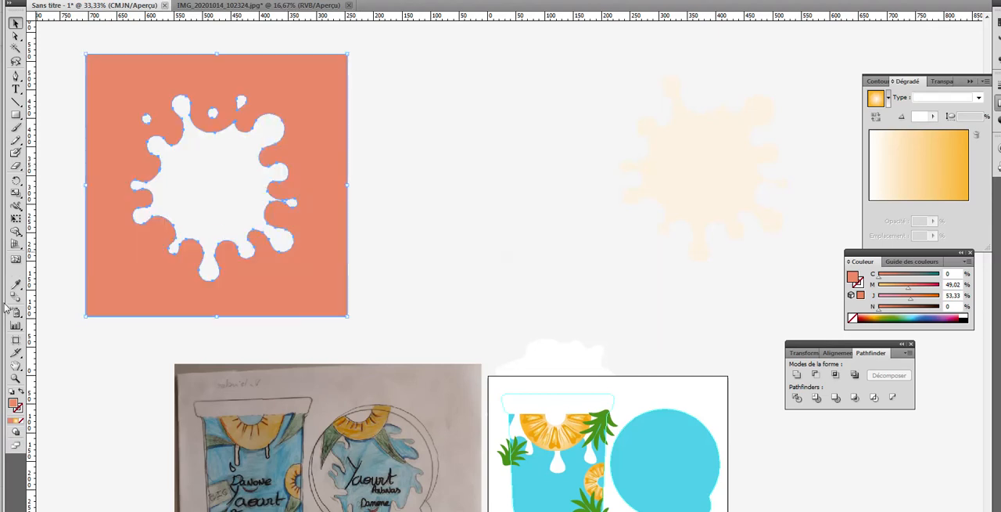
double_click(14, 405)
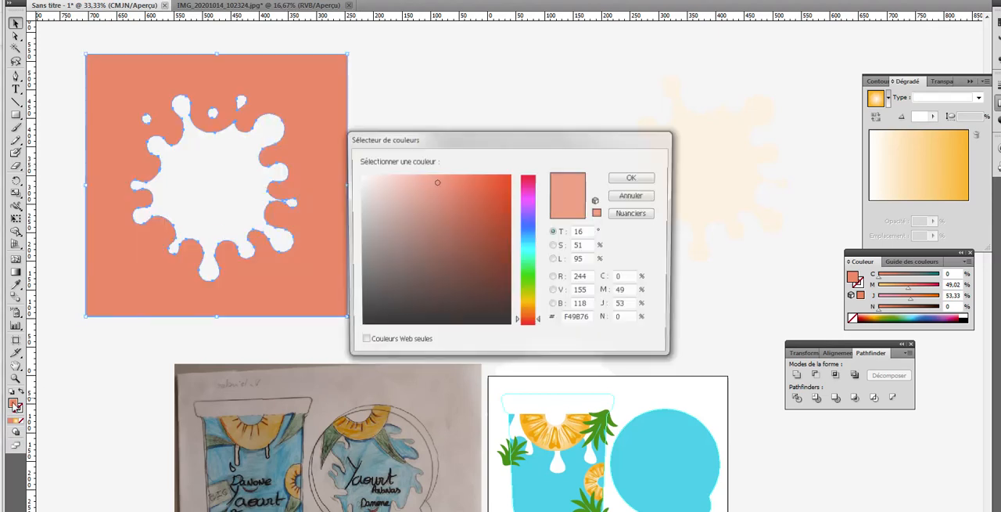
left_click(355, 175)
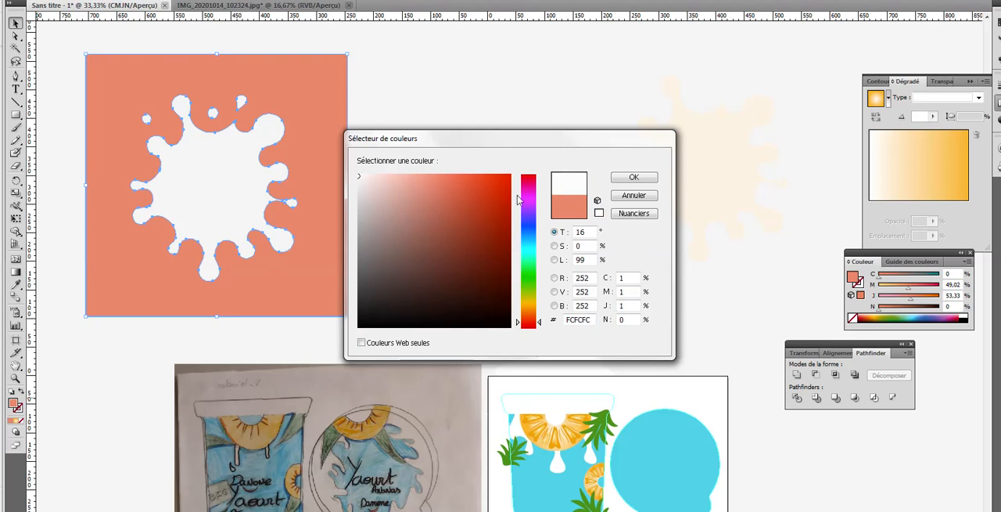
left_click(615, 278)
type("0")
key("Tab")
type("0")
key("Tab")
type("0")
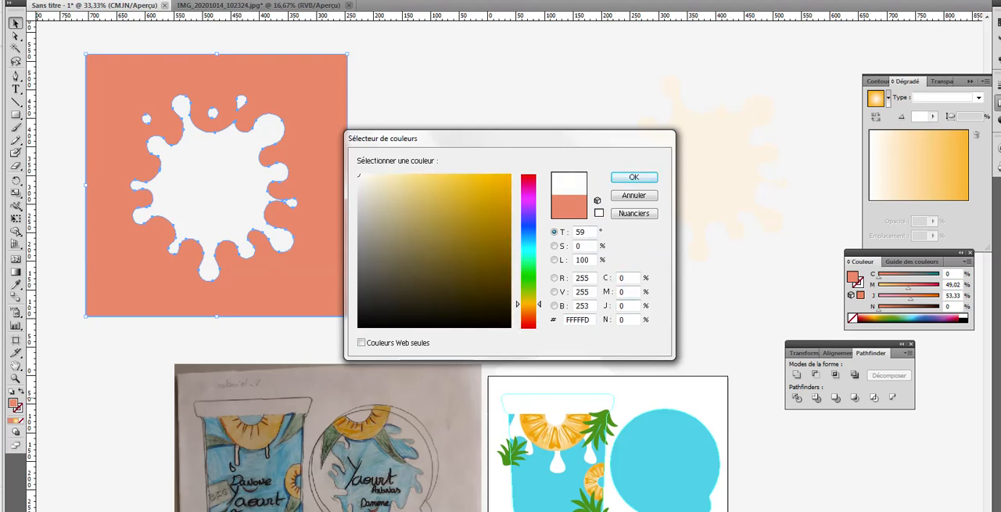
key("Return")
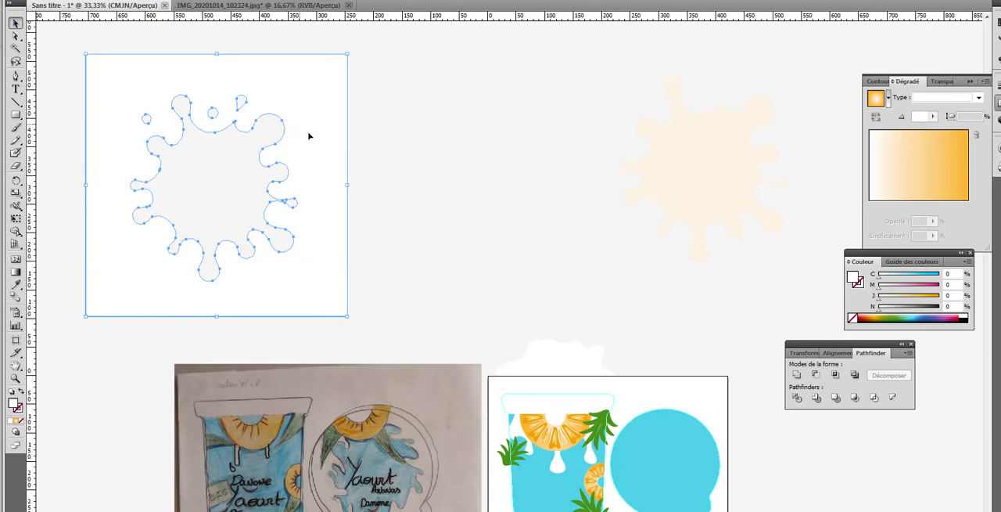
Step: Move the cyan lid onto the pasteboard above the sketch and place the white cut-out, scaled to about half size, over it
left_click_drag(299, 127, 485, 160)
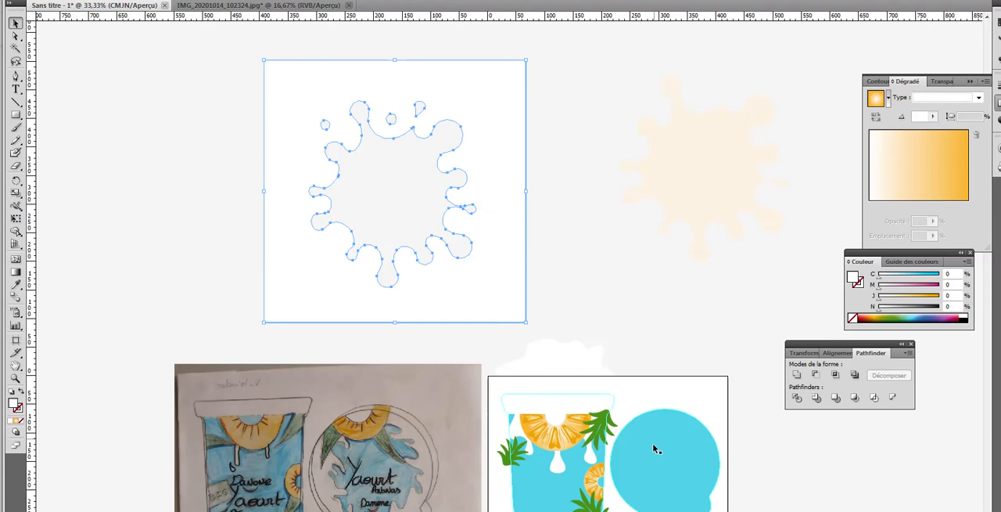
left_click_drag(653, 444, 151, 152)
left_click(297, 129)
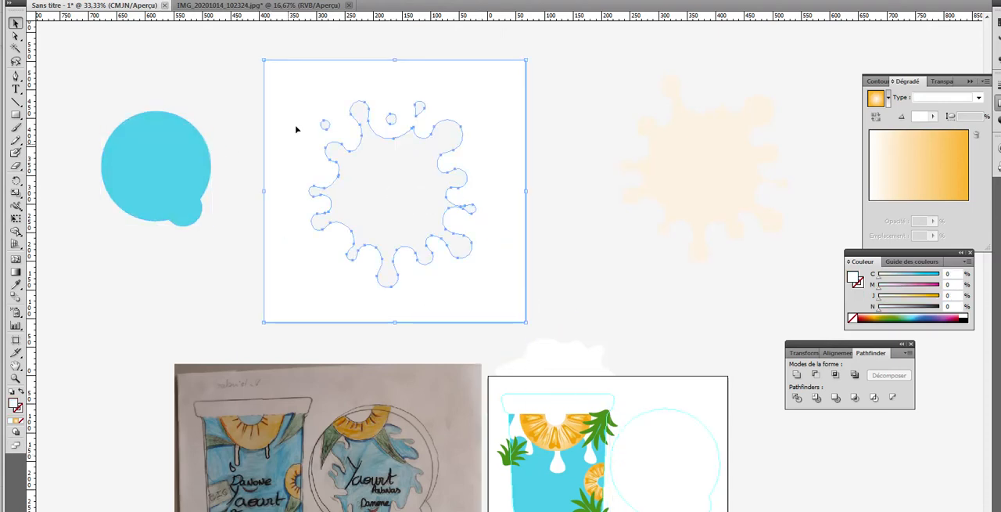
left_click_drag(262, 59, 391, 188)
left_click_drag(502, 283, 210, 211)
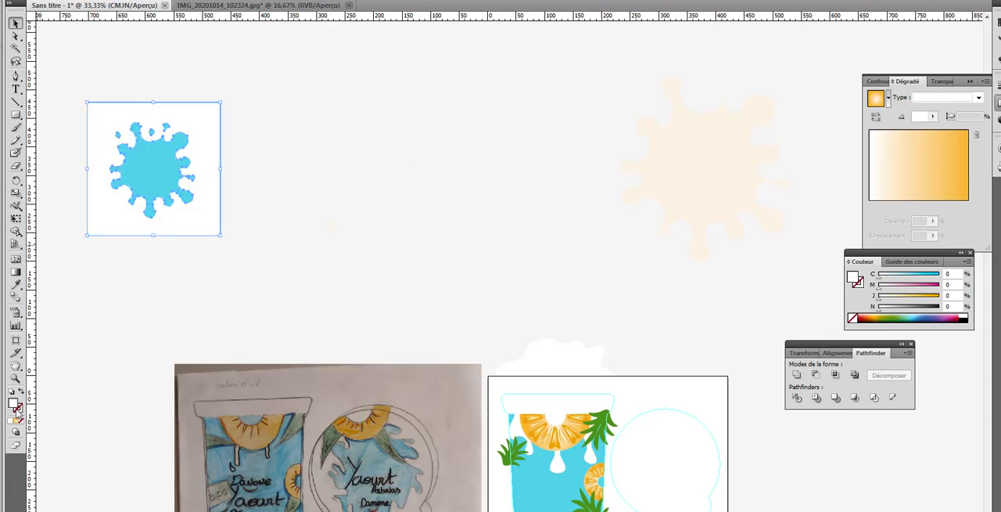
Step: Swap the cut-out's fill and stroke so that it has no fill and a white outline over the cyan lid
left_click(15, 378)
left_click_drag(70, 83, 269, 261)
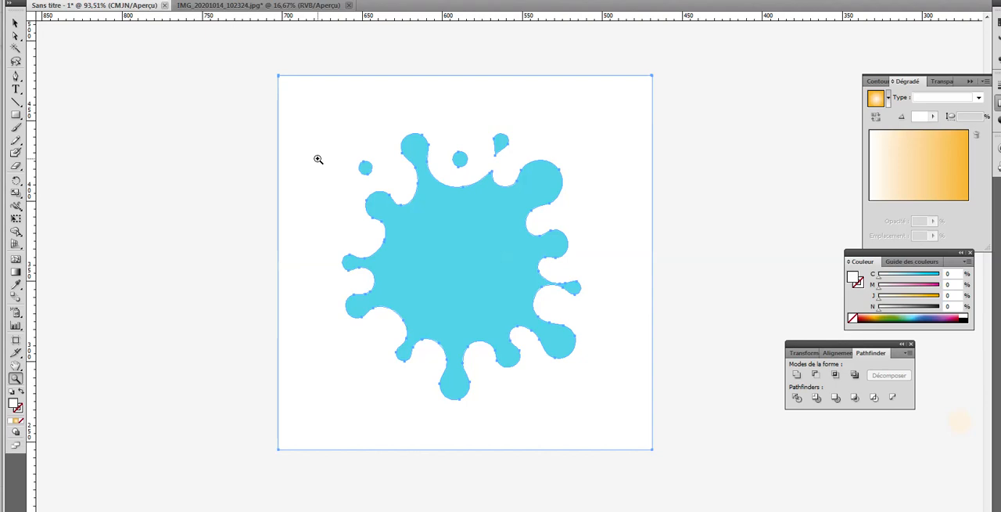
left_click(21, 394)
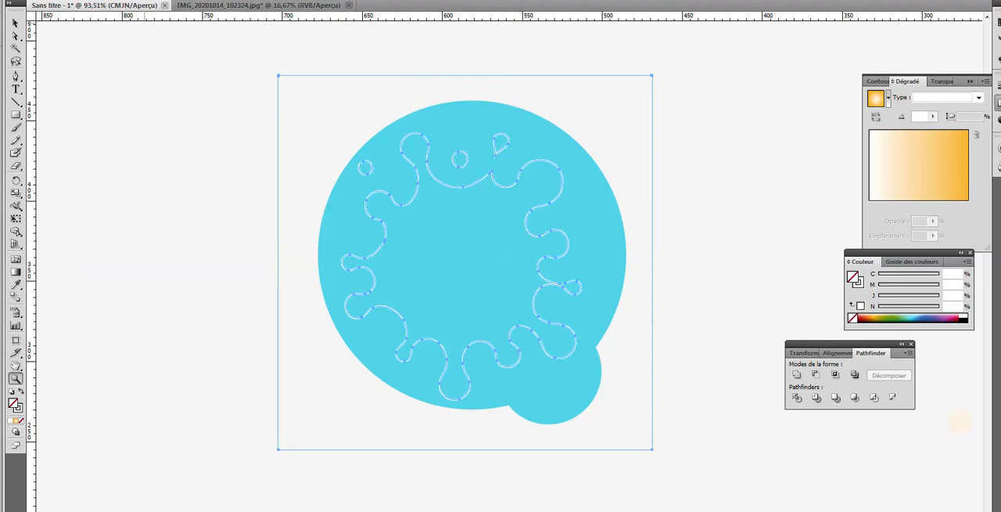
left_click(14, 22)
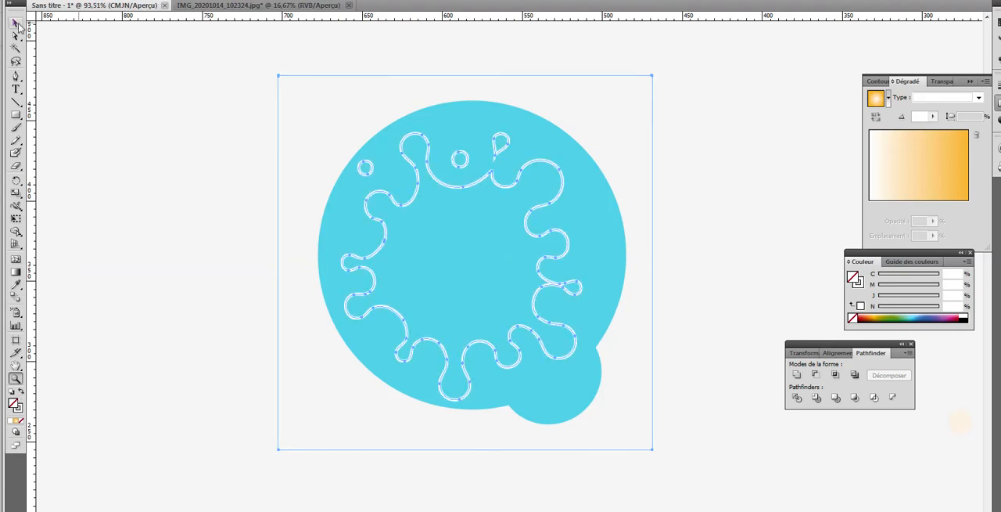
Step: Nudge the cyan lid slightly left and down so it sits centred under the white splash outline
left_click(563, 398)
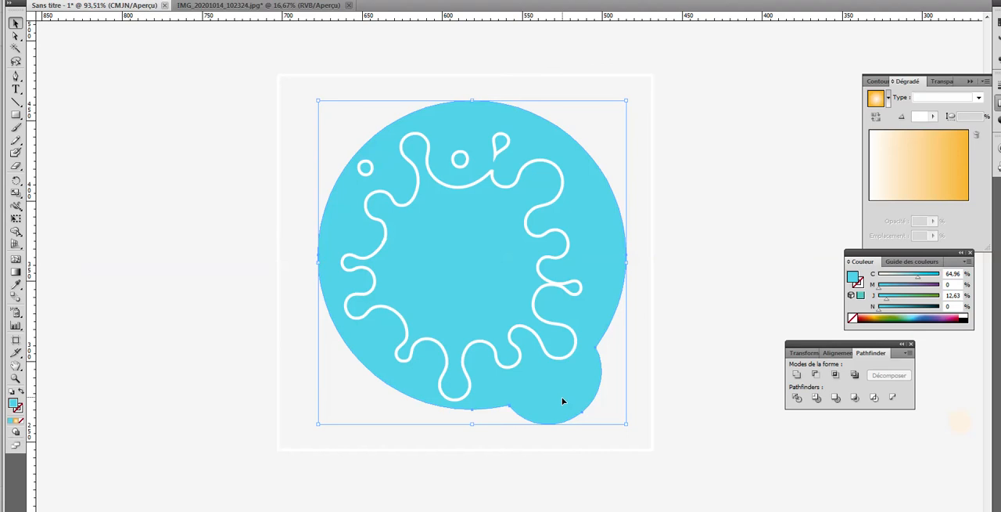
key("Left")
key("Left")
key("Left")
key("Left")
key("Left")
key("Left")
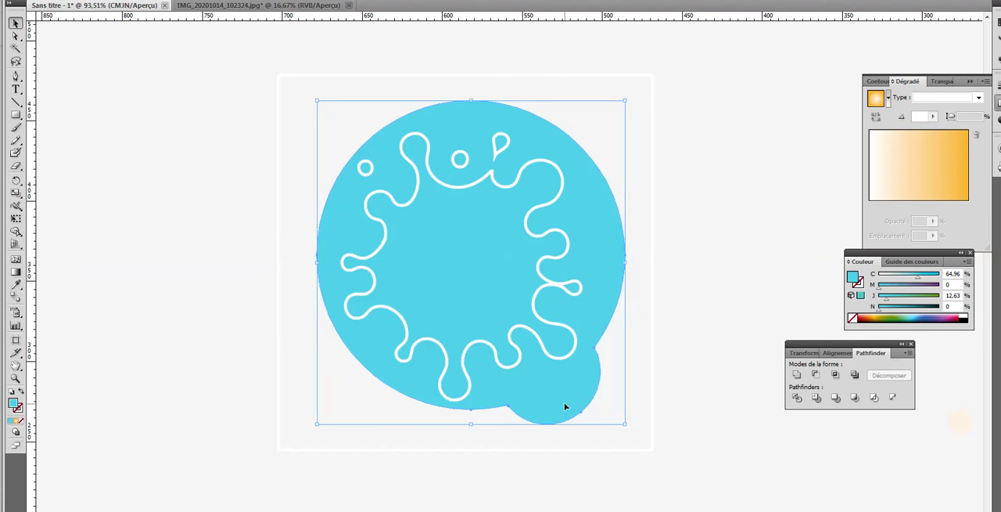
key("Left")
key("Left")
key("Left")
key("Left")
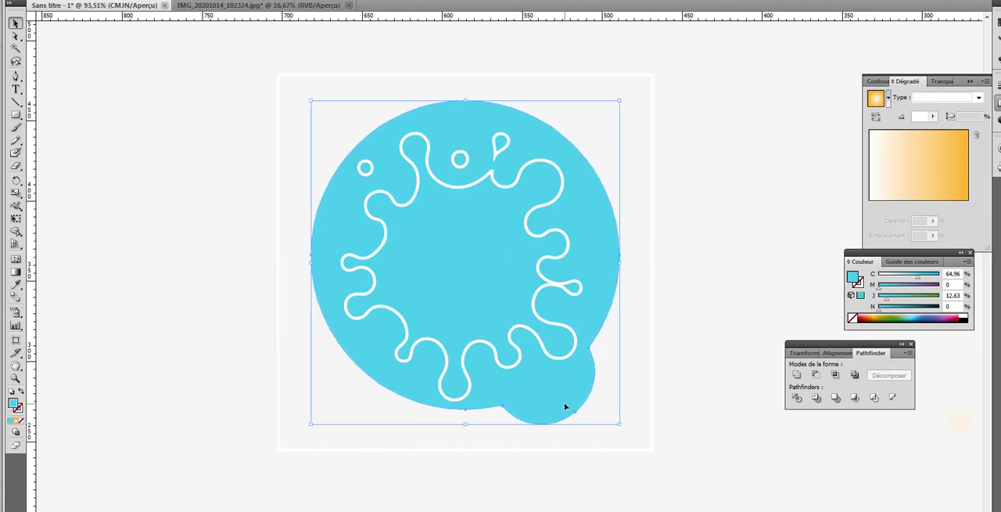
key("Down")
key("Down")
key("Down")
key("Down")
key("Down")
key("Down")
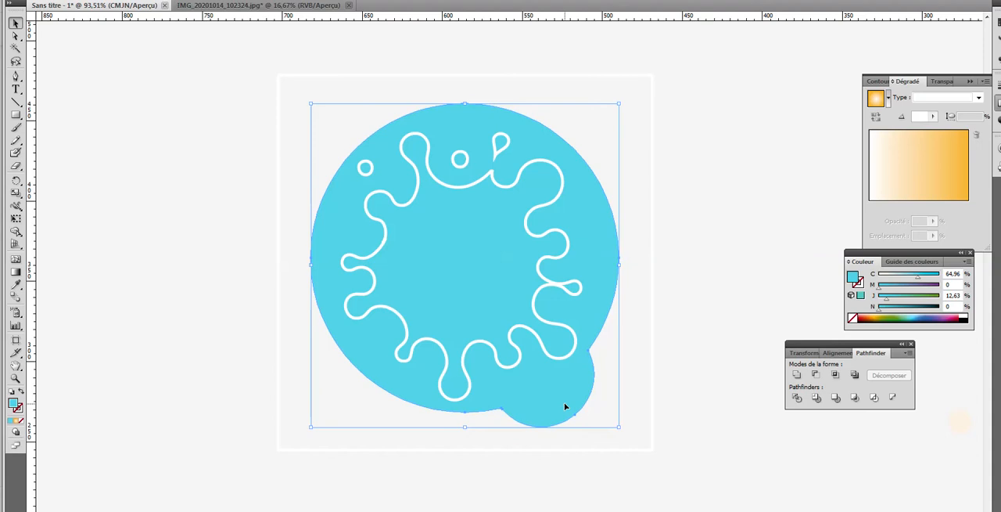
key("Right")
key("Right")
key("Right")
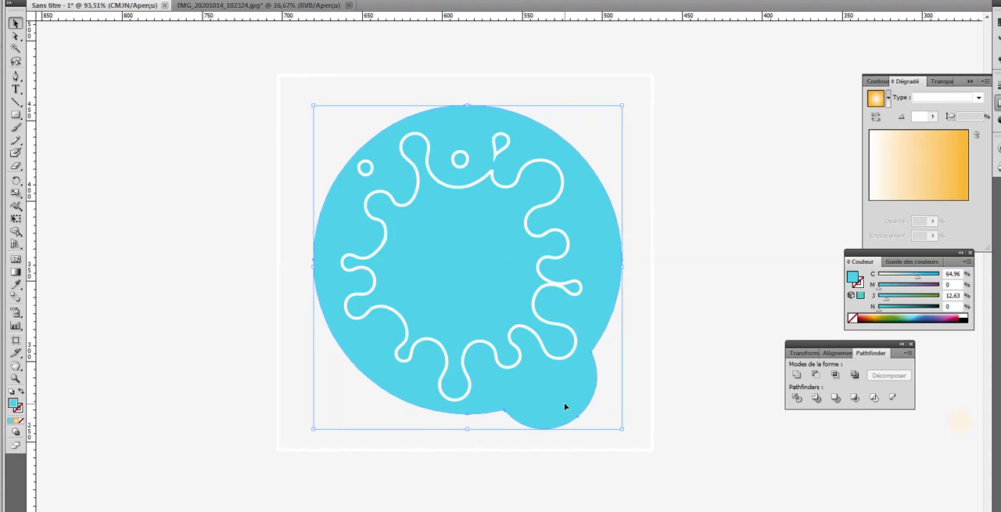
key("Left")
key("Left")
key("Left")
key("Left")
key("Left")
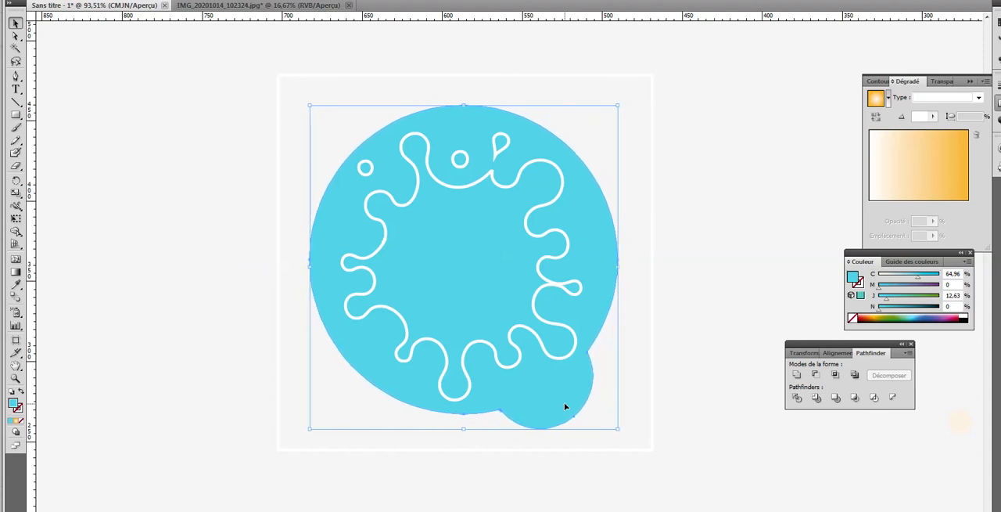
Step: Remove the splash cut-out's white stroke and give it a white fill instead
left_click(17, 408)
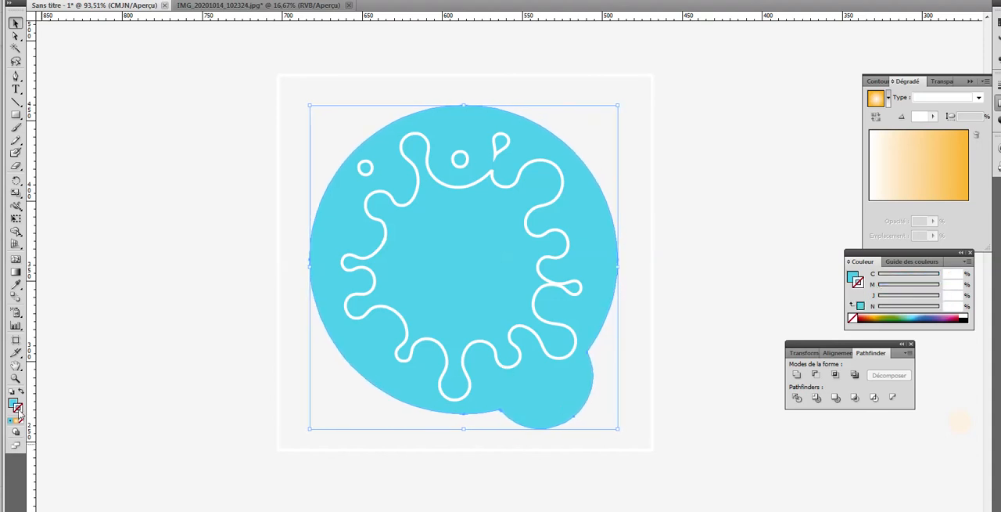
left_click(374, 276)
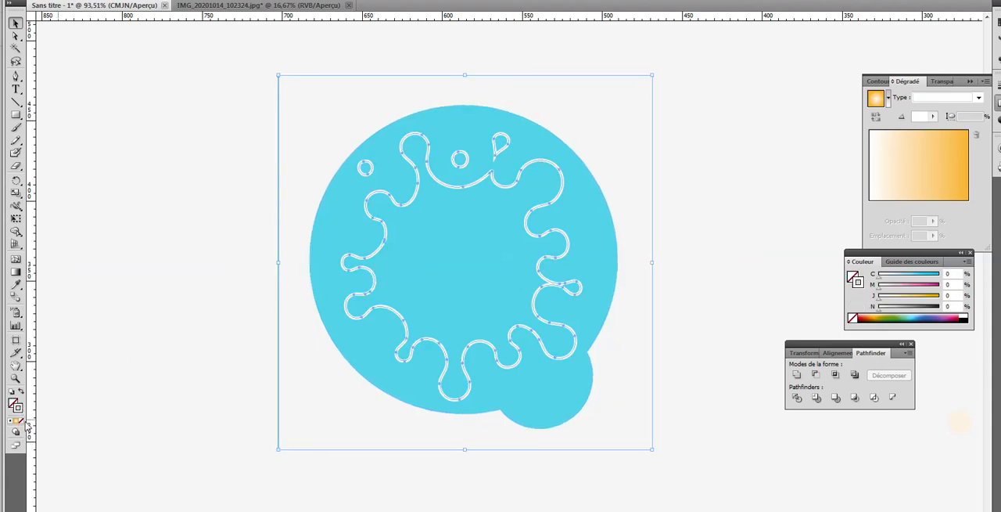
left_click(22, 420)
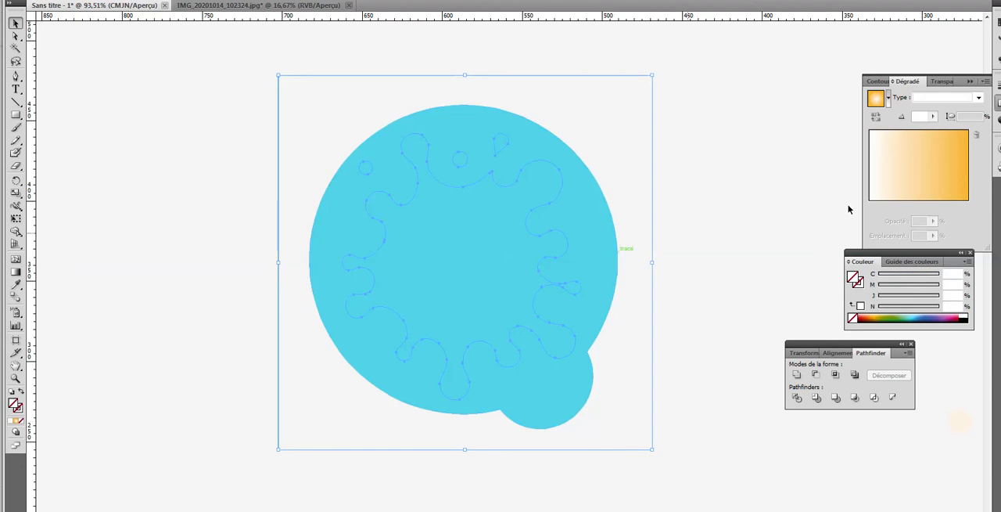
left_click(967, 315)
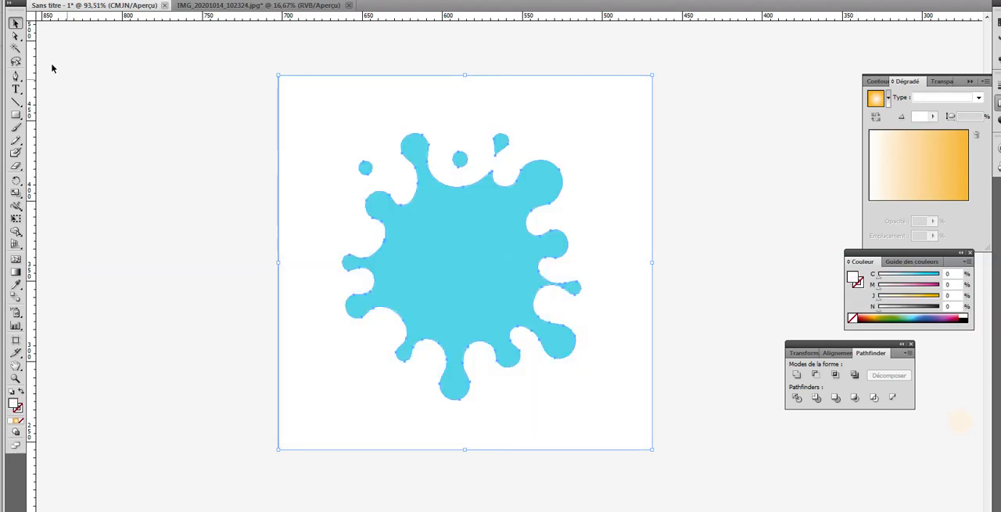
left_click(262, 116)
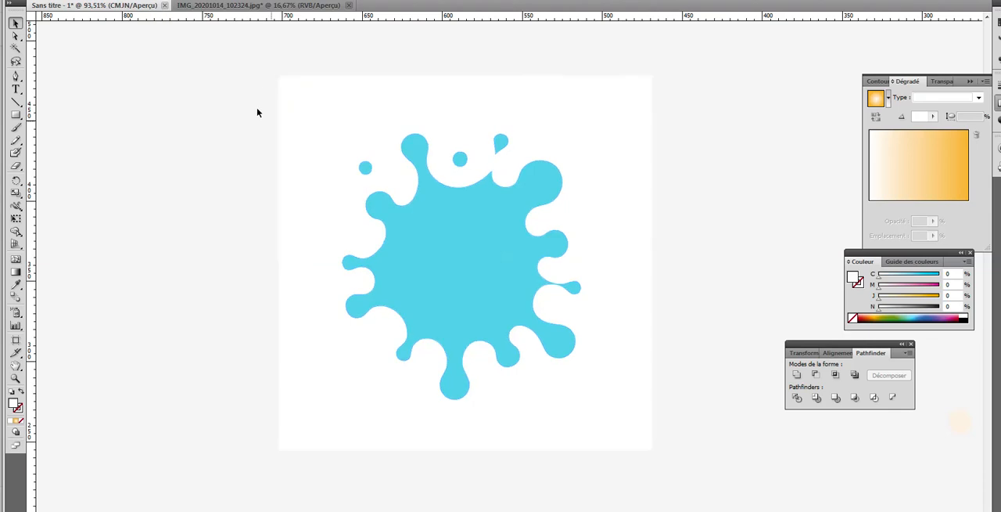
Step: Divide the white cut-out and the cyan lid together with the Pathfinder Division operation
left_click_drag(245, 91, 704, 451)
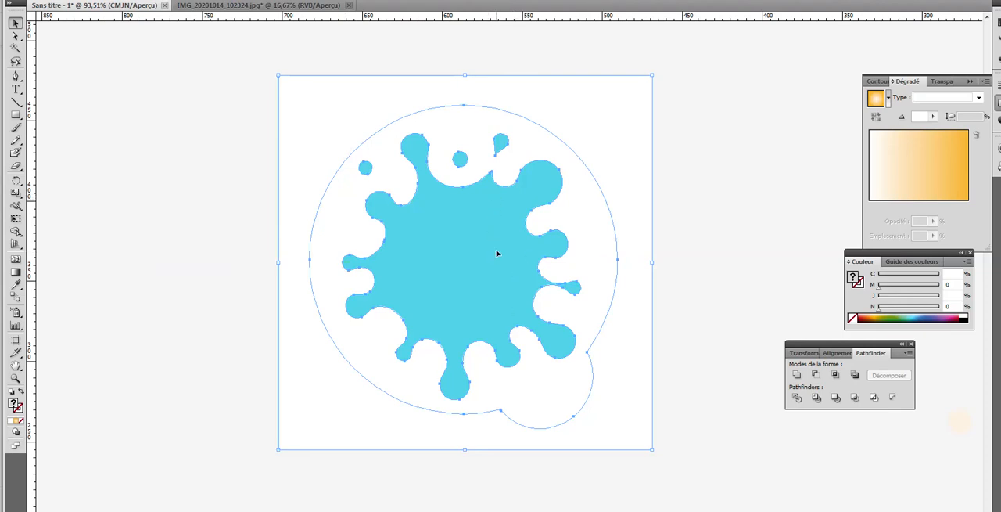
left_click(797, 399)
left_click(264, 103)
left_click(301, 109)
left_click(210, 150)
Step: Delete the outer square piece surrounding the lid shape using the Direct Selection tool
left_click(15, 36)
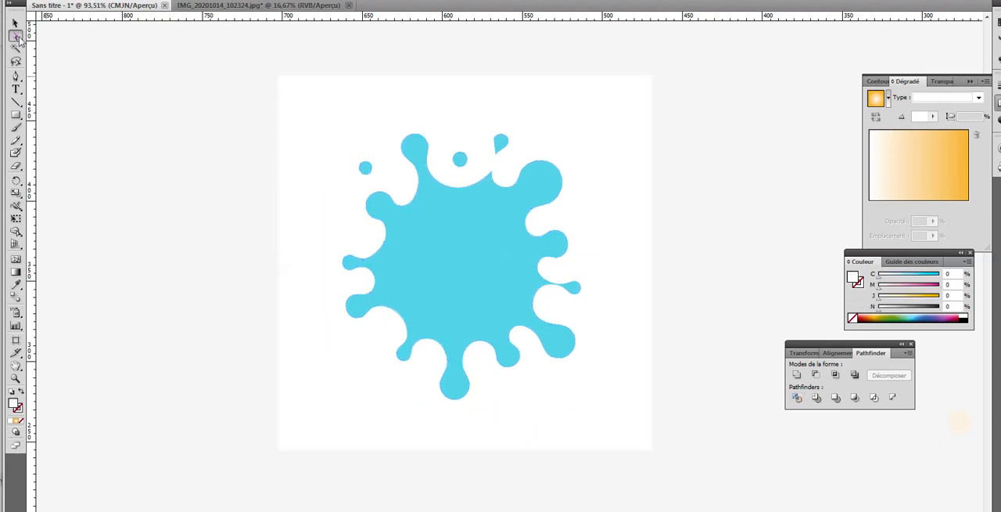
left_click(283, 143)
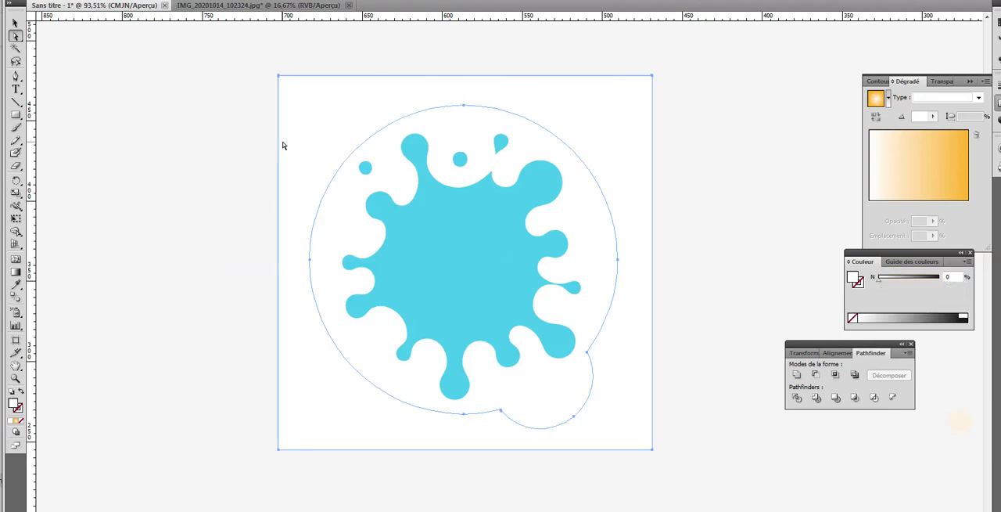
key("Delete")
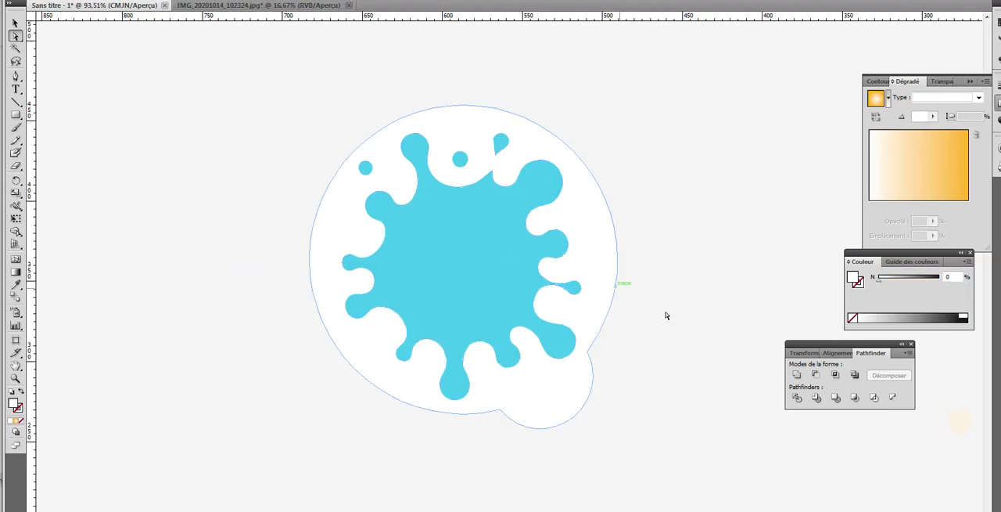
Step: Move all the pieces of the divided lid onto the artboard, over the lid outline beside the yogurt pot
left_click(15, 25)
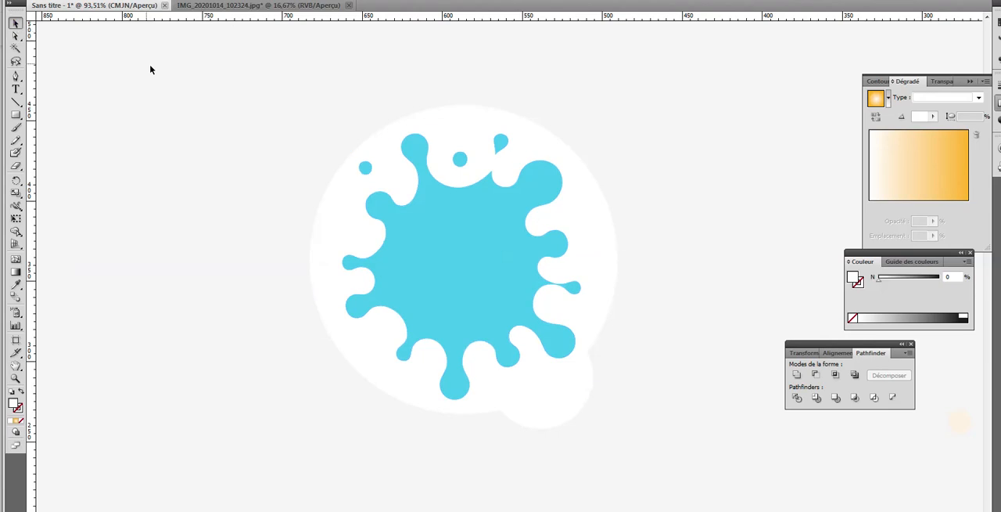
left_click_drag(250, 115, 683, 444)
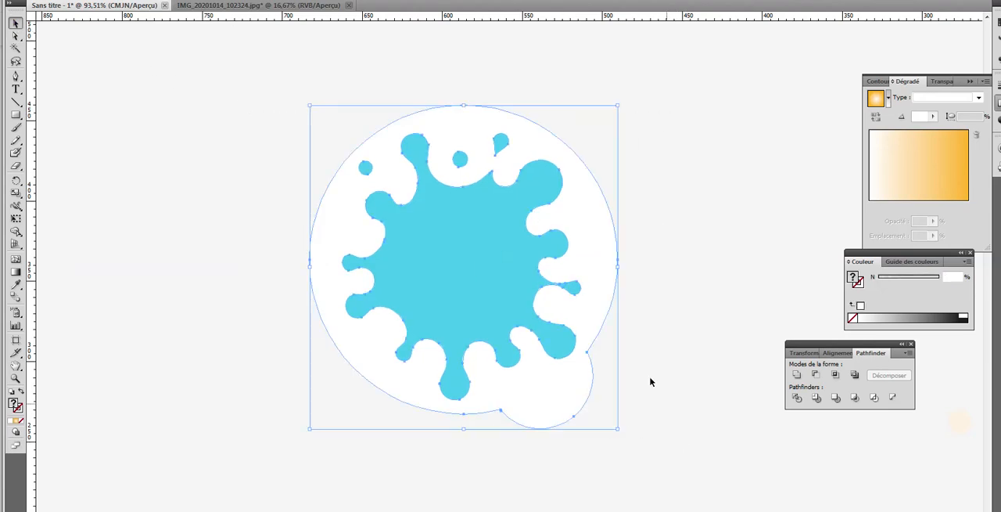
left_click_drag(456, 159, 545, 237)
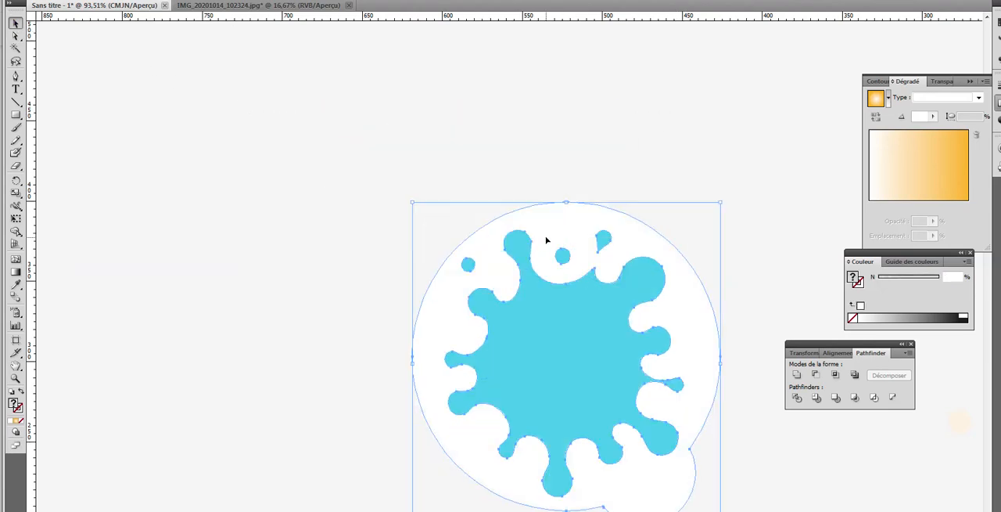
key("ctrl+minus")
key("ctrl+minus")
key("ctrl+minus")
key("ctrl+minus")
key("ctrl+minus")
key("ctrl+minus")
key("ctrl+minus")
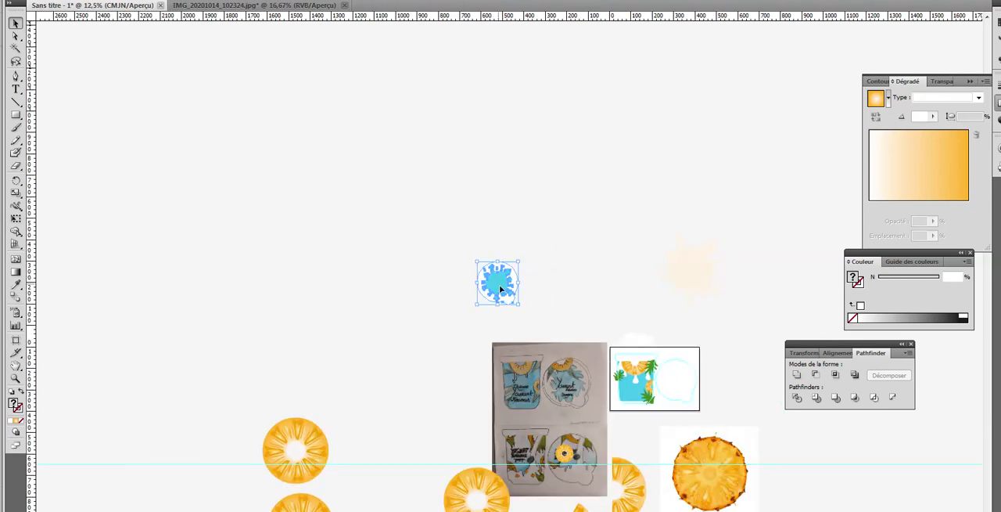
left_click_drag(508, 281, 675, 383)
Step: Nudge the splash lid to the right until its edge lines up with the light cyan lid outline
left_click(15, 377)
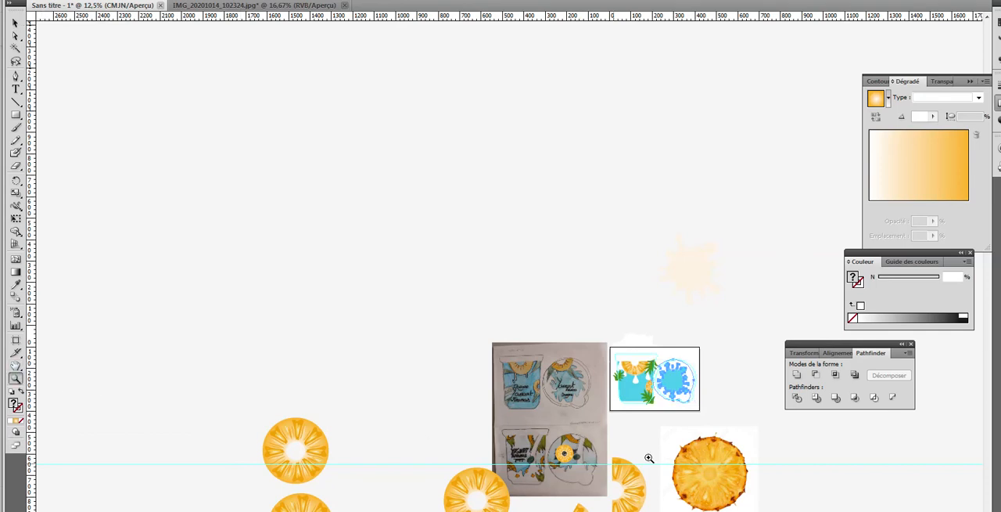
left_click(672, 389)
left_click(572, 380)
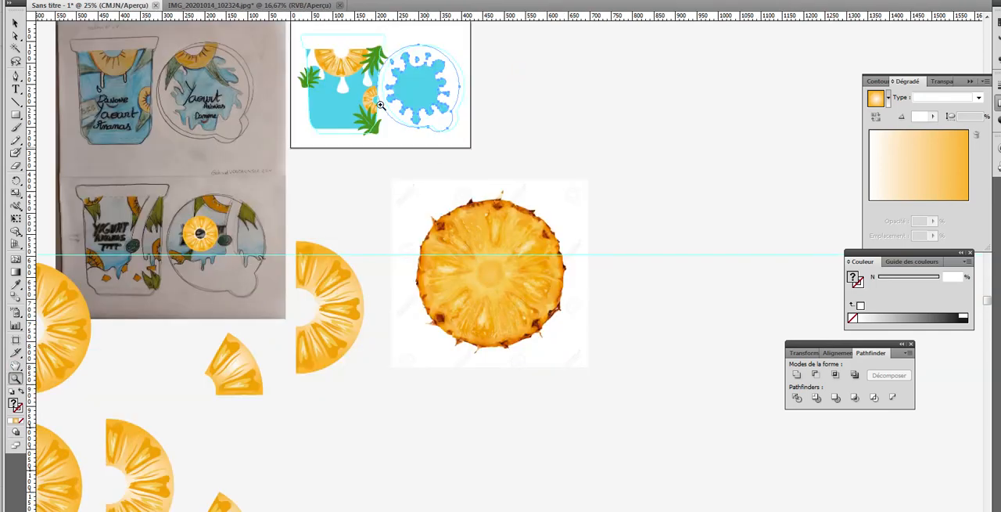
left_click(370, 75)
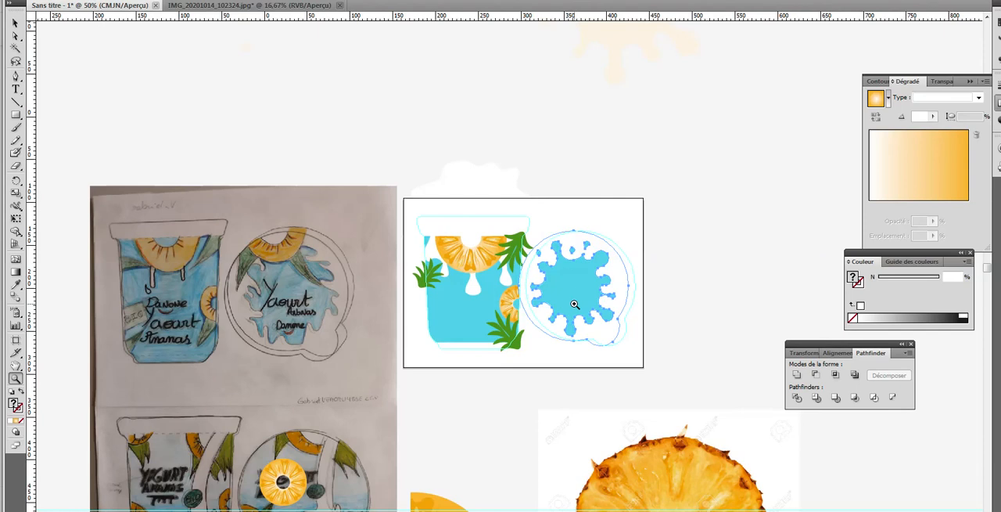
left_click(574, 304)
left_click(15, 23)
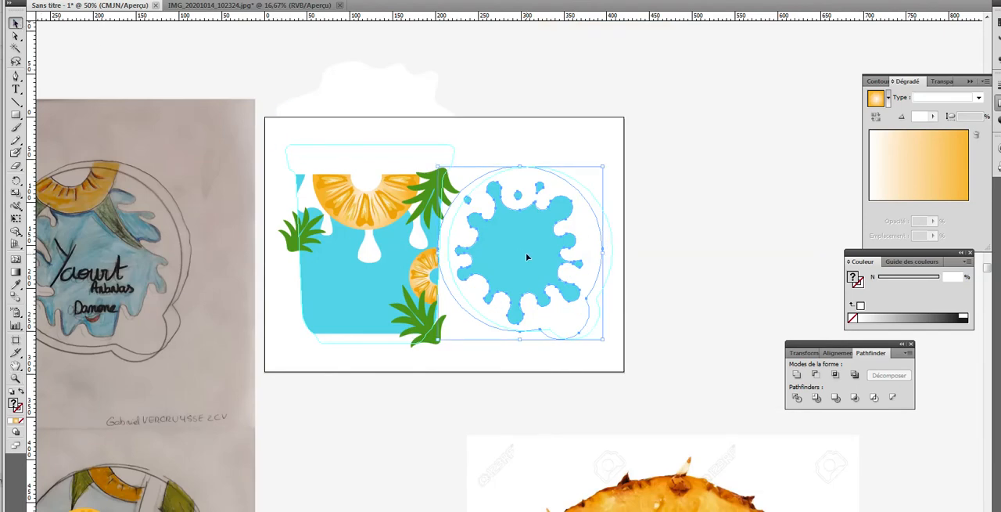
key("Right")
key("Right")
key("Right")
key("Right")
key("Right")
key("Right")
key("Right")
key("Right")
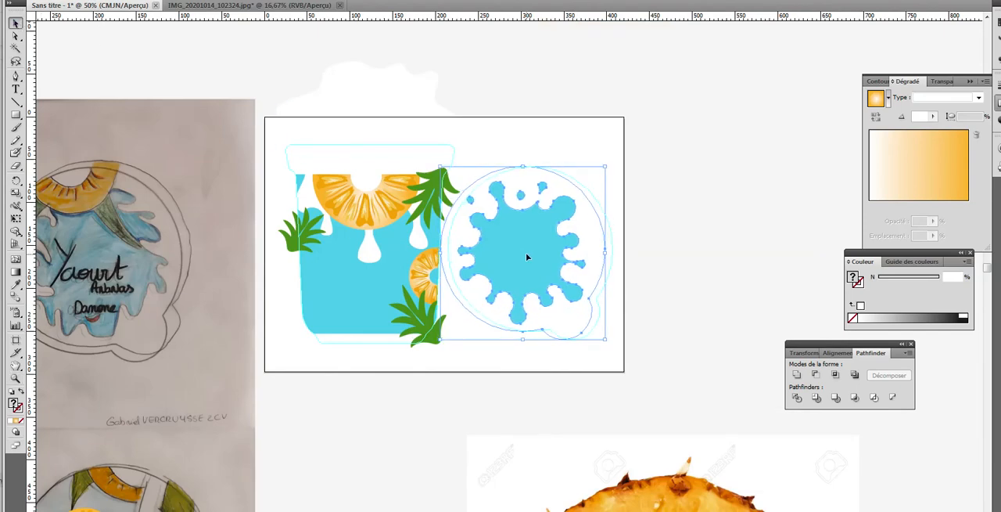
key("Right")
key("Right")
key("Right")
key("Right")
key("Right")
key("Right")
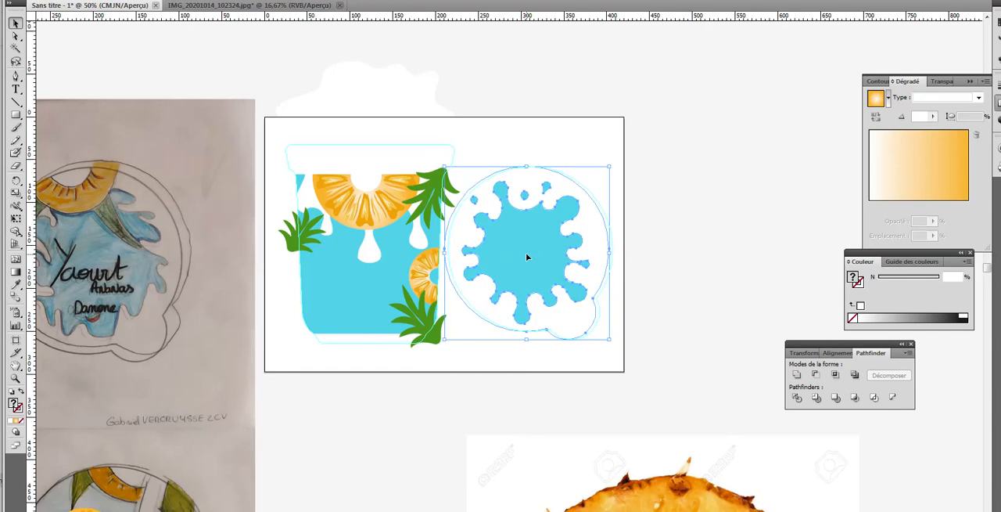
key("Right")
key("Right")
key("Right")
key("Right")
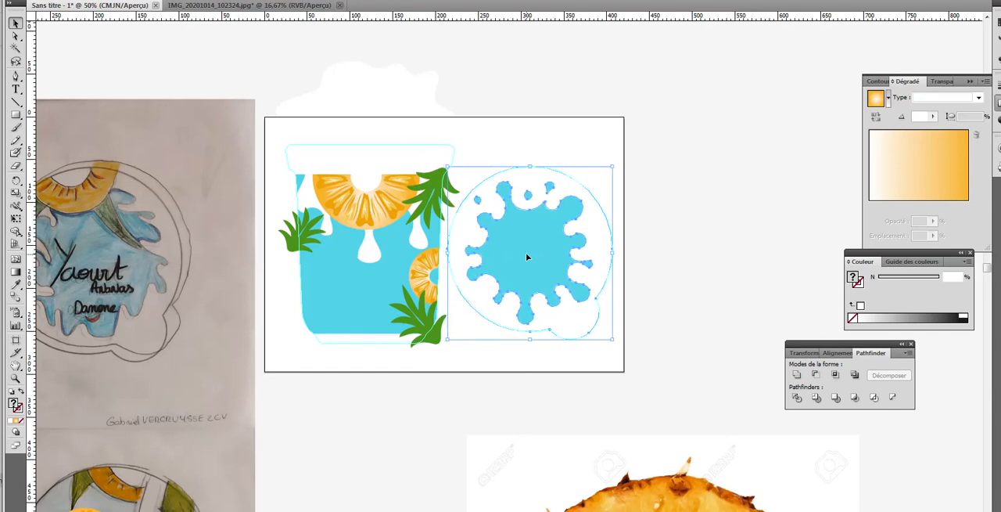
key("Right")
key("Right")
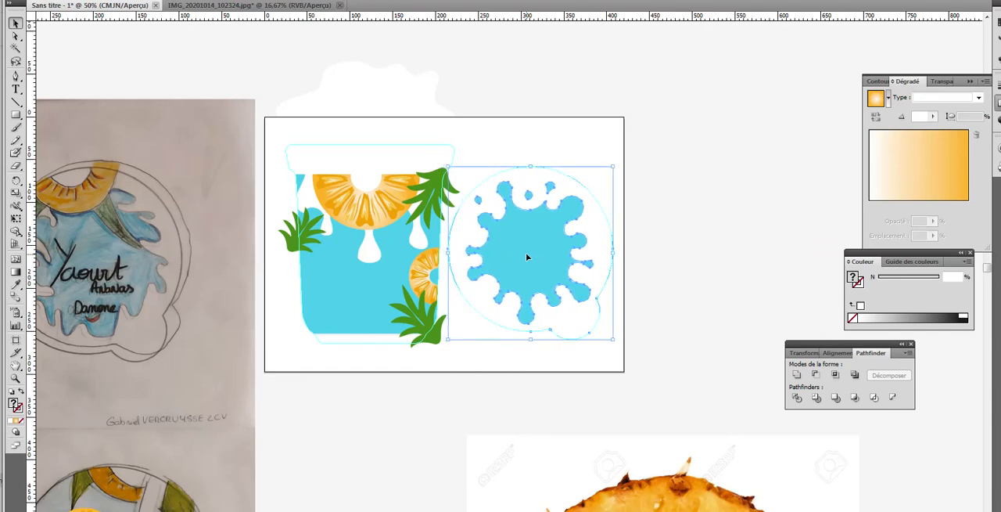
left_click(689, 225)
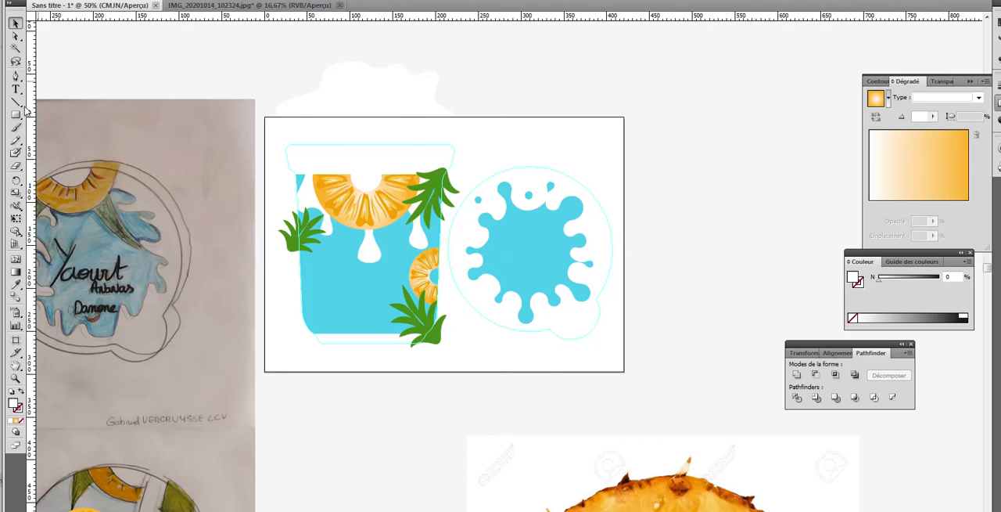
Step: Draw a white circle with the Ellipse tool, sized to the lid's round outline, and move it onto the pasteboard beside the artboard
left_click_drag(15, 116, 51, 142)
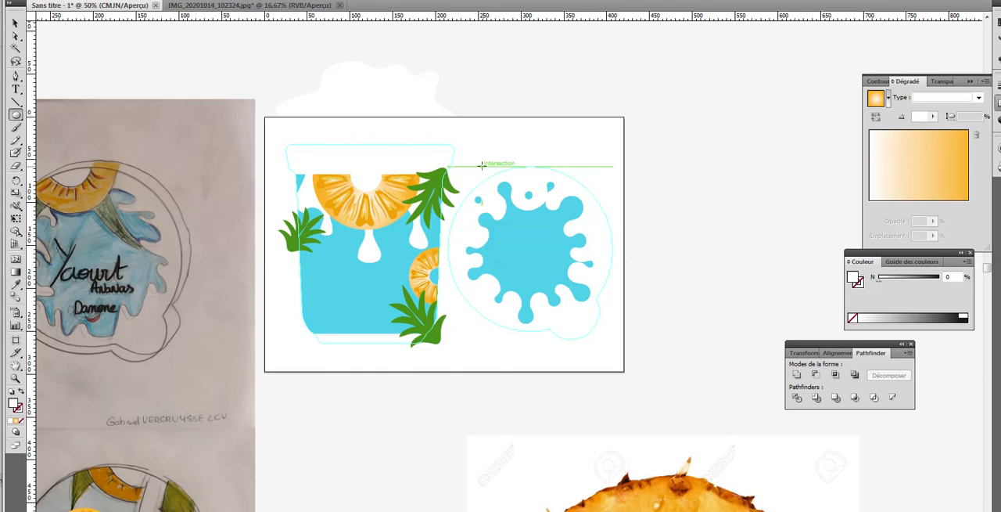
left_click_drag(476, 159, 617, 321)
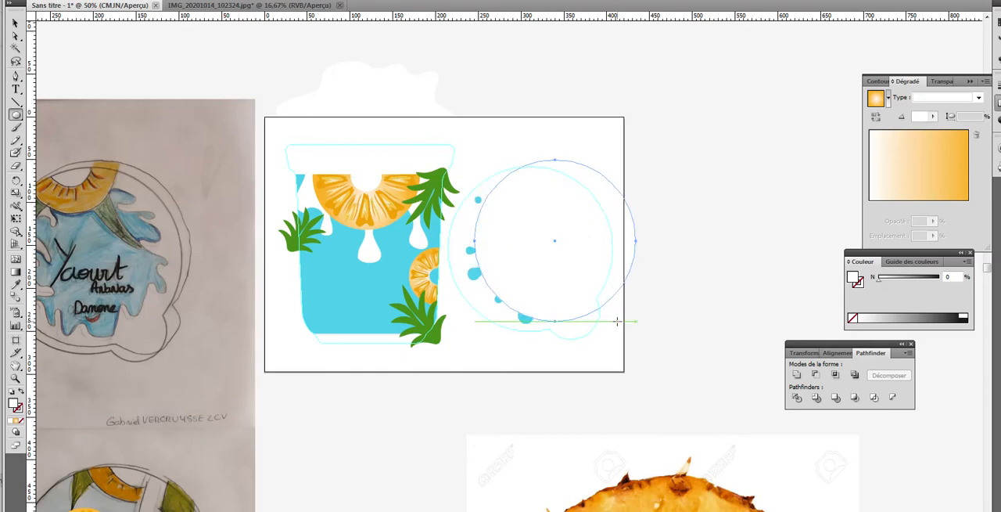
left_click(15, 23)
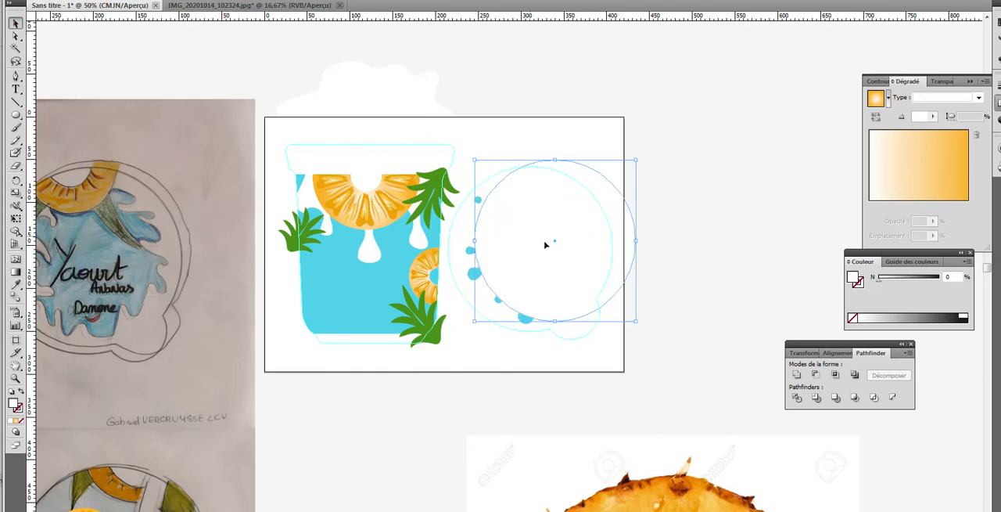
left_click_drag(557, 243, 528, 249)
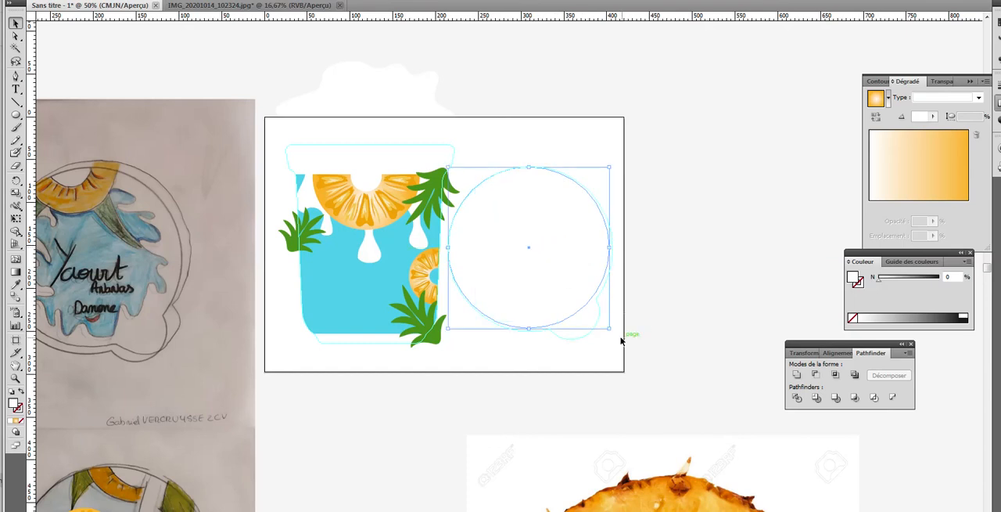
left_click_drag(608, 329, 615, 334)
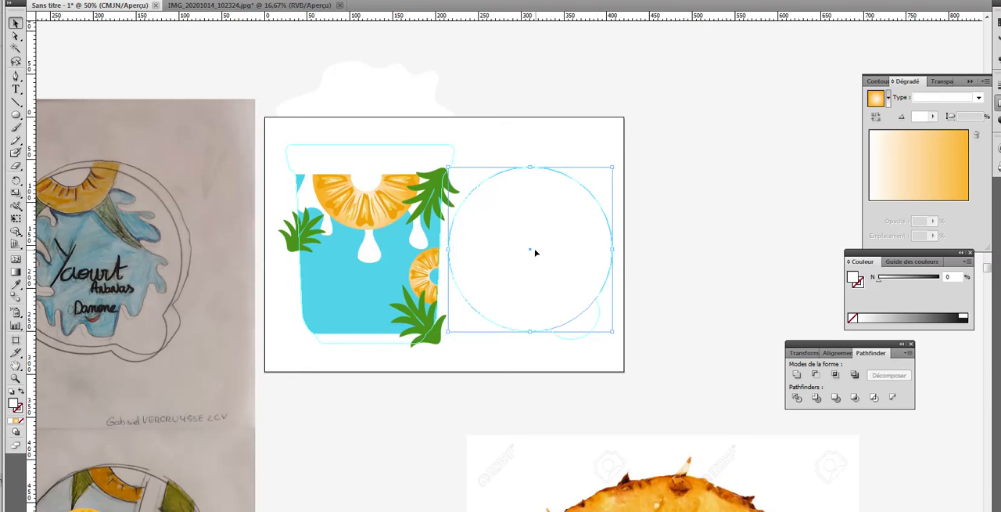
left_click_drag(536, 252, 745, 154)
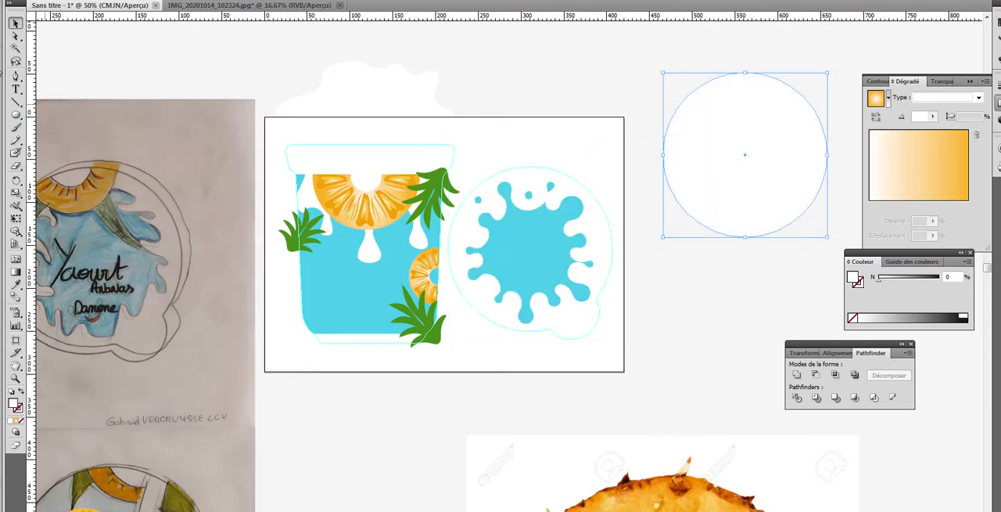
Step: Fill the white circle beside the artboard with dark grey
double_click(14, 402)
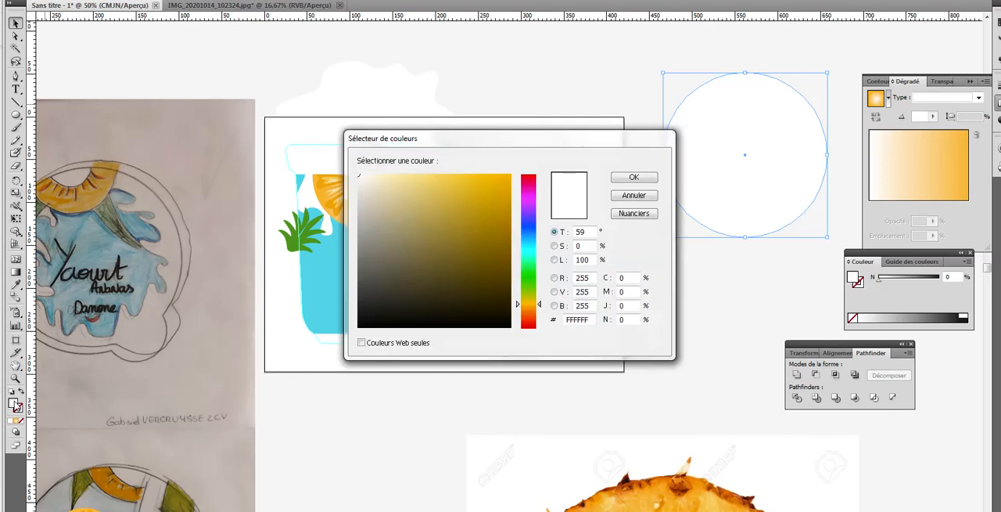
left_click(407, 288)
left_click(642, 175)
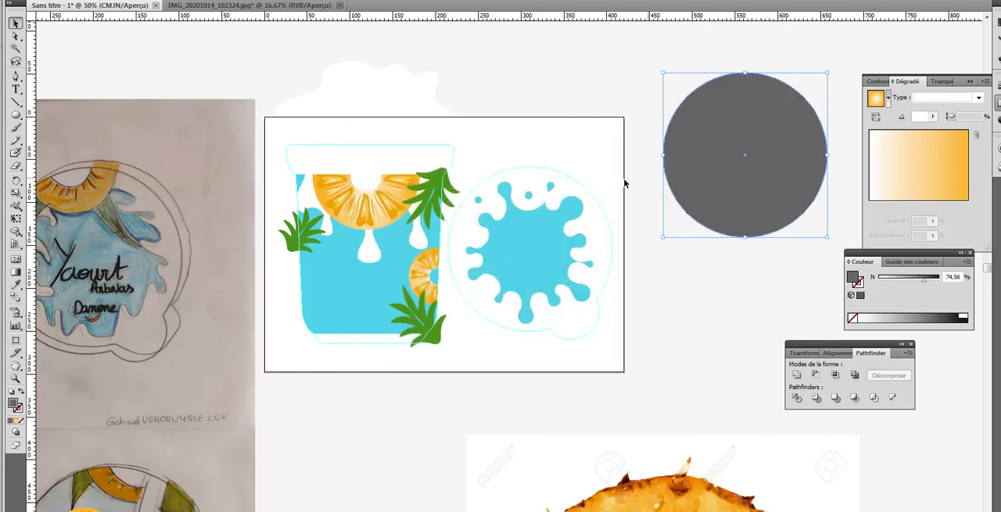
left_click(570, 352)
Step: Move the whole pineapple slice onto the upper-left edge of the grey circle and scale it down to be smaller than the circle
key("ctrl+minus")
key("ctrl+minus")
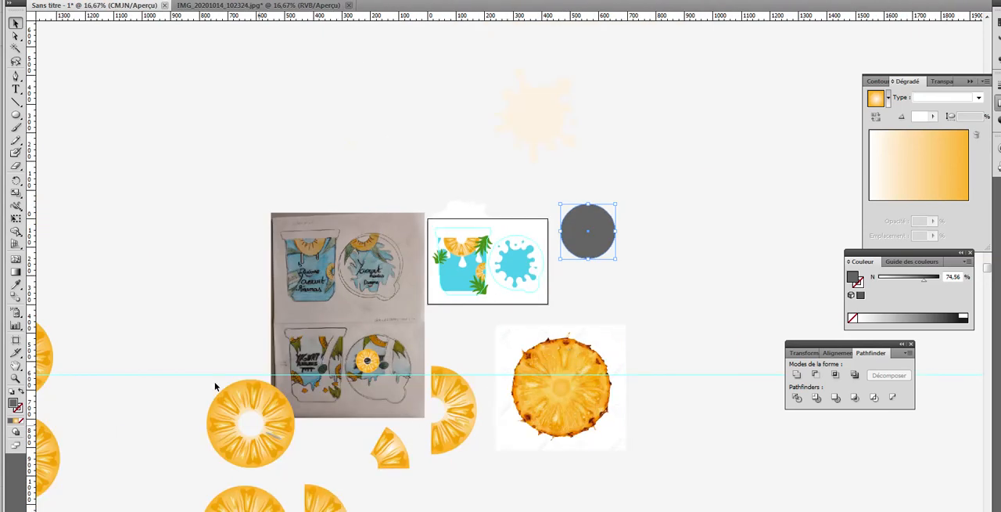
left_click(233, 447)
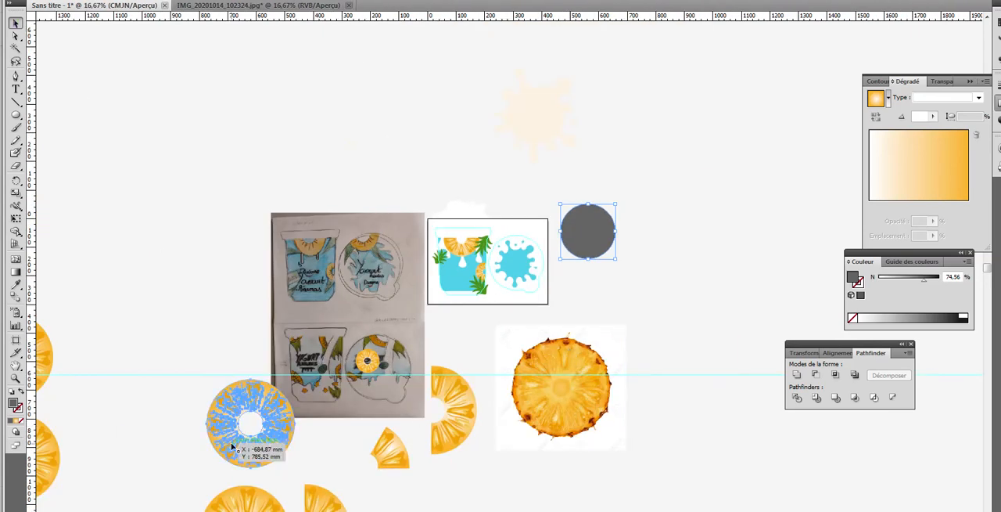
left_click_drag(233, 447, 587, 219)
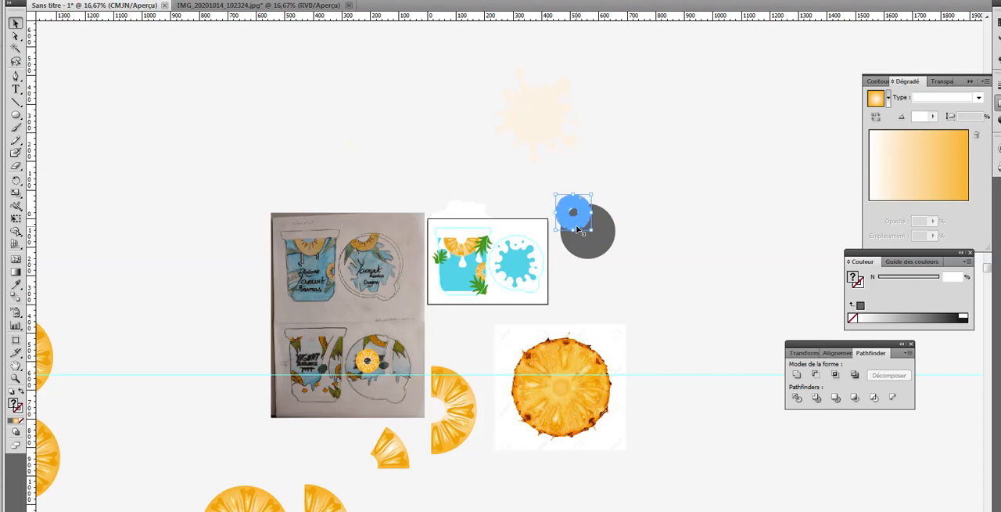
left_click(670, 228)
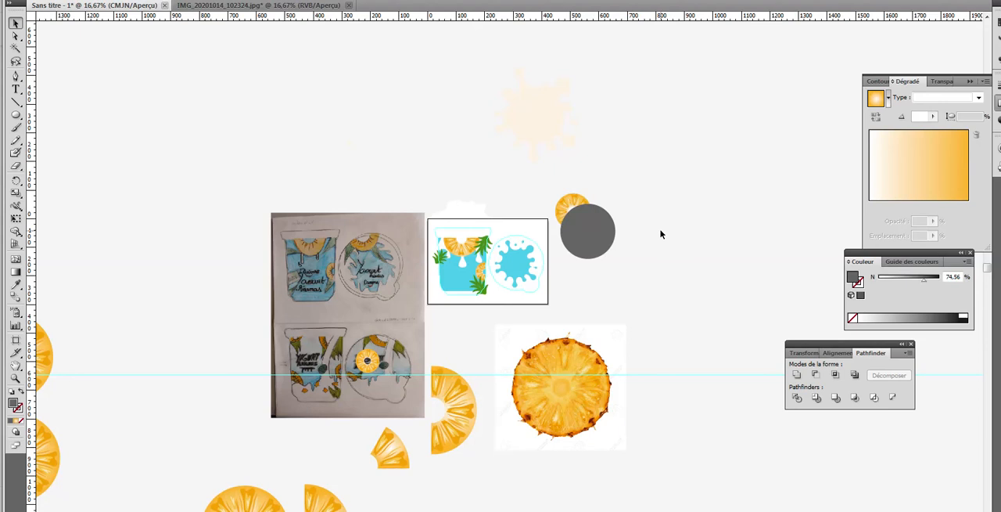
Step: Bring the pineapple slice to the front of the grey circle
left_click(571, 206)
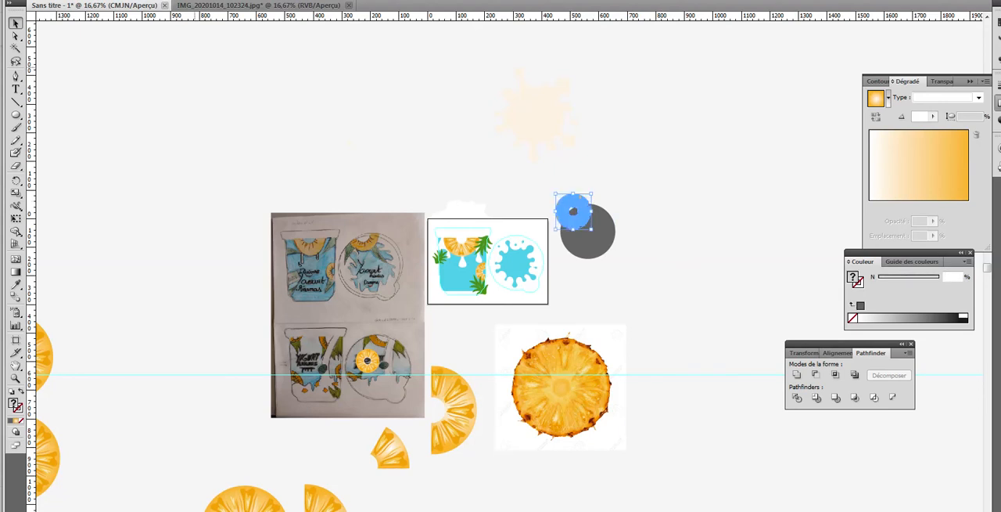
left_click(107, 0)
mouse_move(126, 3)
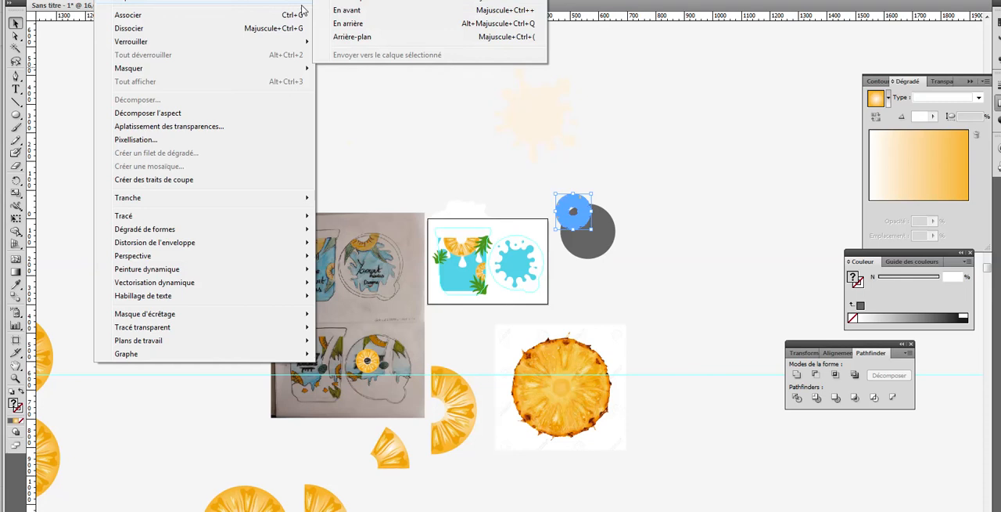
left_click(345, 1)
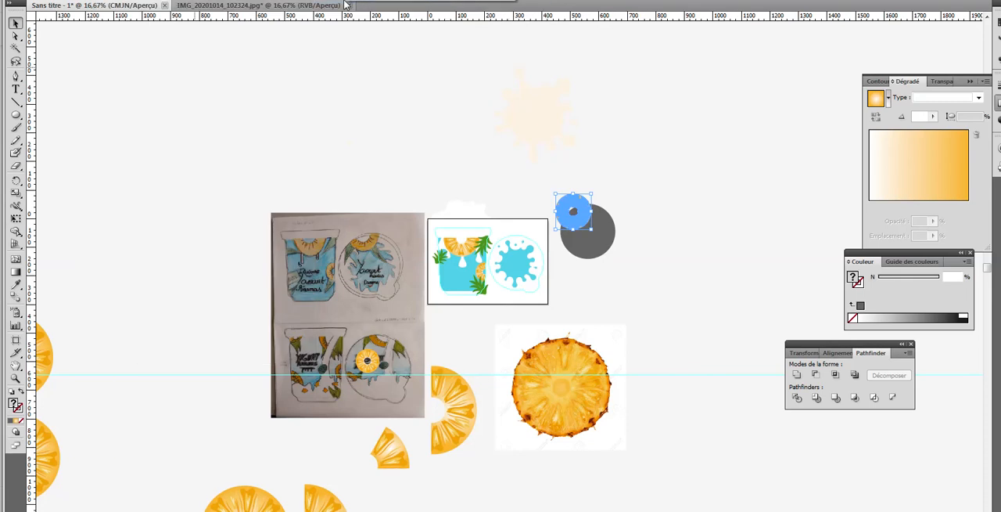
Step: Select the pineapple slice together with the grey circle and split them with the Pathfinder Divide operation
left_click(15, 378)
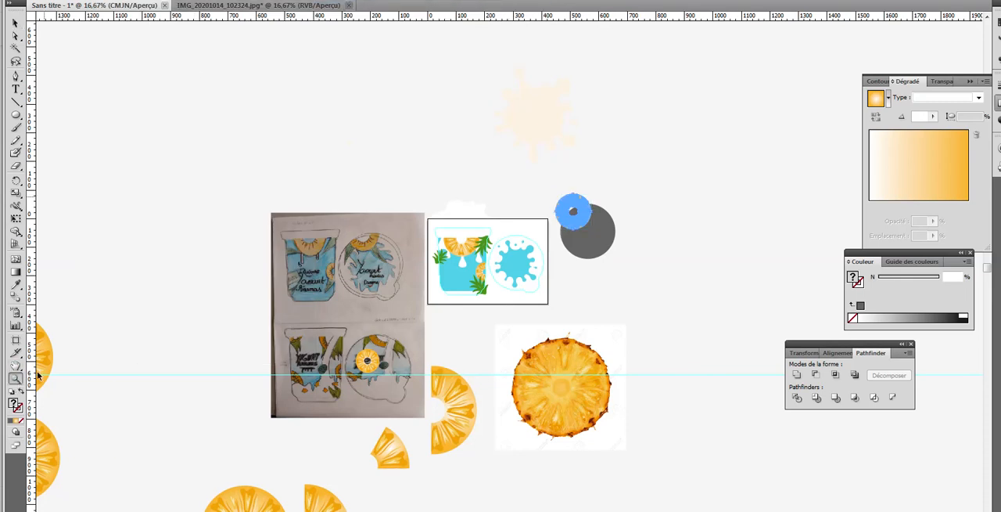
left_click(575, 220)
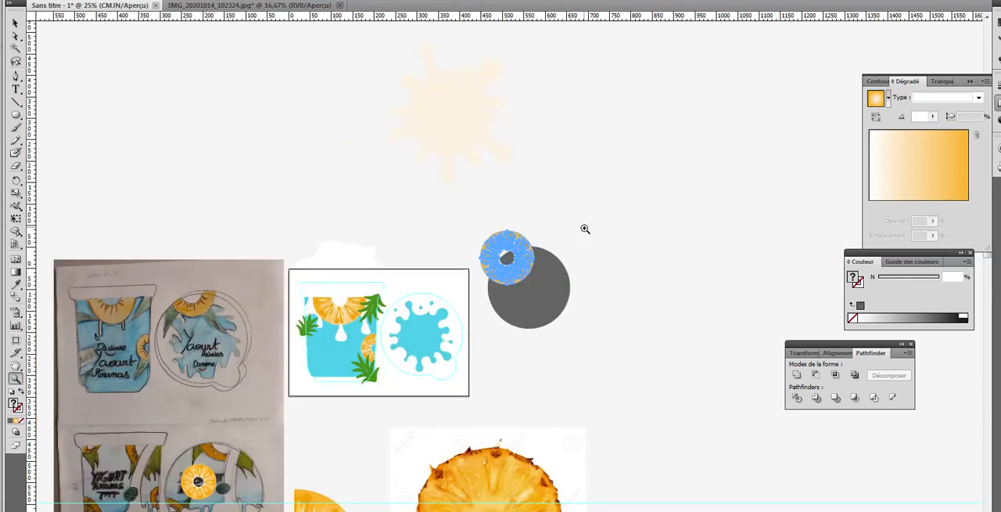
left_click(508, 263)
left_click(514, 278)
left_click(513, 278)
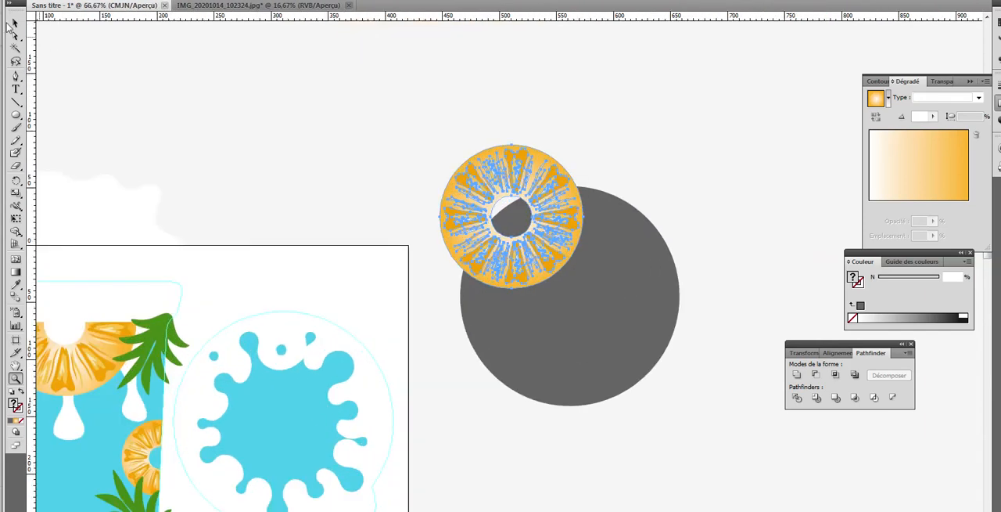
left_click(563, 350)
scroll(536, 271, "up", 3)
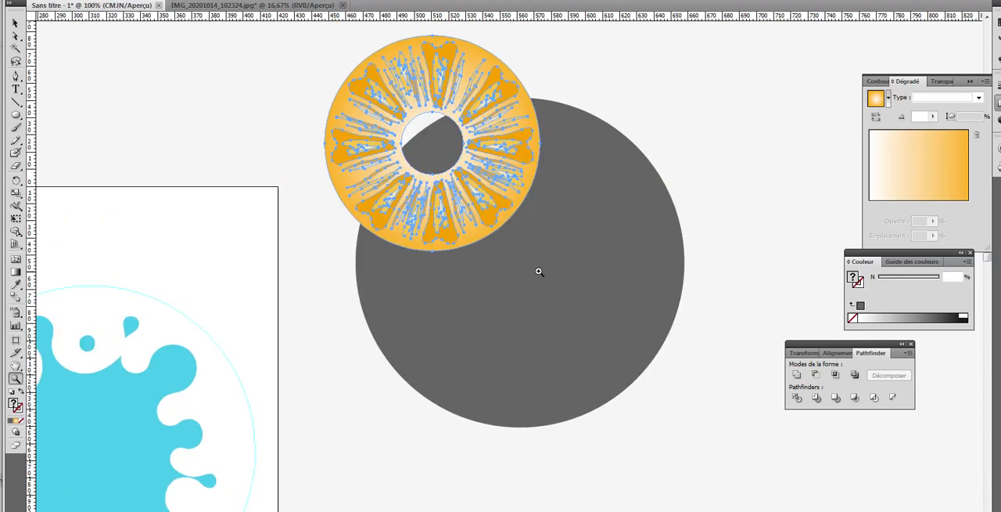
scroll(595, 313, "up", 1)
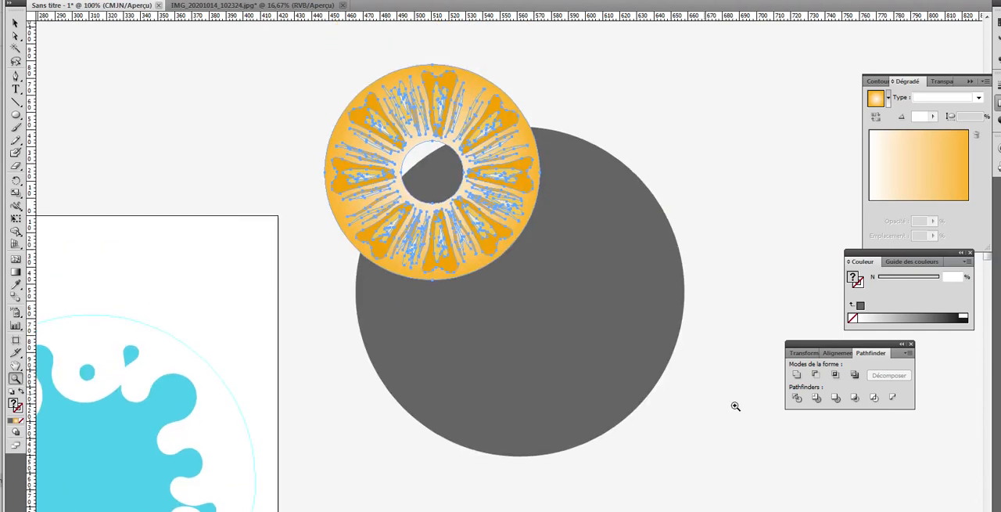
left_click(798, 398)
left_click(15, 22)
left_click_drag(691, 396, 341, 135)
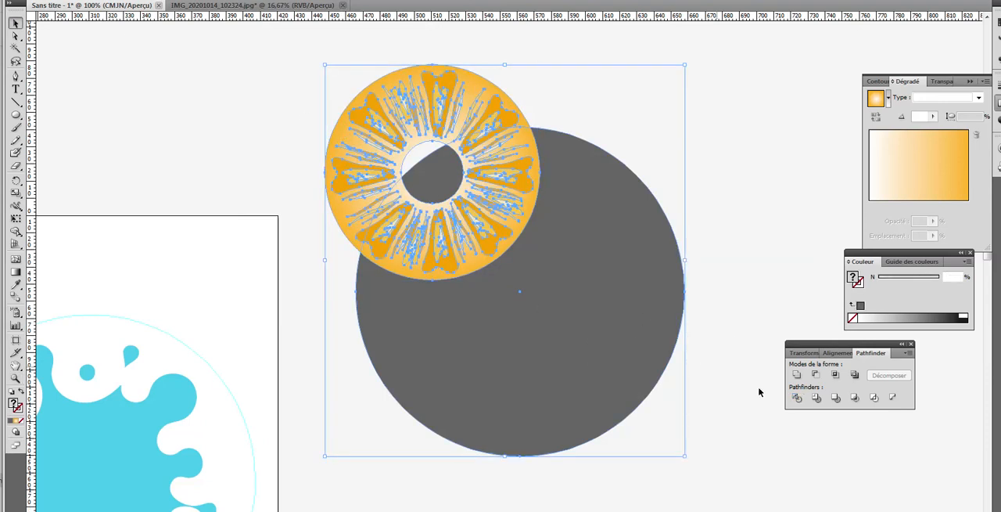
left_click(797, 398)
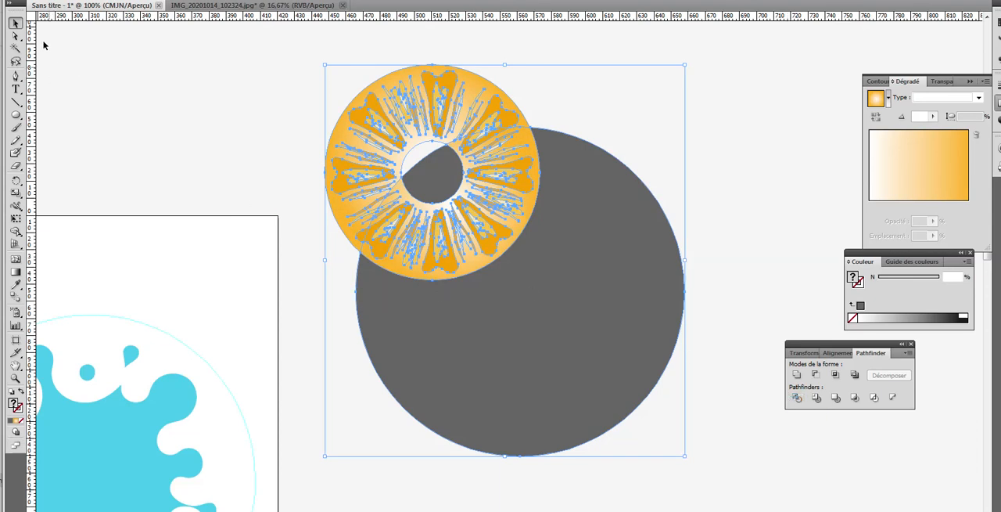
Step: Delete the grey piece outside the pineapple slice and the grey piece inside its central hole using the Direct Selection tool
left_click(15, 378)
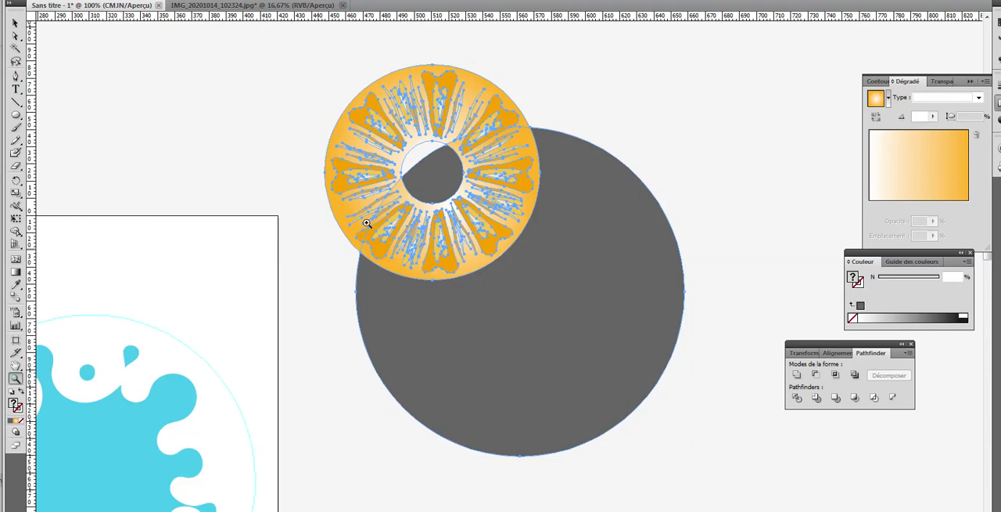
left_click(421, 163)
left_click(520, 233)
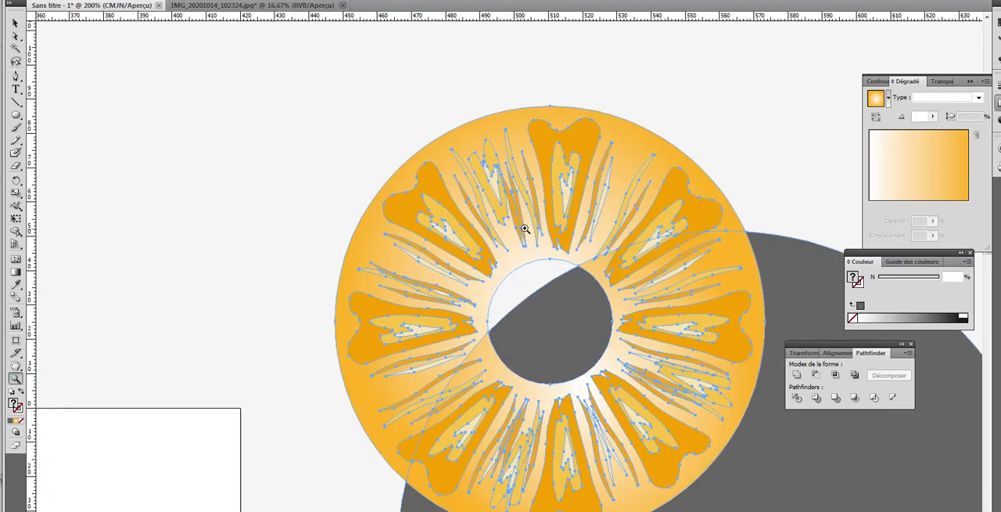
scroll(662, 308, "down", 4)
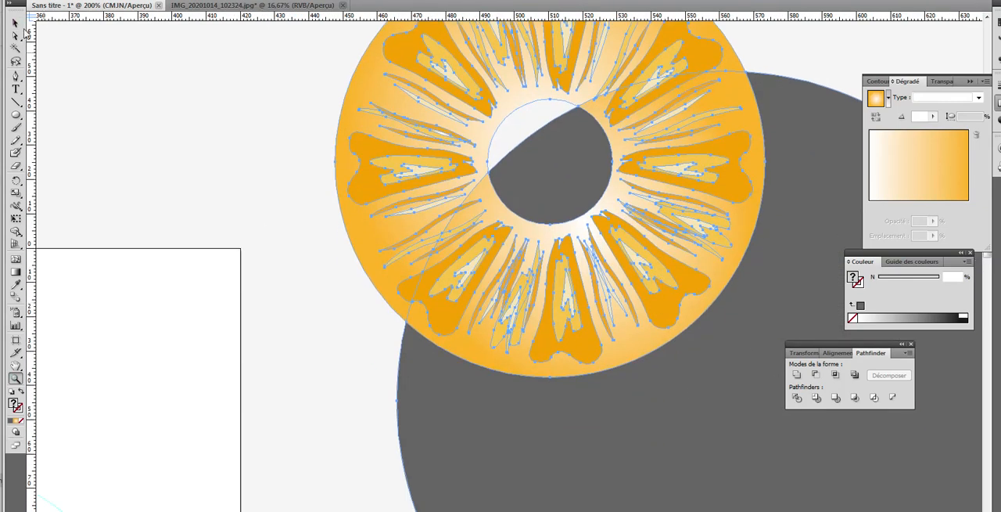
left_click(15, 22)
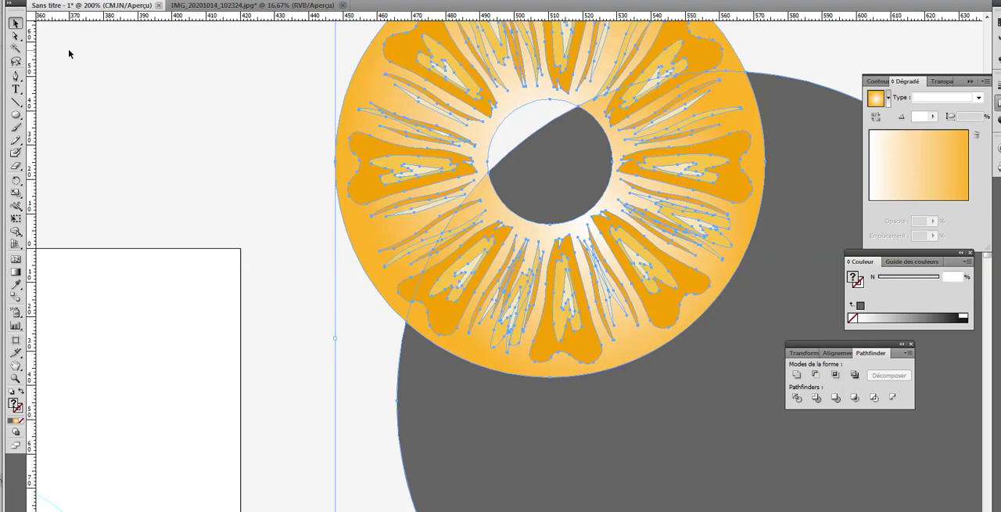
left_click(14, 36)
left_click(461, 404)
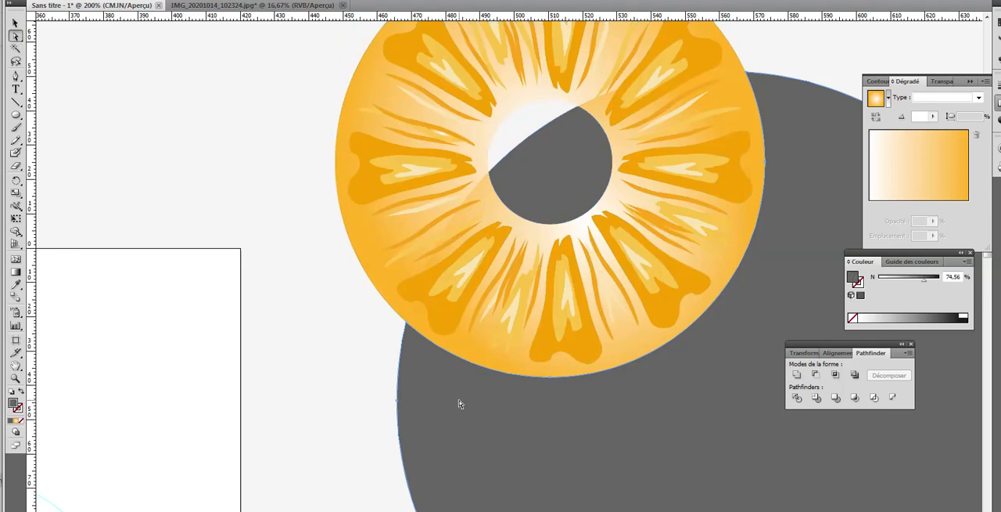
key("Delete")
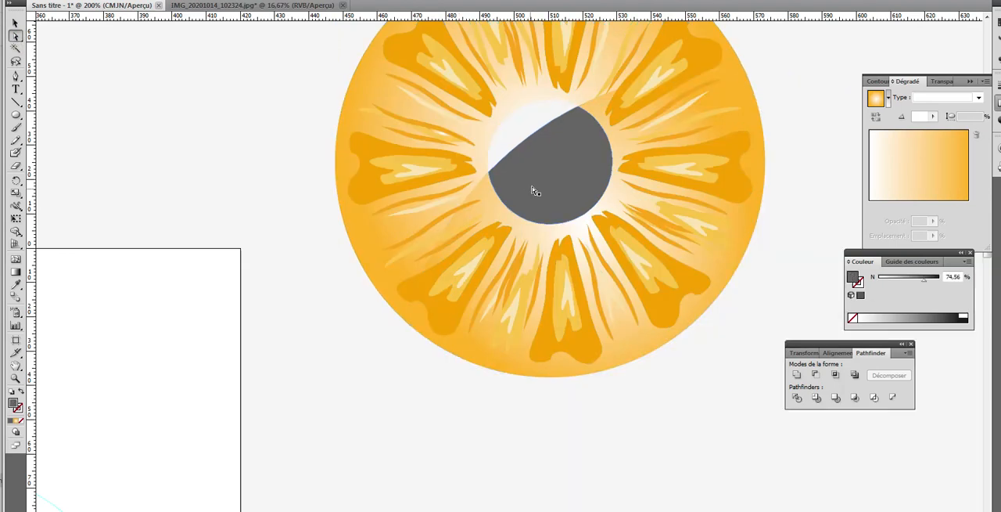
key("Delete")
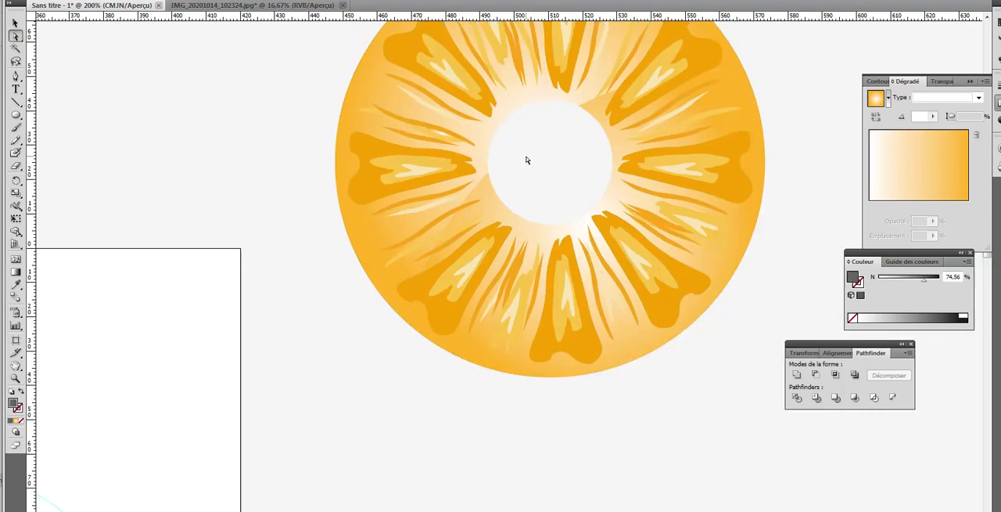
Step: Delete the gradient background piece of the slice that lies outside the circle's arc
key("ctrl+a")
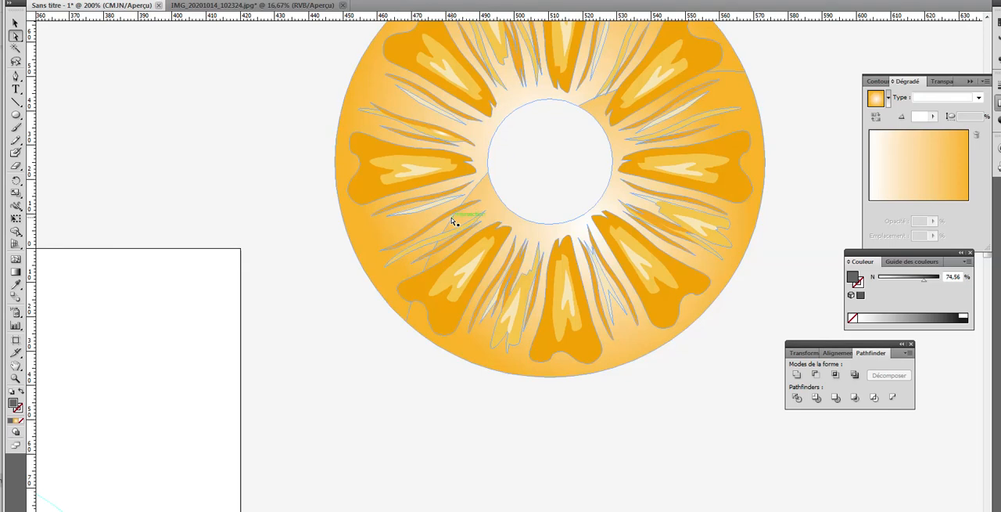
left_click(451, 218)
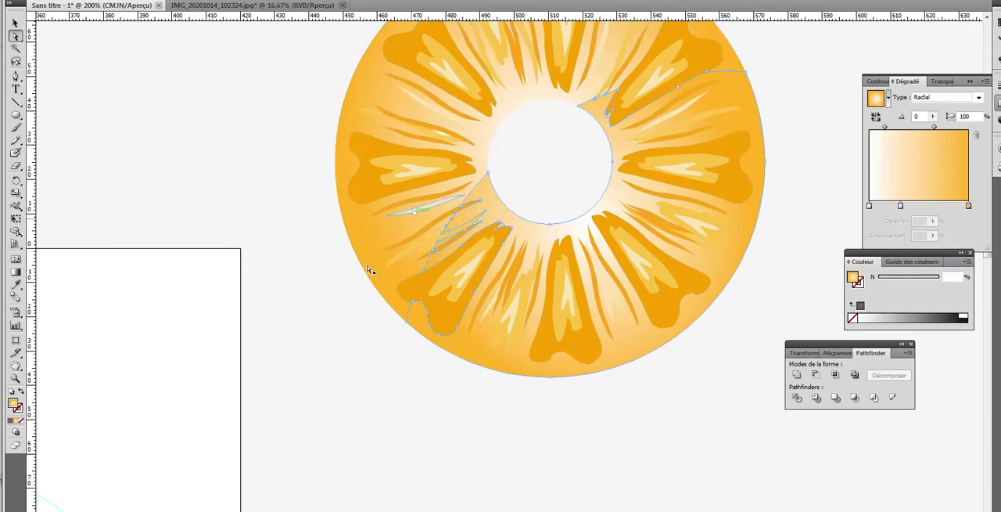
left_click(395, 259)
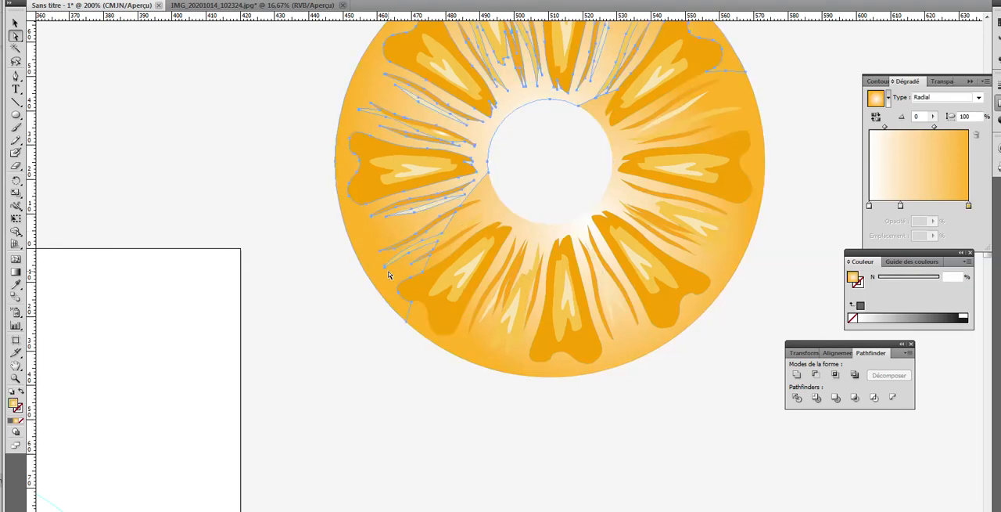
key("Delete")
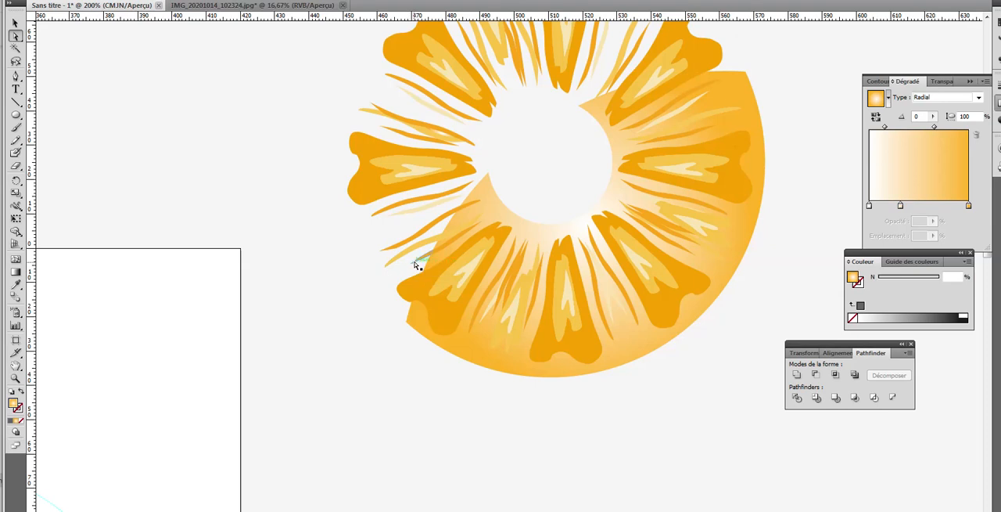
Step: Delete the loose pulp strokes and the segment tip sticking out past the cut edge on the slice's lower-left side
left_click(416, 260)
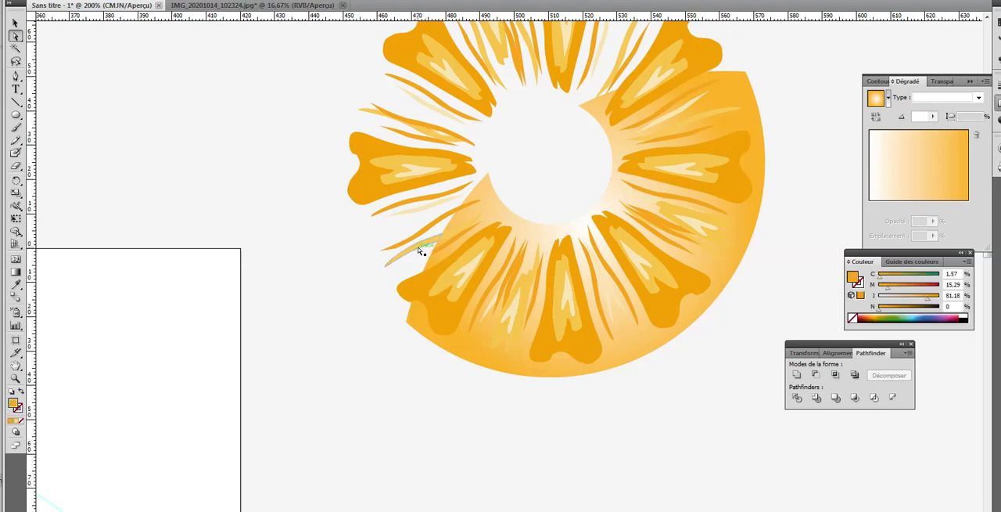
left_click_drag(418, 247, 417, 235)
key("Delete")
left_click(419, 208)
key("Delete")
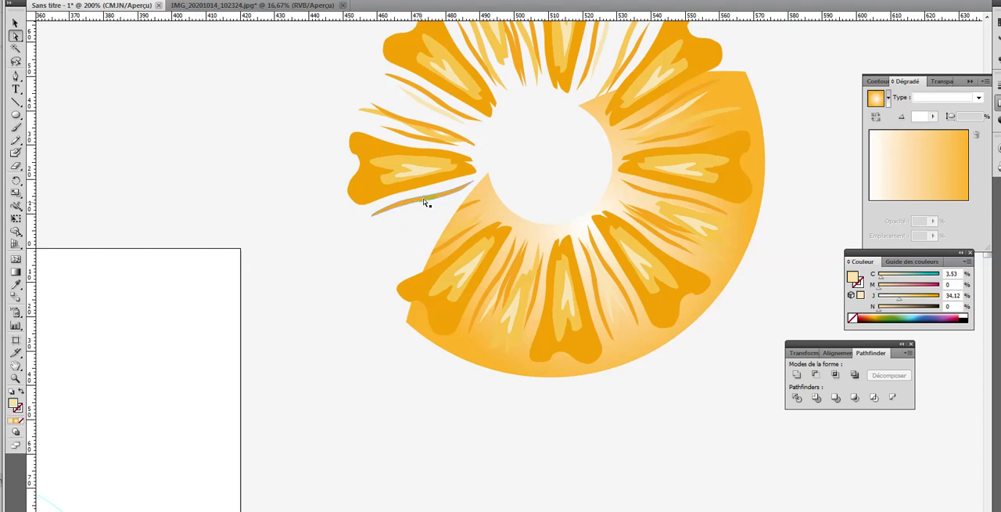
key("Delete")
left_click(413, 294)
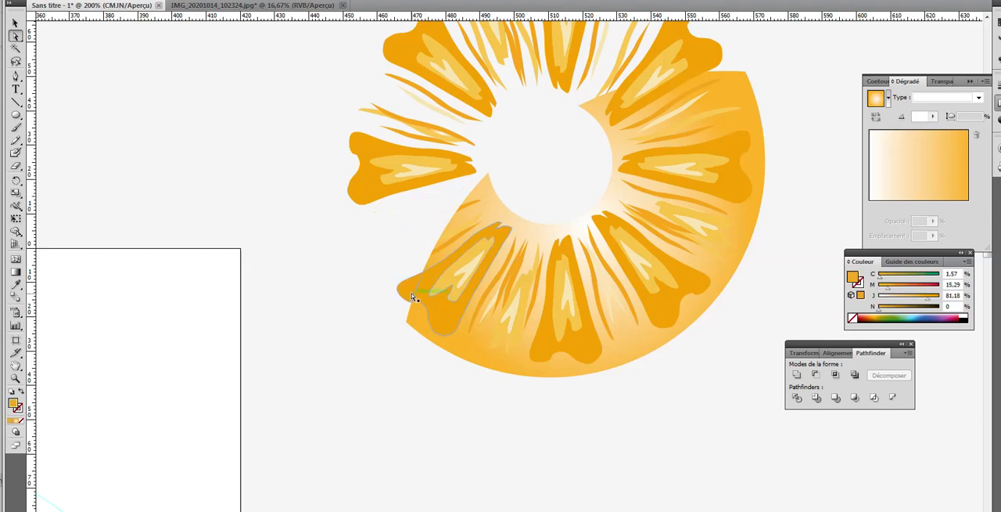
key("Delete")
Step: Delete the yellow and cream segment pieces protruding above the cut edge on the slice's upper-right side
key("Delete")
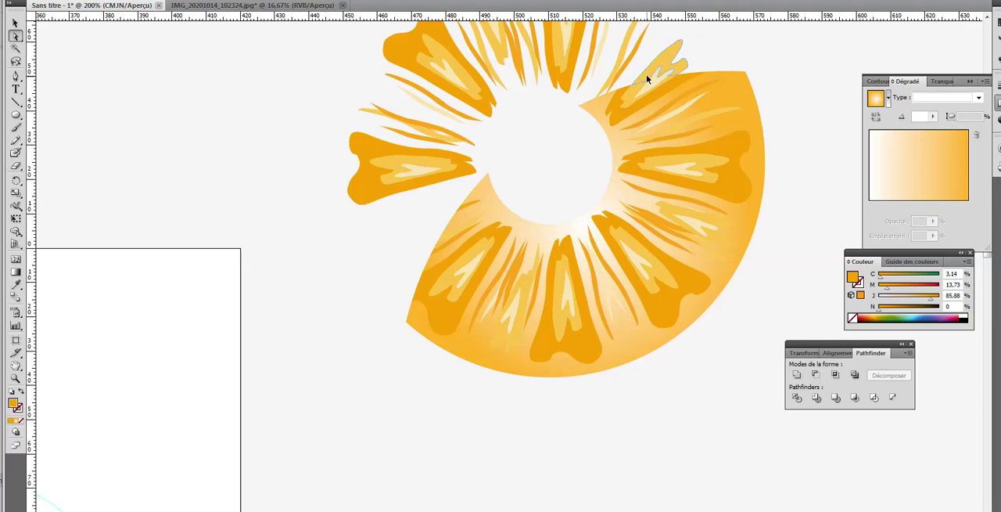
left_click(647, 75)
key("Delete")
left_click(658, 73)
key("Delete")
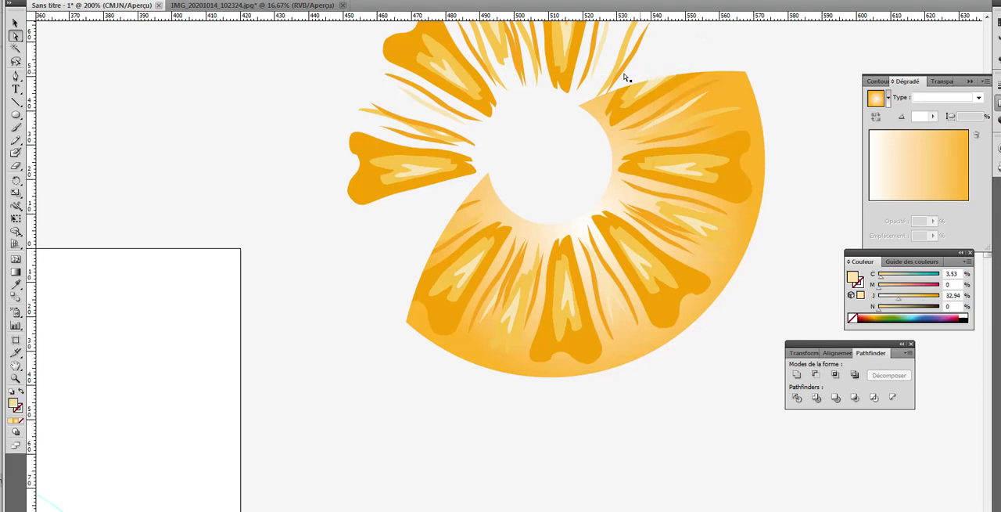
Step: Delete the remaining pulp strokes and segments lying outside the cut edge on the upper-left side of the pineapple slice
left_click_drag(612, 55, 448, 40)
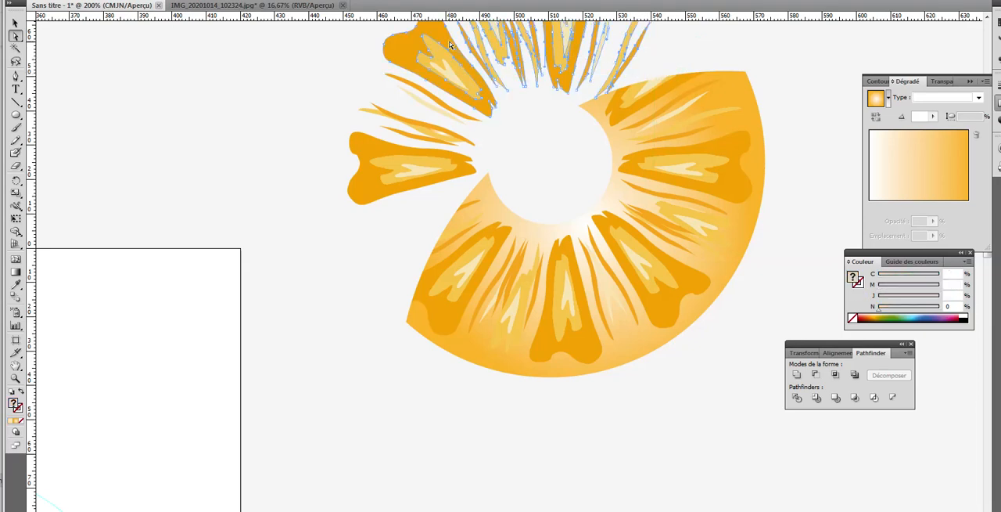
key("Delete")
key("Delete")
left_click_drag(334, 67, 501, 139)
key("Delete")
key("Delete")
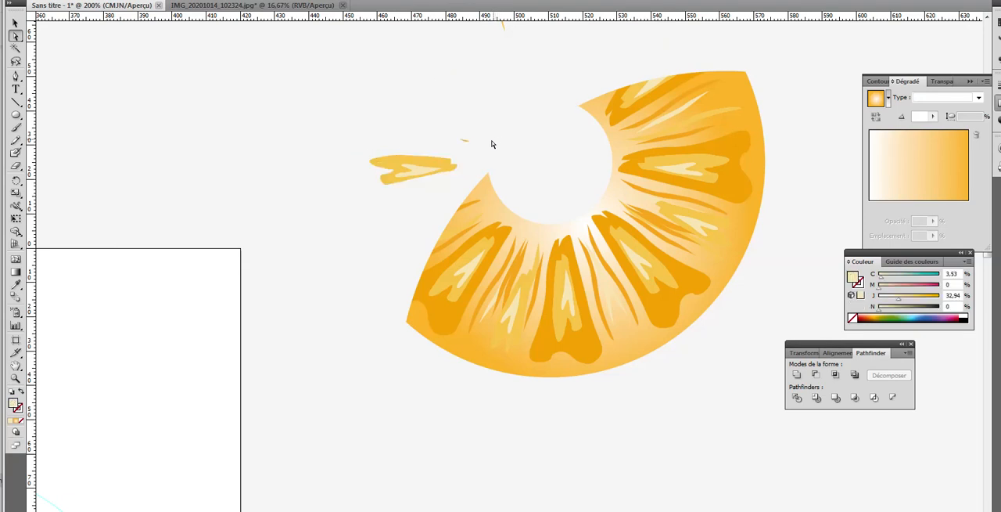
left_click_drag(365, 113, 477, 177)
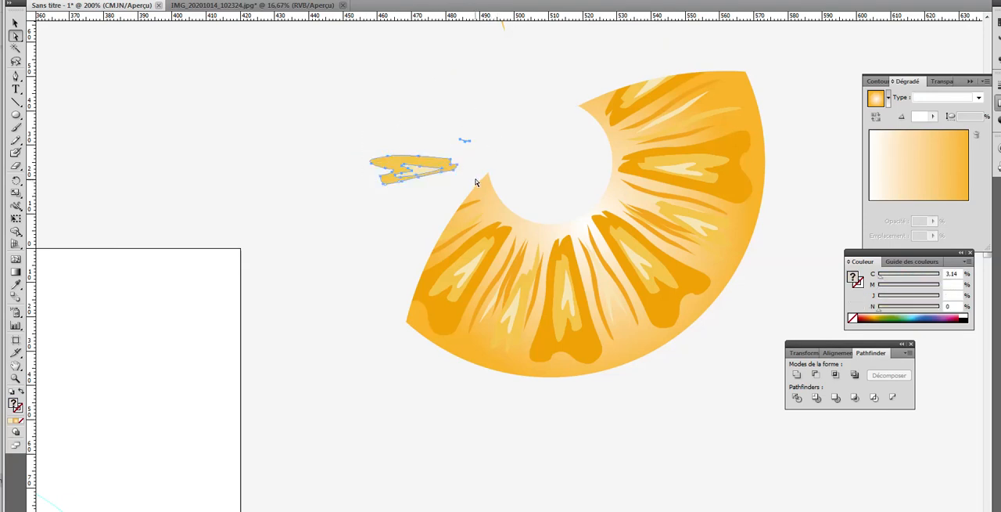
key("Delete")
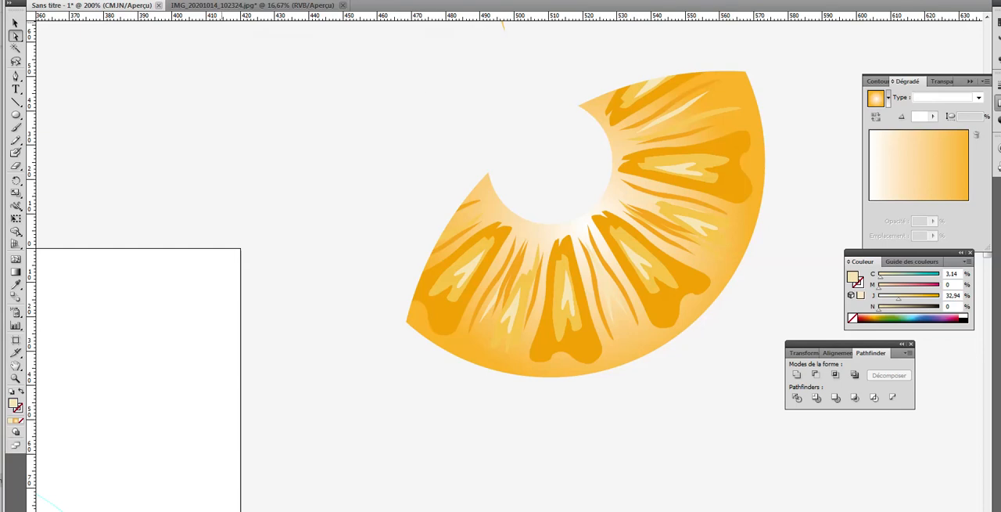
Step: Use outline view to find and delete the stray fragments left above the slice, and return to preview
left_click(224, 0)
left_click(250, 0)
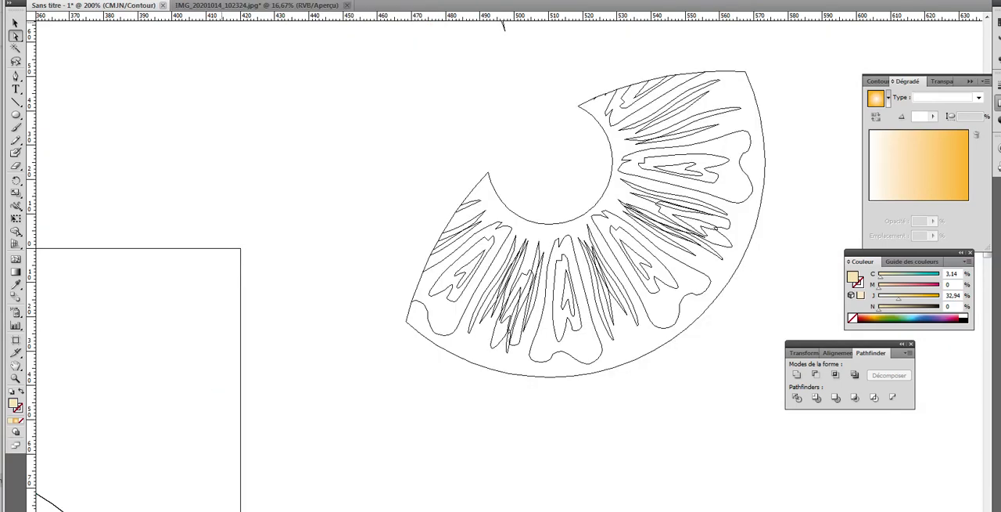
scroll(340, 64, "up", 1)
scroll(339, 64, "up", 2)
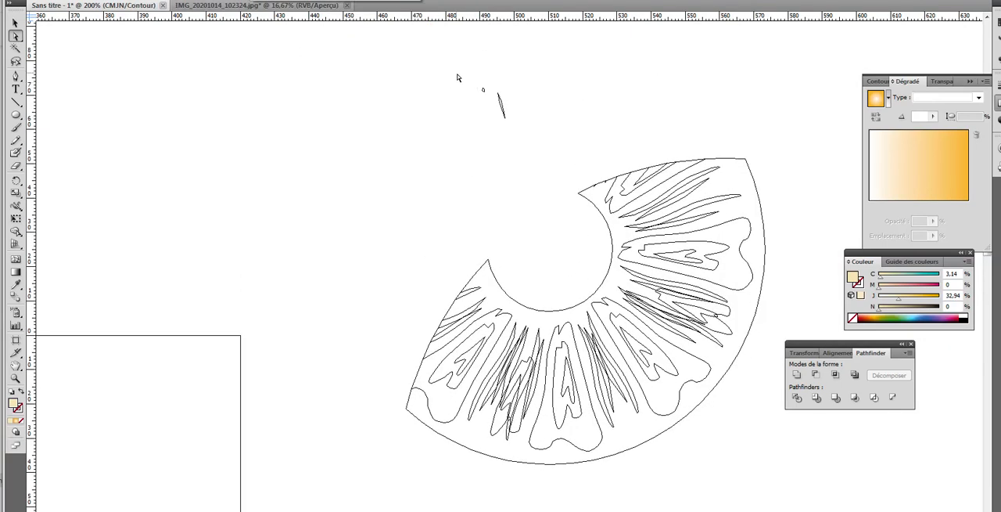
left_click_drag(457, 71, 528, 132)
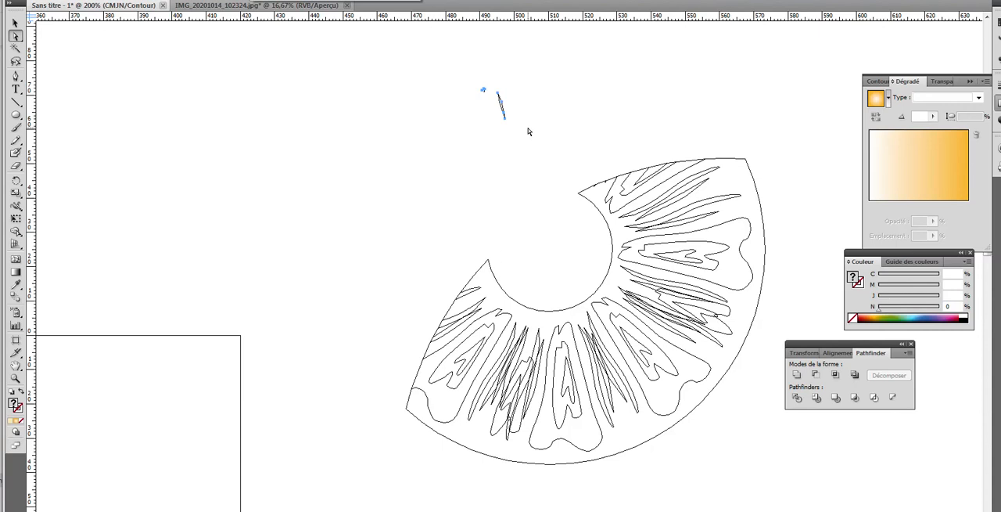
key("Delete")
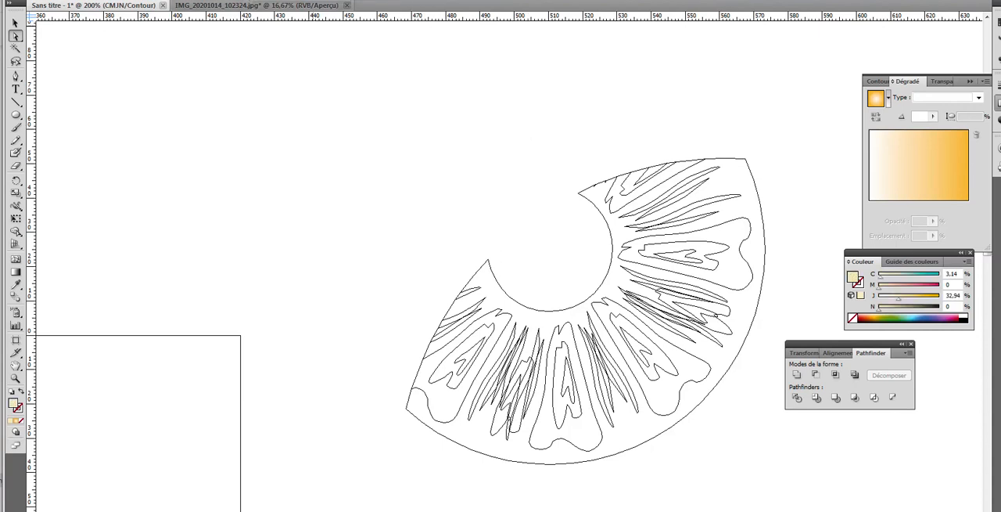
left_click(235, 0)
left_click(250, 0)
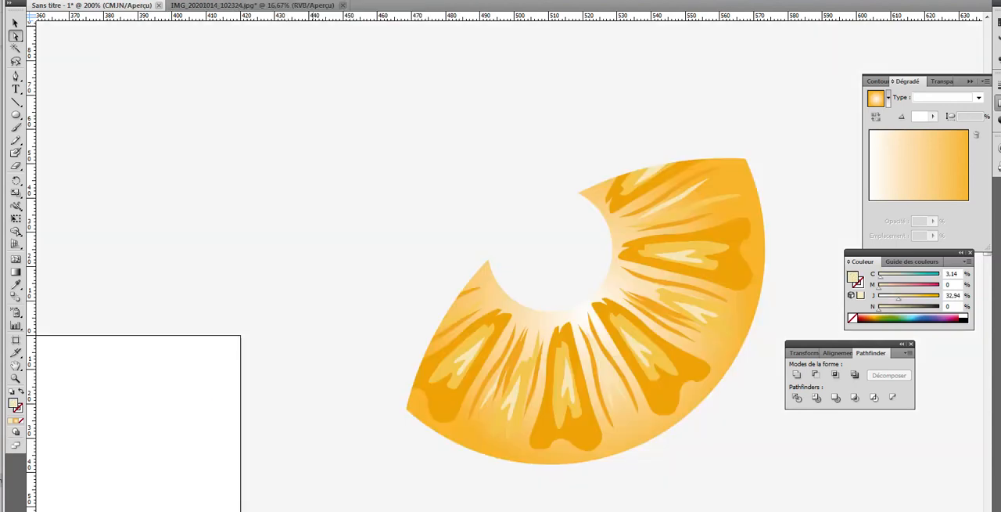
Step: Move the whole trimmed pineapple slice onto the upper-left part of the lid on the artboard
key("ctrl+minus")
key("ctrl+minus")
key("ctrl+minus")
key("ctrl+minus")
key("ctrl+minus")
key("ctrl+minus")
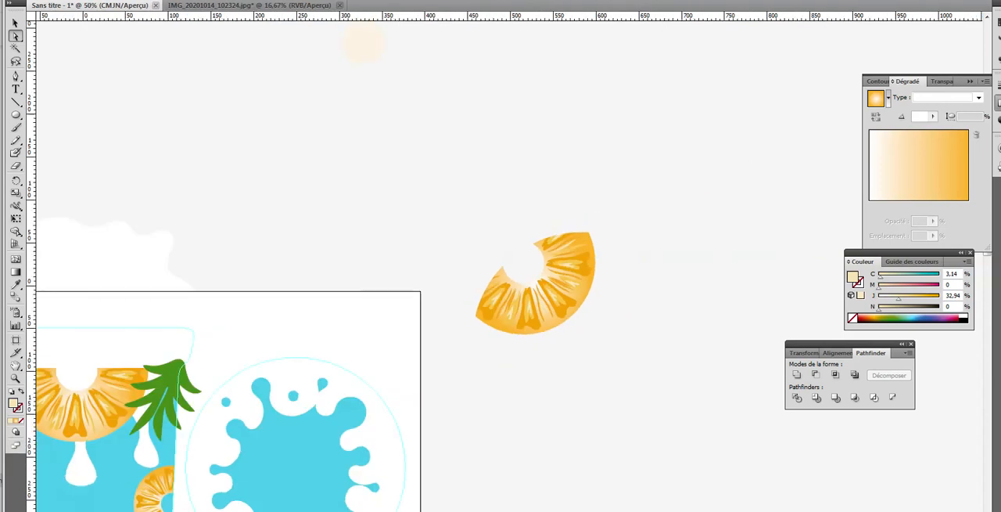
left_click(15, 22)
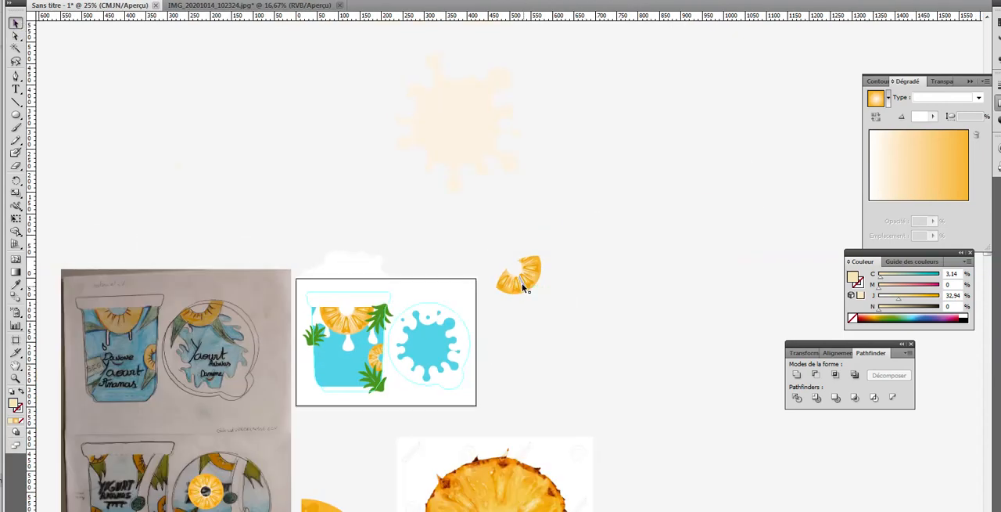
left_click_drag(522, 300, 421, 336)
Step: Nudge the slice right and up so its cut edge follows the lid's round outline, and deselect it
left_click(16, 378)
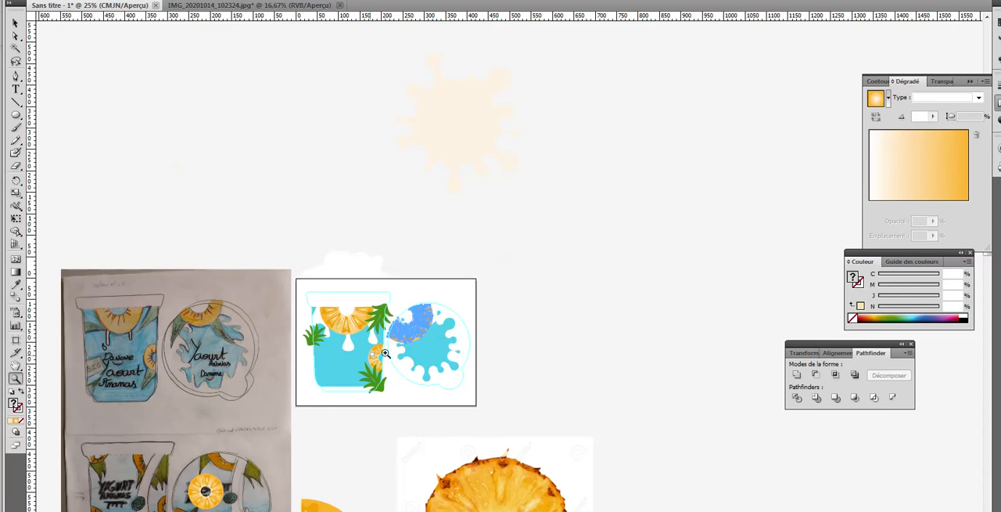
left_click(416, 334)
left_click(490, 269)
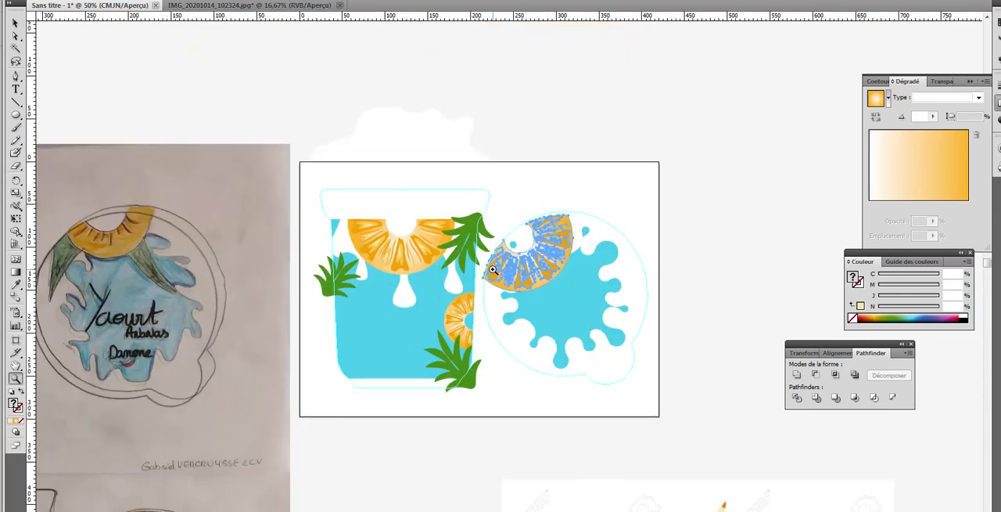
left_click_drag(532, 268, 539, 274)
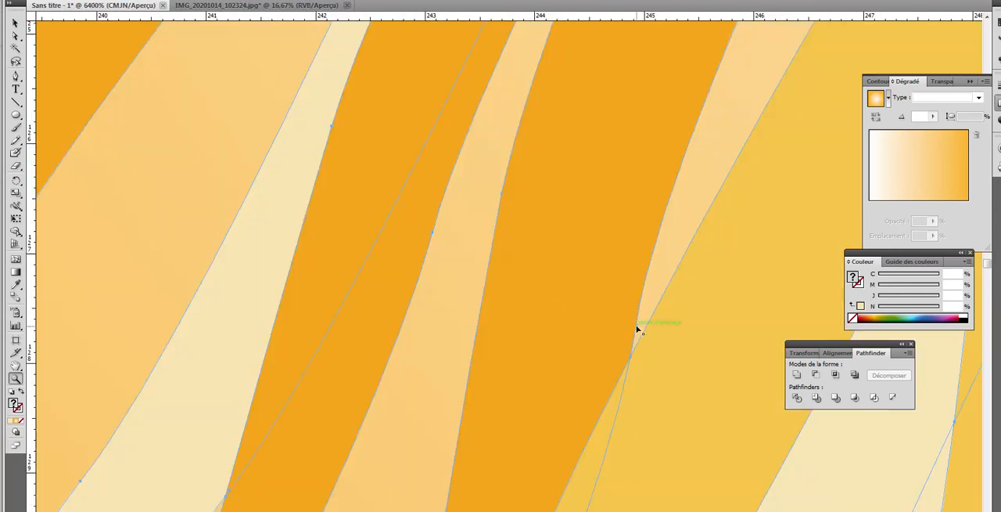
key("ctrl+minus")
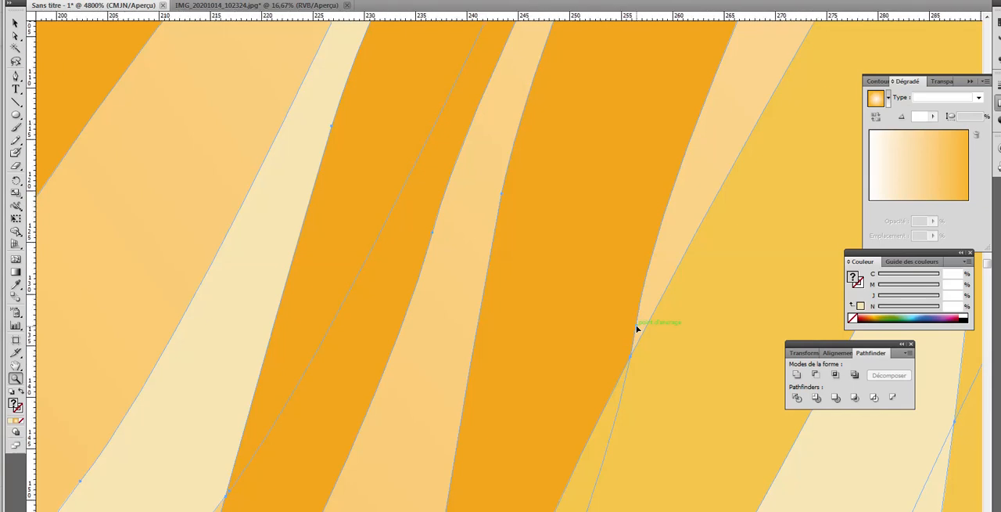
key("ctrl+minus")
key("ctrl+minus")
key("ctrl+minus")
key("ctrl+minus")
key("ctrl+minus")
key("ctrl+minus")
key("ctrl+minus")
key("ctrl+minus")
key("ctrl+minus")
key("ctrl+minus")
key("ctrl+minus")
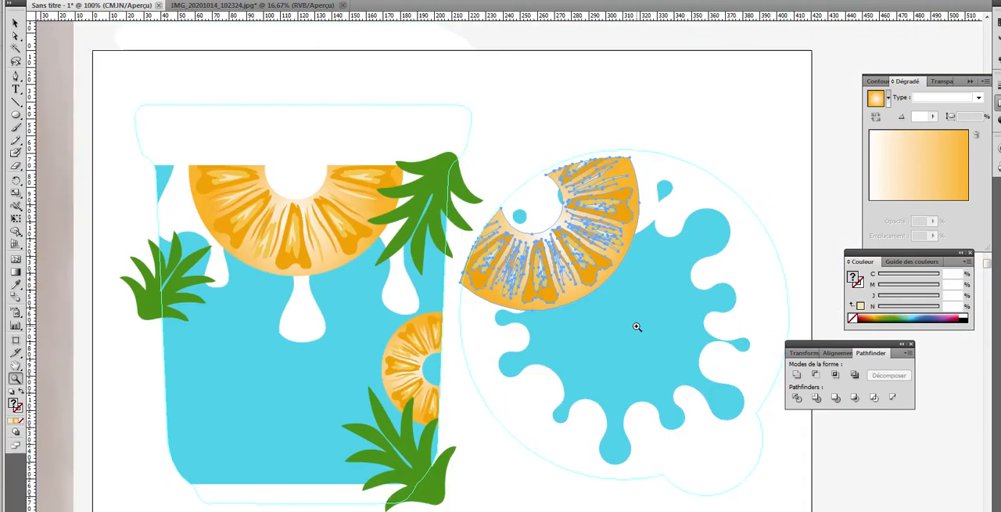
left_click(15, 24)
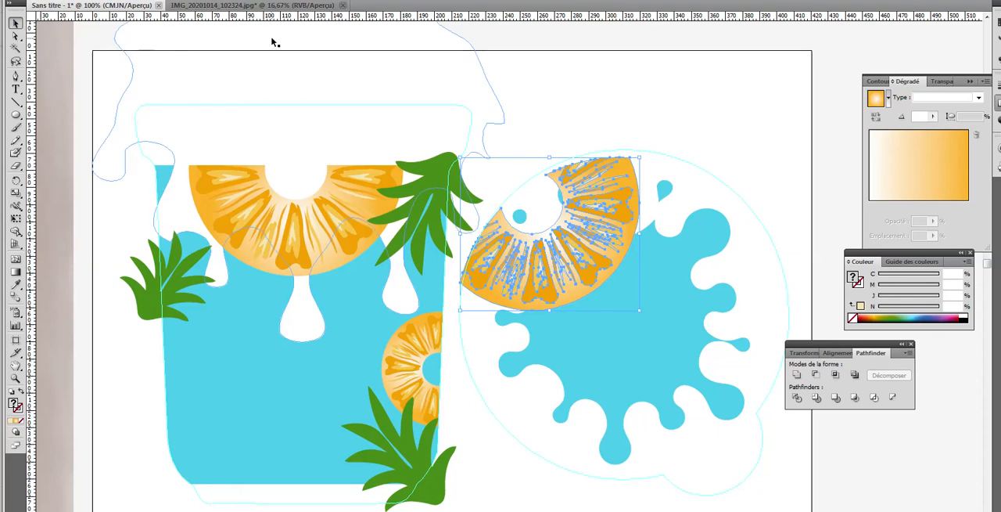
key("Right")
key("Right")
key("Right")
key("Right")
key("Right")
key("Right")
key("Right")
key("Right")
key("Right")
key("Right")
key("Right")
key("Right")
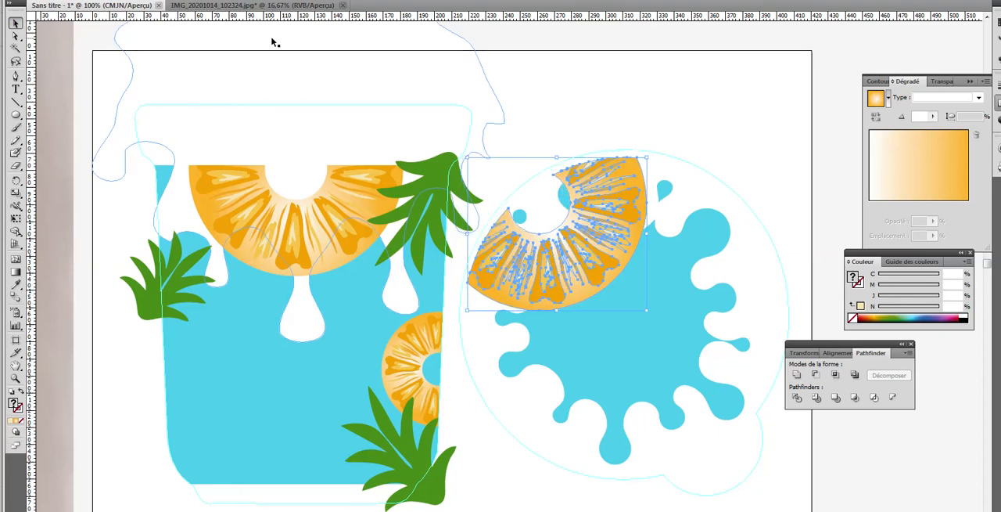
key("Up")
key("Up")
key("Up")
key("Up")
key("Up")
key("Up")
key("Up")
key("Up")
key("Up")
key("Up")
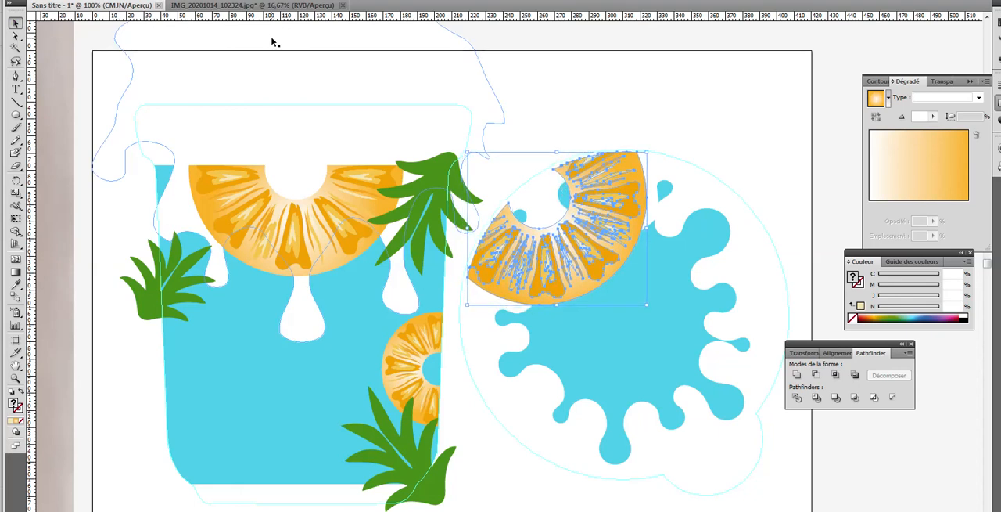
key("Up")
key("Up")
key("Left")
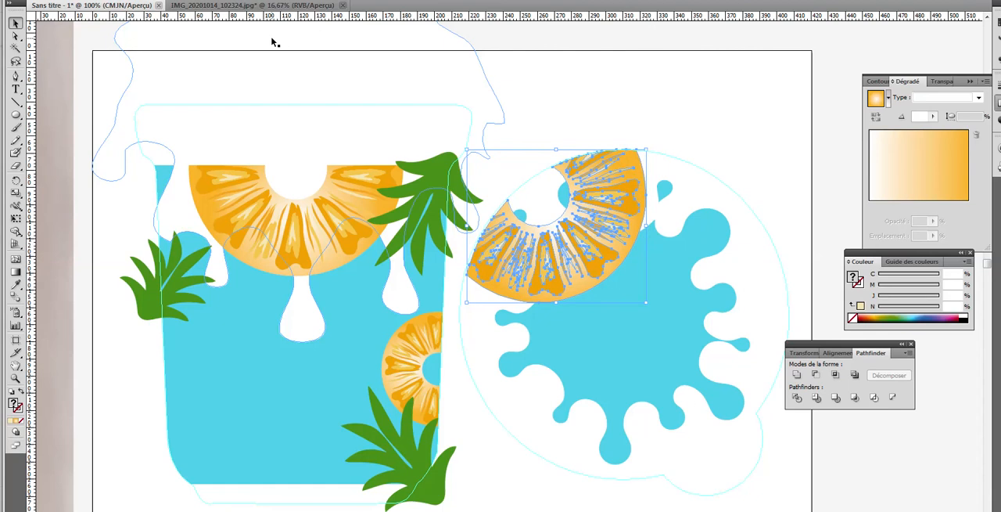
left_click(669, 101)
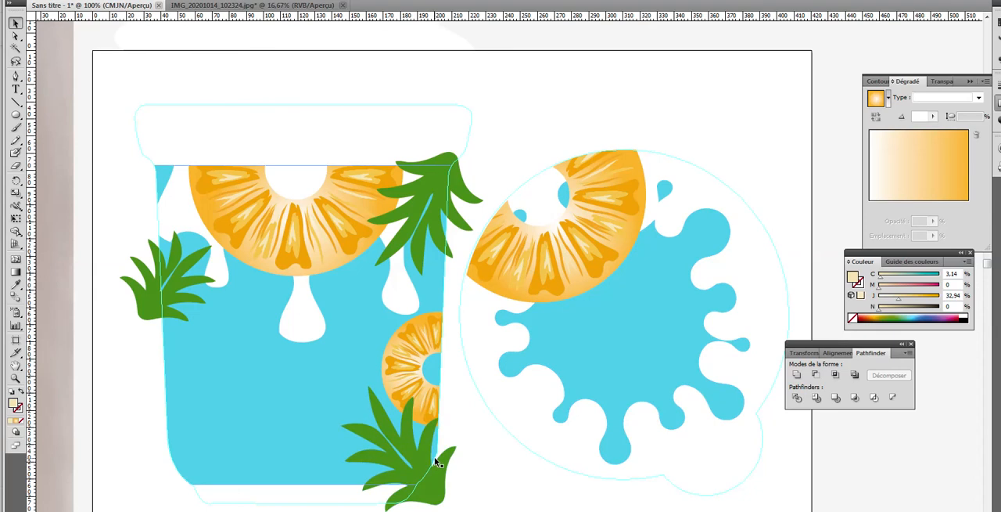
Step: Copy the green leaves from the jar's lower-right corner onto the lid and bring the copy in front of the lid artwork
left_click(430, 482)
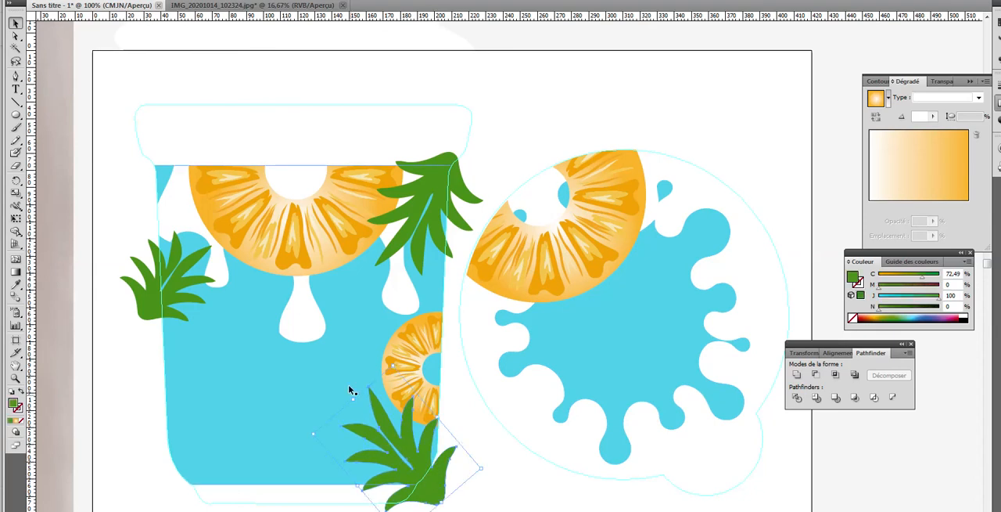
left_click_drag(245, 313, 692, 271)
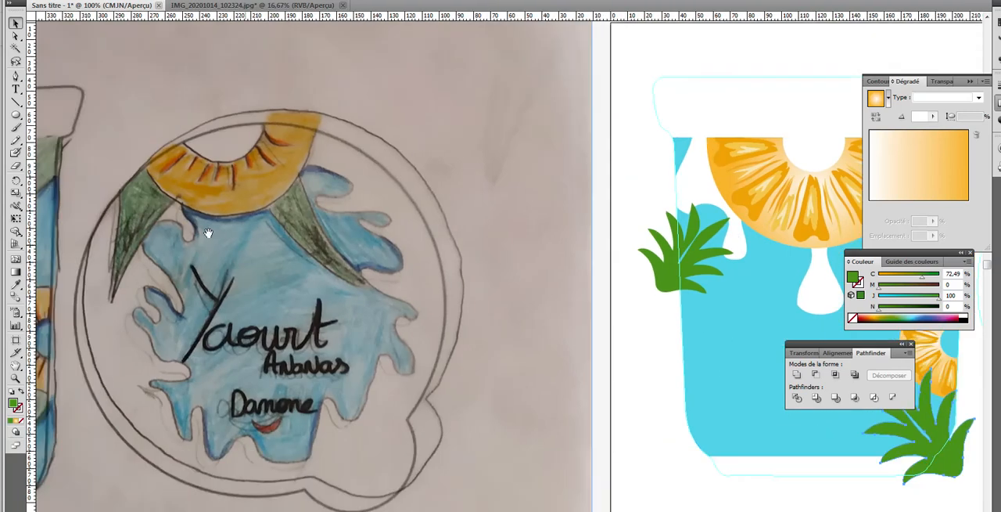
left_click_drag(803, 412, 321, 352)
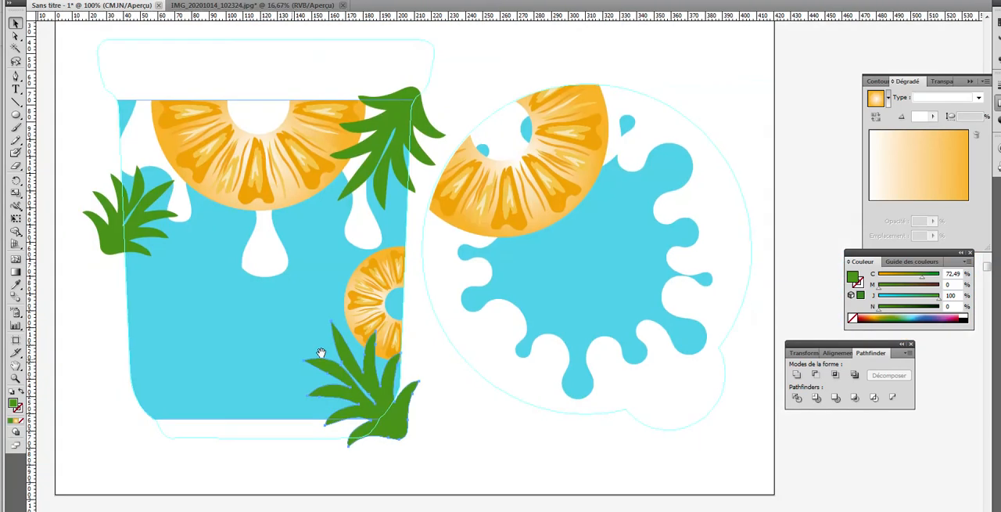
left_click(352, 403)
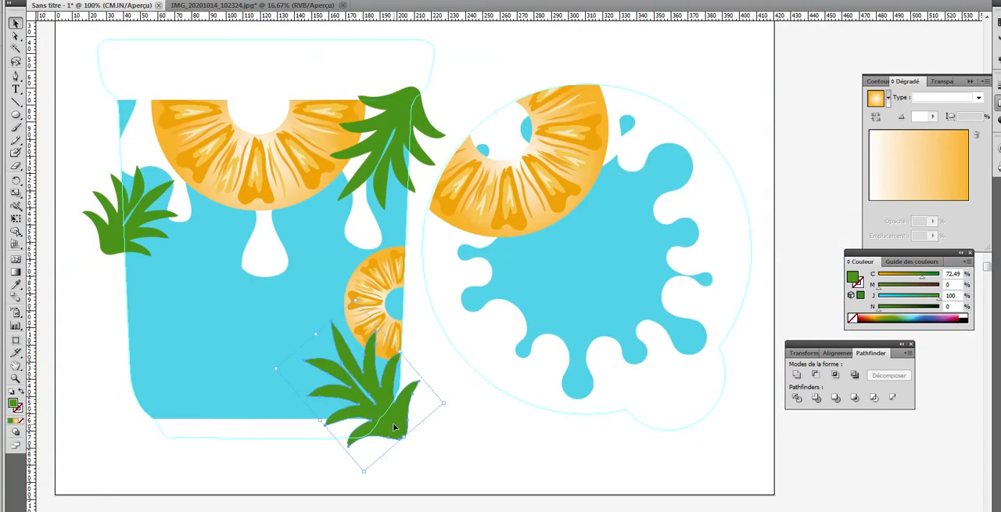
left_click_drag(393, 422, 739, 311)
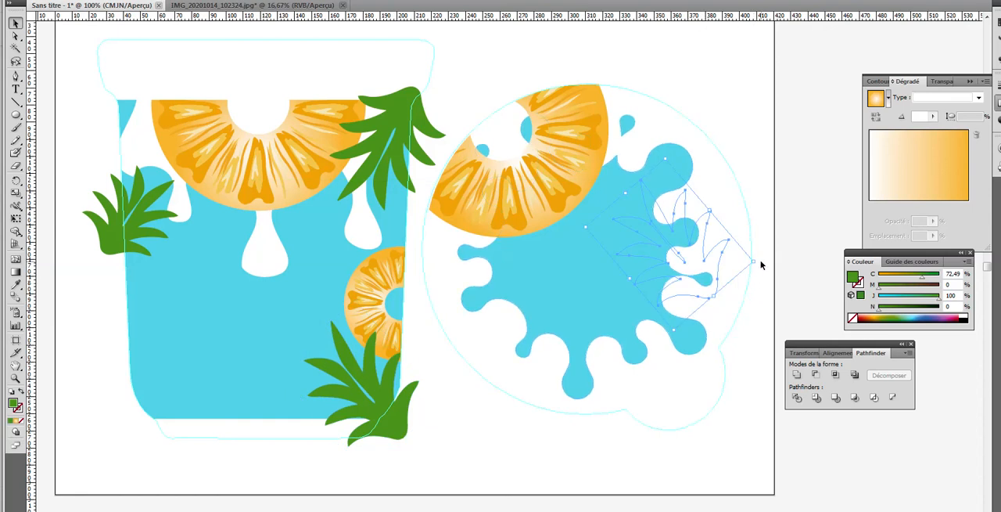
left_click(108, 0)
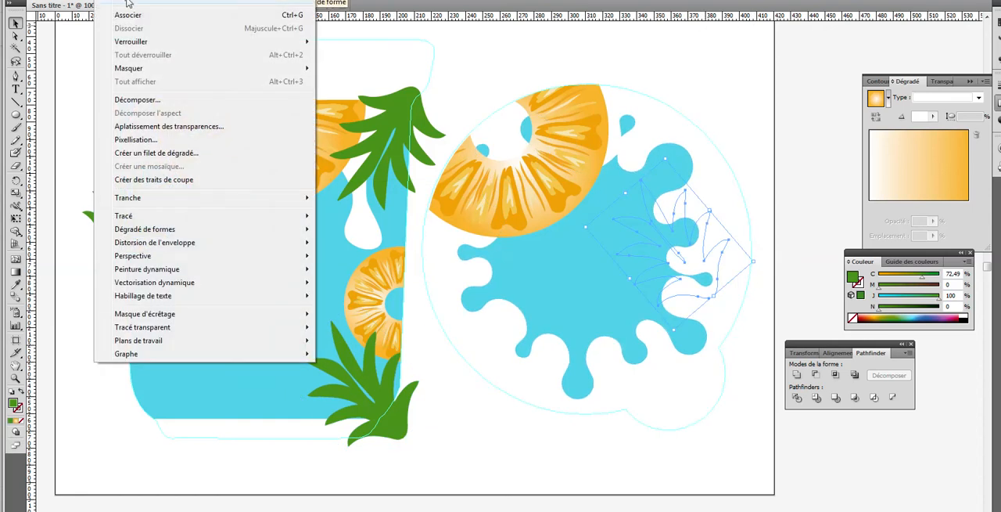
mouse_move(129, 3)
left_click(356, 8)
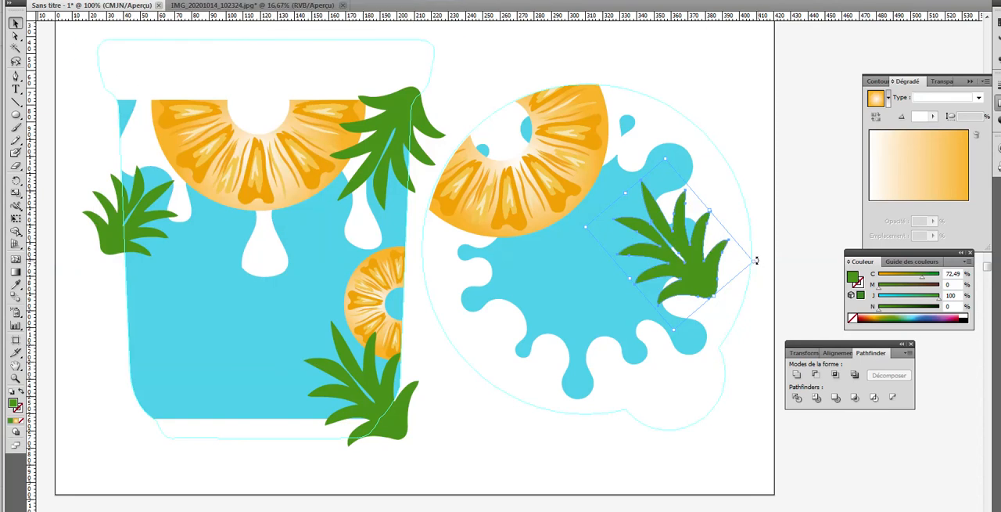
Step: Rotate the copied leaves and place them over the slice's right end at the lid's upper edge
left_click_drag(756, 260, 685, 110)
left_click_drag(701, 226, 725, 88)
left_click(722, 87)
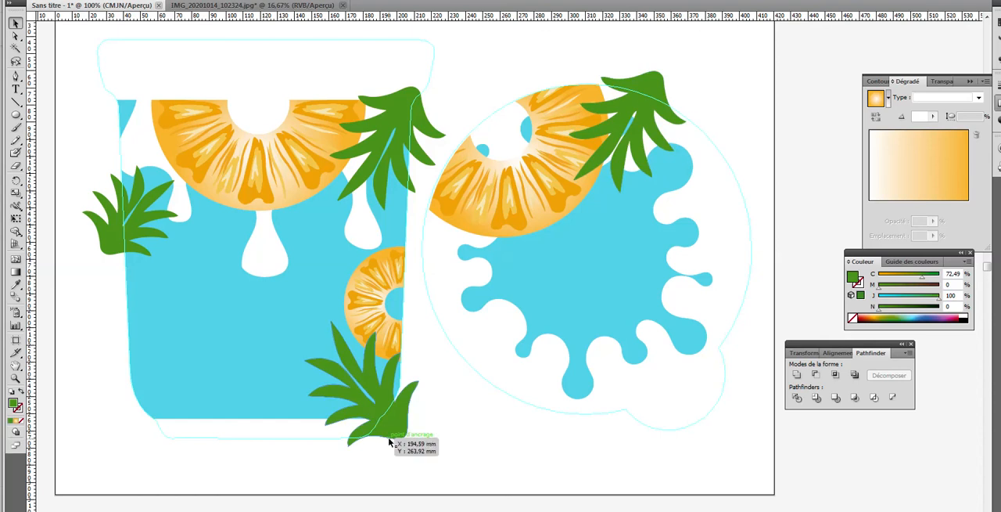
Step: Try to split the copied leaves along the lid outline with the Pathfinder Division operation on the leaves and lid artwork
left_click(699, 132)
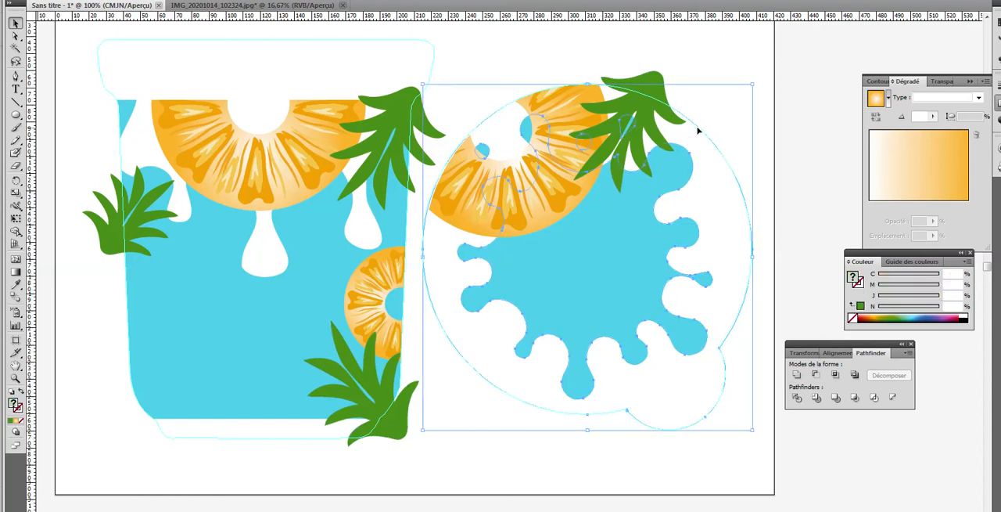
left_click(648, 85, "shift")
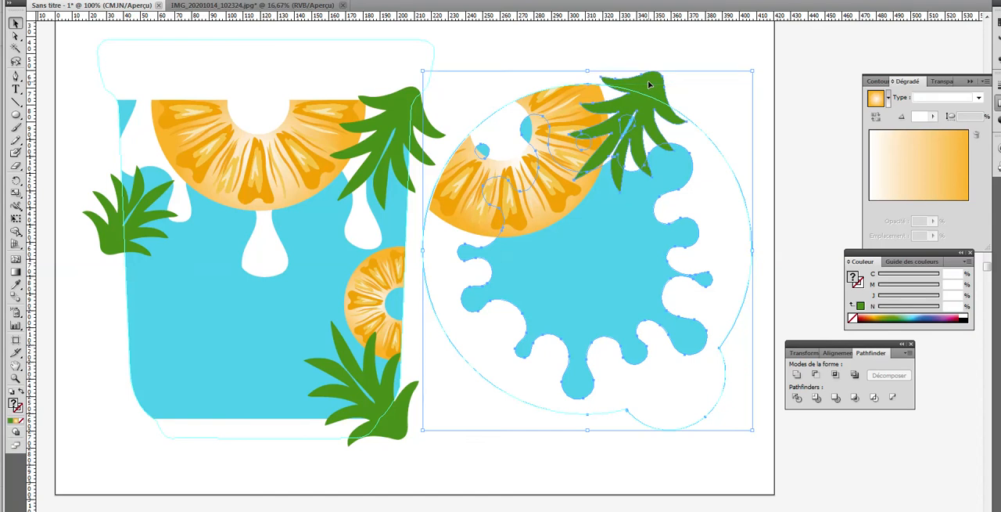
left_click(796, 397)
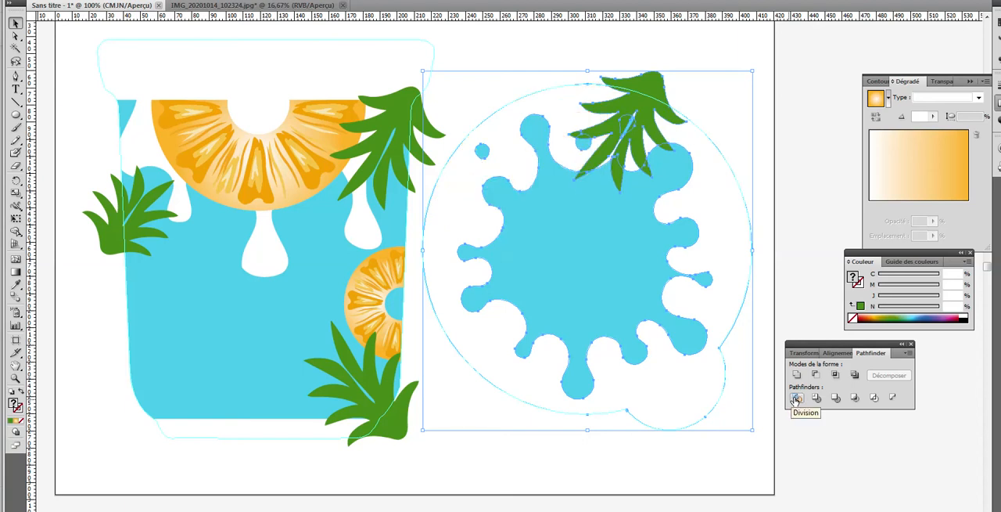
key("ctrl+z")
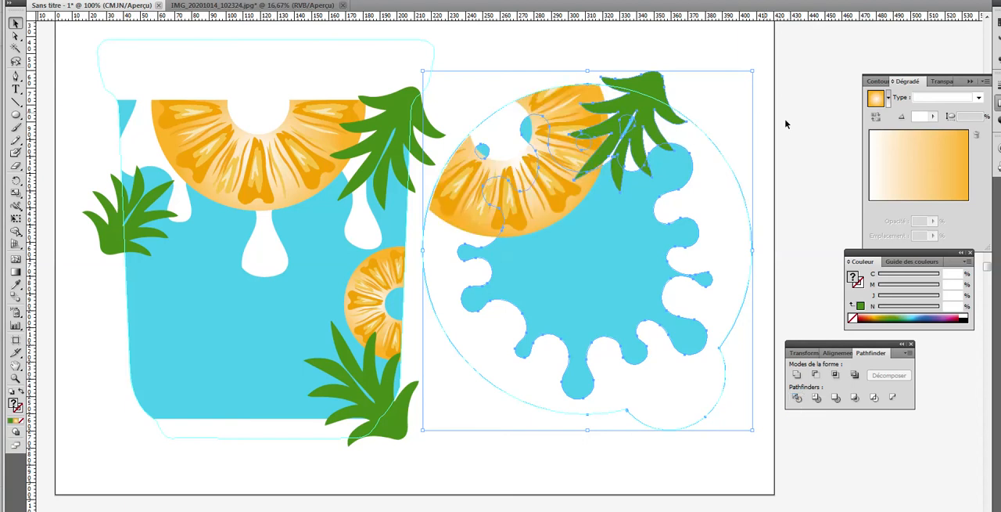
left_click(731, 49)
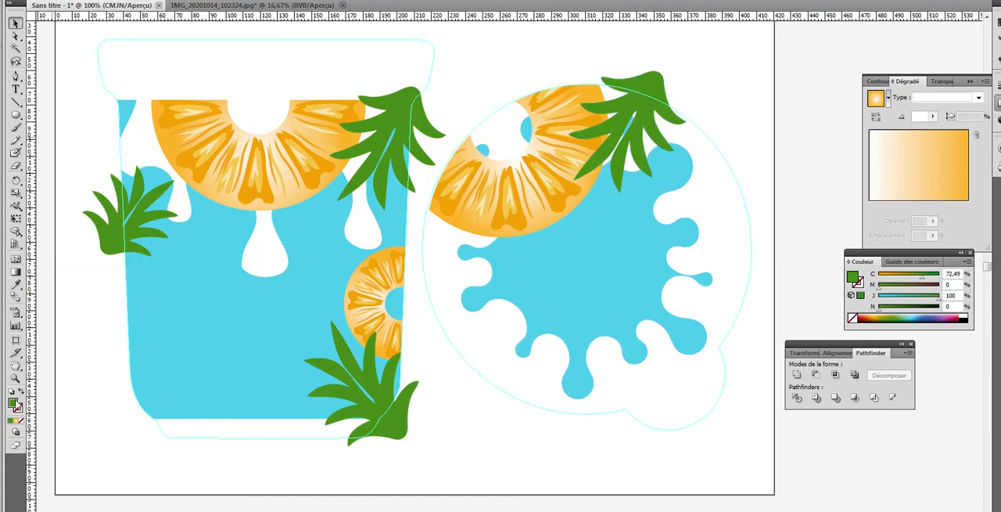
left_click(15, 378)
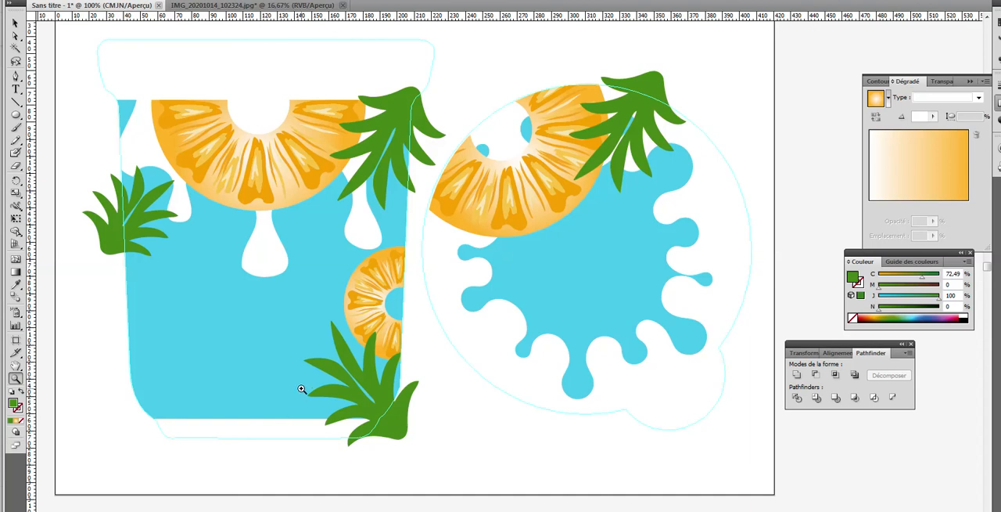
key("ctrl+minus")
key("ctrl+minus")
key("ctrl+minus")
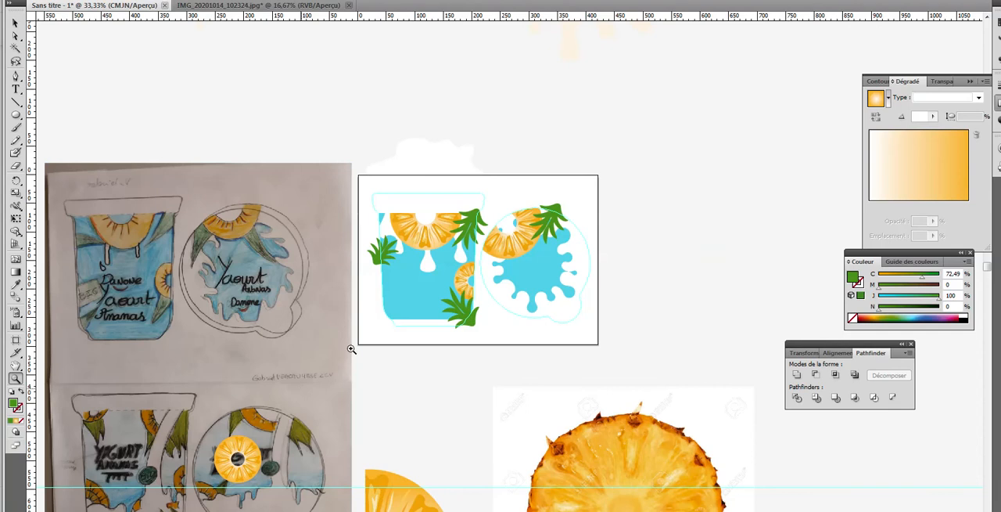